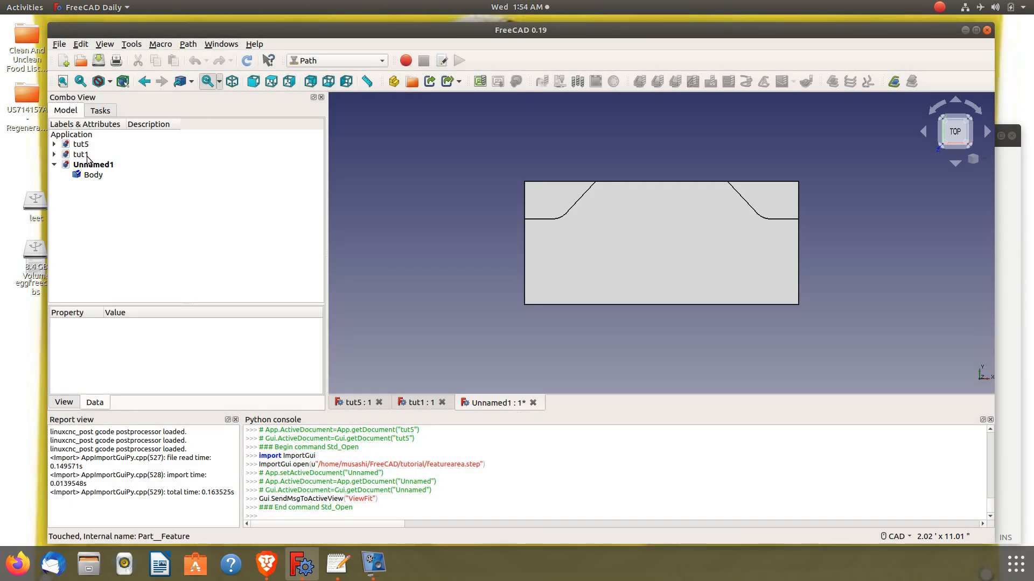
- Recompute the imported Body and inspect the recessed corner pocket on its upper edge
click(95, 176)
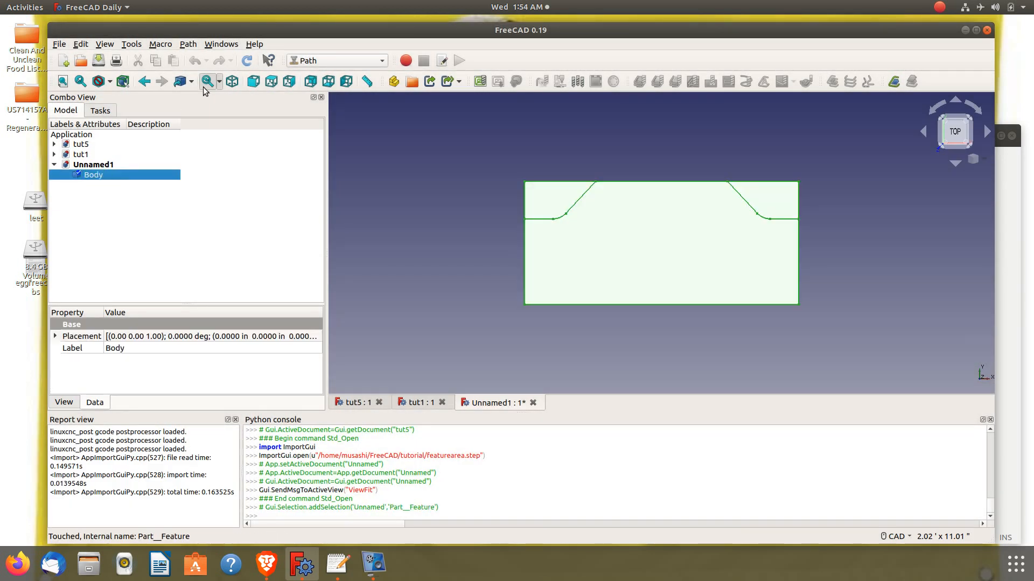
click(245, 61)
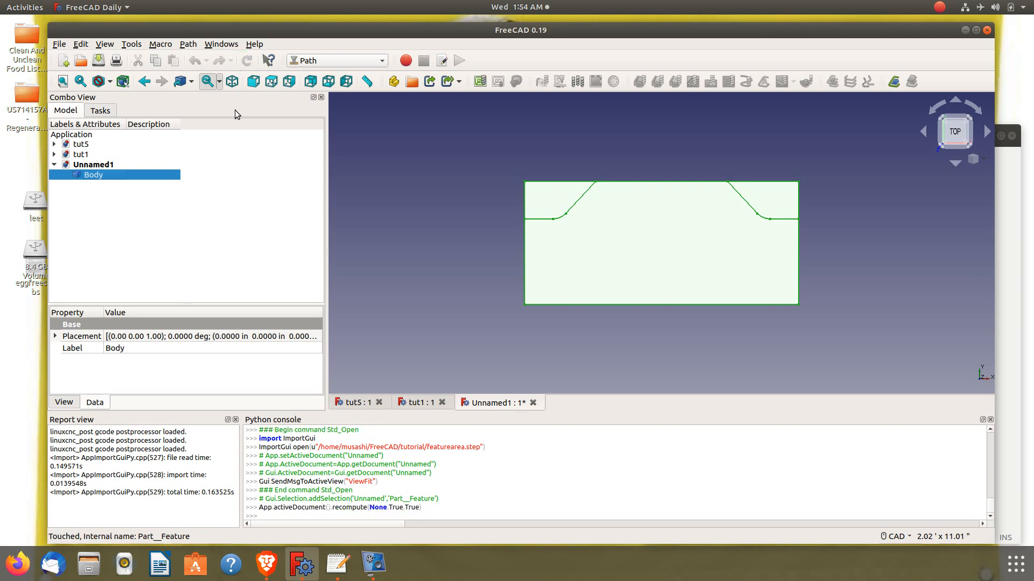
click(180, 202)
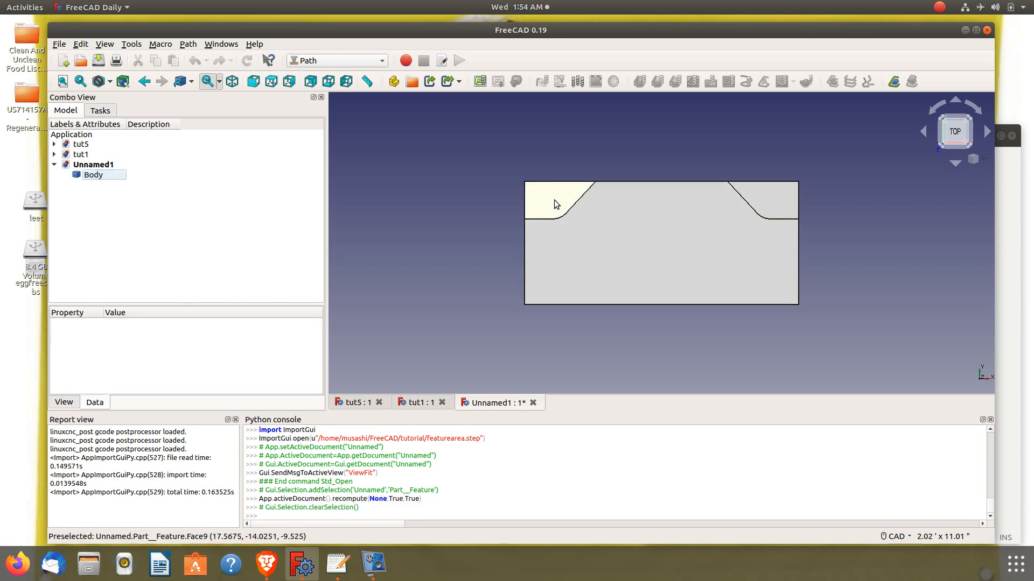
middle_drag(434, 225, 519, 235)
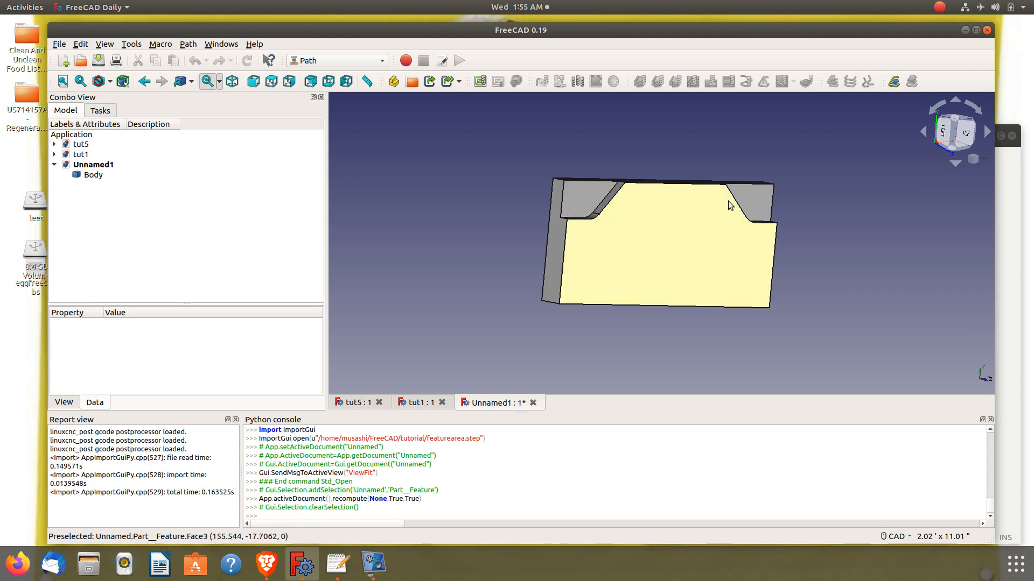
scroll(522, 188, up, 4)
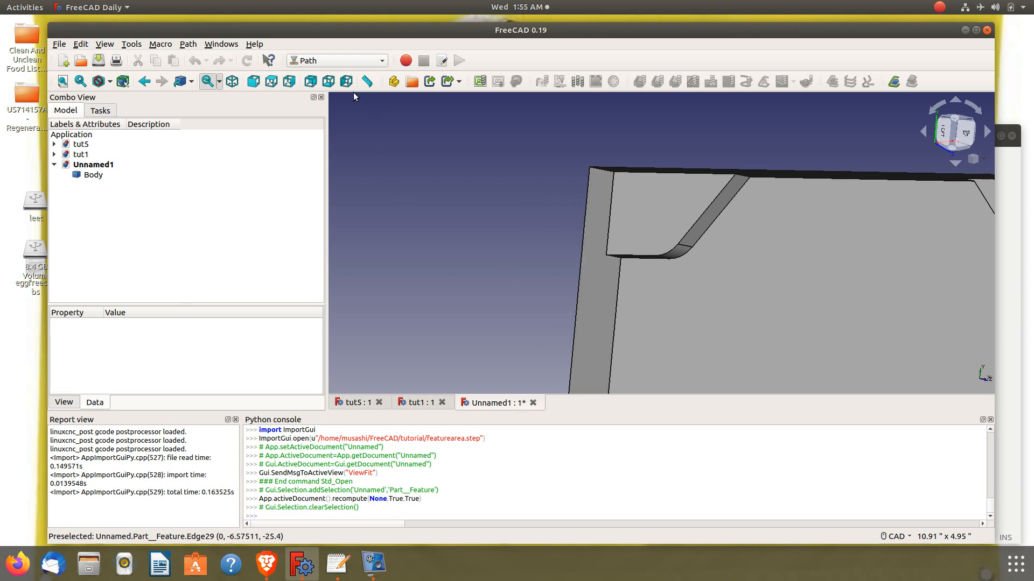
- Create a Shape 2D View of the Body from the top view direction in the Draft workbench
click(271, 81)
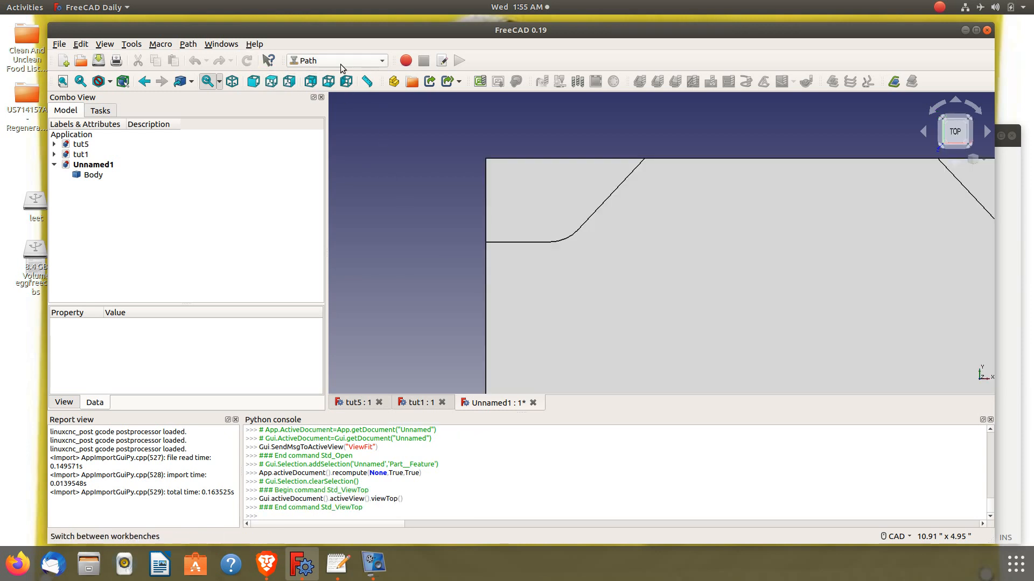
click(340, 63)
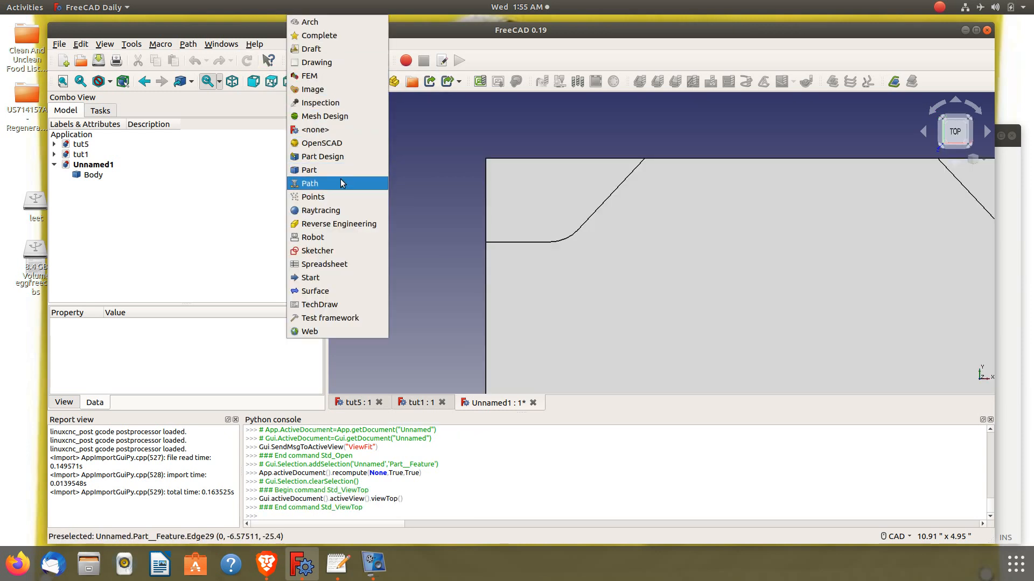
click(338, 51)
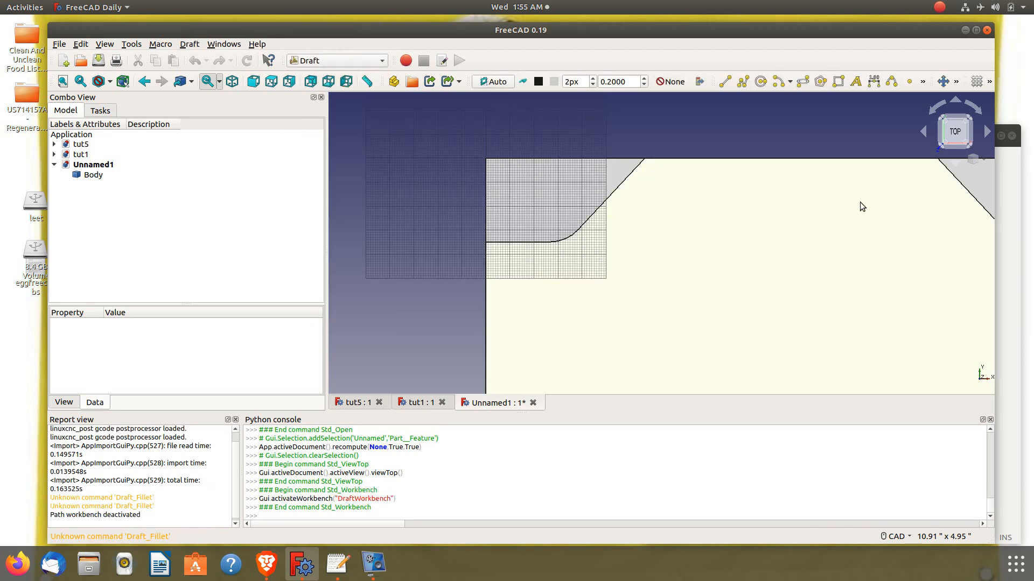
click(92, 175)
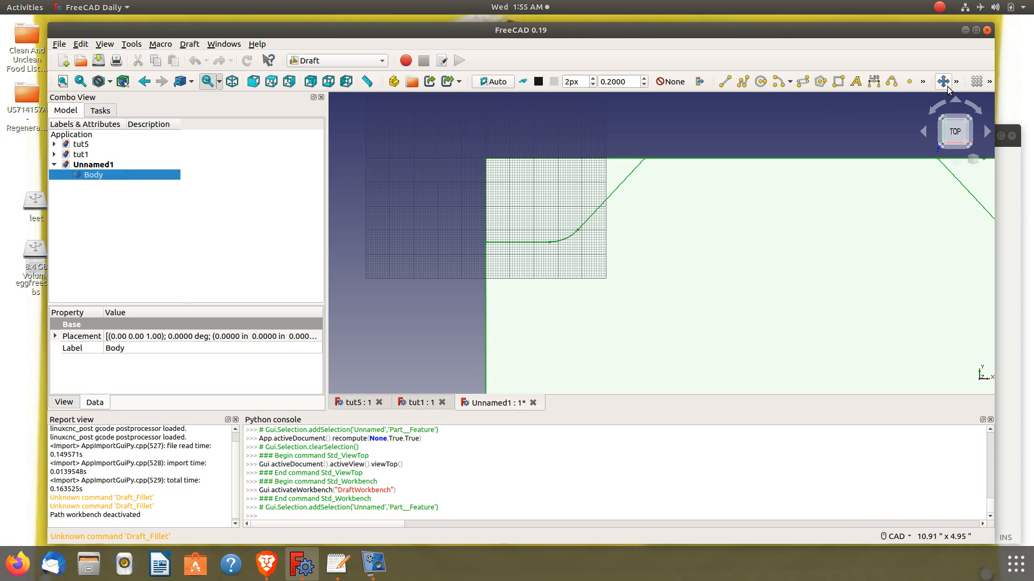
click(956, 83)
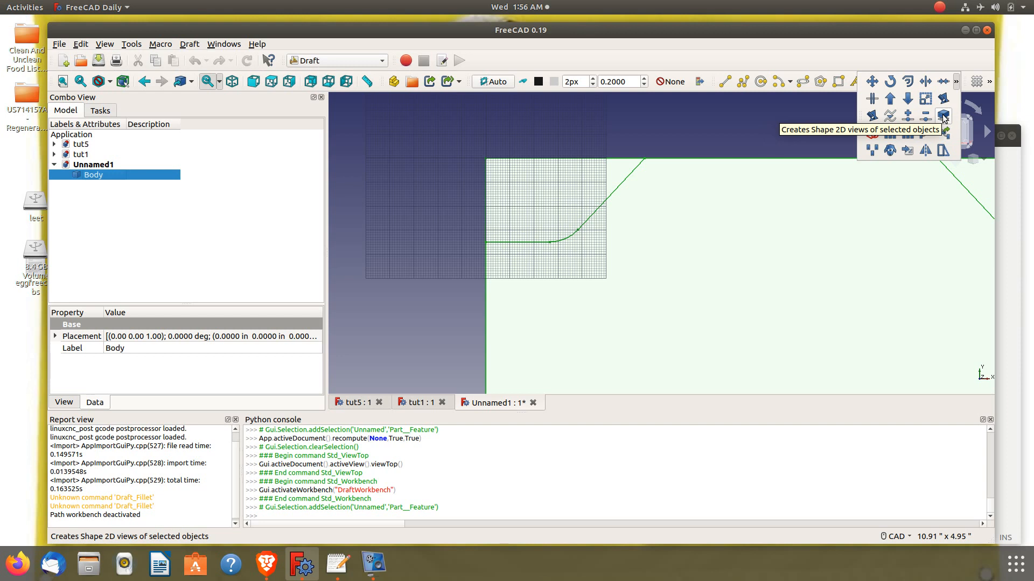
click(944, 116)
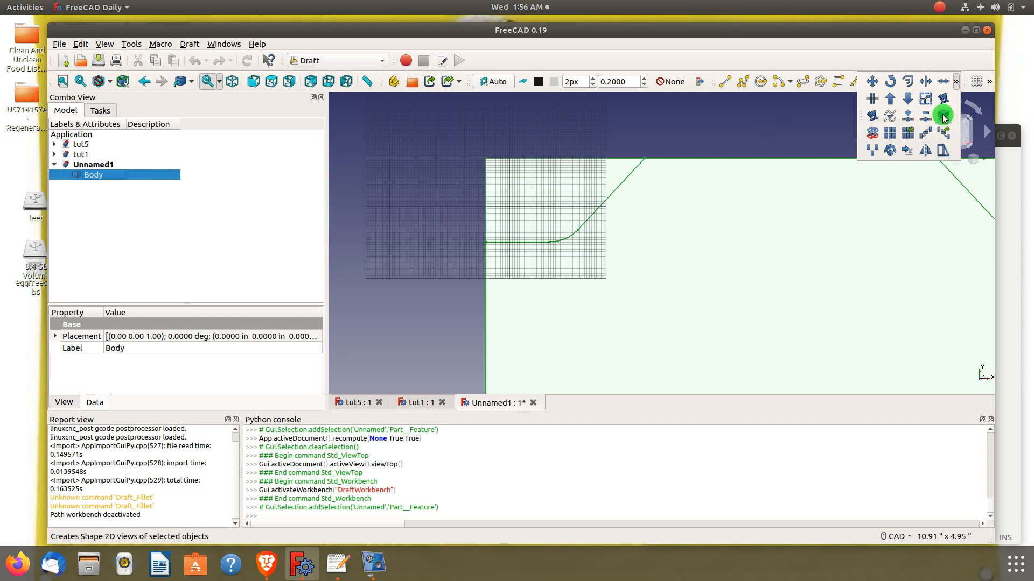
- Hide the solid Body so that only its 2D projection is displayed
click(115, 175)
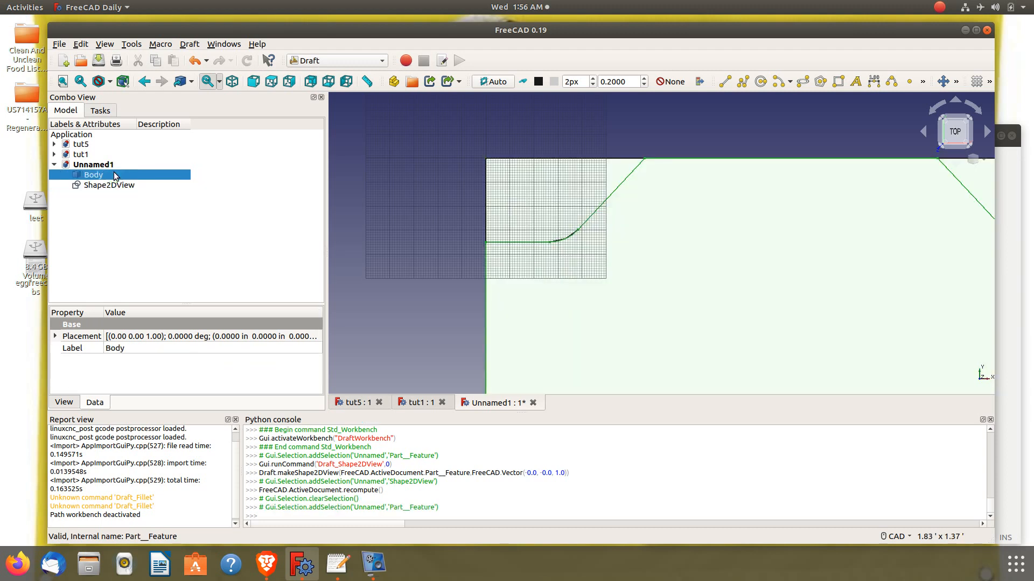
key(space)
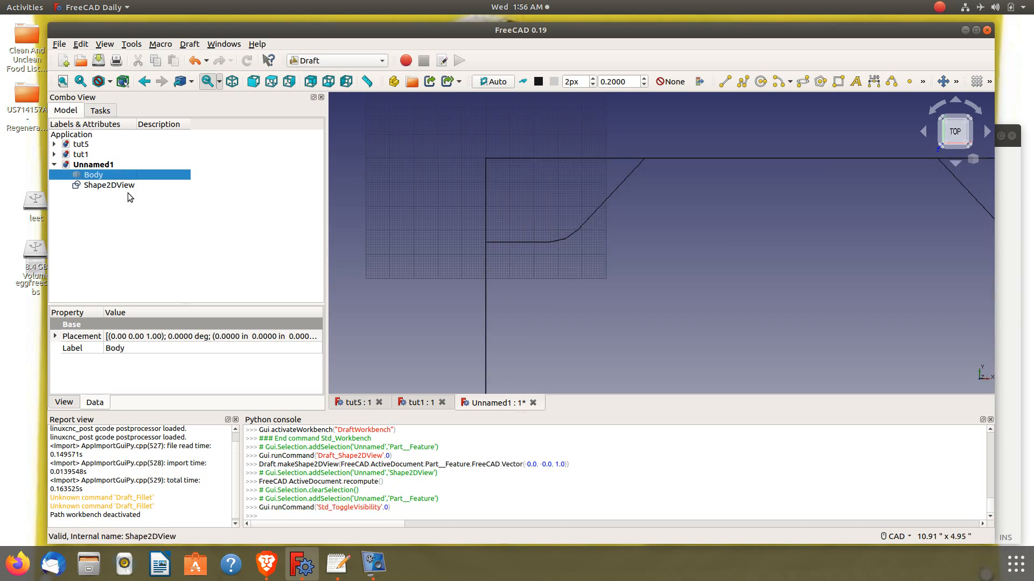
scroll(450, 156, down, 6)
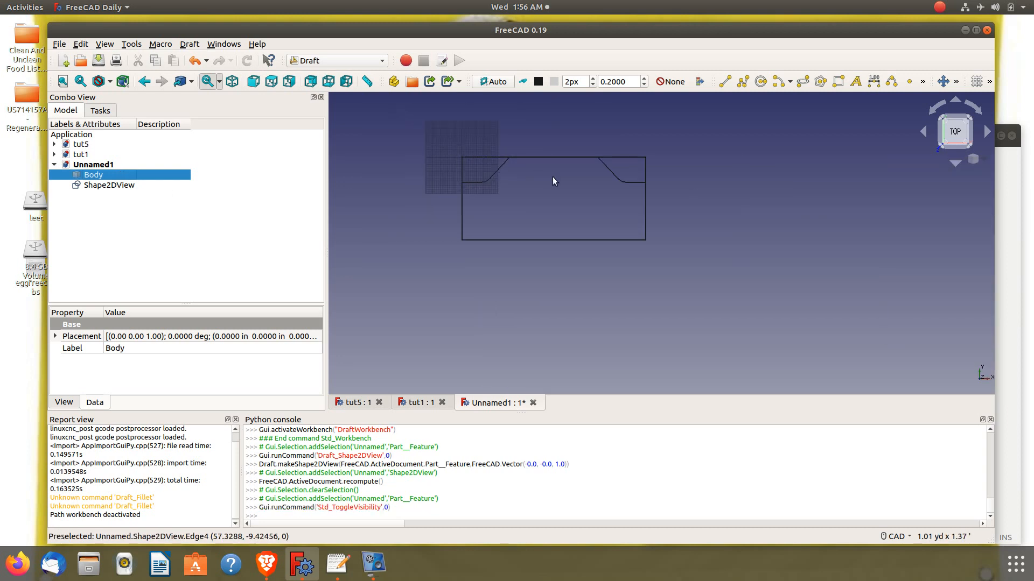
scroll(553, 177, up, 2)
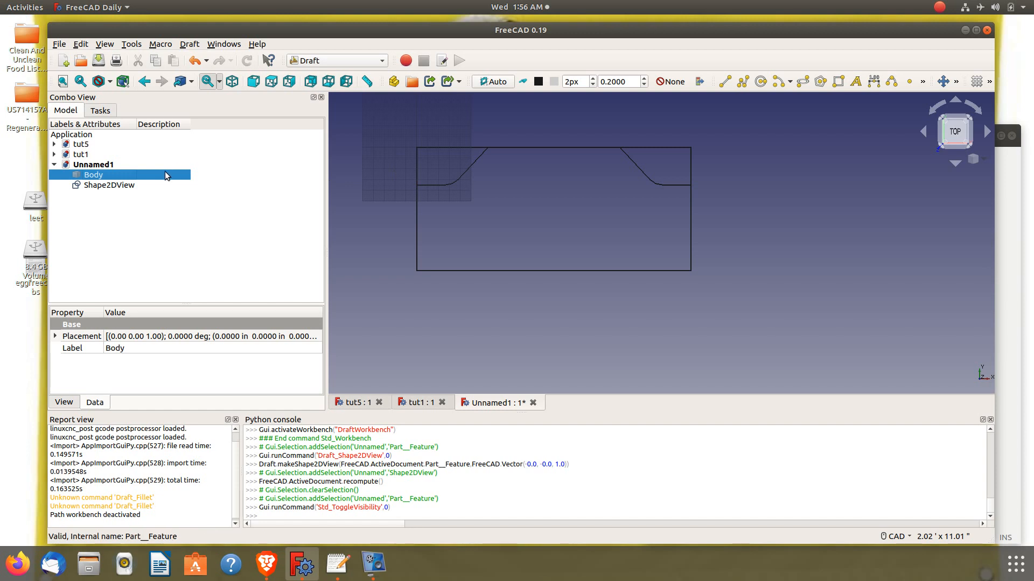
key(space)
key(space)
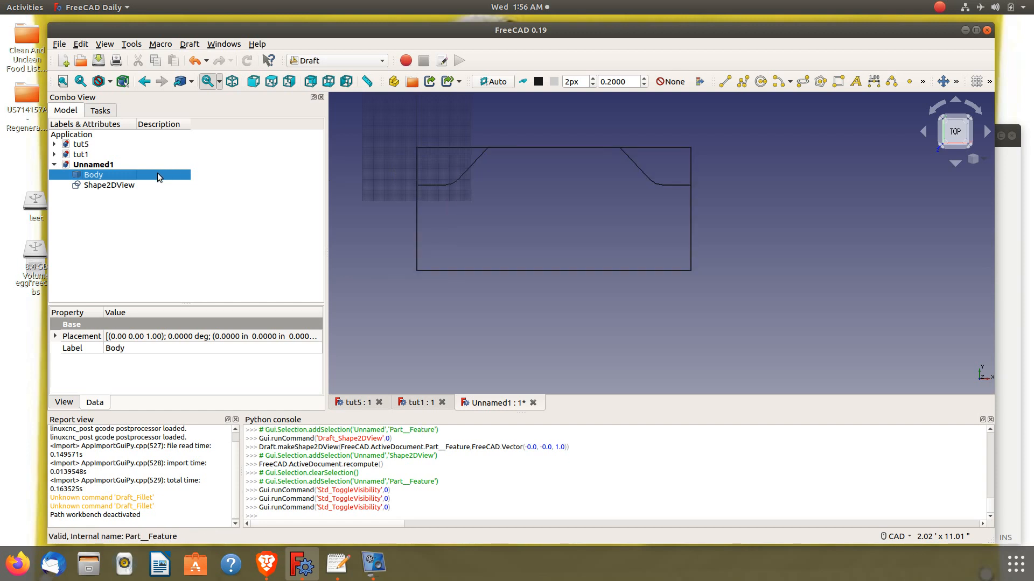
- Convert Shape2DView into sketches by running Draft to Sketch three times
click(125, 187)
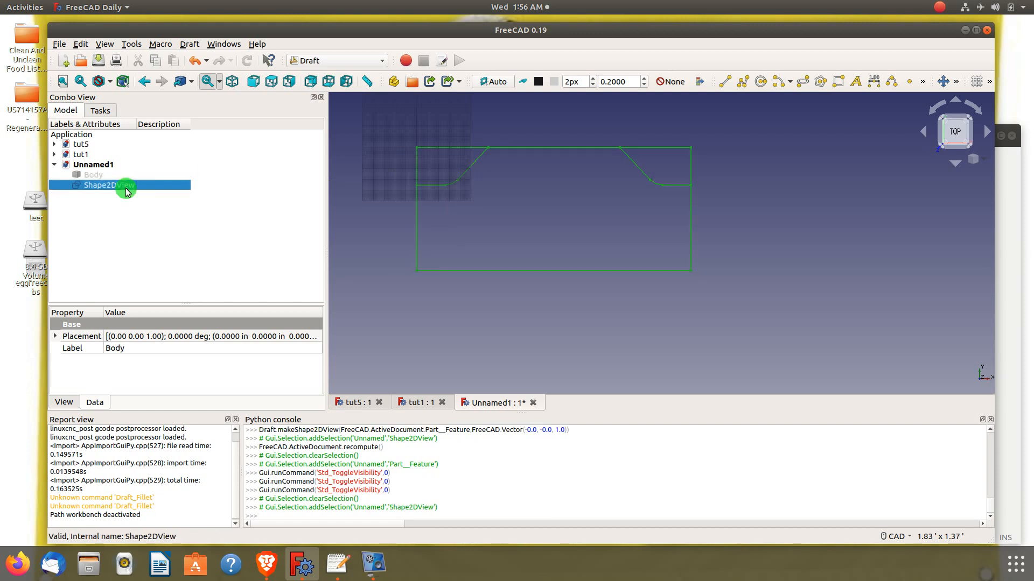
click(957, 82)
click(873, 135)
click(873, 135)
click(872, 135)
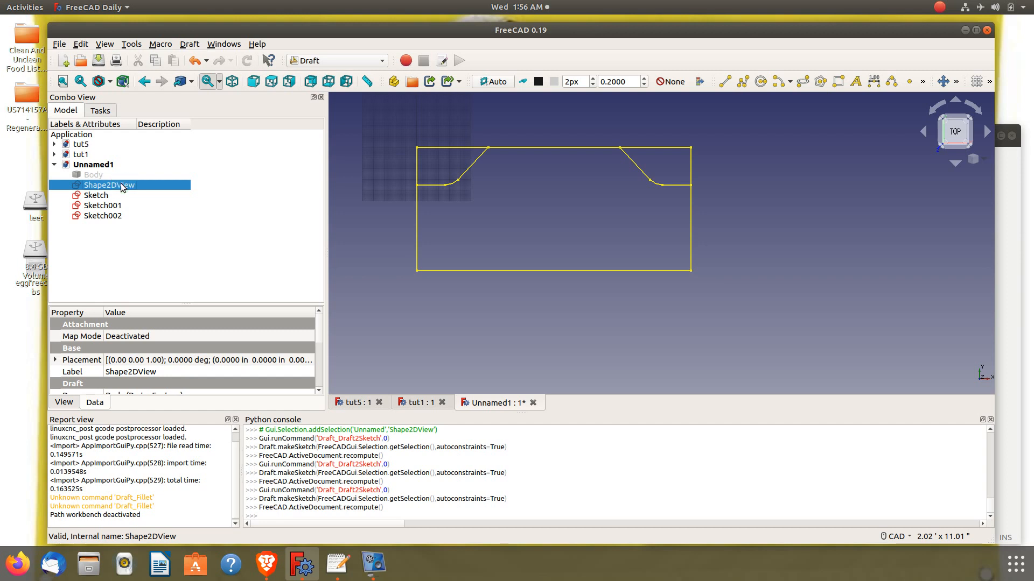
- Hide Shape2DView and the duplicate sketches Sketch001 and Sketch002, keeping Sketch visible
key(space)
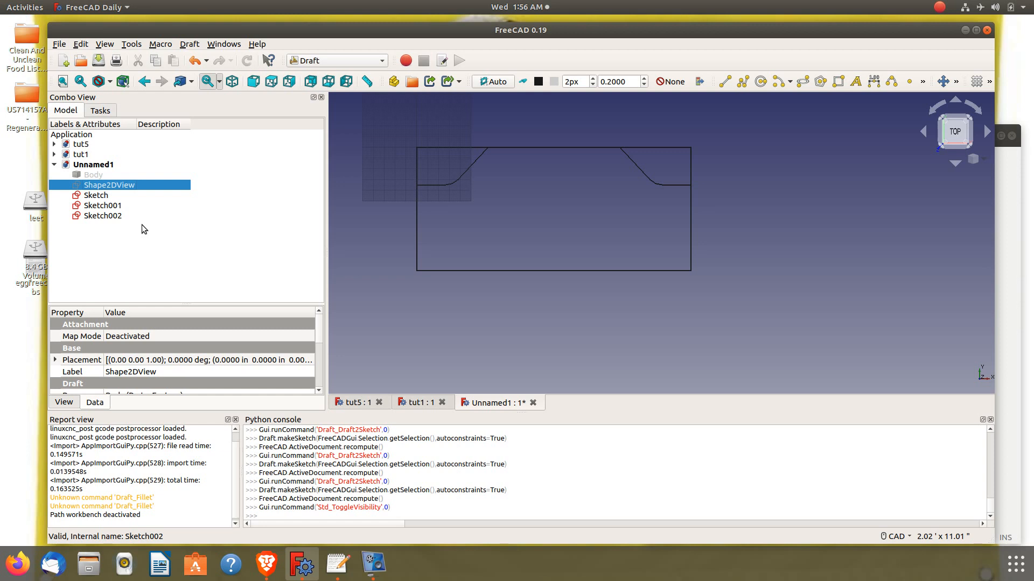
click(111, 217)
key(space)
click(114, 206)
key(space)
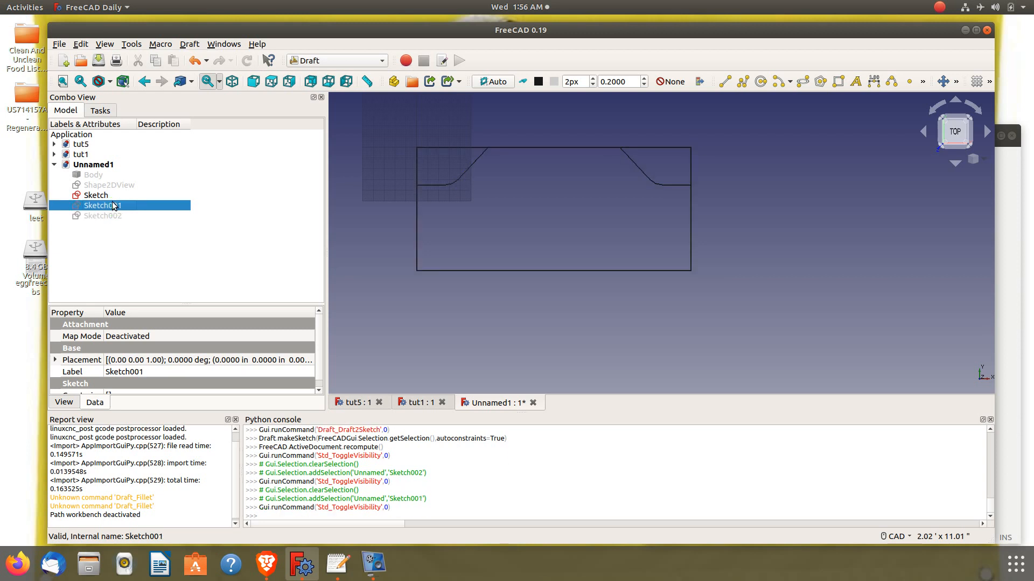
click(114, 197)
key(space)
key(space)
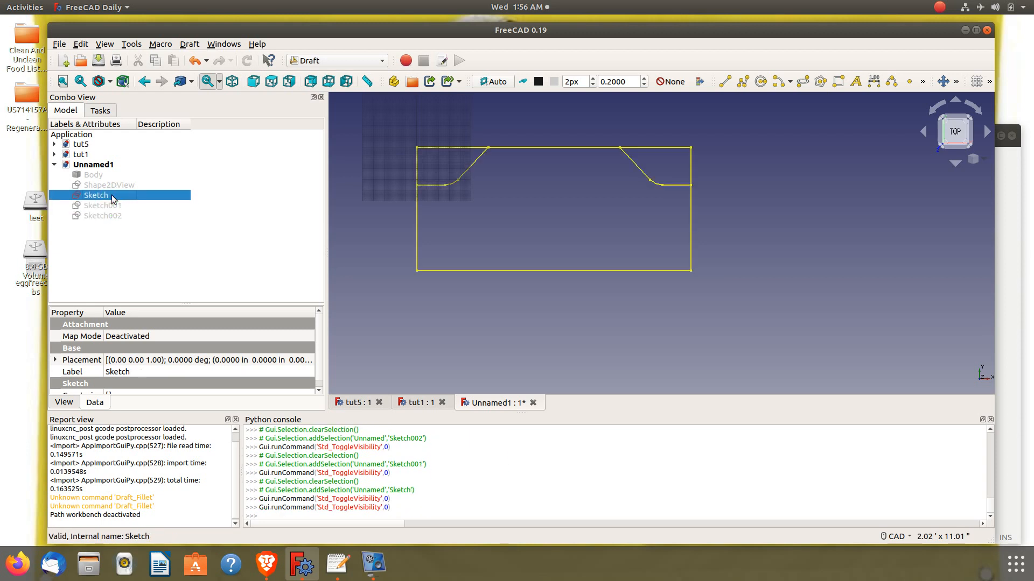
- Open Sketch for editing in the Sketcher workbench and clear the report messages
right_click(113, 198)
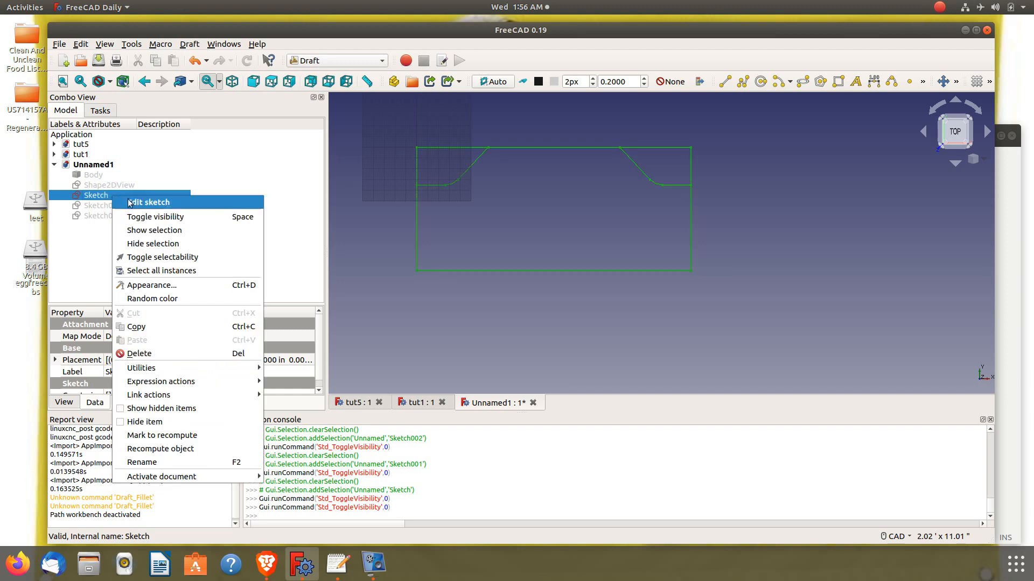
click(135, 204)
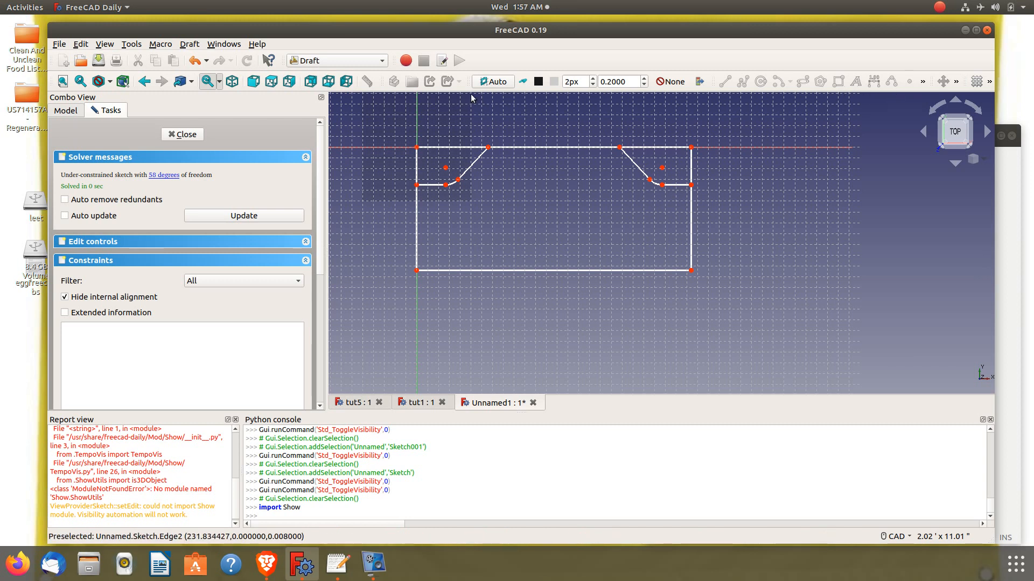
click(376, 57)
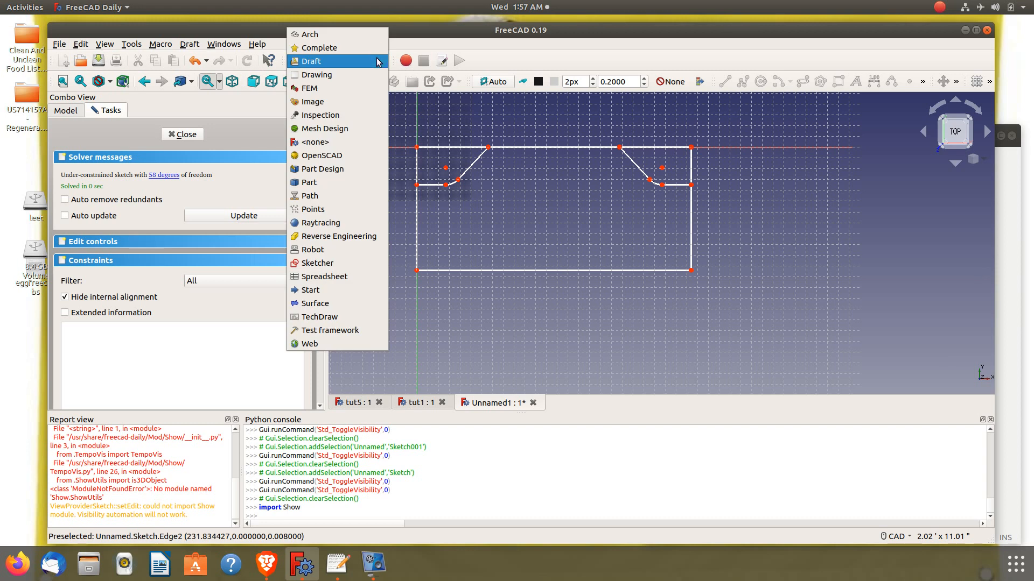
click(343, 263)
right_click(157, 459)
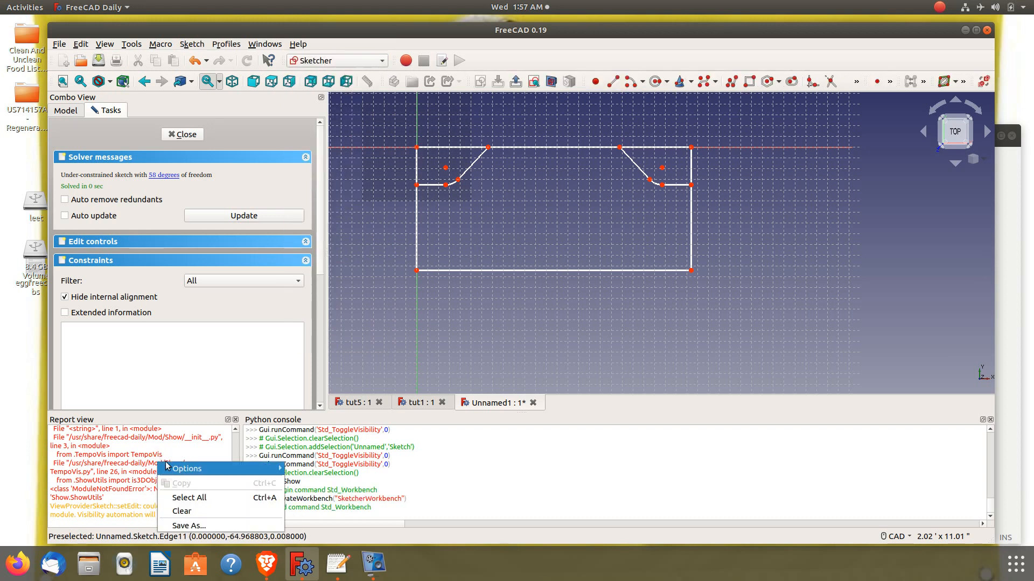
click(188, 512)
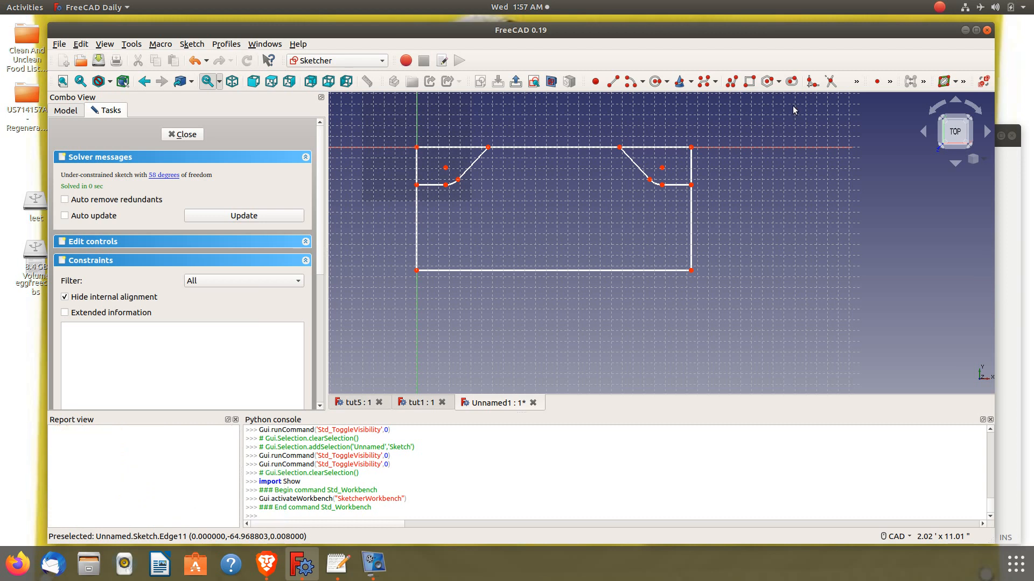
- Add a 10" horizontal distance constraint between the two lower corners of the outline
click(889, 83)
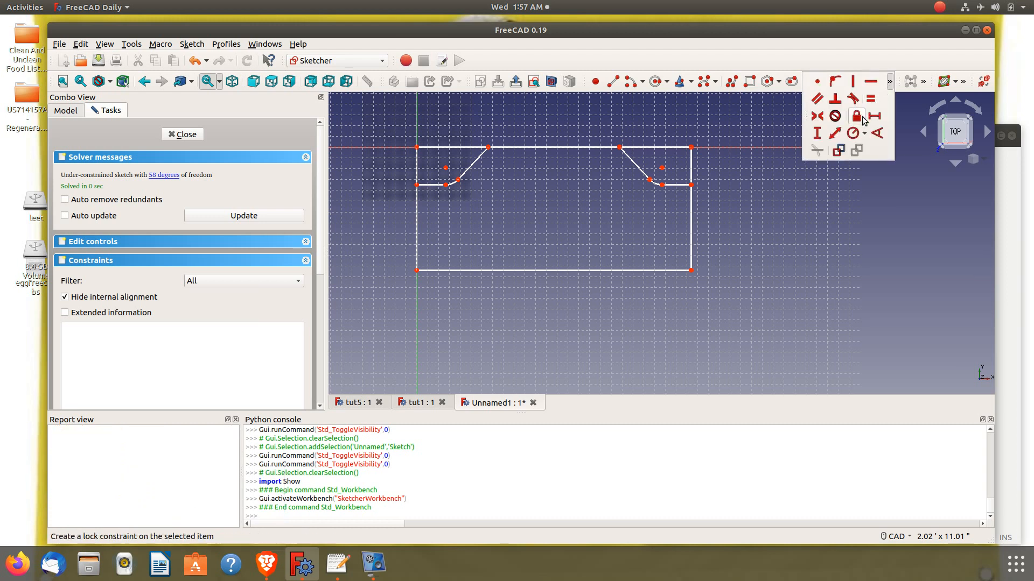
click(874, 116)
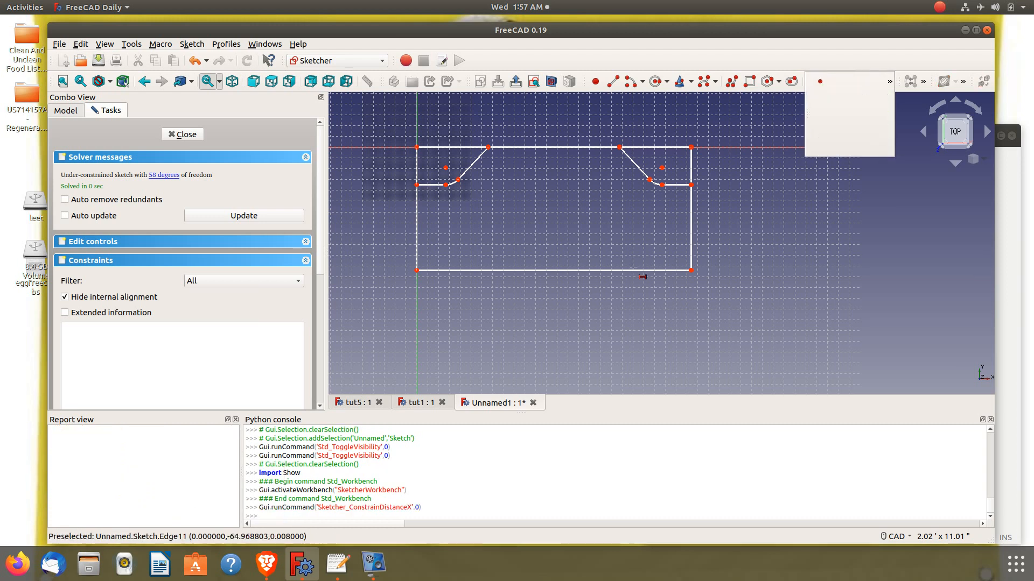
click(416, 271)
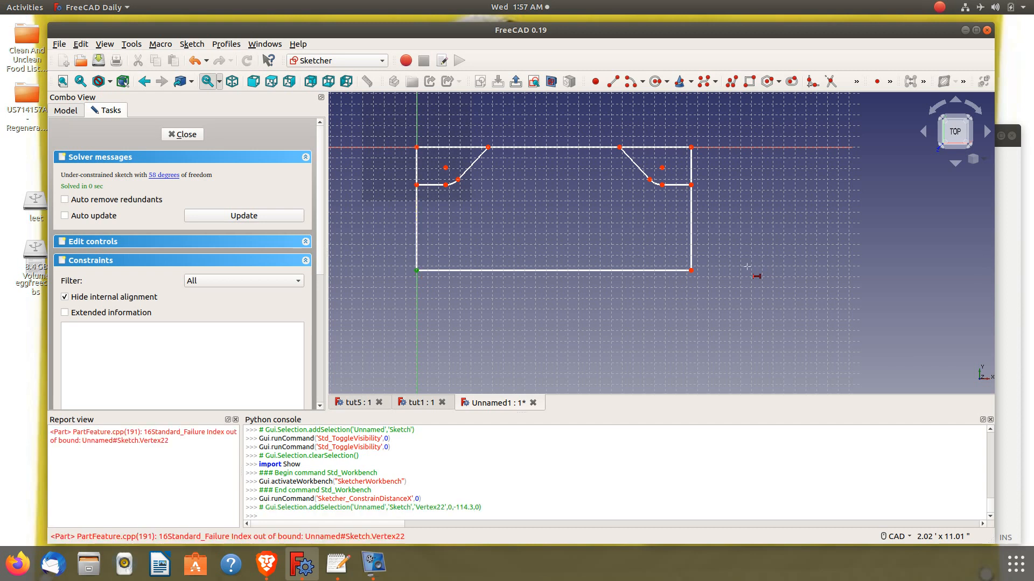
click(691, 270)
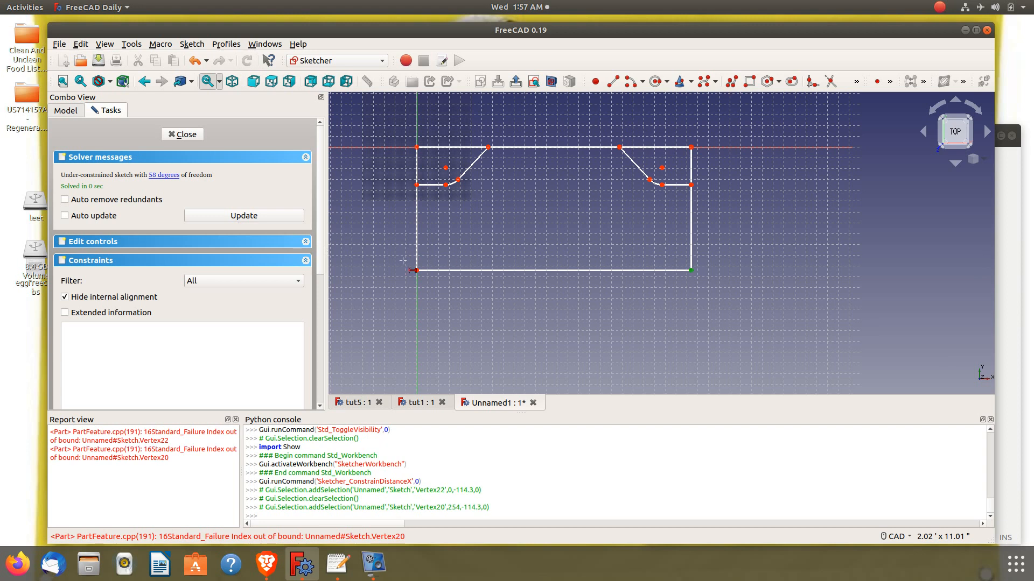
click(417, 270)
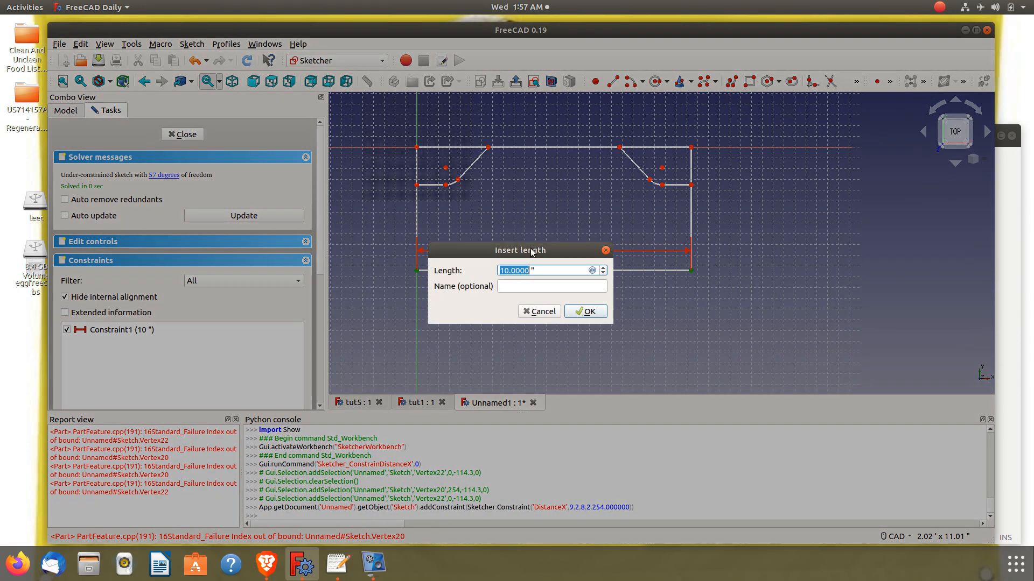
click(580, 317)
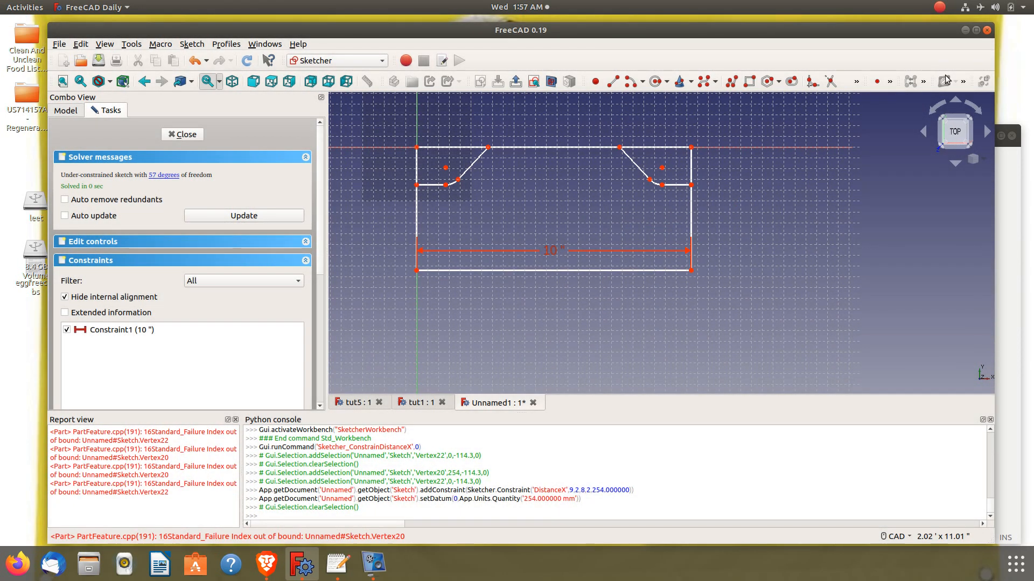
click(892, 82)
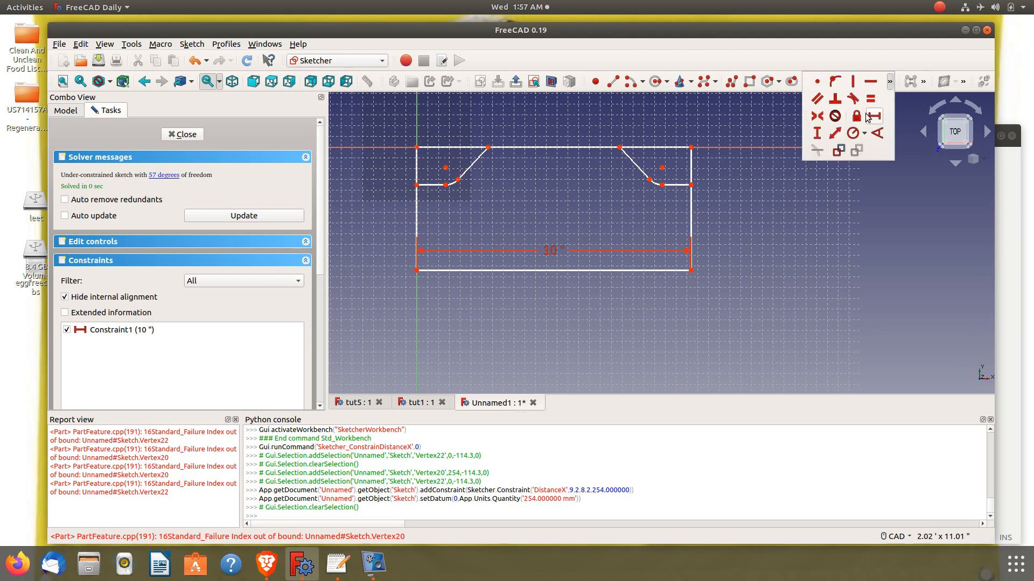
click(820, 136)
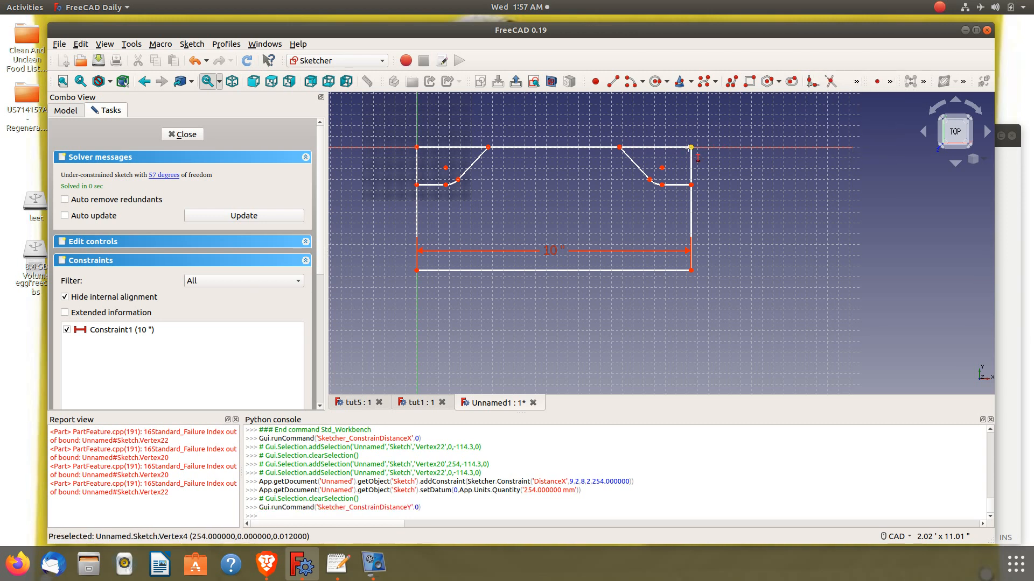
click(692, 147)
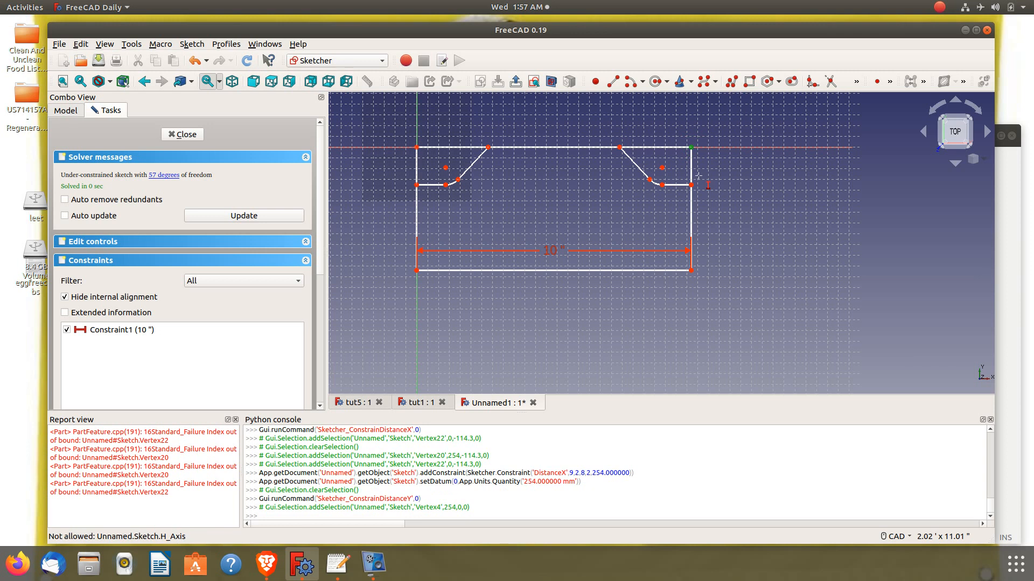
click(691, 271)
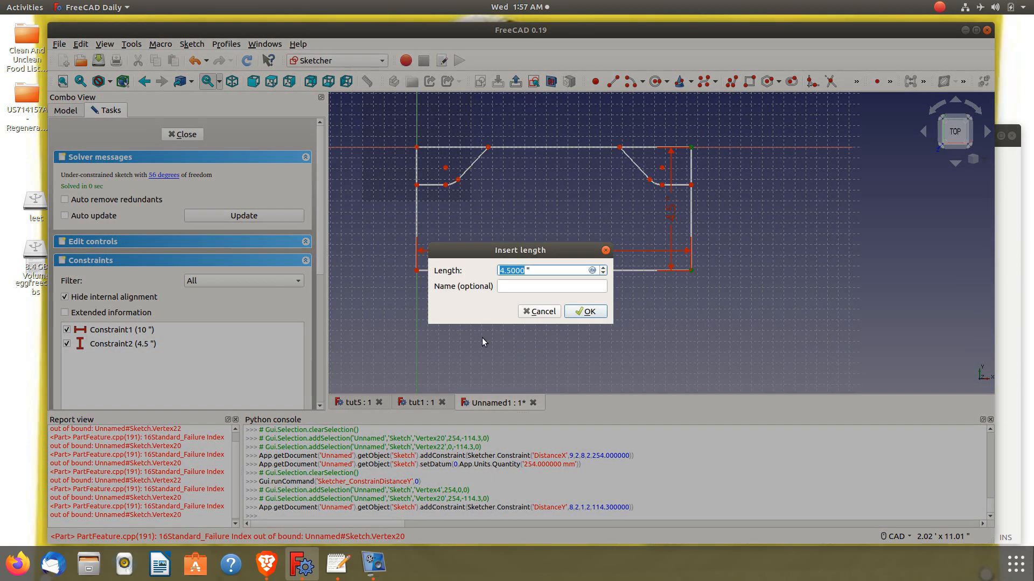
click(541, 312)
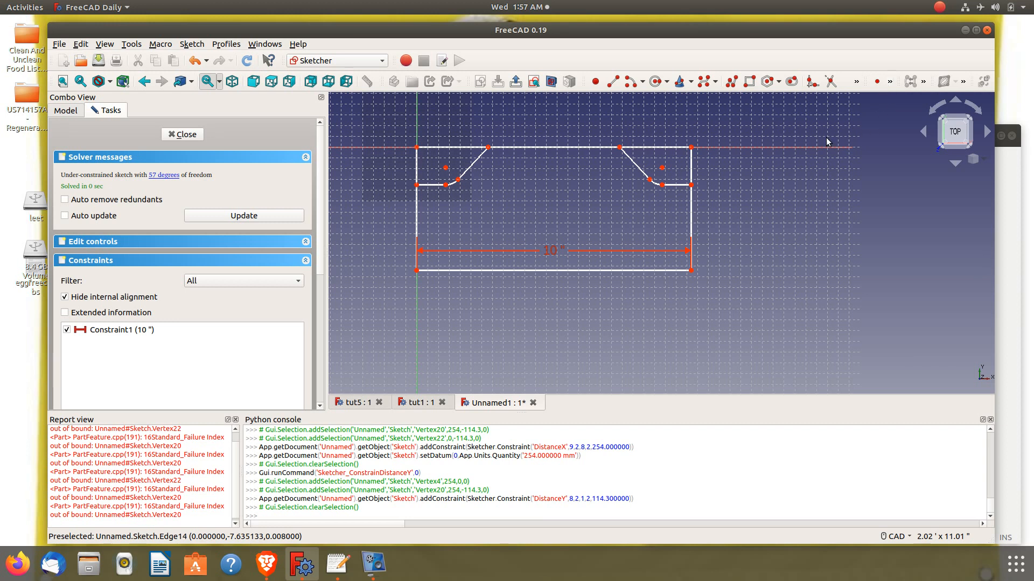
- Delete the line segments forming the right side, bottom and left side of the outline from Sketch
click(690, 172)
key(Delete)
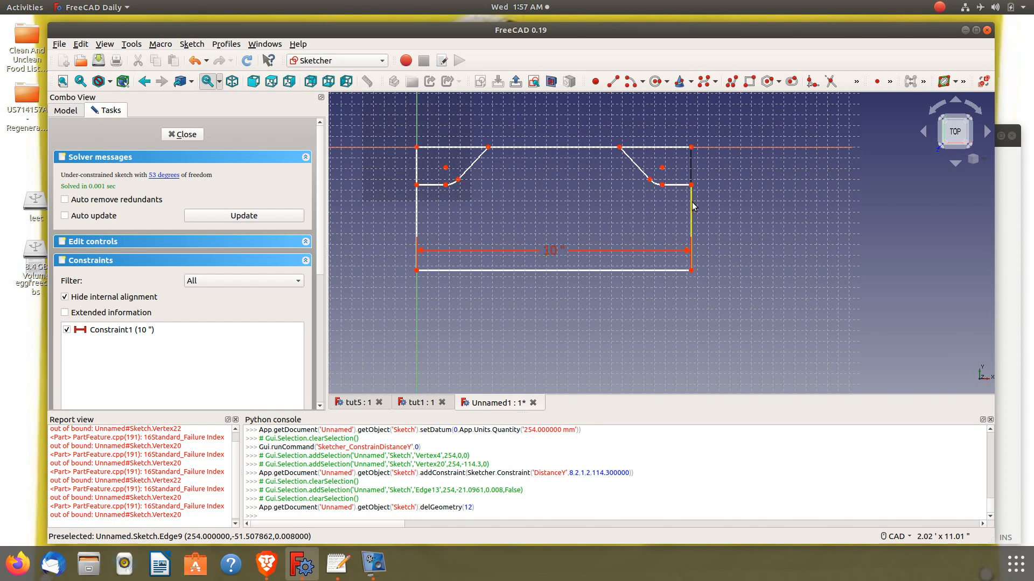
click(689, 226)
key(Delete)
click(660, 270)
key(Delete)
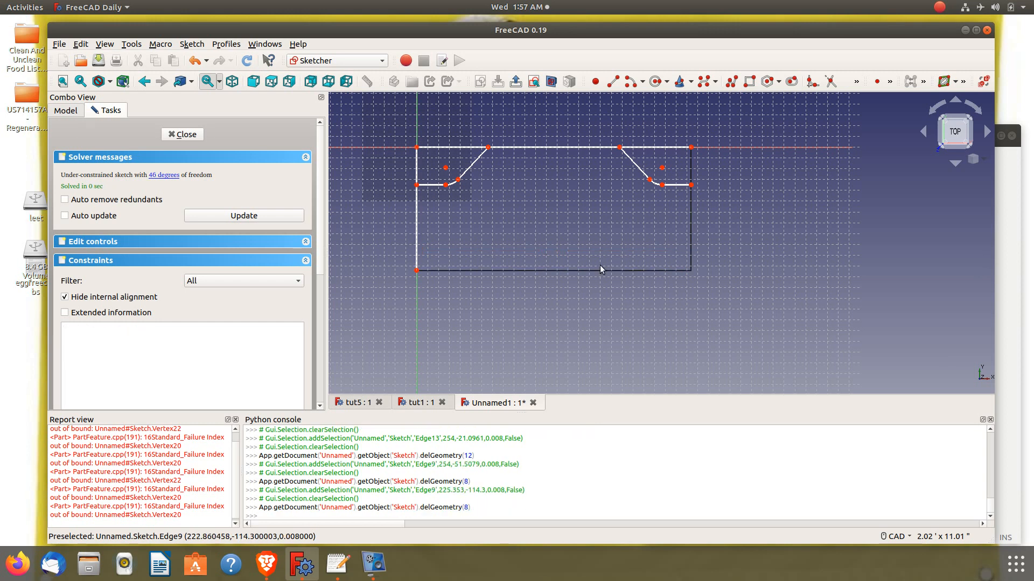
click(416, 218)
key(Delete)
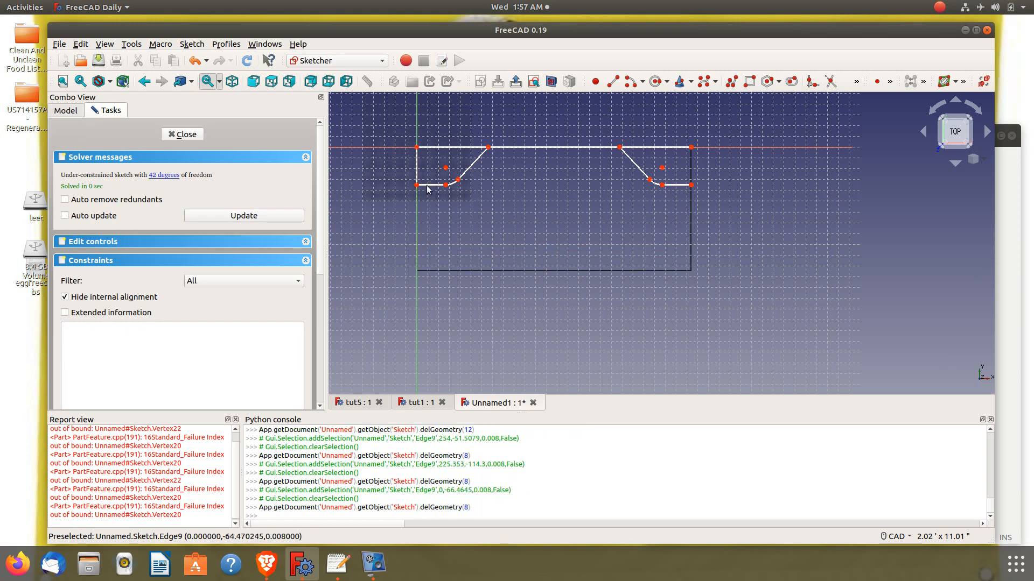
click(417, 167)
key(Delete)
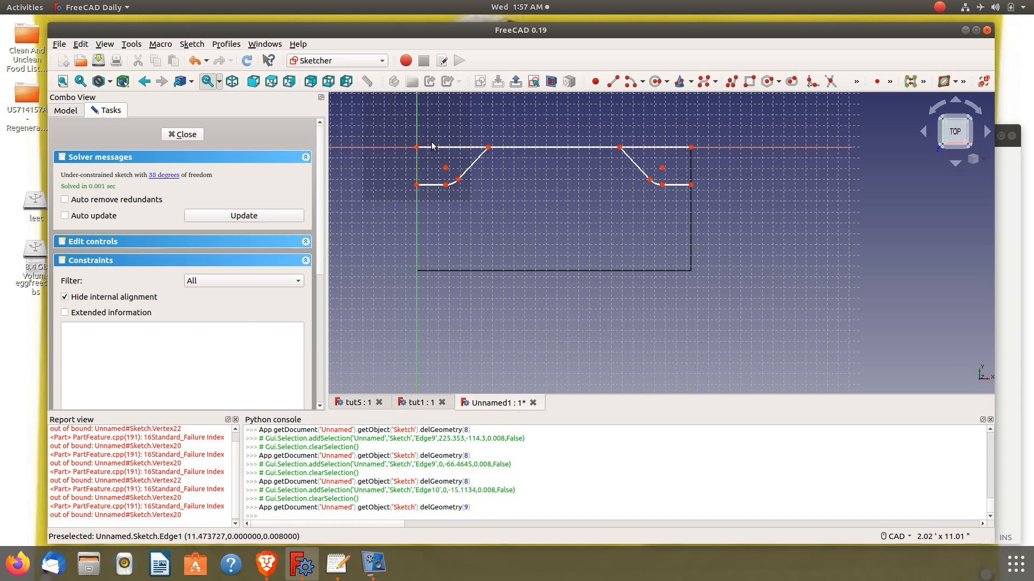
- Delete the left corner pocket's top line, horizontal lower line, slanted line and fillet arc from Sketch
click(432, 147)
key(Delete)
click(436, 185)
key(Delete)
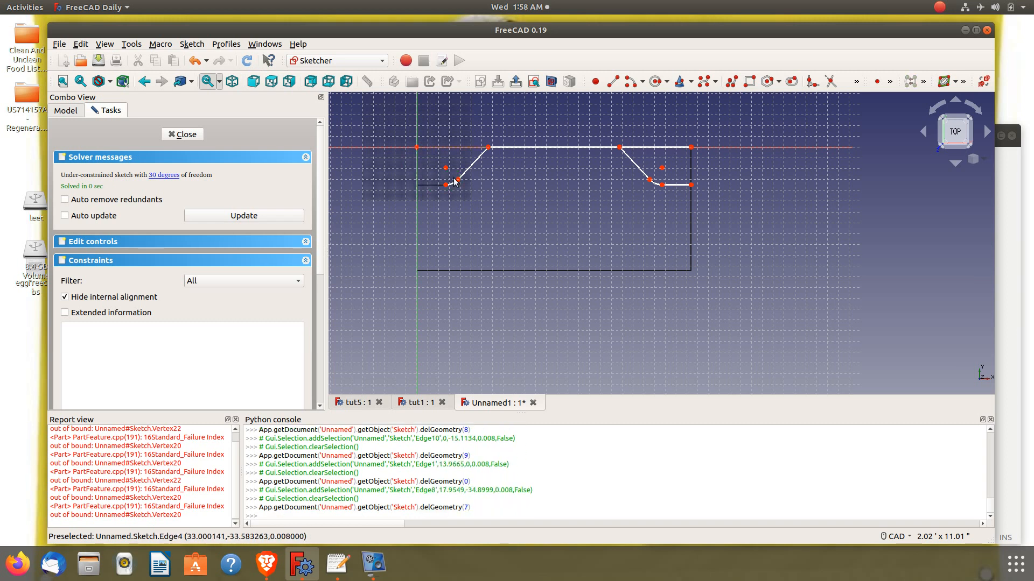
click(458, 180)
key(Delete)
click(462, 175)
key(Delete)
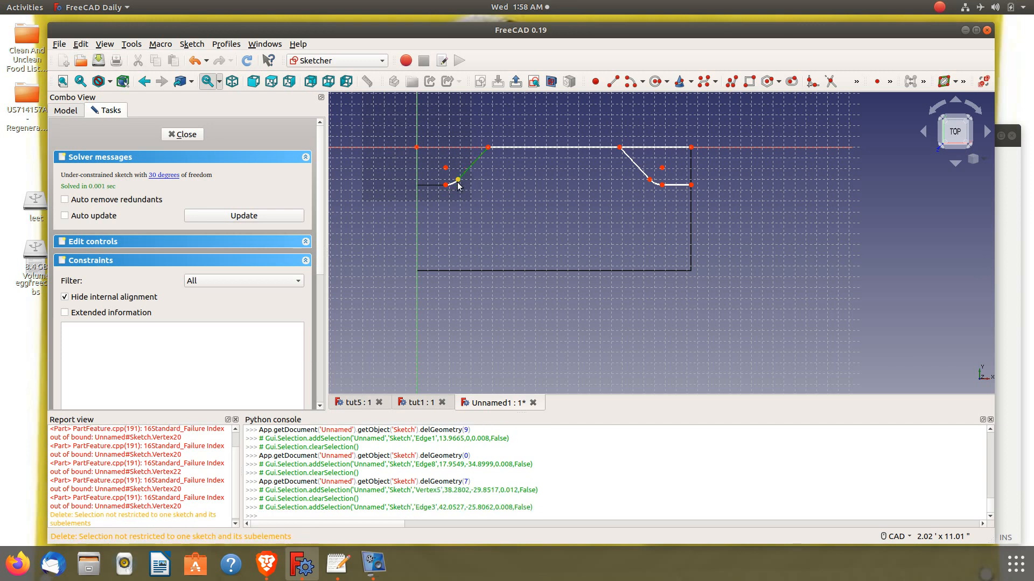
key(Delete)
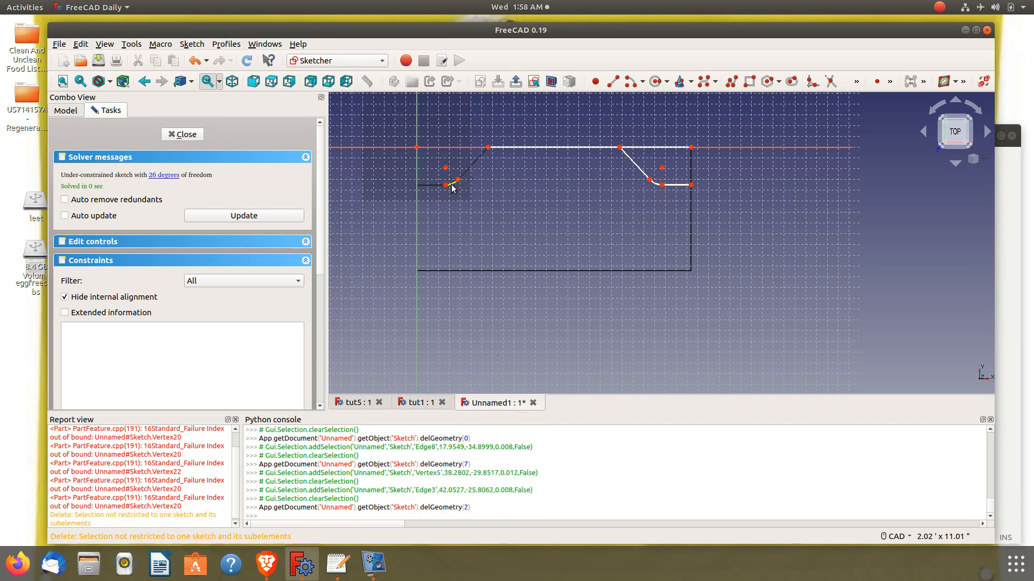
click(452, 185)
key(Delete)
- Delete the middle top line and all remaining lines and the arc of the right corner pocket, emptying Sketch
click(531, 148)
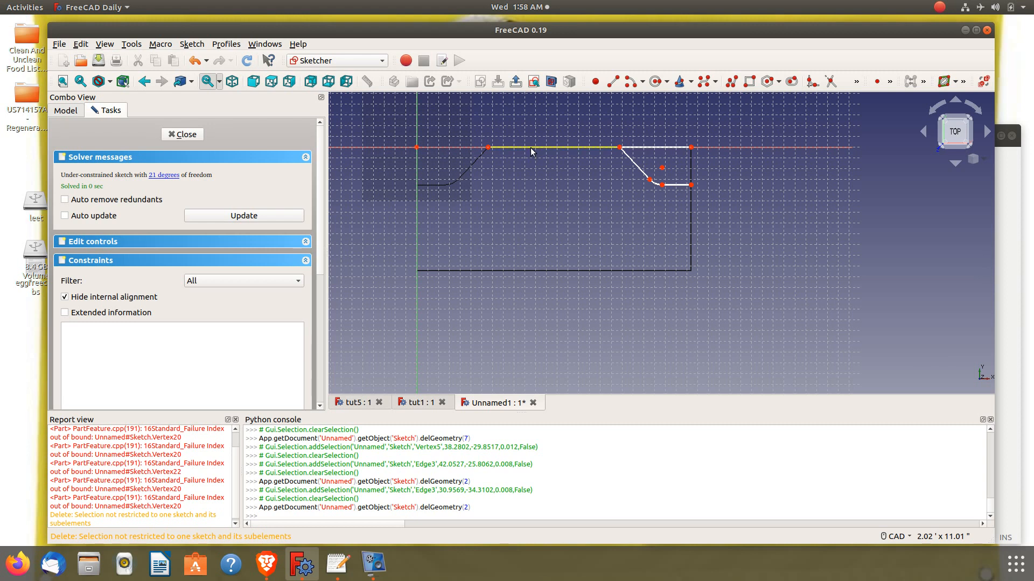
key(Delete)
click(635, 158)
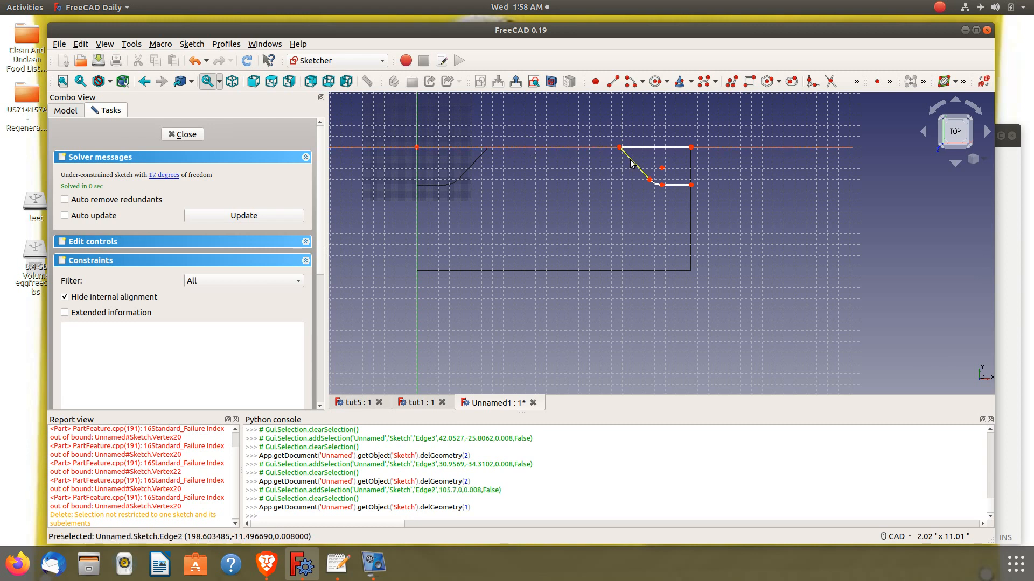
key(Delete)
click(637, 149)
key(Delete)
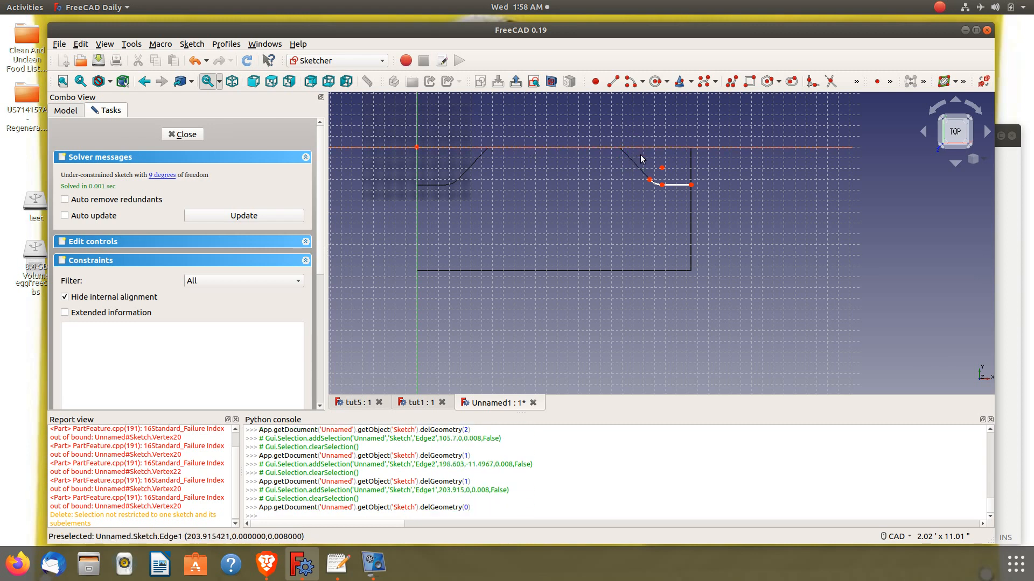
click(654, 186)
key(Delete)
click(680, 186)
key(Delete)
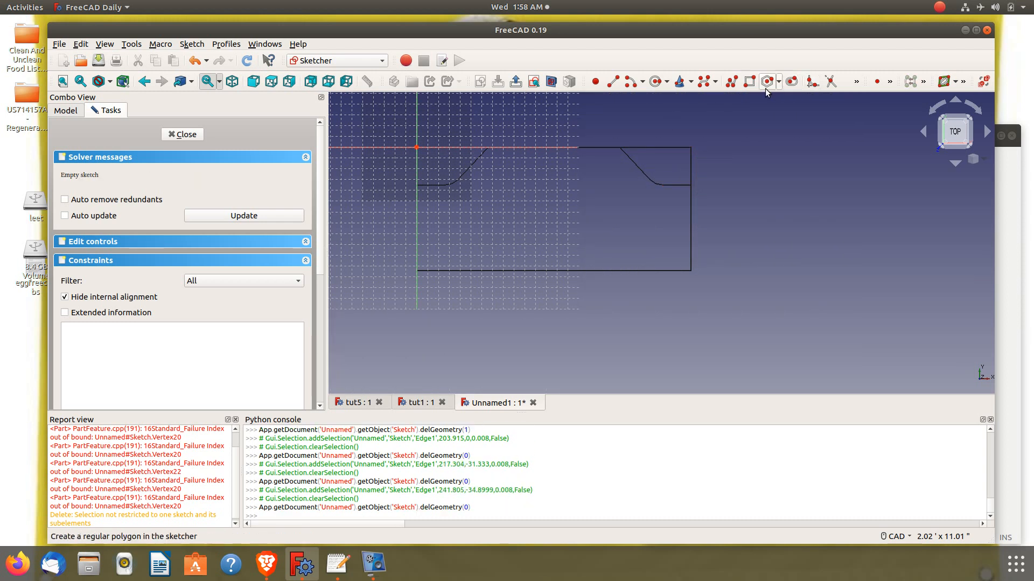
- Draw a rectangle about 9.8" by 5.1" from the sketch origin down and to the right
click(749, 81)
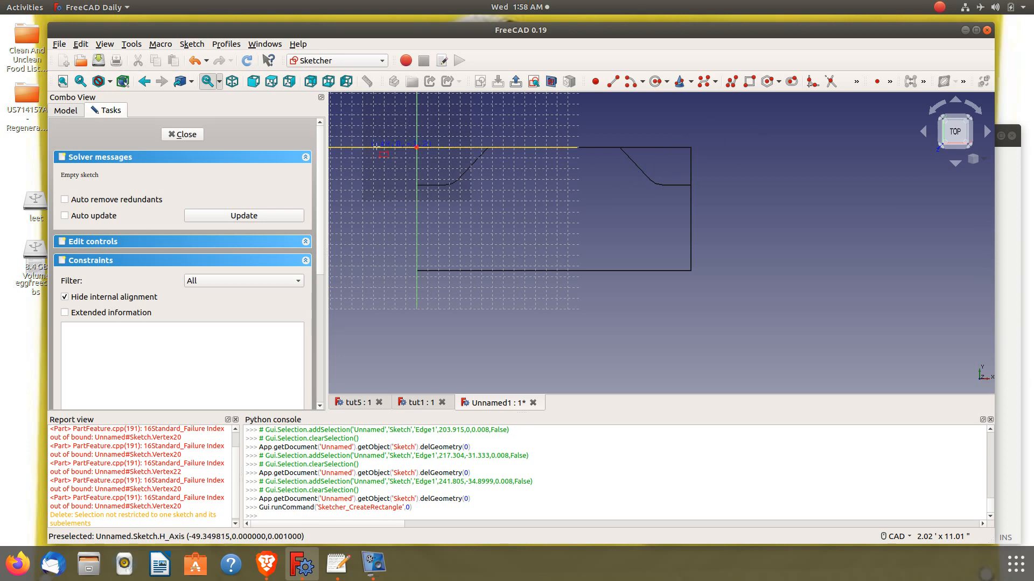
click(417, 146)
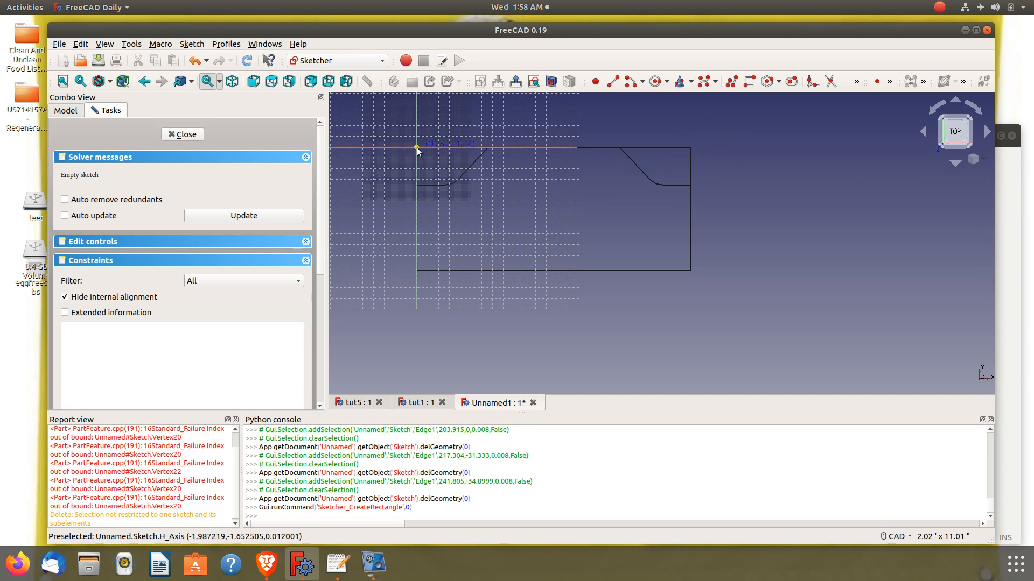
click(684, 286)
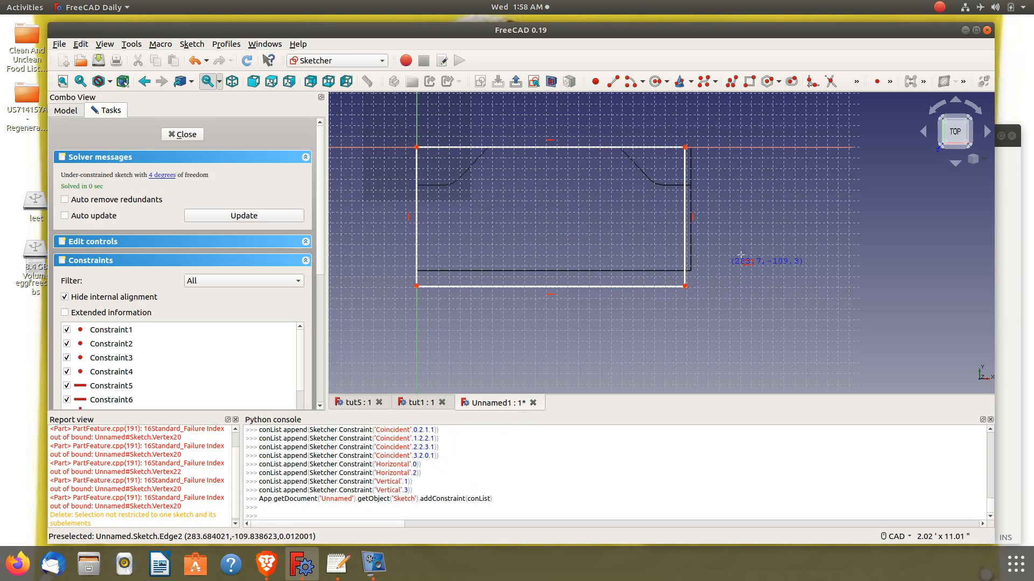
- Constrain the horizontal length of the rectangle's top edge to 10"
click(890, 83)
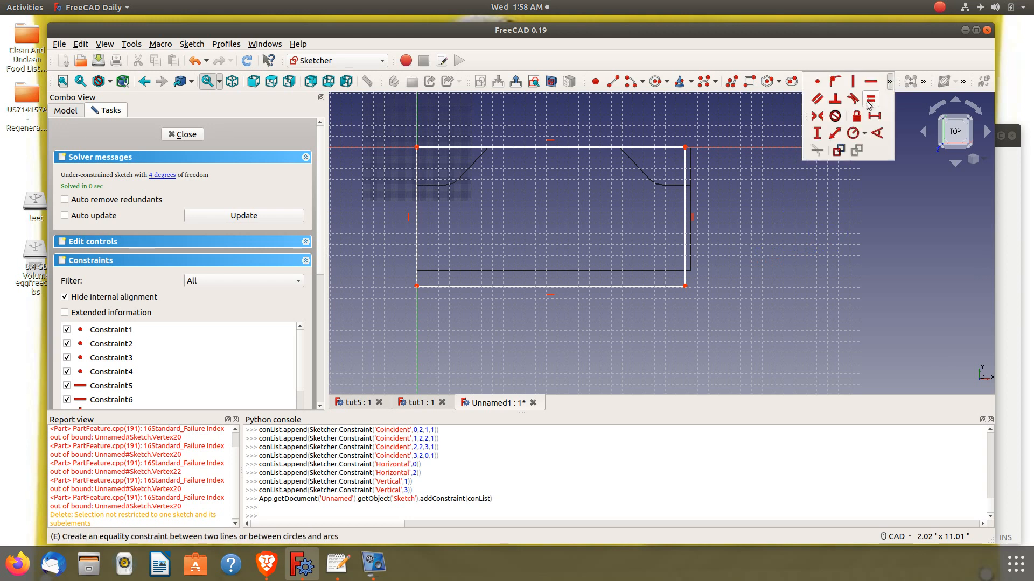
click(872, 116)
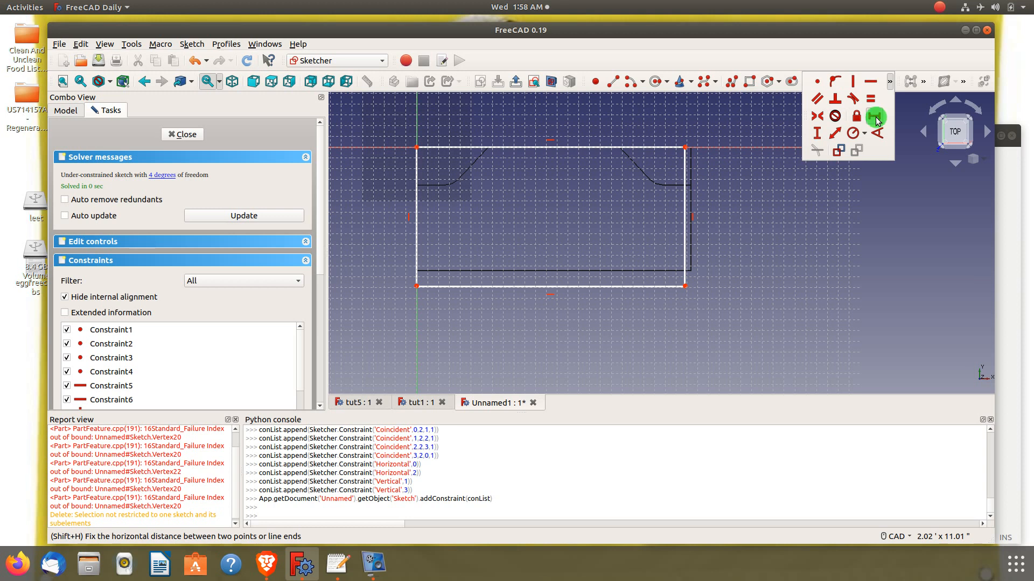
click(578, 147)
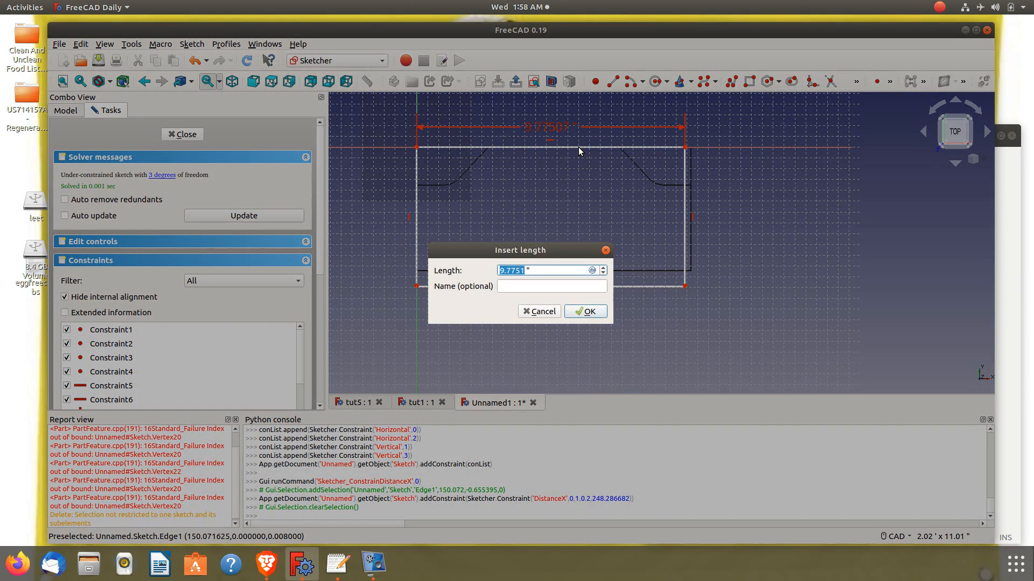
text(10)
key(Return)
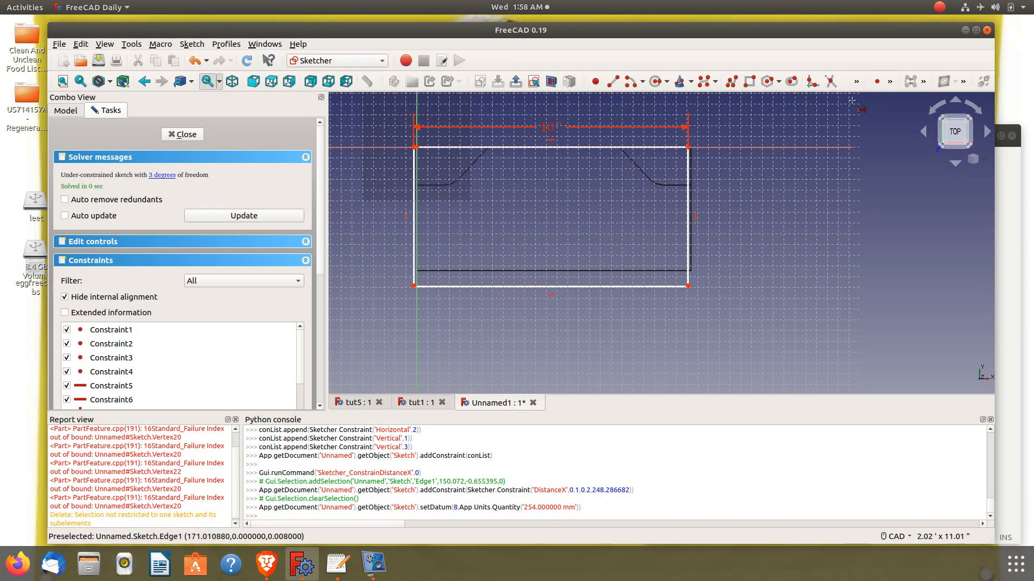
- Constrain the vertical length of the rectangle's right edge to 4.5"
click(889, 82)
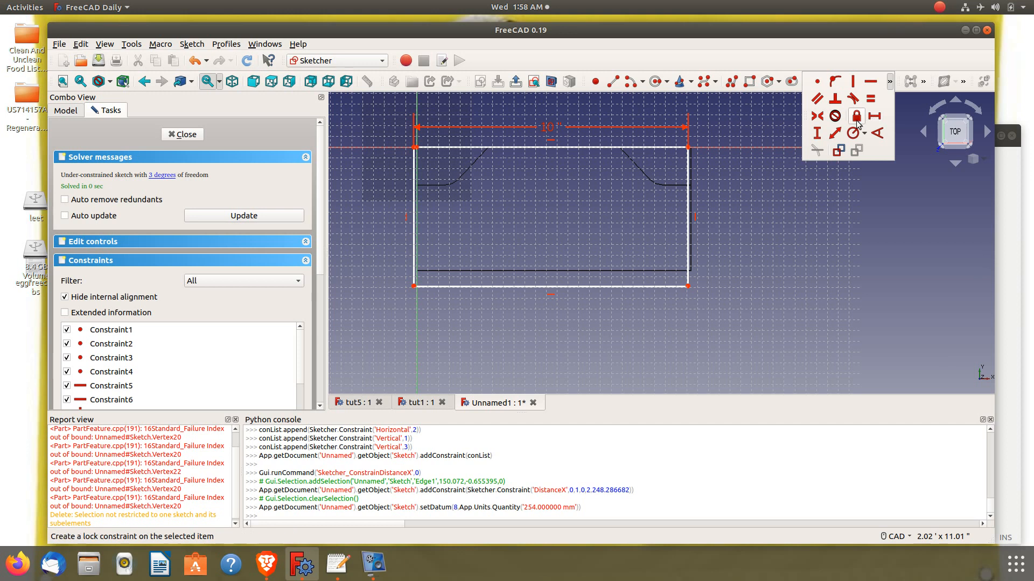
click(817, 133)
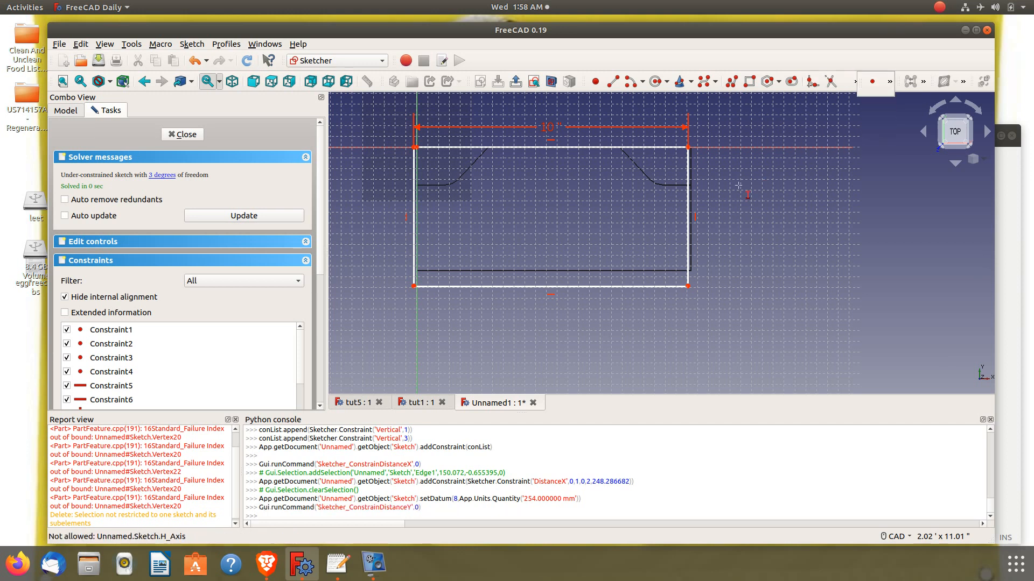
click(690, 194)
text(4)
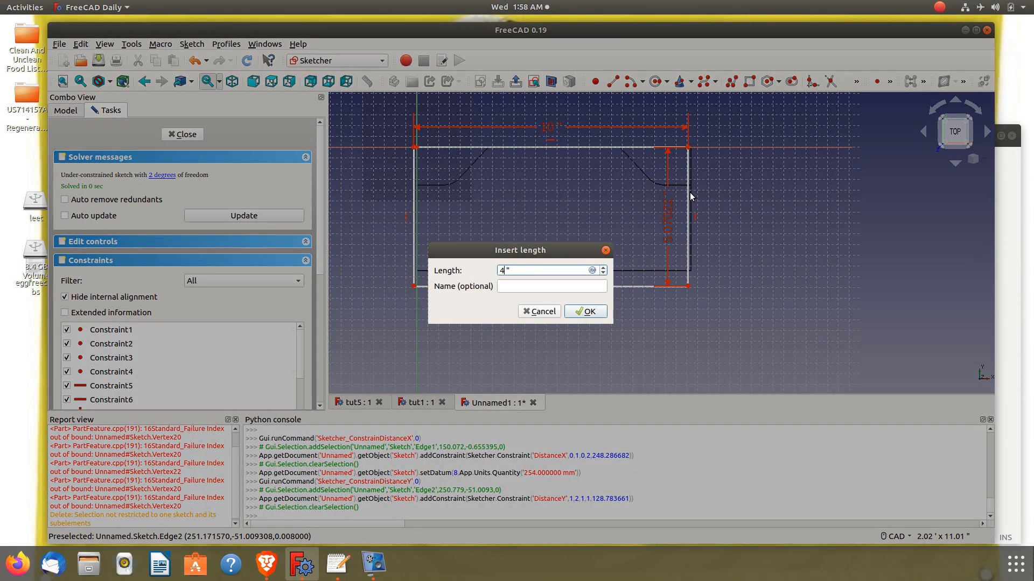
text(.5)
key(Return)
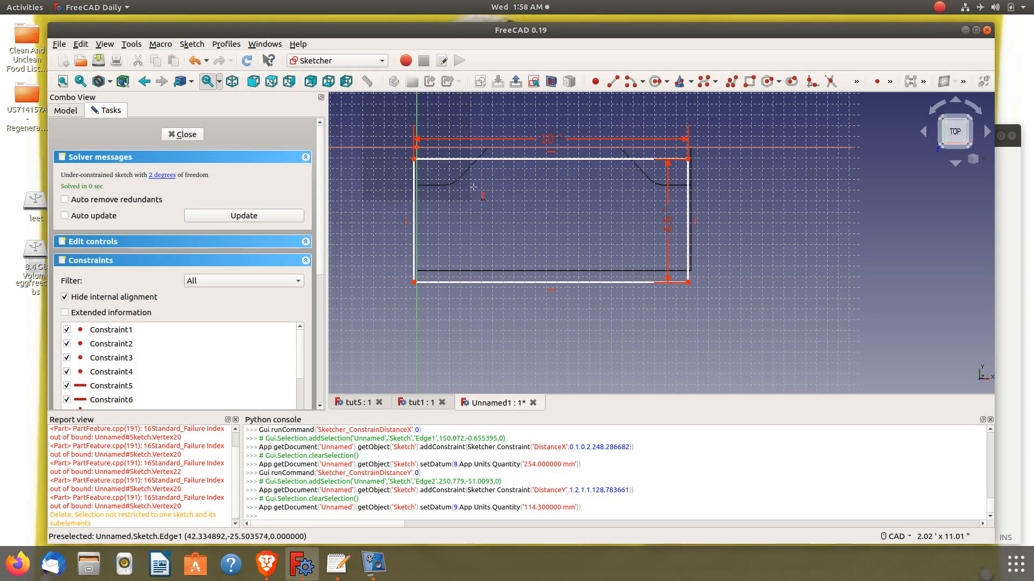
- Make the rectangle's upper-left corner coincident with the sketch origin and close the sketch
drag(474, 159, 540, 176)
click(856, 81)
click(877, 82)
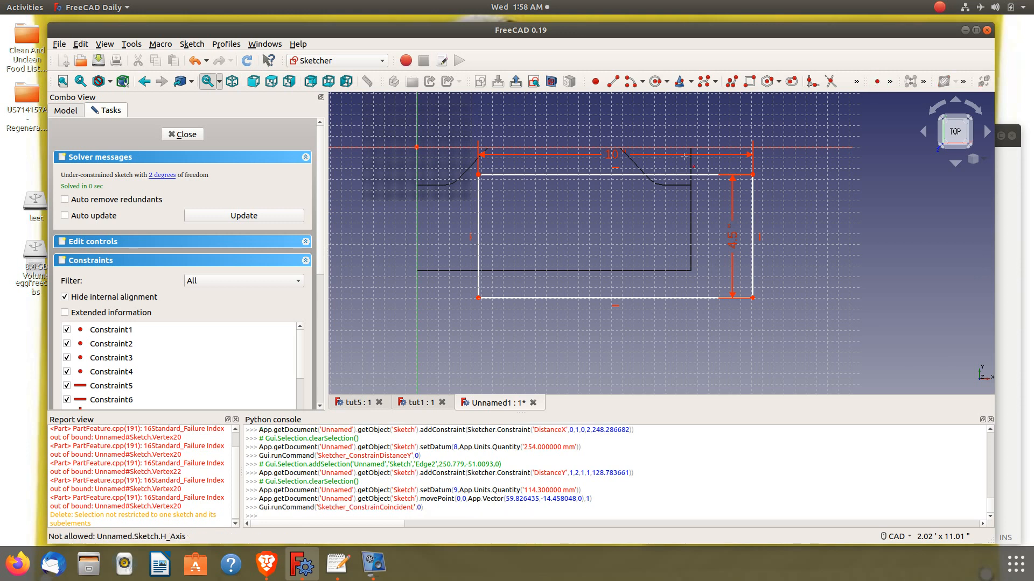
click(478, 175)
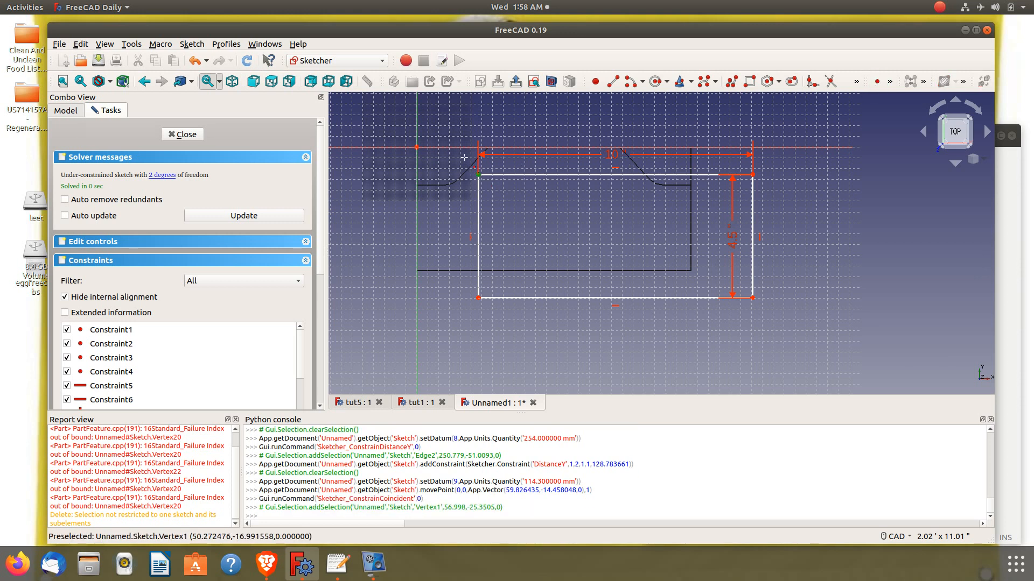
click(417, 147)
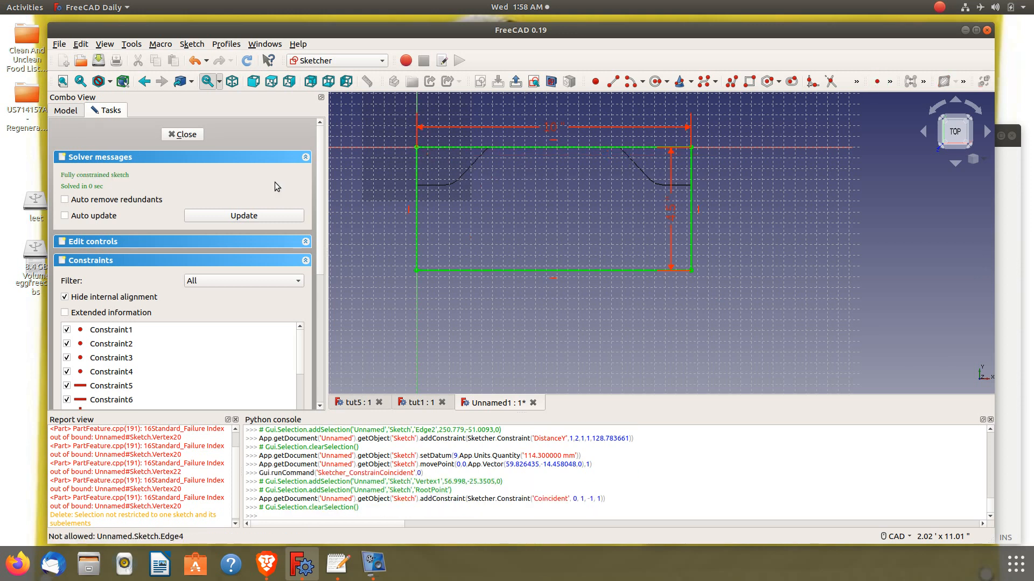
click(190, 137)
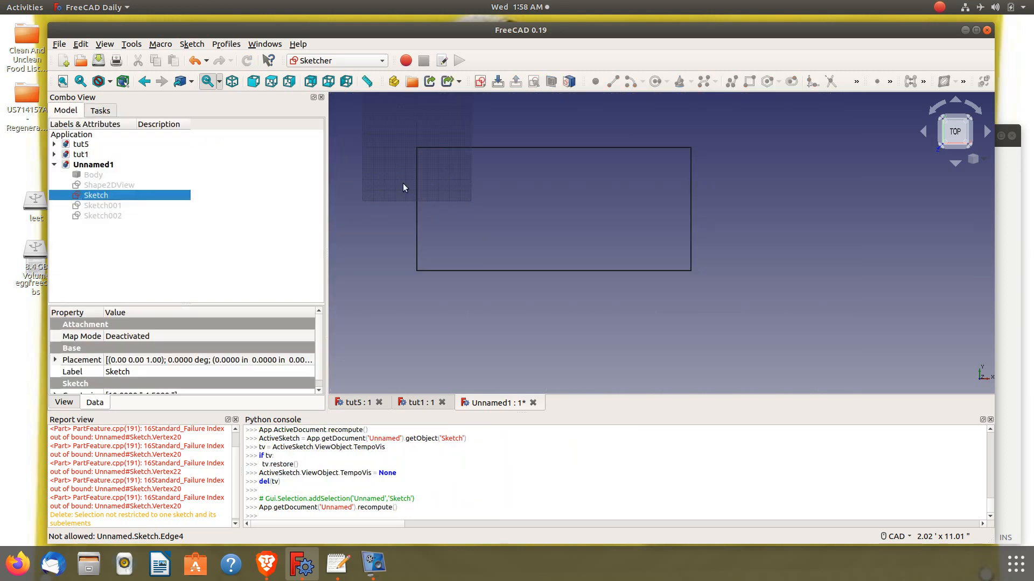
- Hide Sketch, show Sketch001 and open Sketch001 for editing
key(space)
click(111, 205)
key(space)
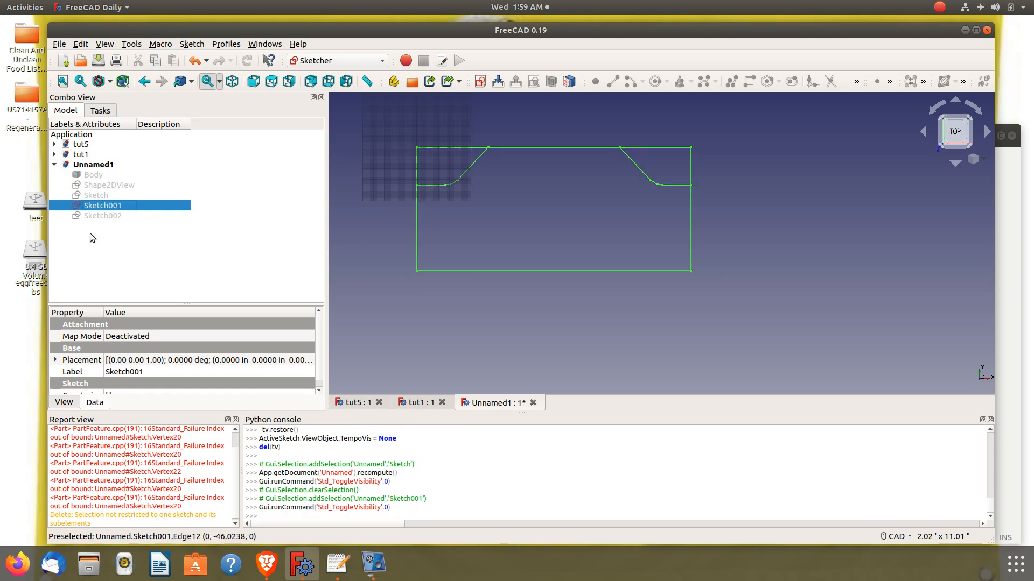
right_click(116, 206)
click(183, 211)
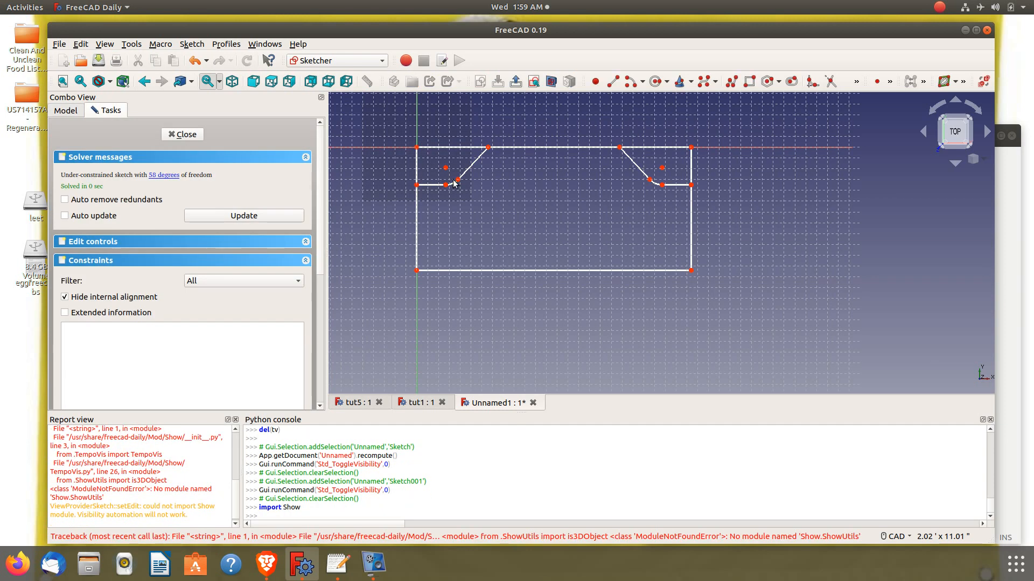
- Delete the rectangle's bottom edge and the lower segment of its right edge
click(506, 269)
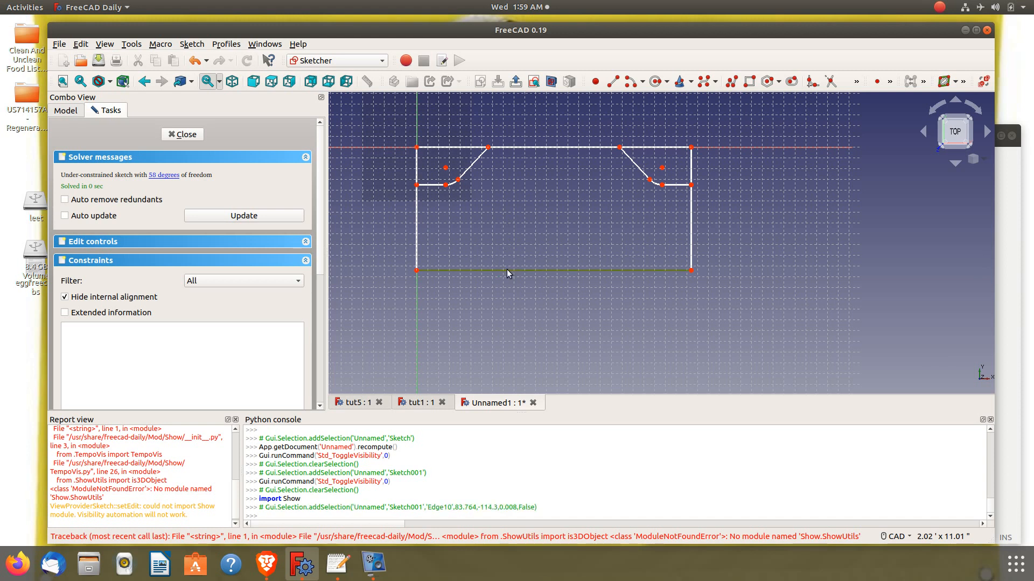
key(Delete)
click(690, 230)
key(Delete)
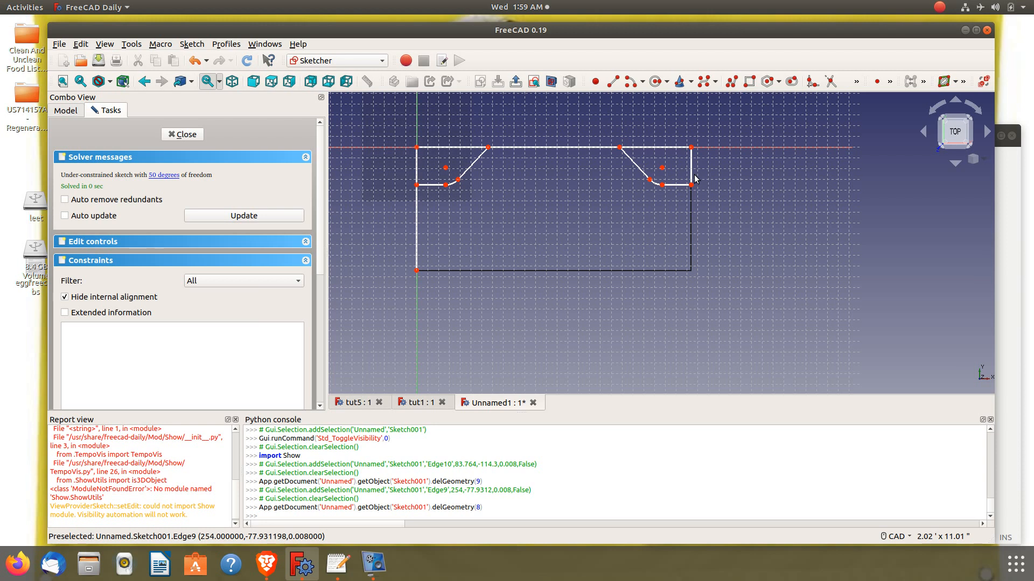
- Delete the right corner pocket's outline: both outer edge segments, the horizontal line, the arc and the slanted line
click(691, 174)
key(Delete)
click(685, 186)
key(Delete)
click(659, 185)
key(Delete)
click(635, 164)
key(Delete)
click(651, 147)
key(Delete)
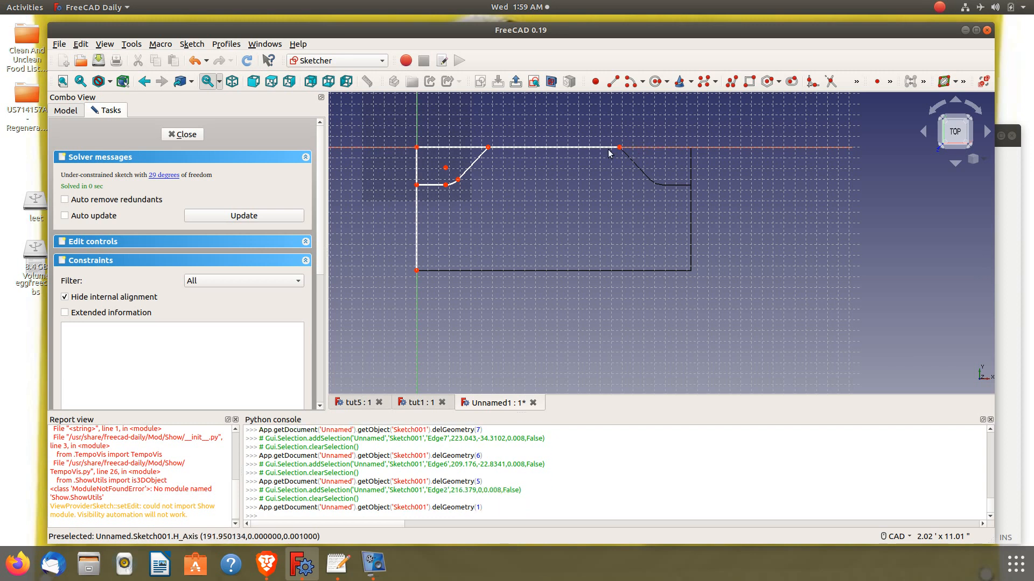
- Delete the middle and left segments of the top edge and both segments of the left edge, keeping only the left pocket's inner profile
click(559, 147)
key(Delete)
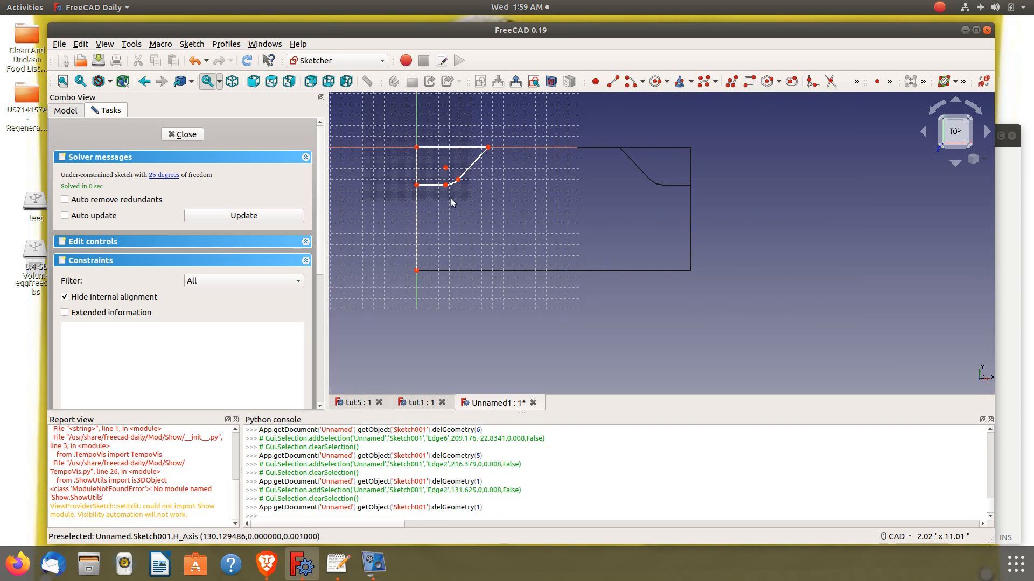
click(416, 218)
key(Delete)
click(417, 164)
key(Delete)
click(436, 147)
key(Delete)
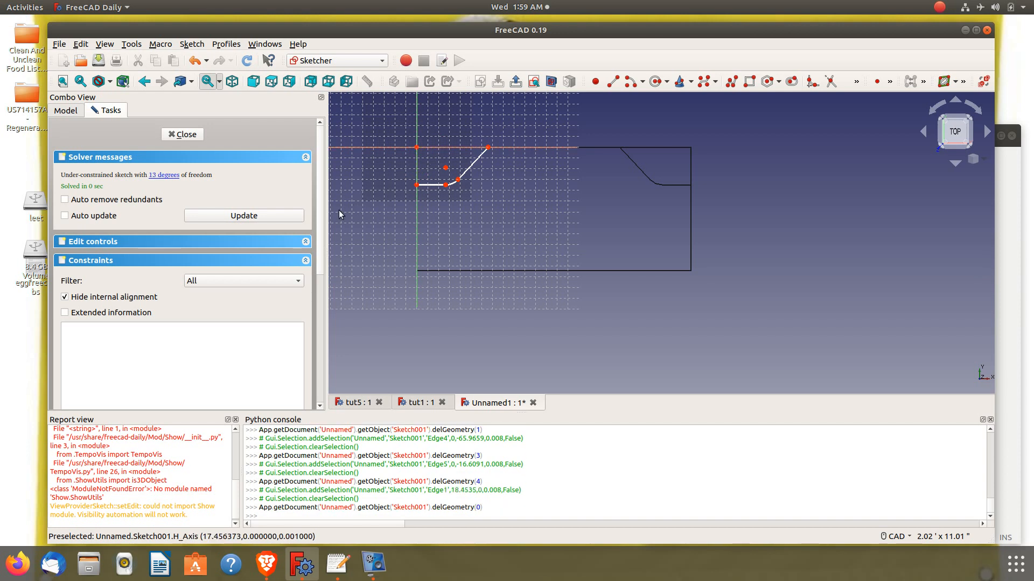
- Constrain the radius of the left pocket's arc to 0.625"
scroll(467, 141, up, 5)
scroll(467, 141, down, 3)
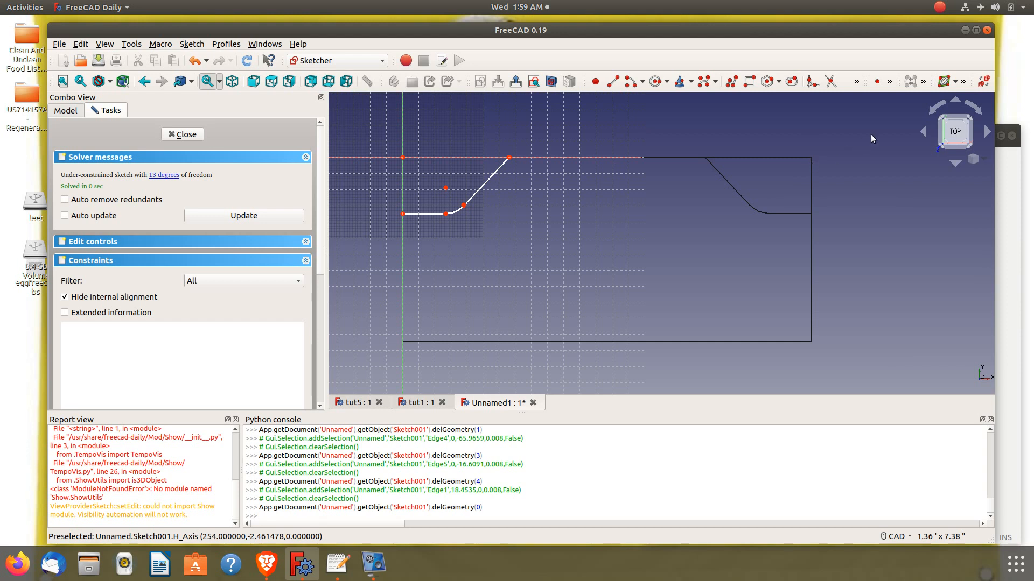
click(889, 82)
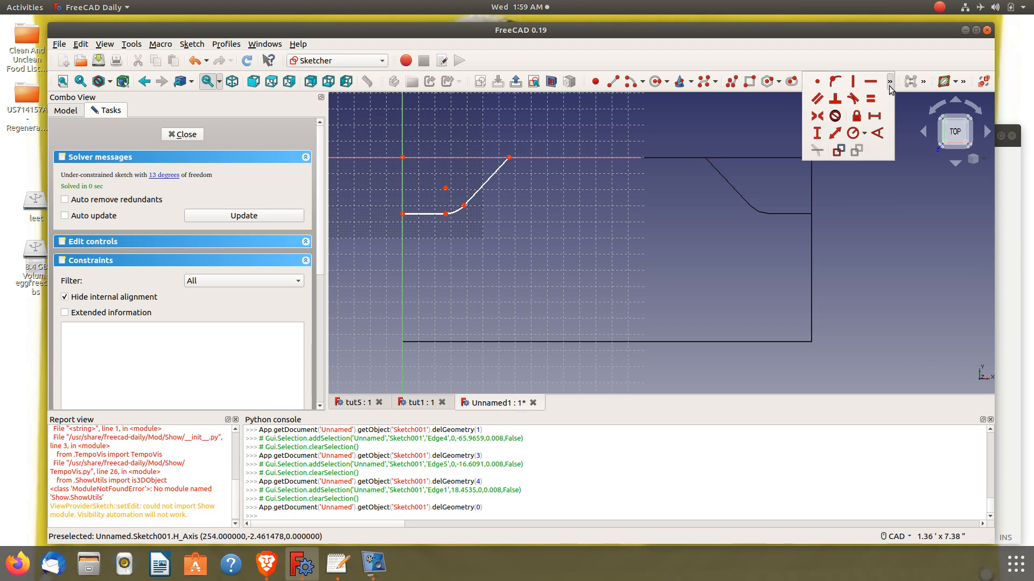
click(851, 136)
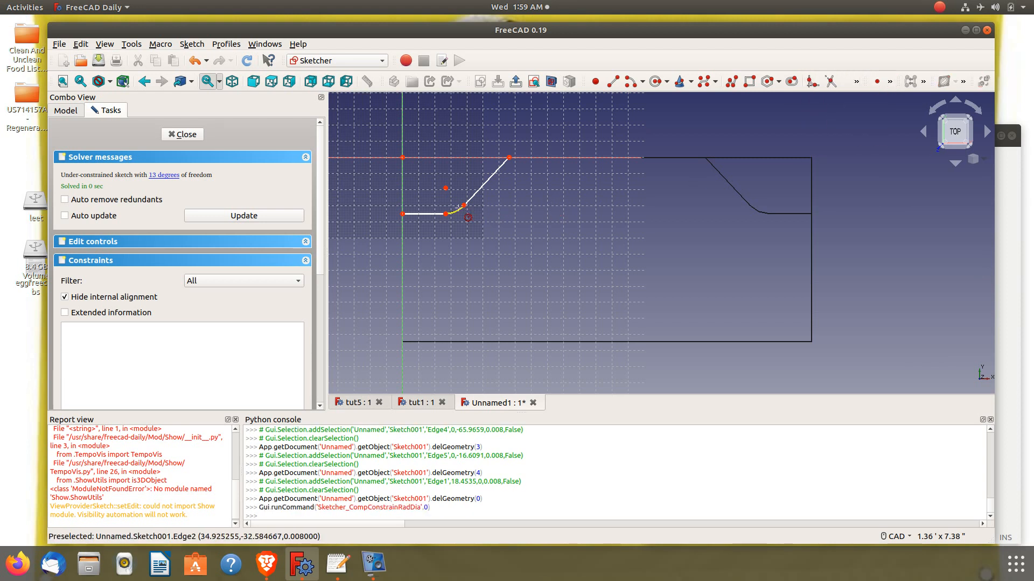
click(462, 208)
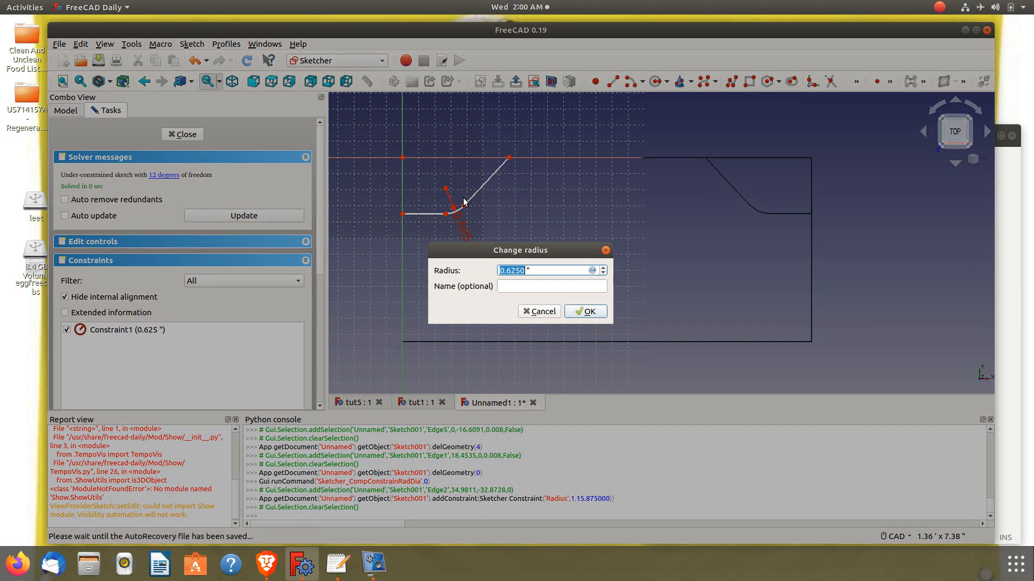
key(Return)
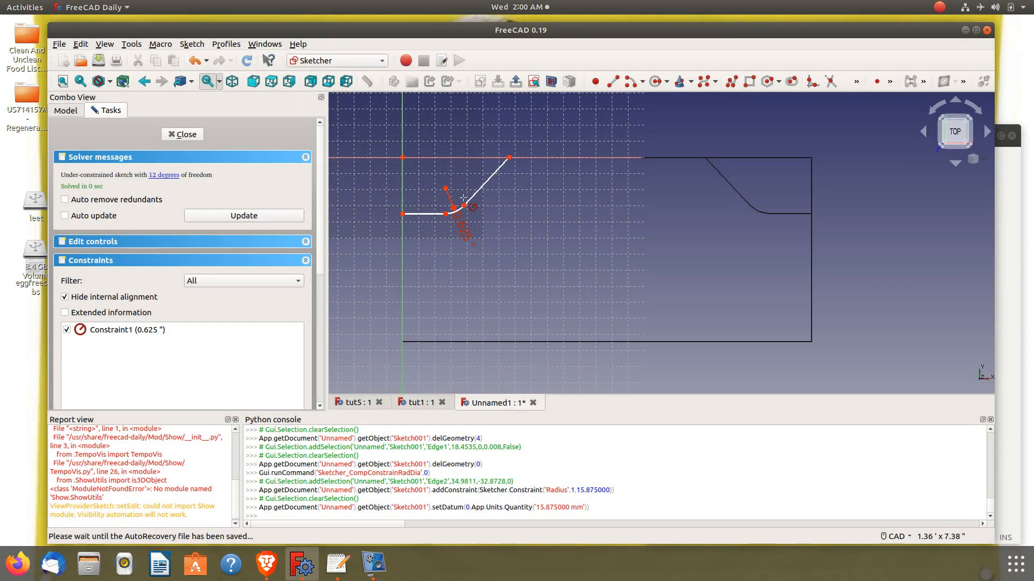
- Apply a horizontal constraint to the pocket profile's flat lower line
click(888, 85)
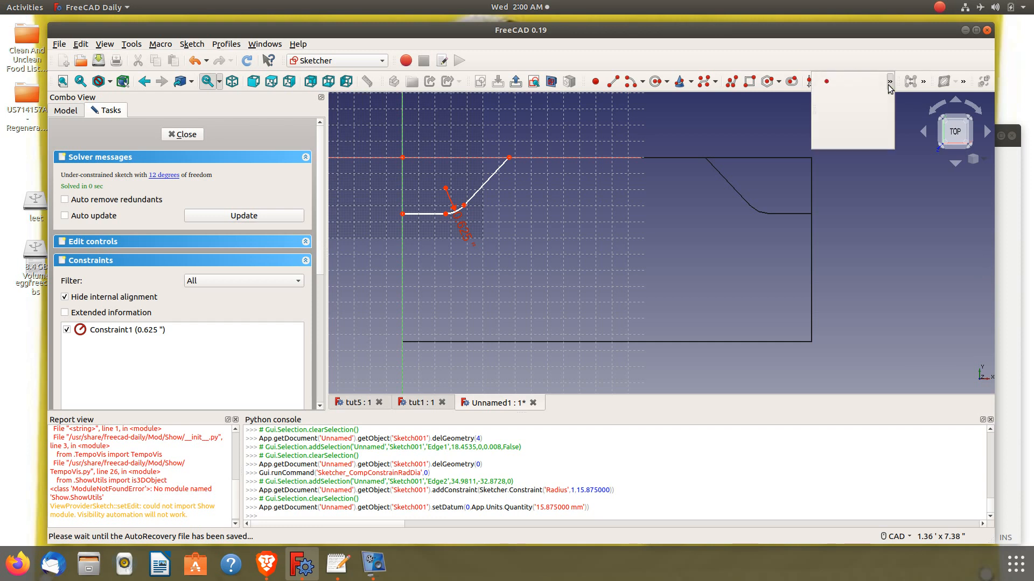
click(869, 82)
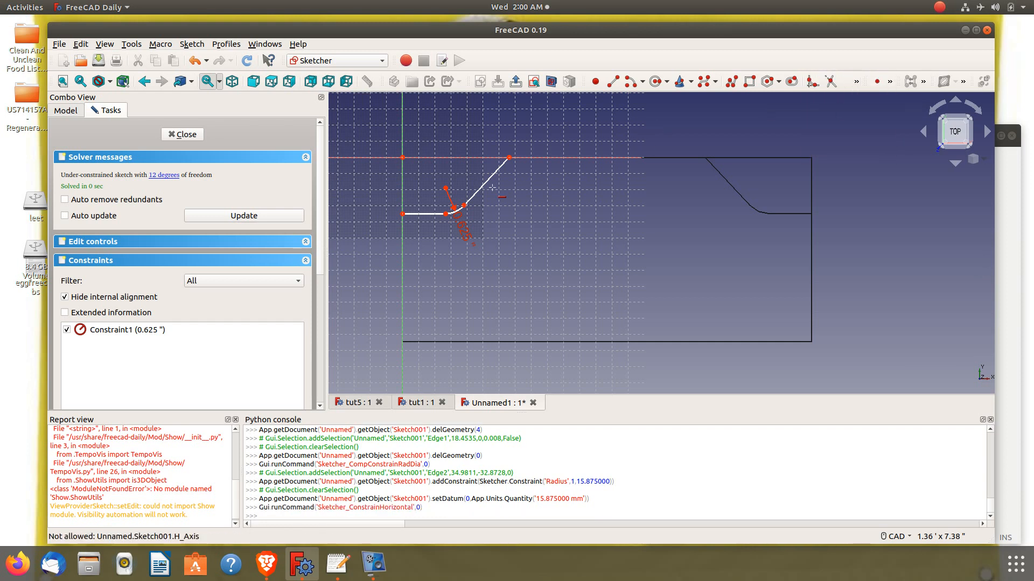
click(426, 214)
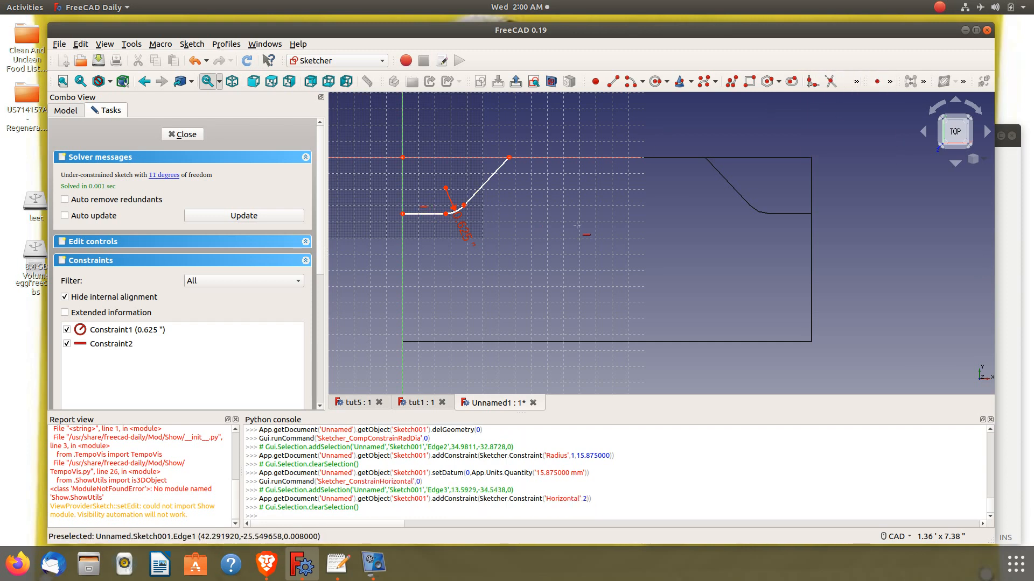
- Constrain the angle between the pocket's slanted line and horizontal line to 133 degrees and leave the angle tool
click(888, 85)
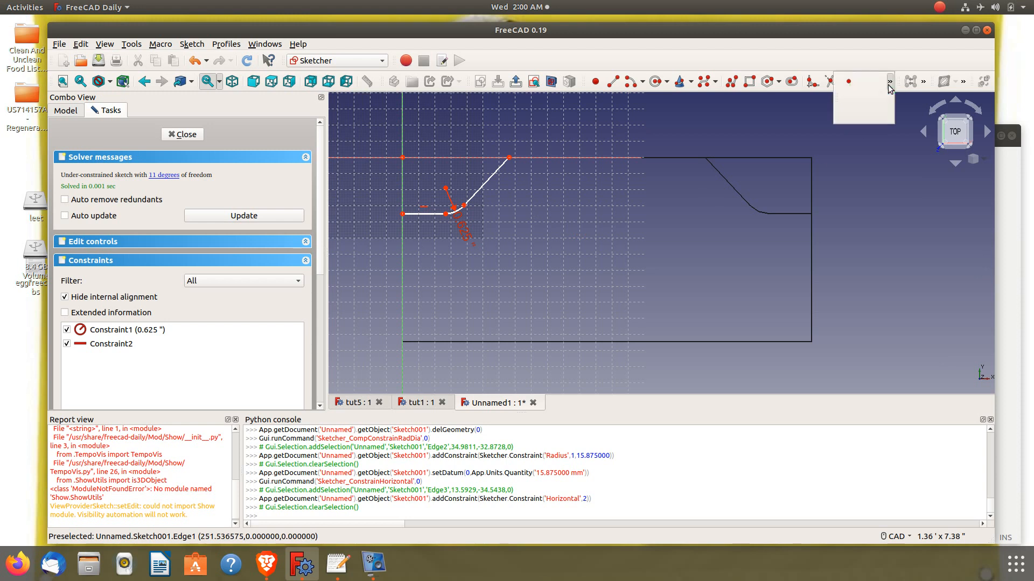
click(877, 132)
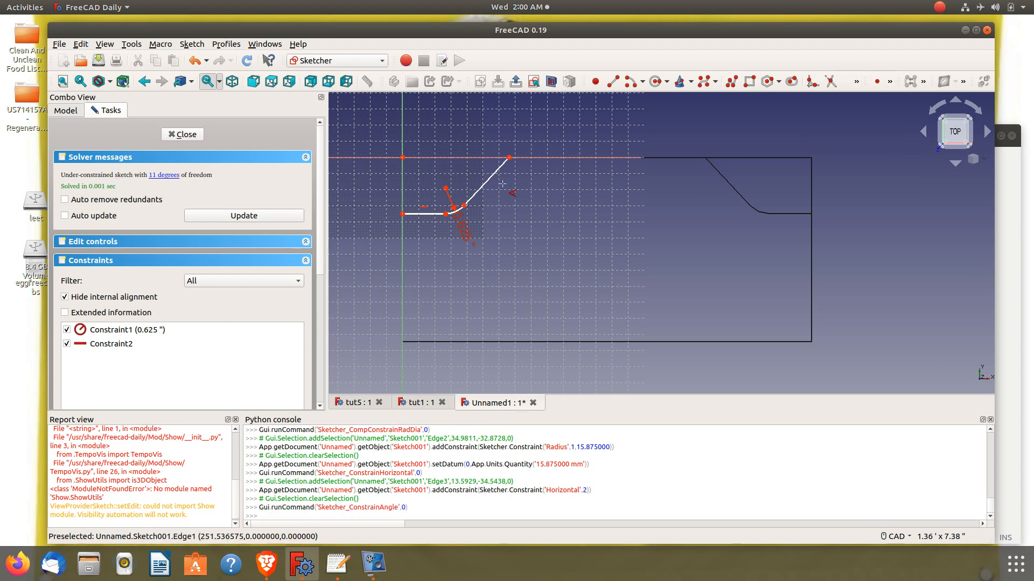
click(486, 184)
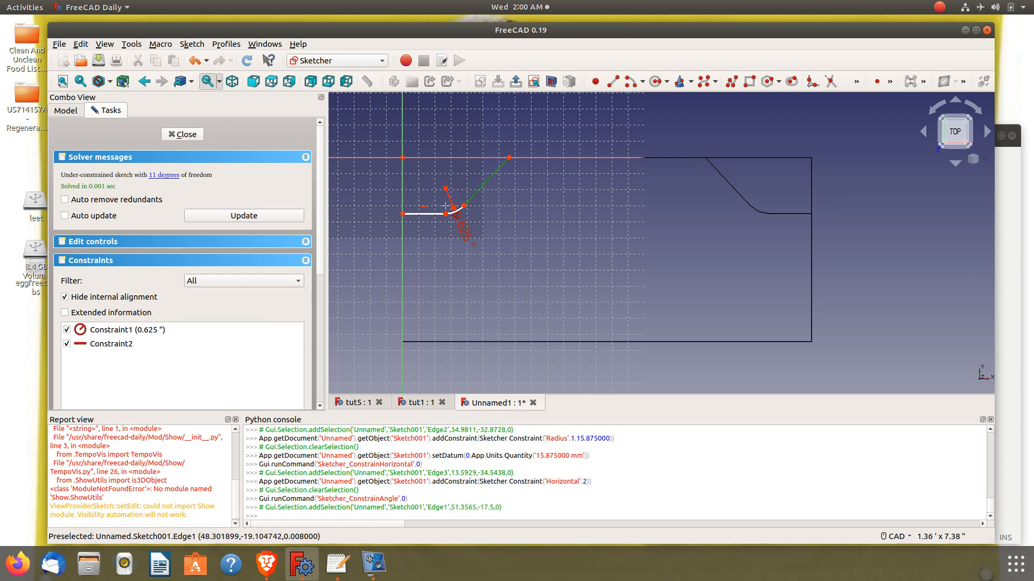
click(428, 215)
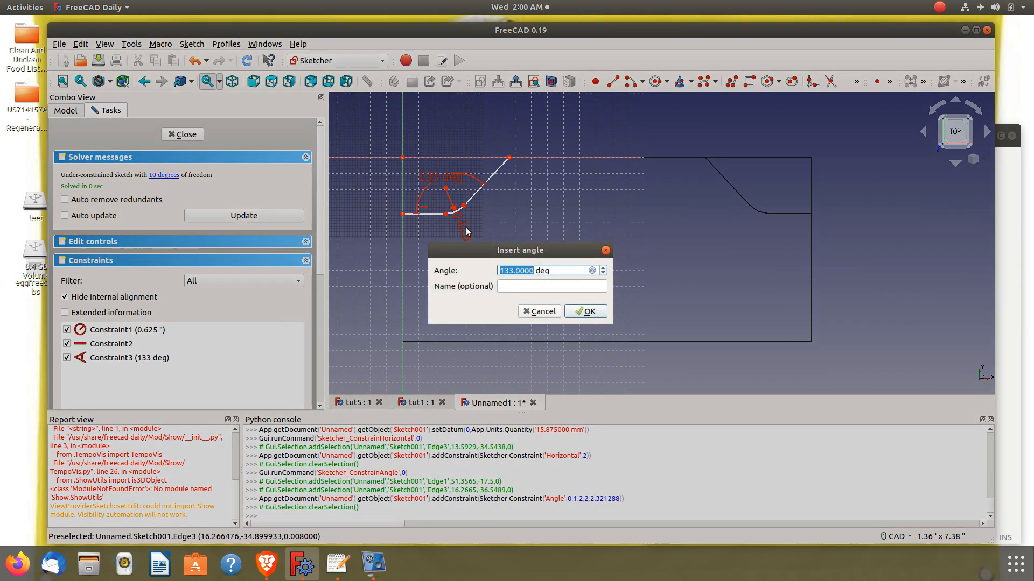
click(574, 310)
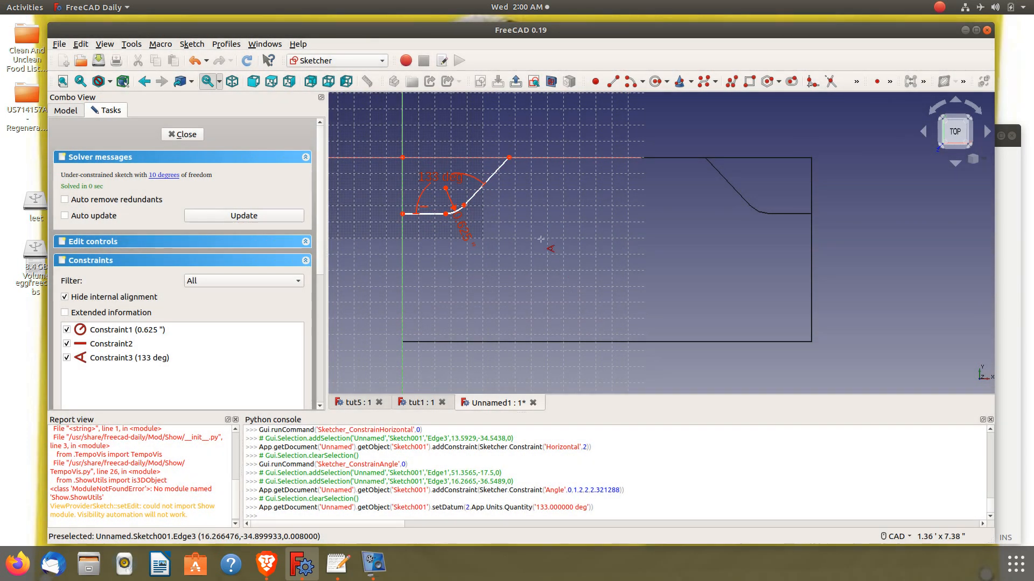
right_click(515, 185)
- Move the slanted line up and outward and the horizontal line past the vertical axis, separating both from the arc's ends
drag(498, 173, 521, 152)
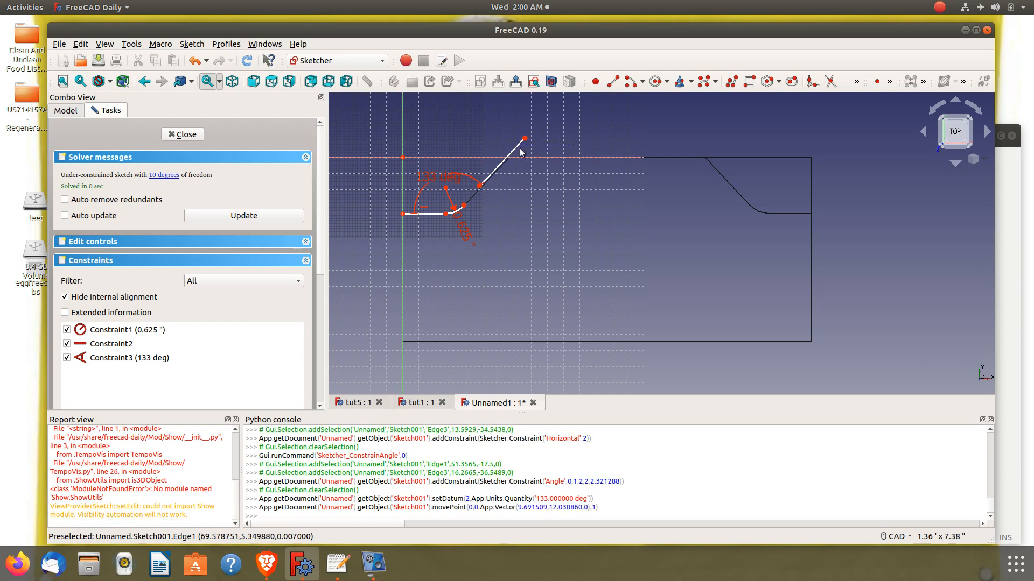
mouse_move(425, 217)
mouse_down()
mouse_move(377, 215)
mouse_move(385, 215)
mouse_up()
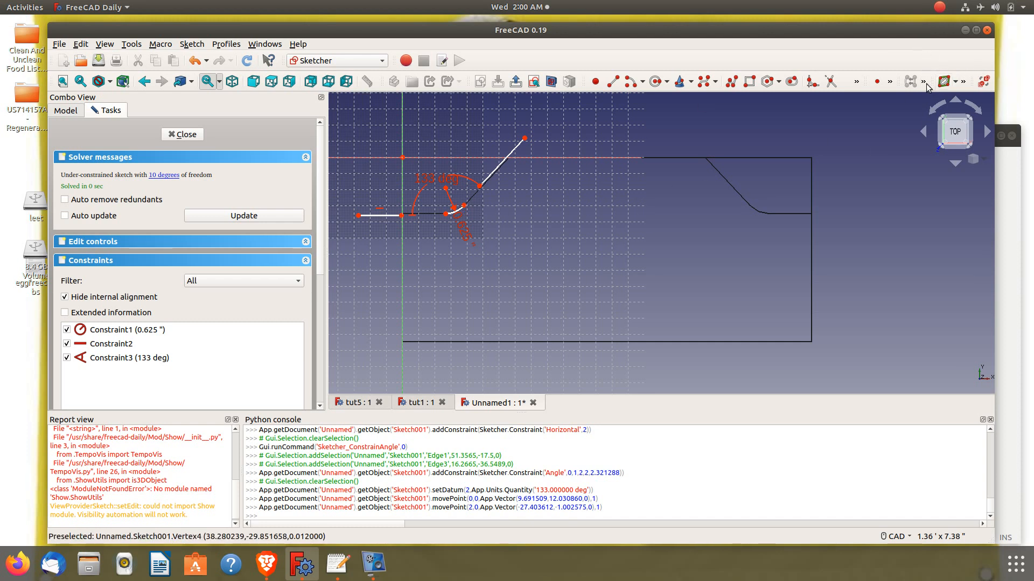
- Constrain the horizontal distances from the sketch origin to the arc's upper endpoint at 1.5071" and to its lower endpoint at 1.05"
click(889, 81)
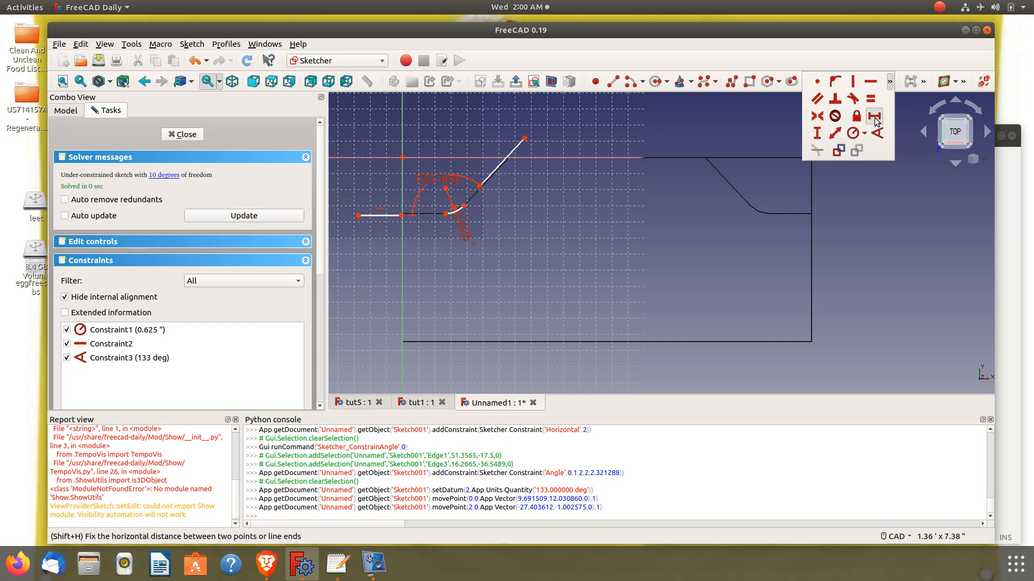
click(875, 118)
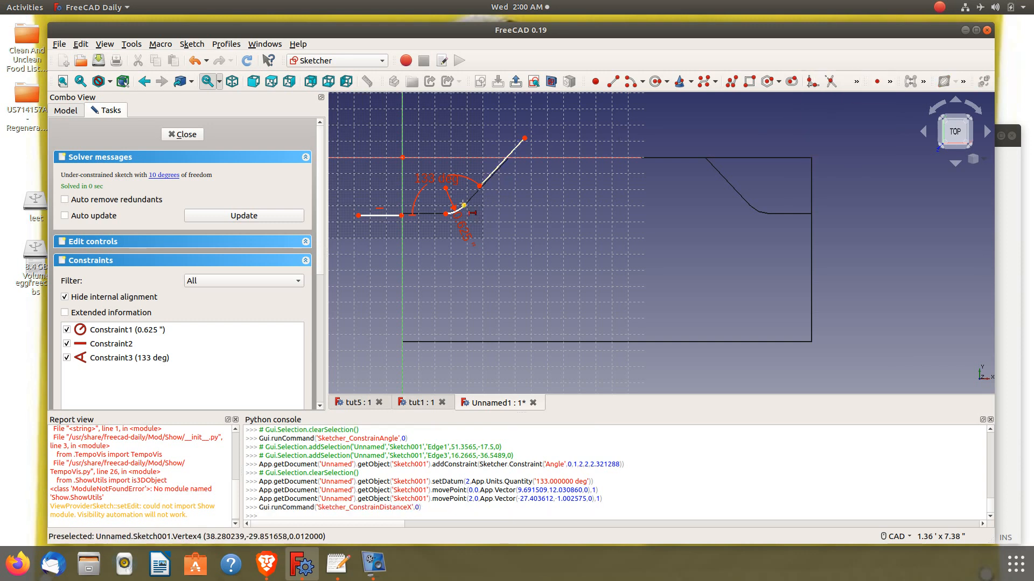
click(463, 205)
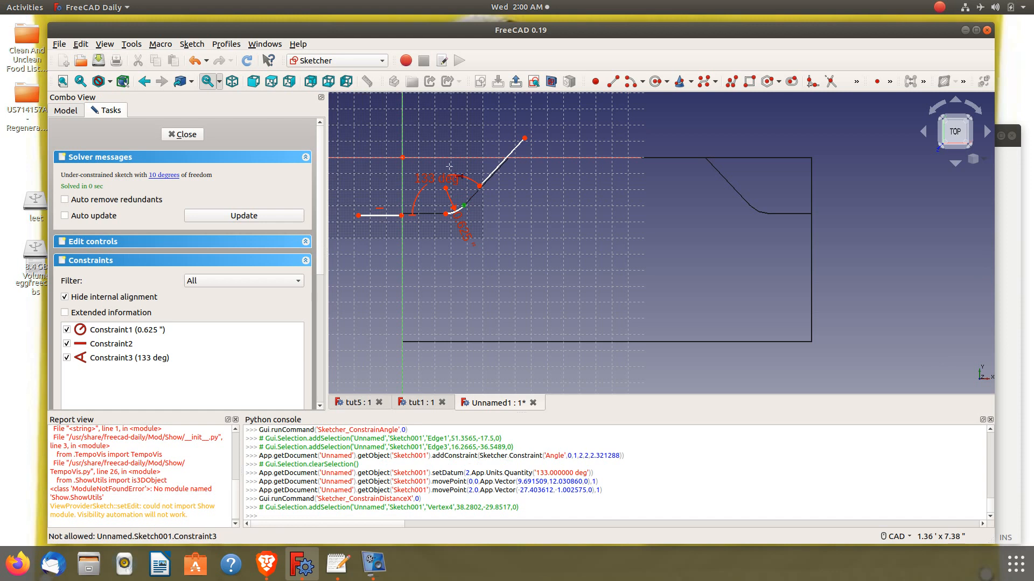
click(402, 157)
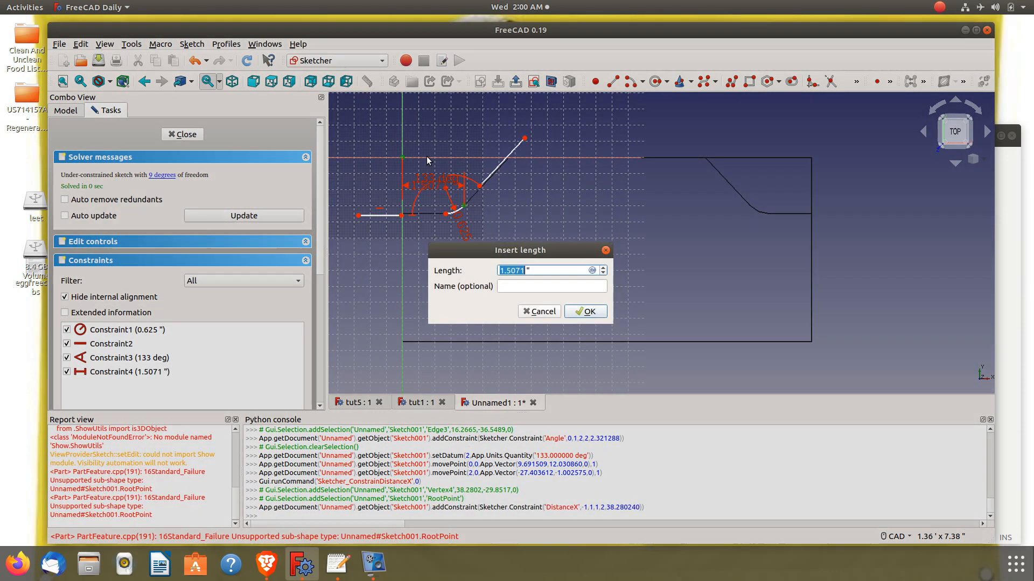
click(585, 311)
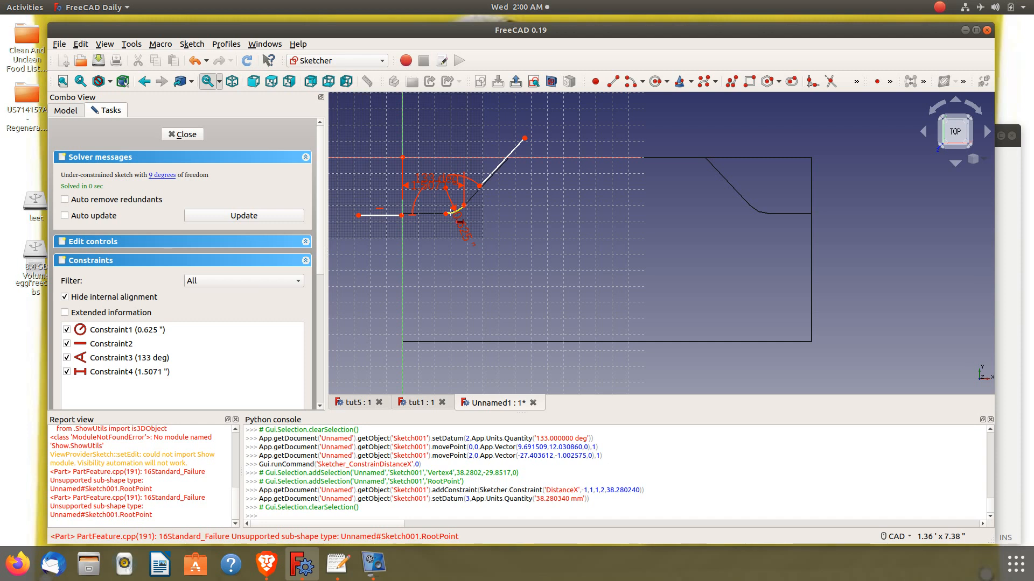
click(446, 214)
click(402, 157)
click(587, 310)
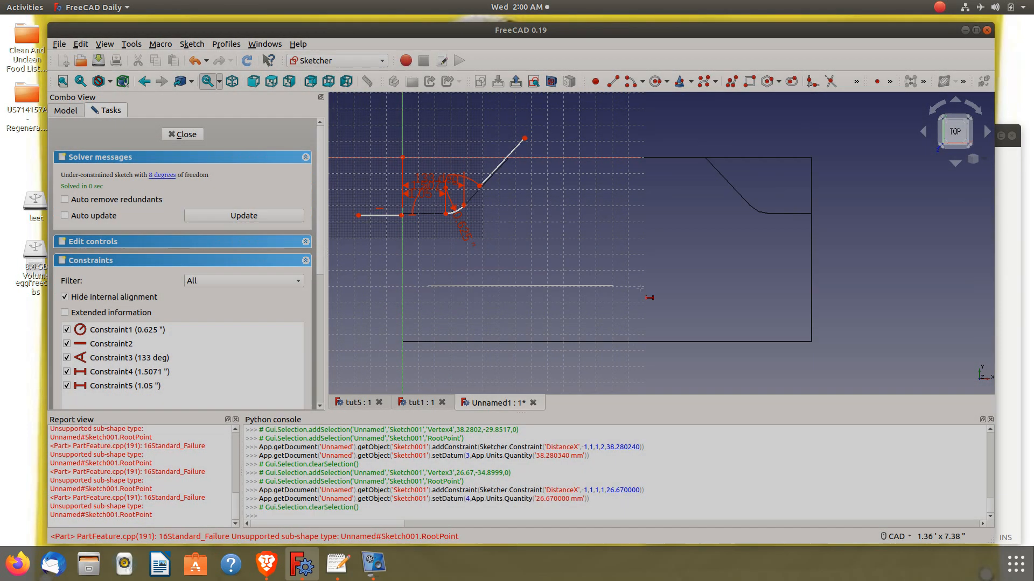
- Constrain the vertical distances from the sketch origin to the arc's lower endpoint at 1.374" and to its upper endpoint at 29.85262 mm
click(889, 82)
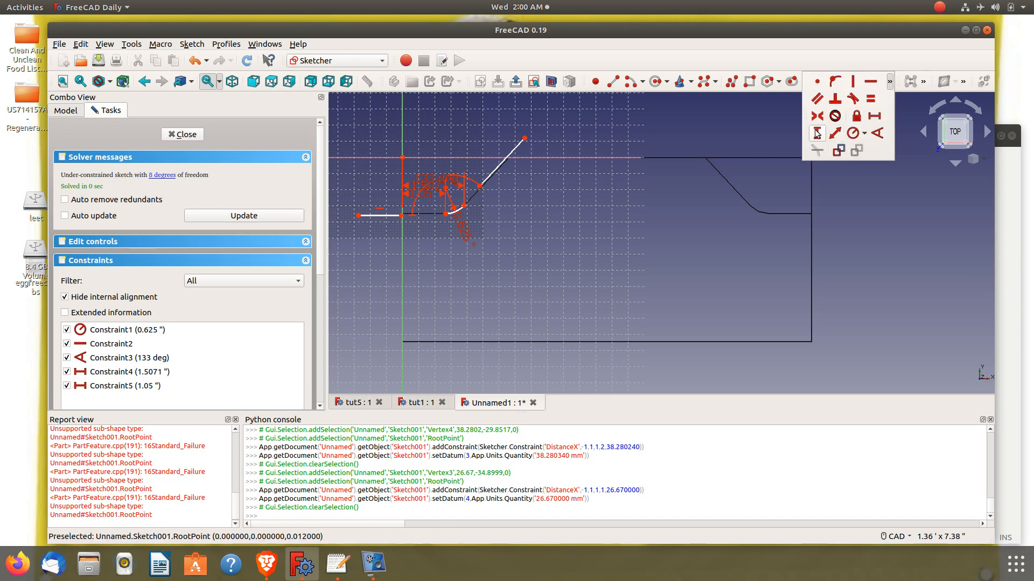
click(817, 133)
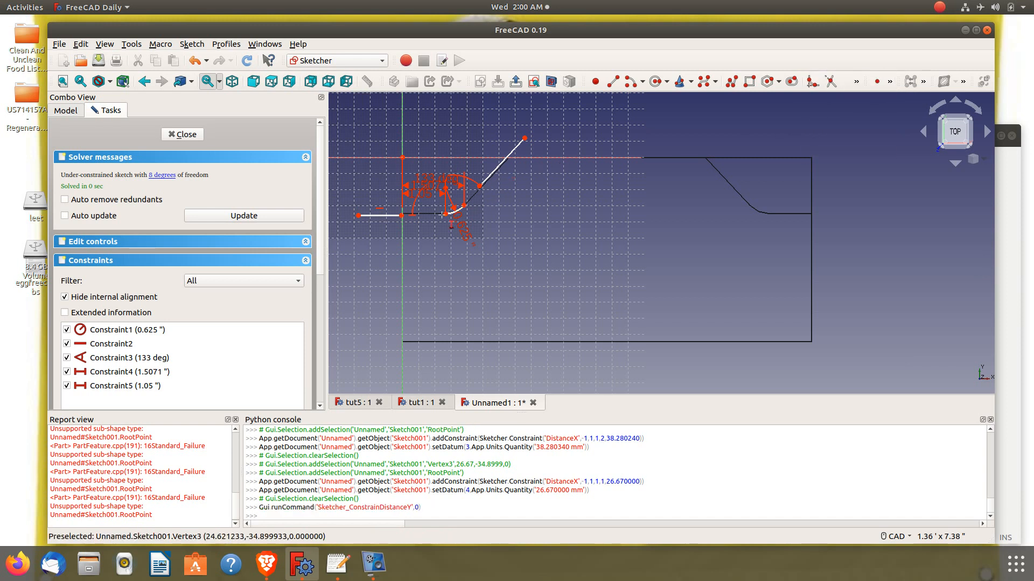
click(445, 214)
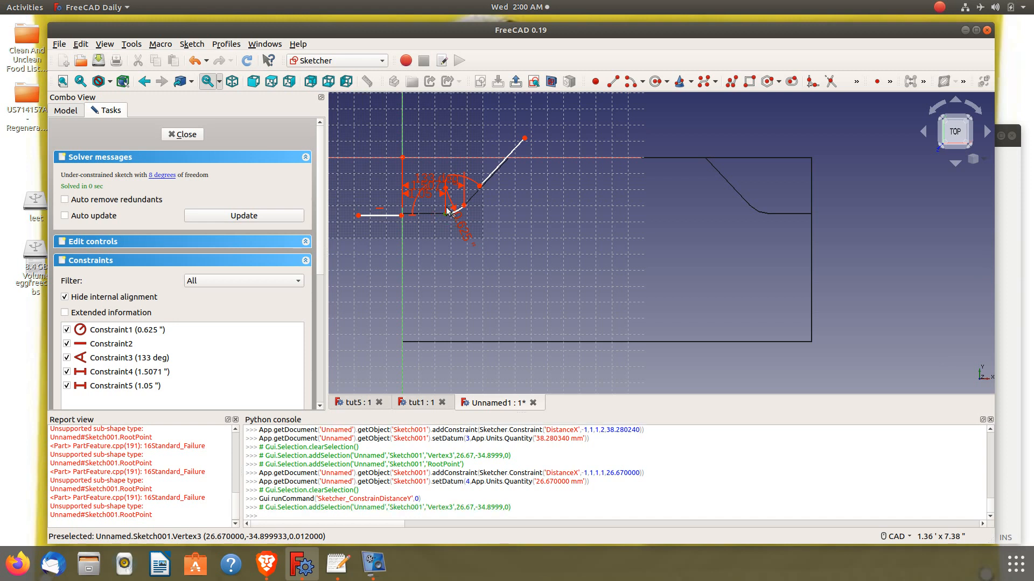
click(403, 158)
click(587, 311)
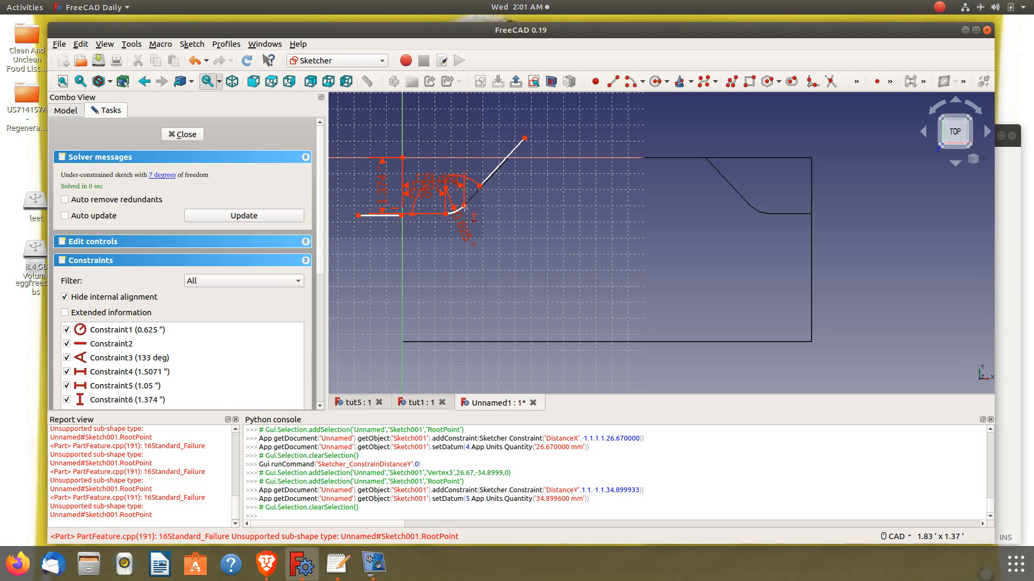
click(465, 205)
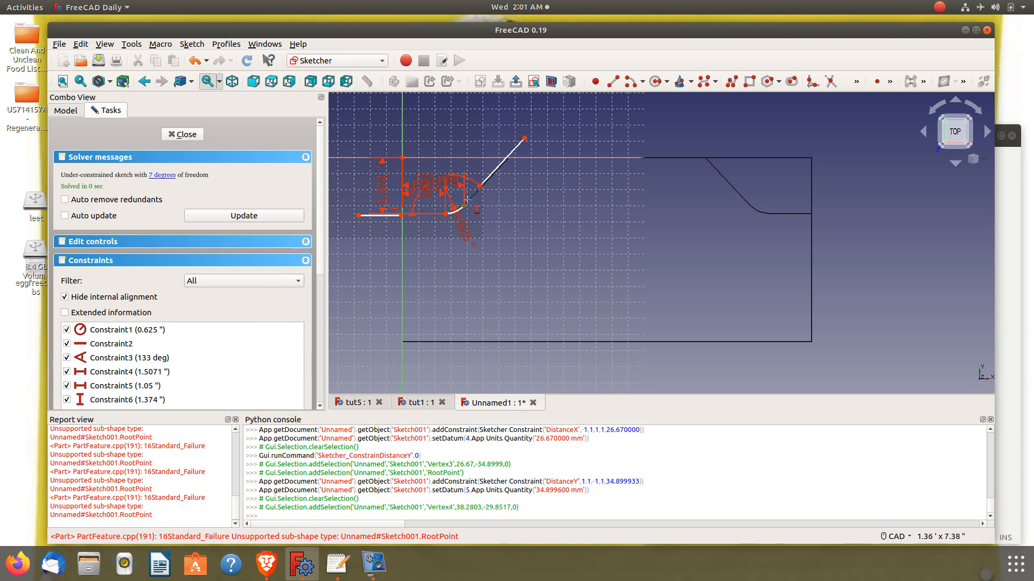
click(402, 158)
click(588, 311)
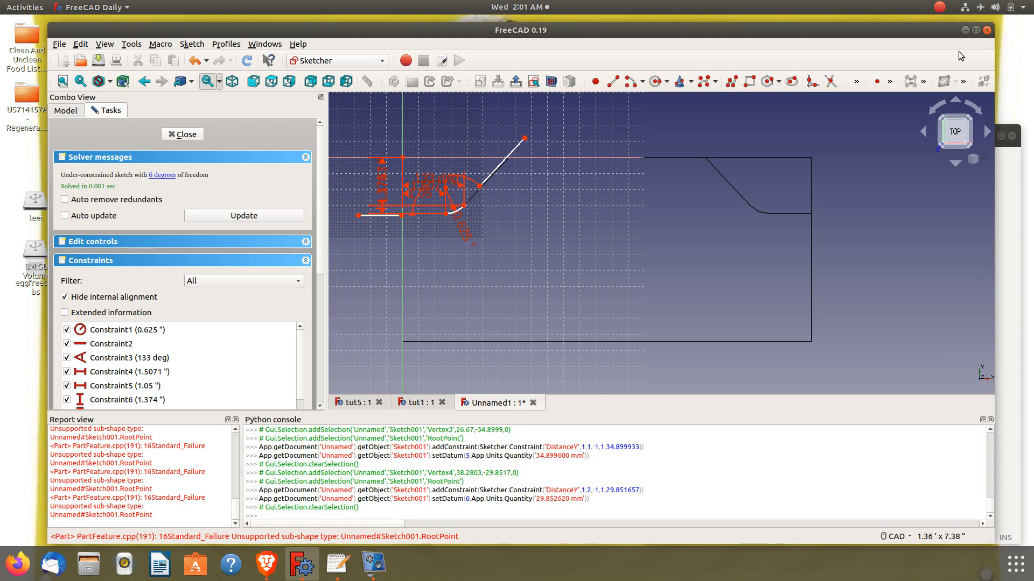
- Constrain the horizontal distance from the horizontal line's outer endpoint to the sketch origin to 0.25"
click(890, 81)
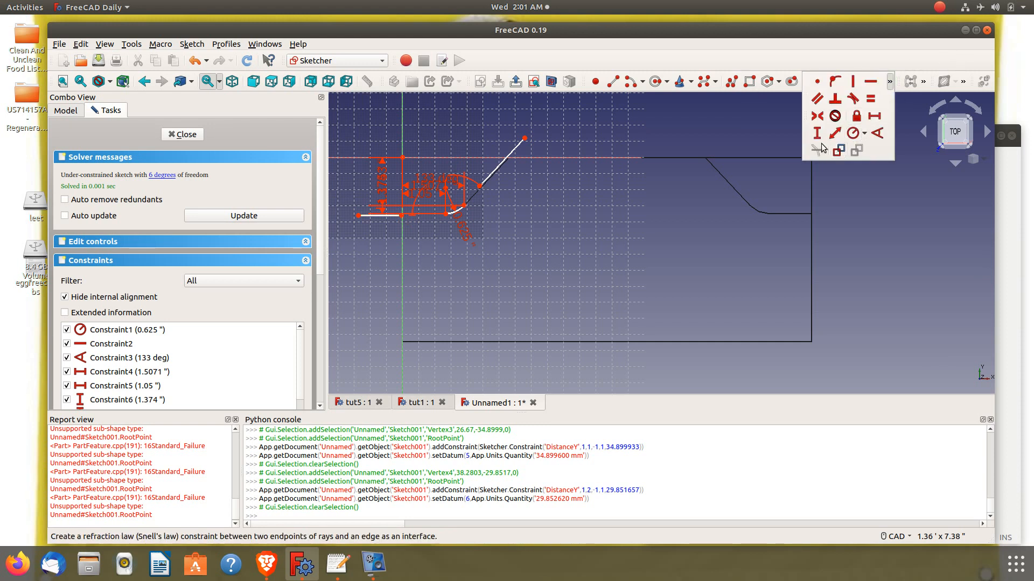
click(875, 118)
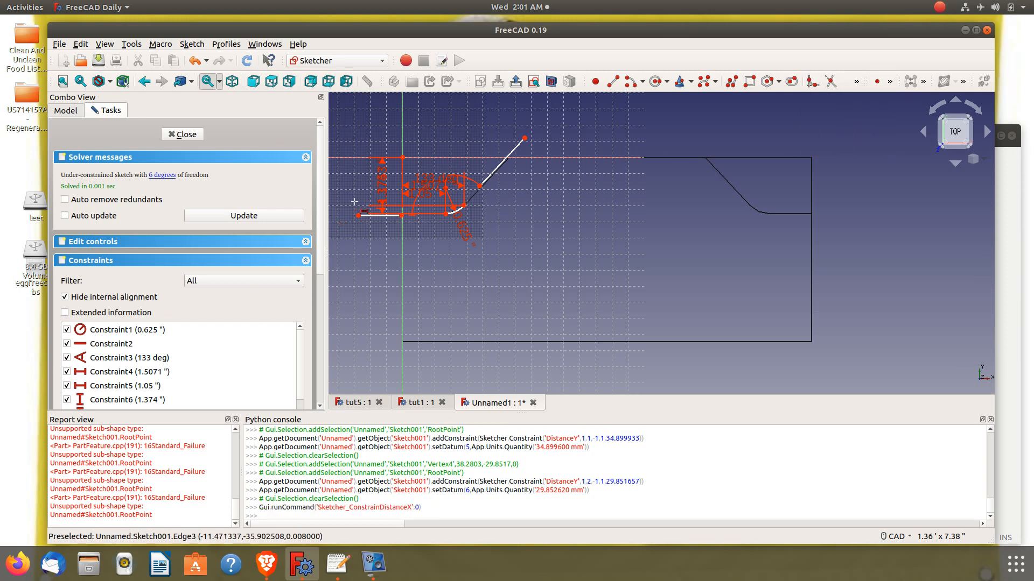
click(358, 215)
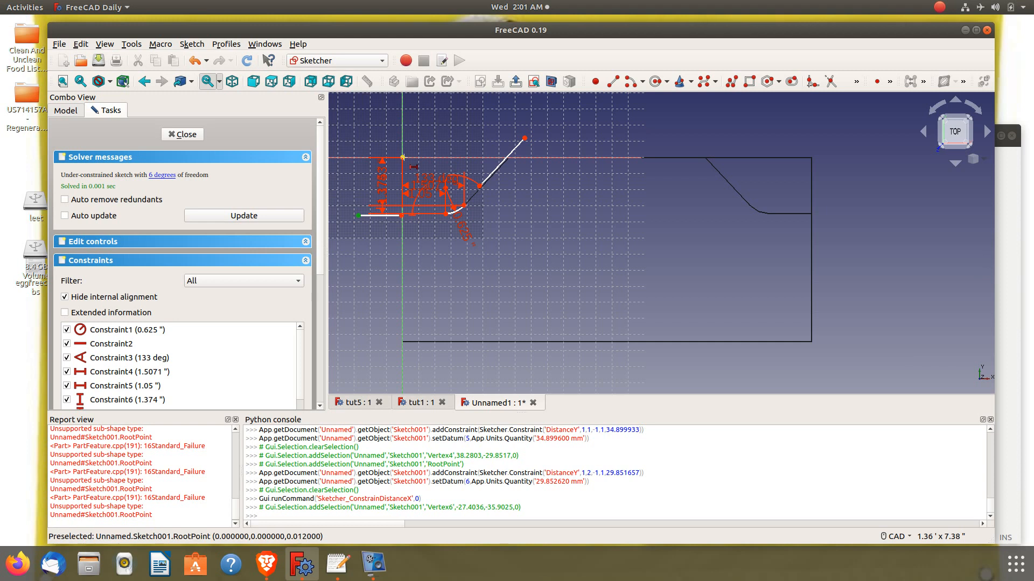
click(402, 157)
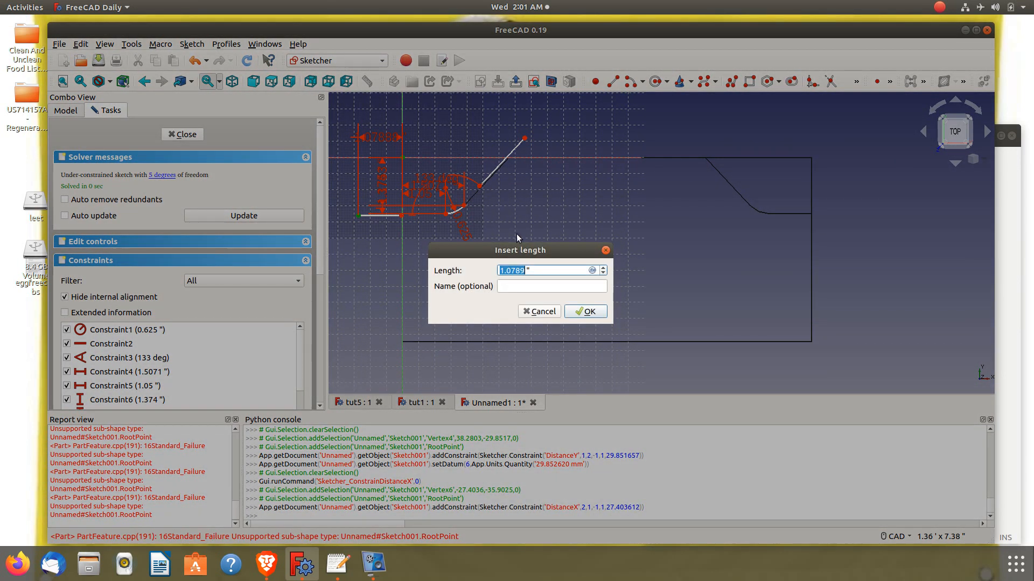
text(.25)
key(Return)
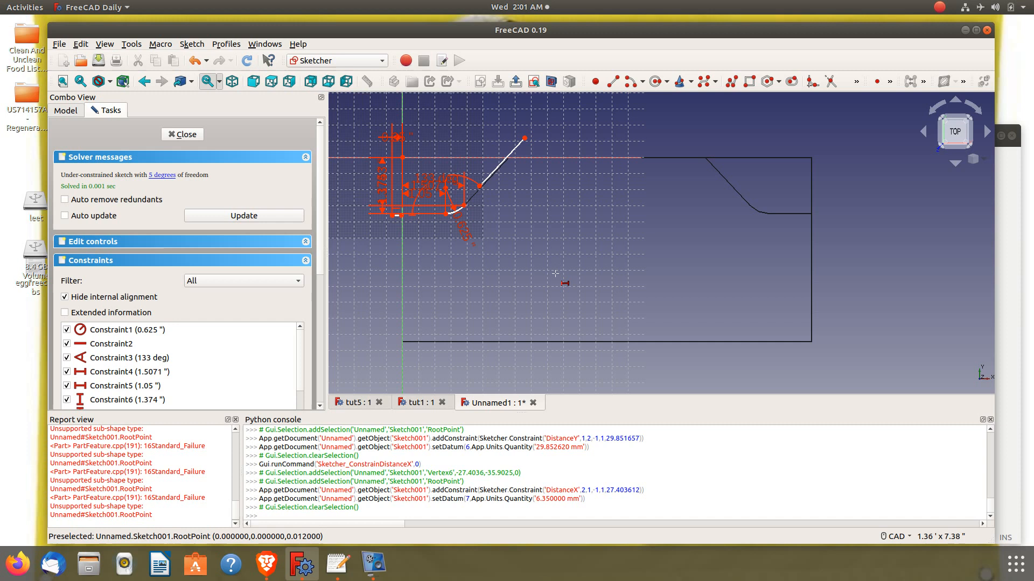
- Constrain the vertical distance from the slanted line's upper endpoint to the sketch origin to 0.25"
scroll(446, 157, up, 5)
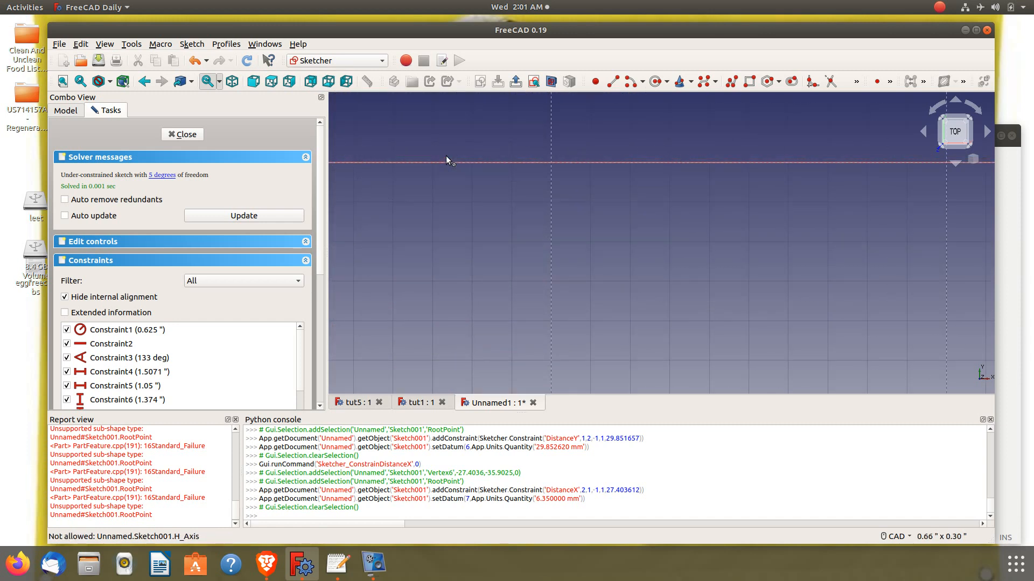
scroll(525, 177, down, 5)
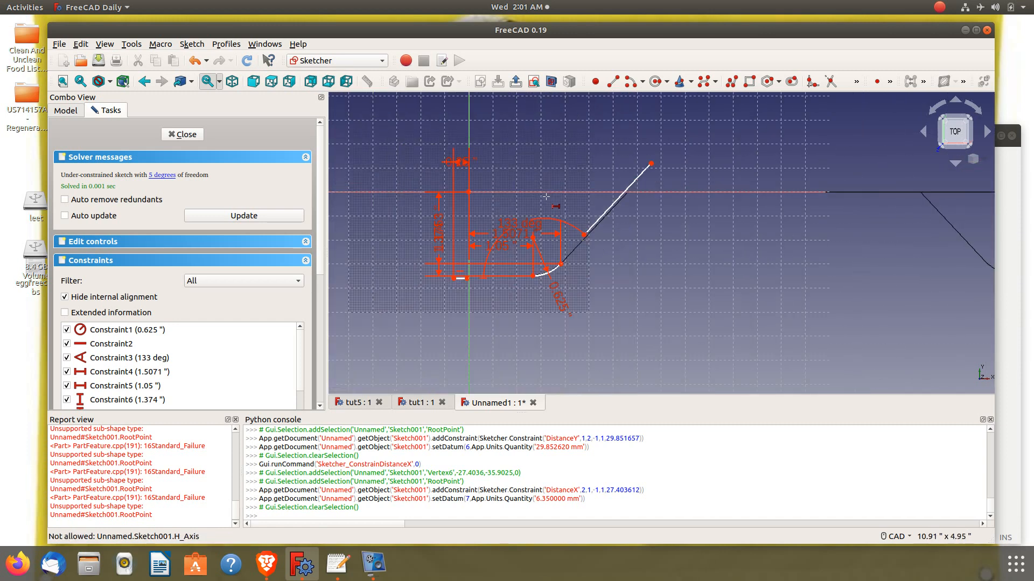
scroll(541, 193, up, 2)
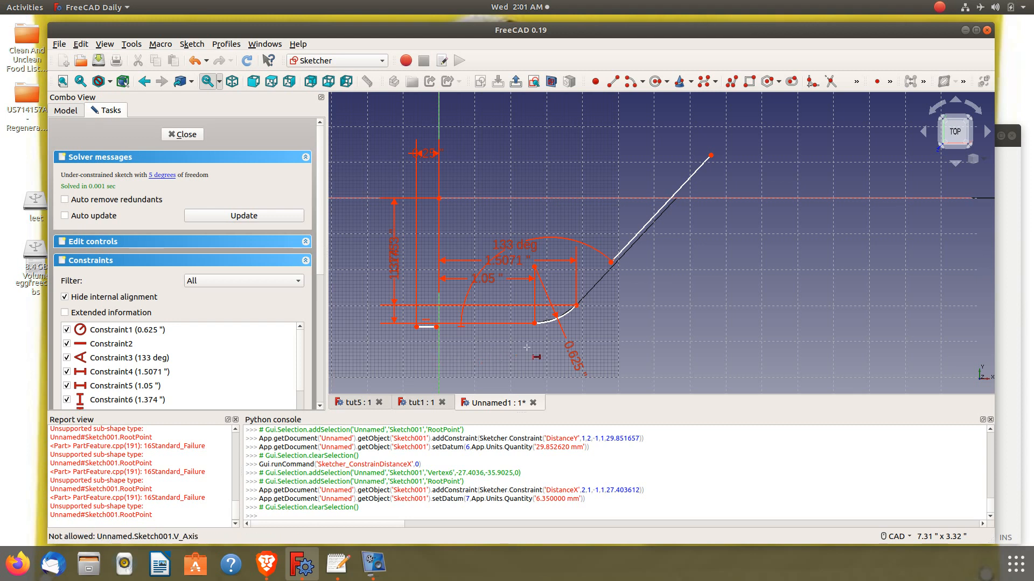
click(890, 81)
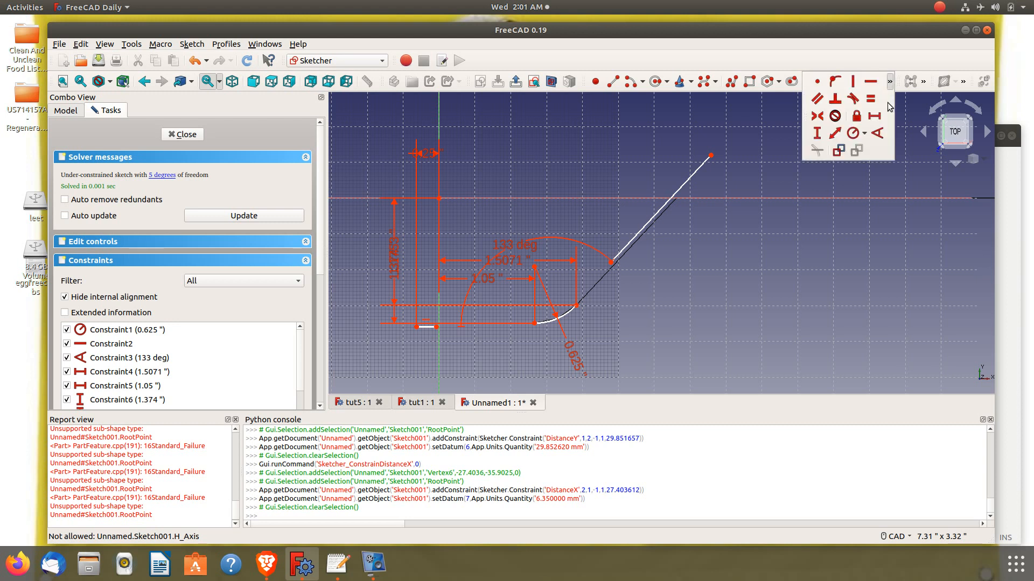
click(817, 133)
click(711, 155)
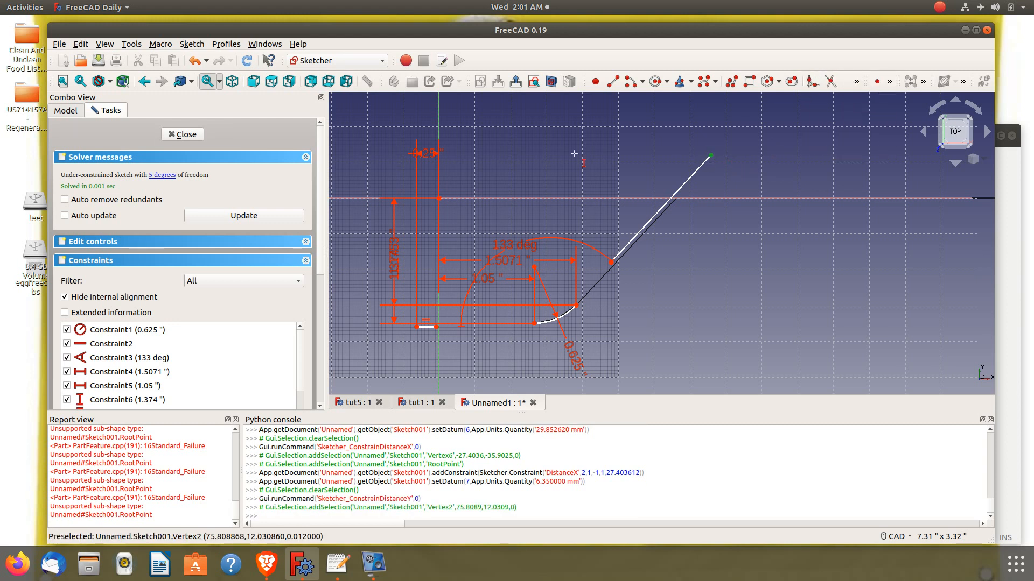
click(439, 199)
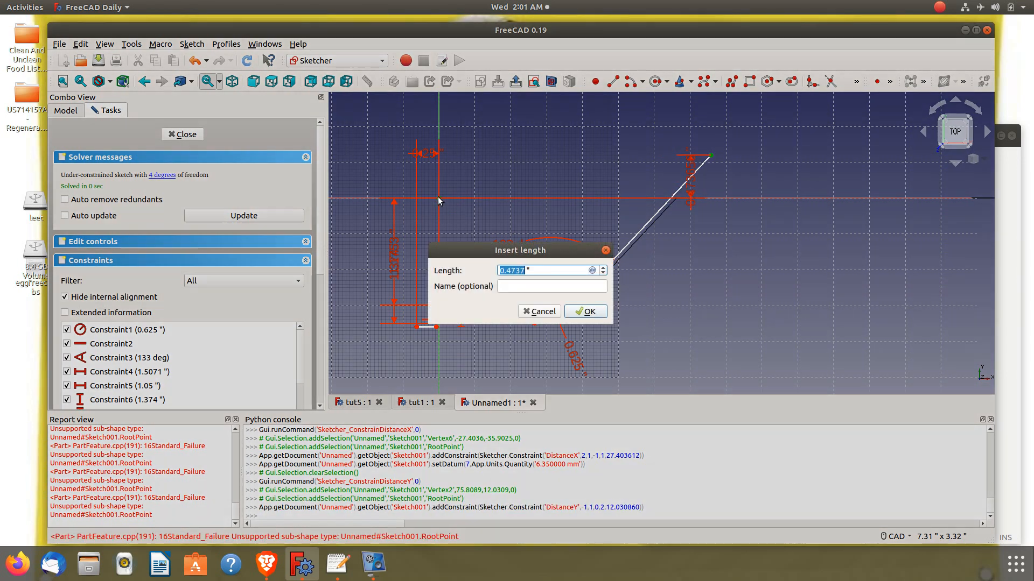
text(.2)
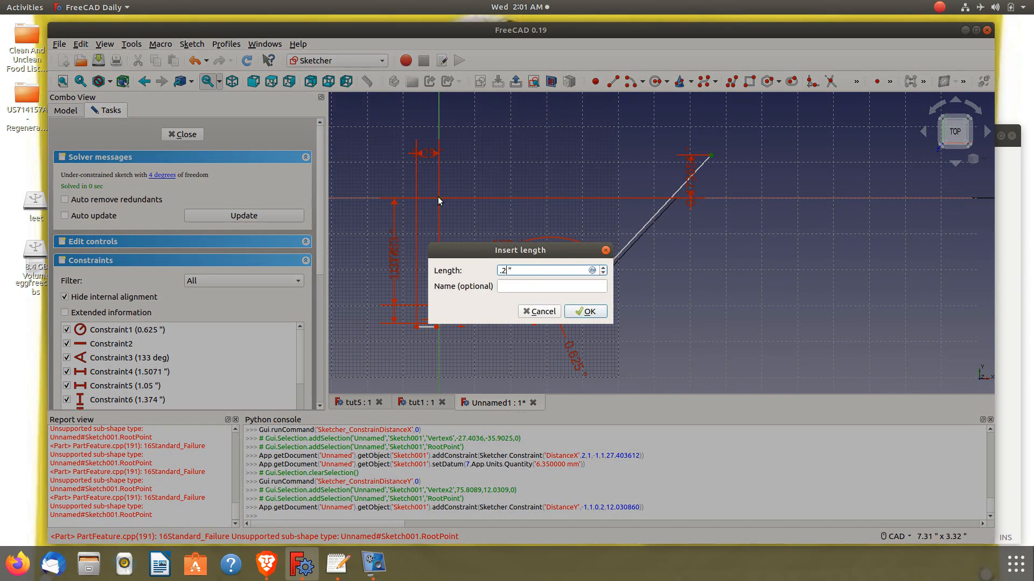
text(5)
key(Return)
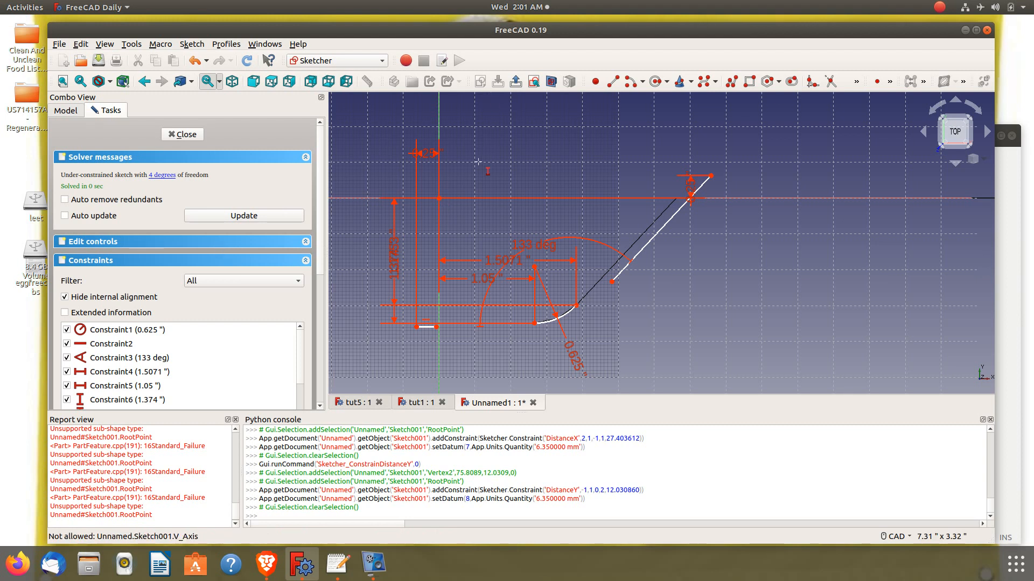
- Make the slanted line's lower endpoint coincident with the arc's upper end, and the horizontal line's inner endpoint coincident with the arc's lower end
click(878, 84)
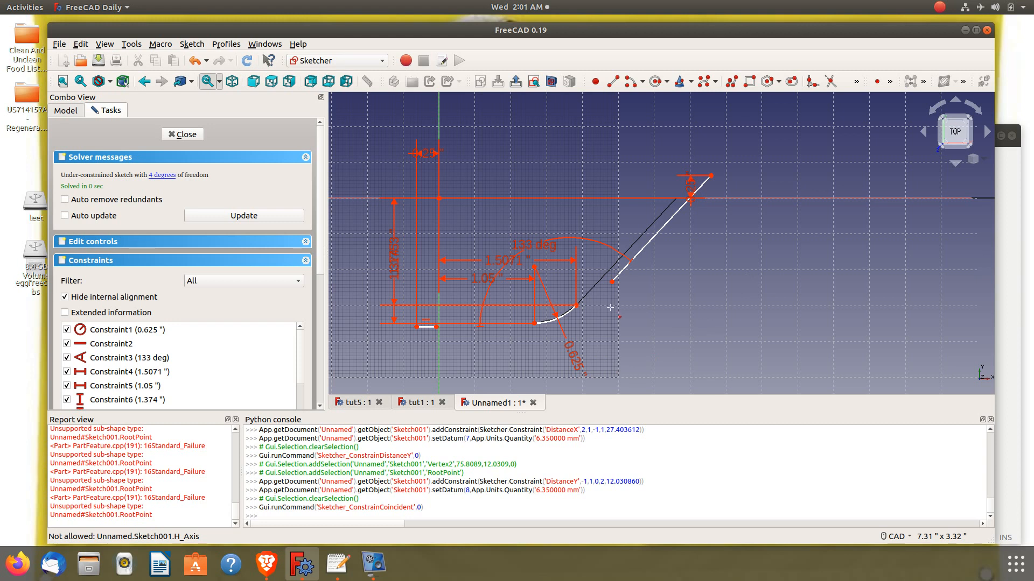
click(611, 281)
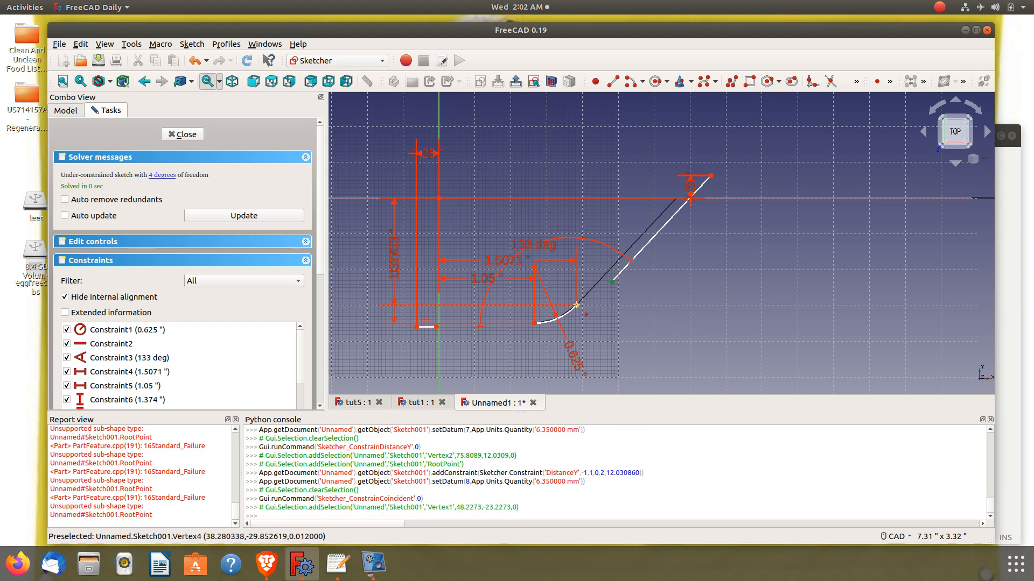
click(577, 306)
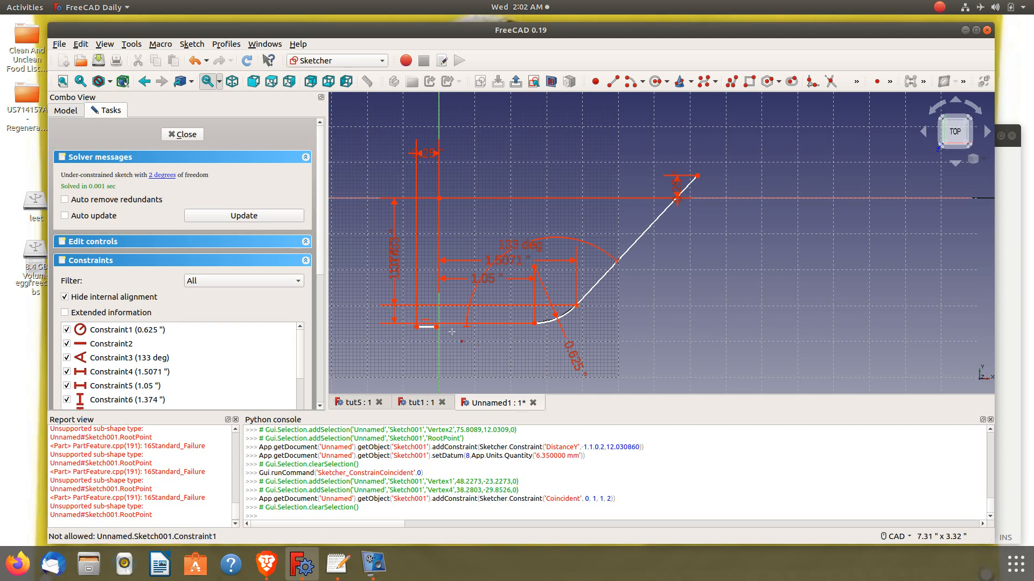
click(437, 326)
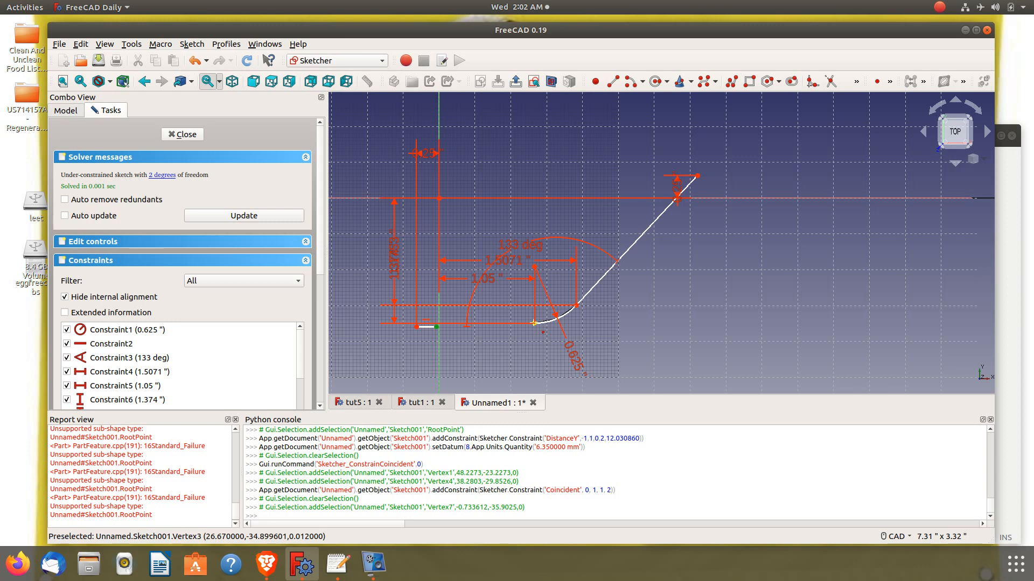
click(534, 324)
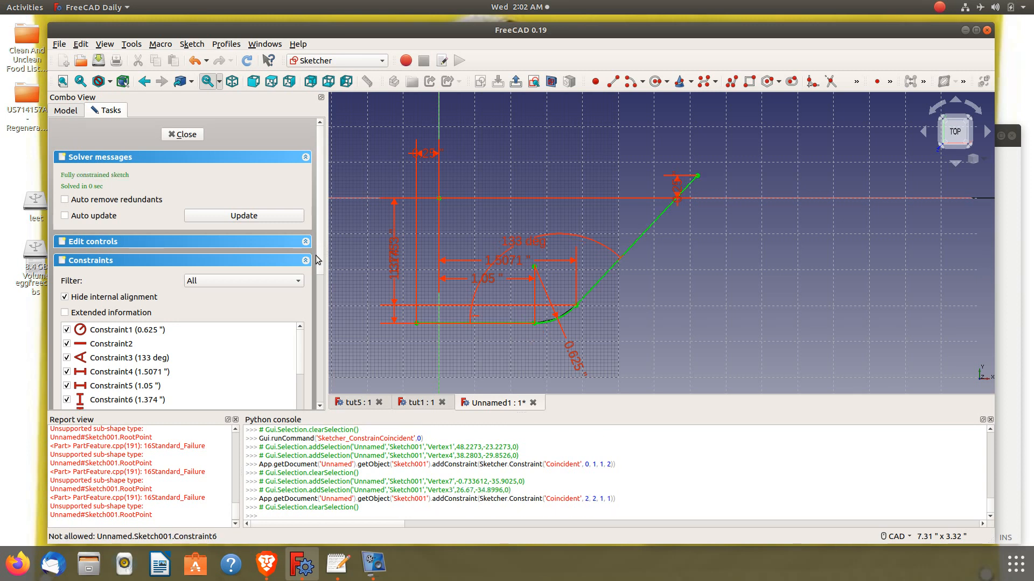
- Close the pocket sketch and clear the report view's messages
click(186, 139)
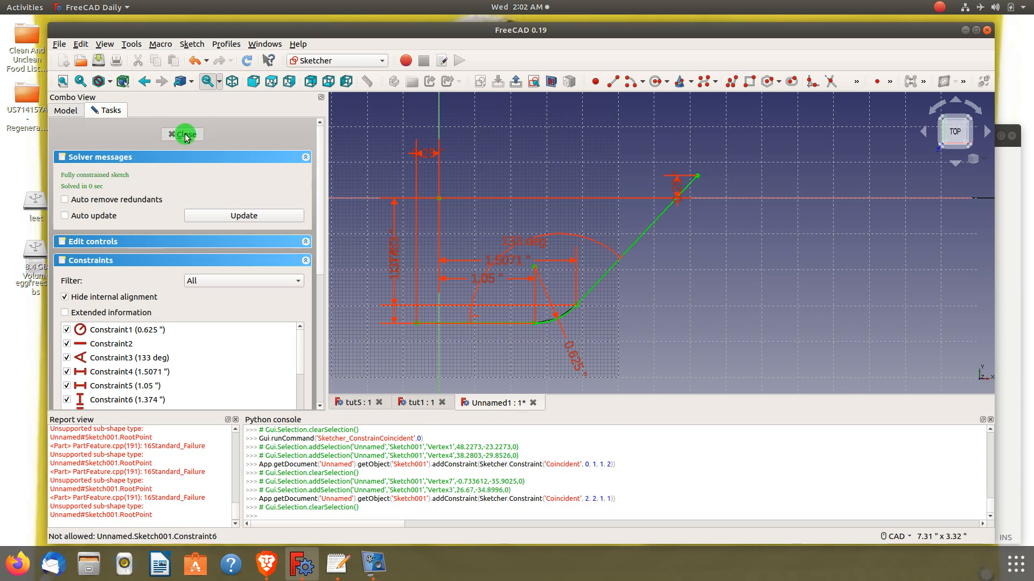
right_click(137, 487)
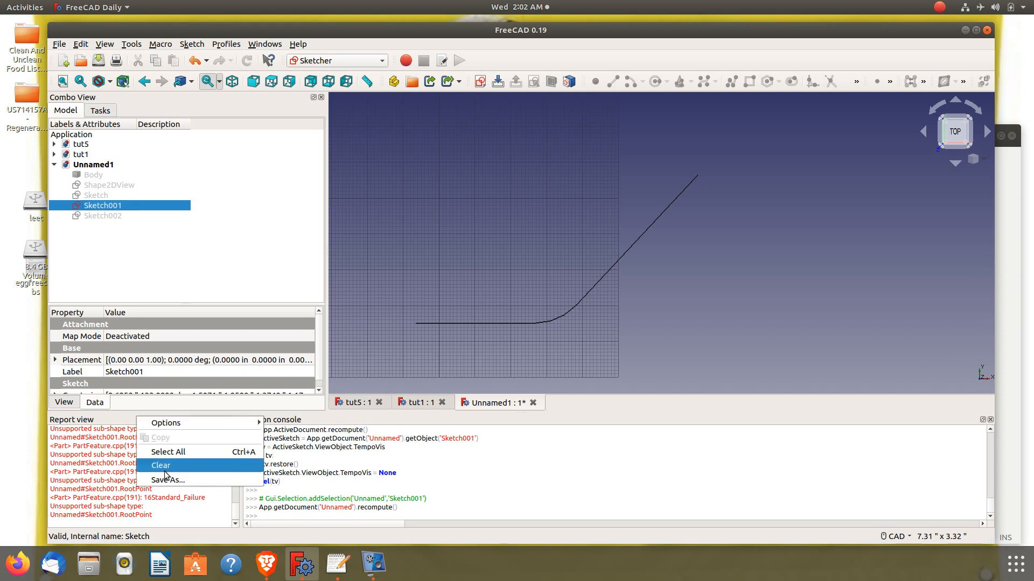
click(166, 466)
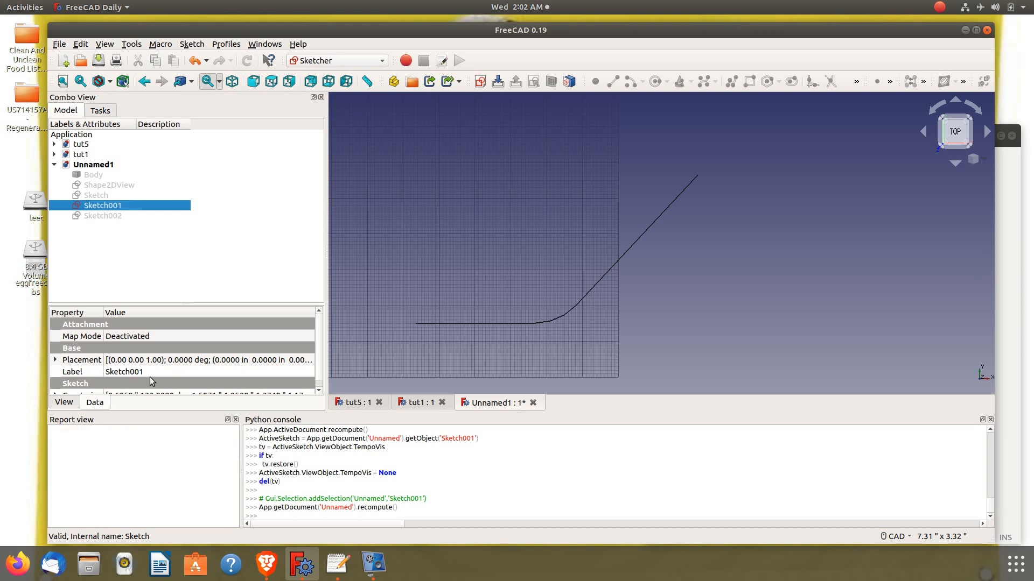
- Compare the full projection in Sketch002 with the pocket profile in Sketch001 by showing each alone, ending with only Sketch001 shown
click(105, 219)
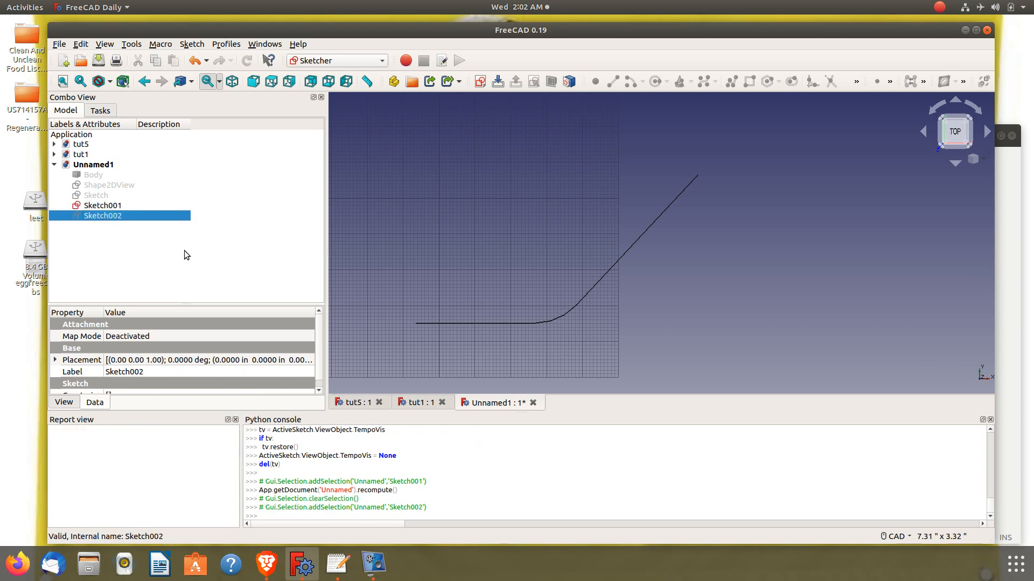
click(115, 208)
key(space)
click(116, 215)
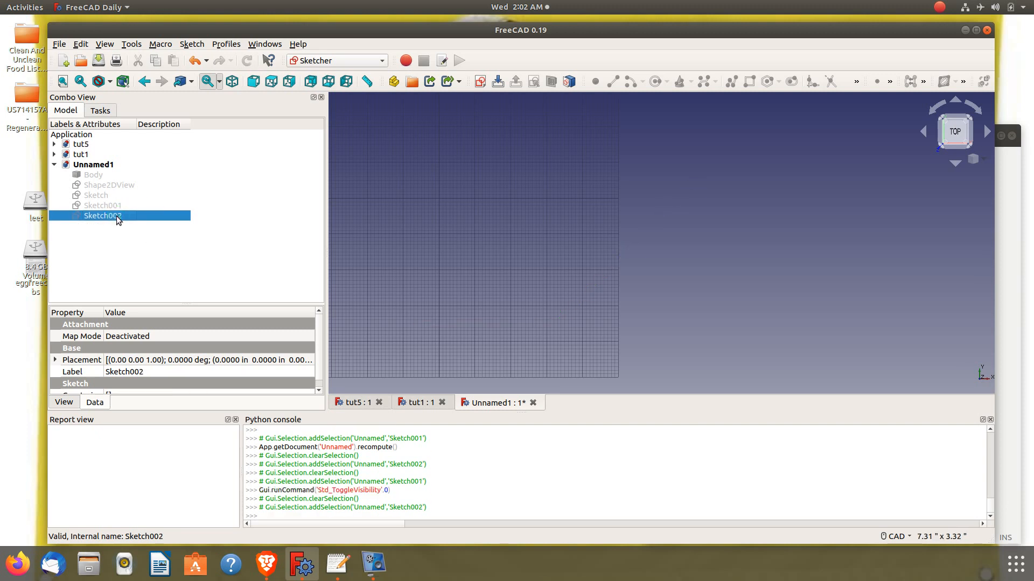
key(space)
scroll(400, 185, down, 5)
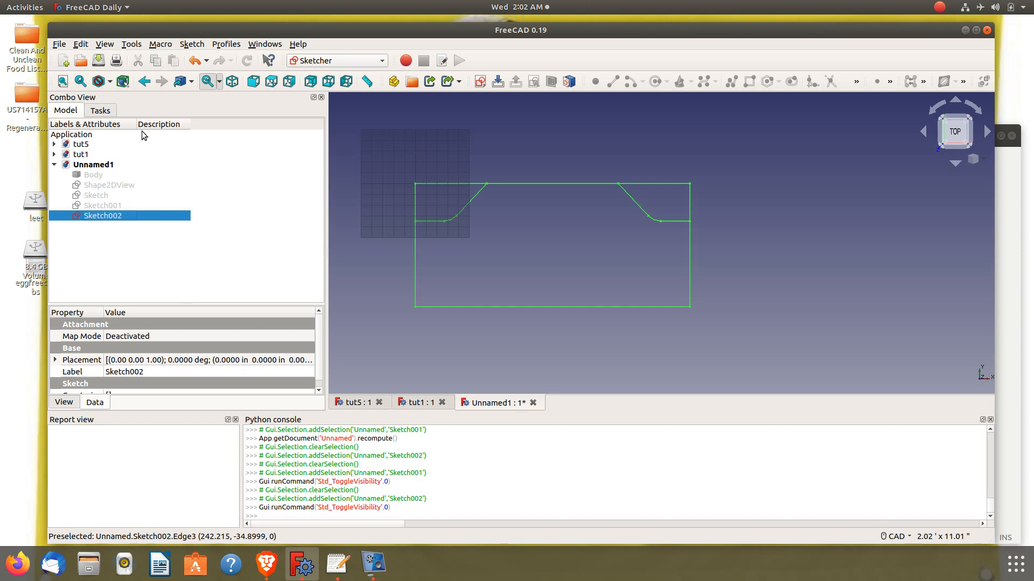
click(111, 208)
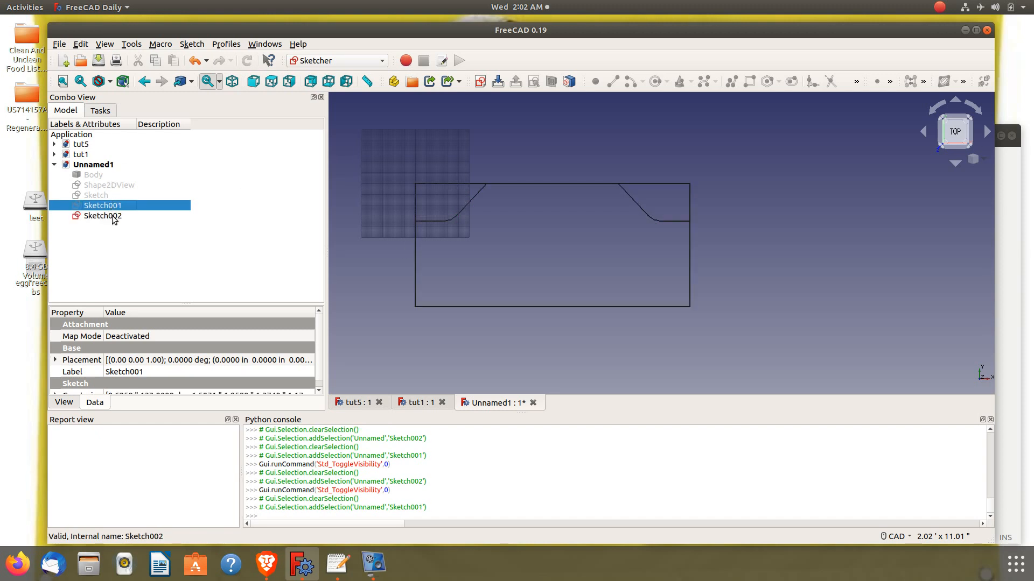
click(114, 217)
key(space)
click(109, 206)
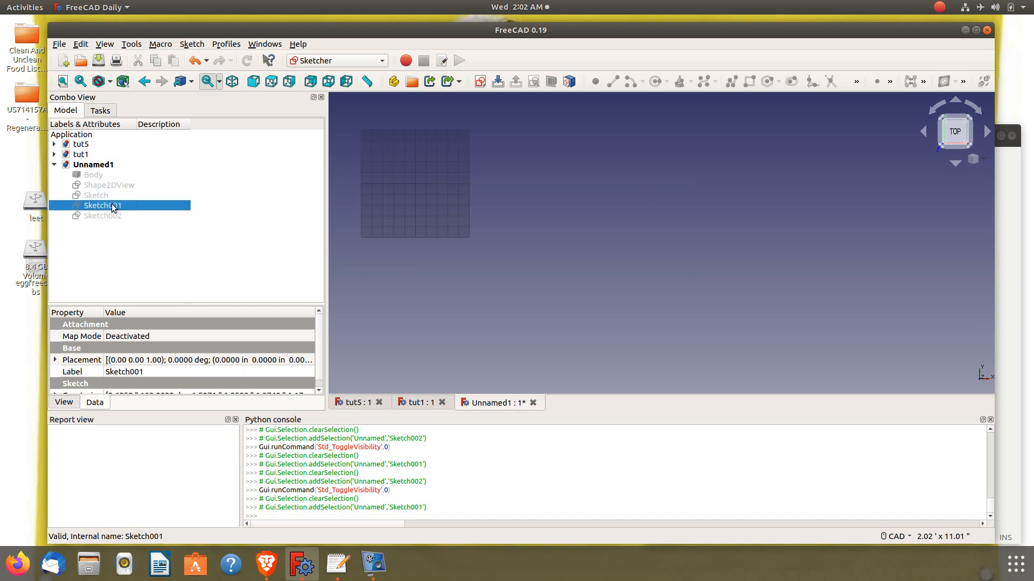
key(space)
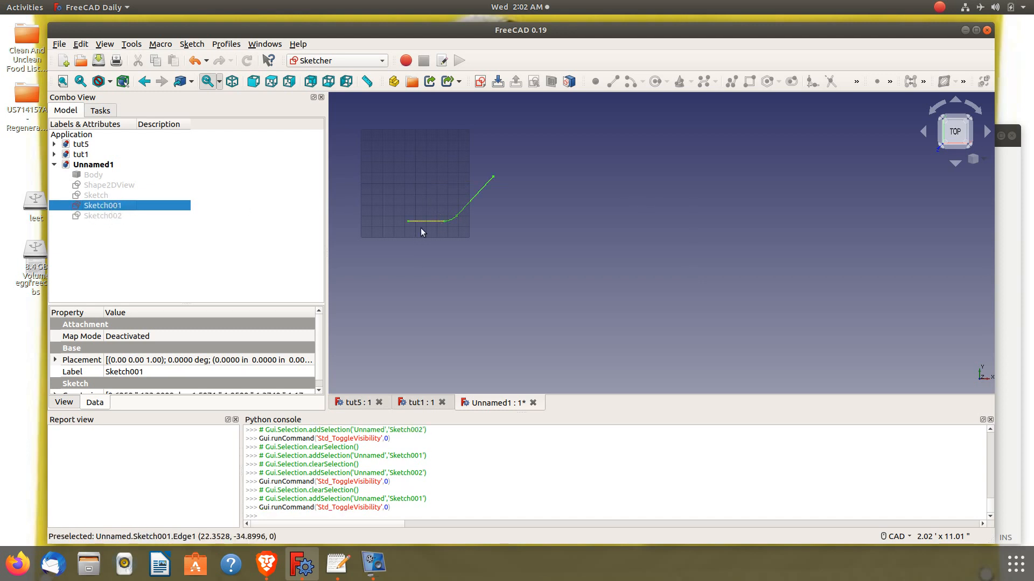
- Duplicate Sketch001 within the same document by copying and pasting it
right_click(99, 207)
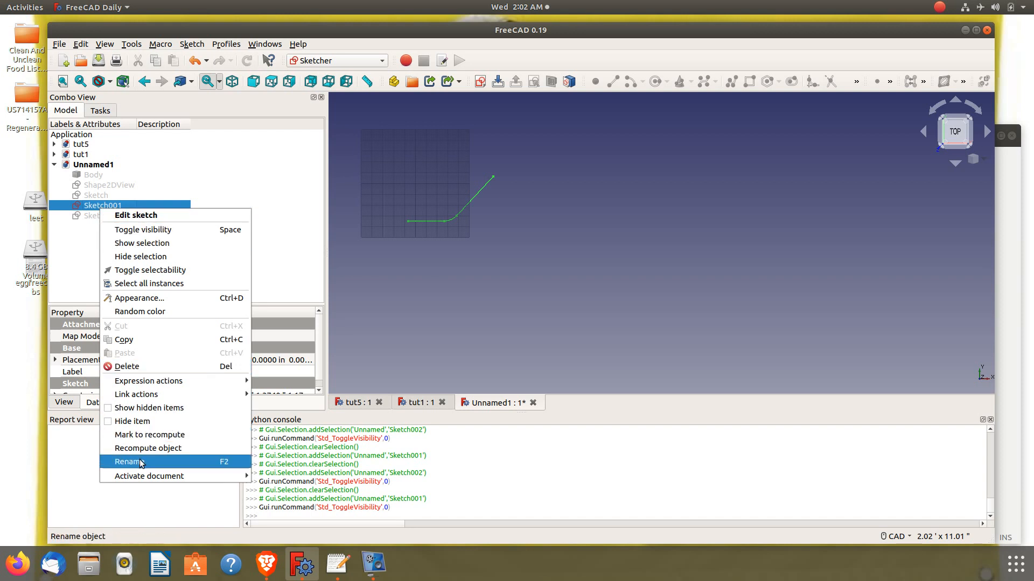
click(147, 339)
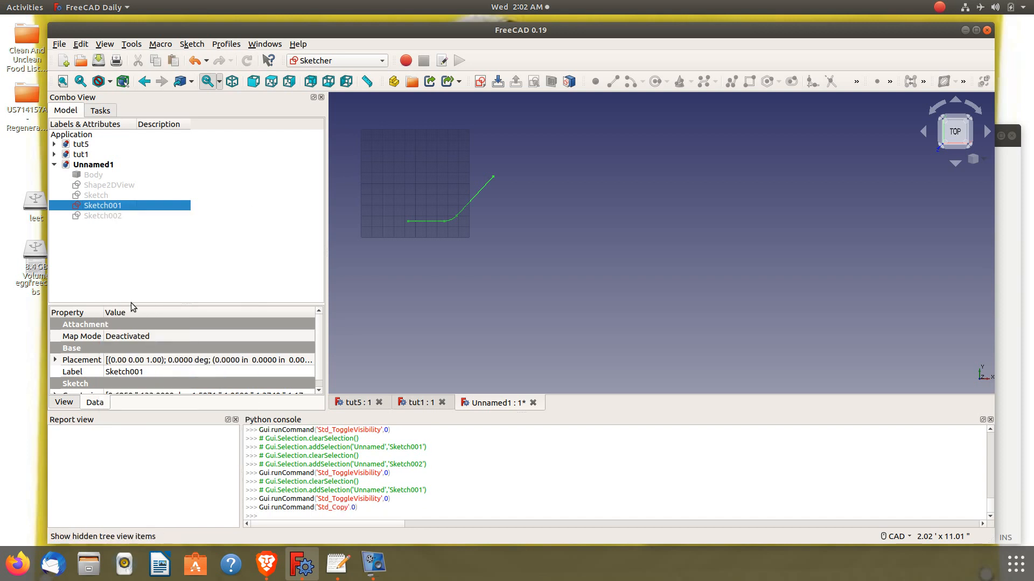
right_click(104, 248)
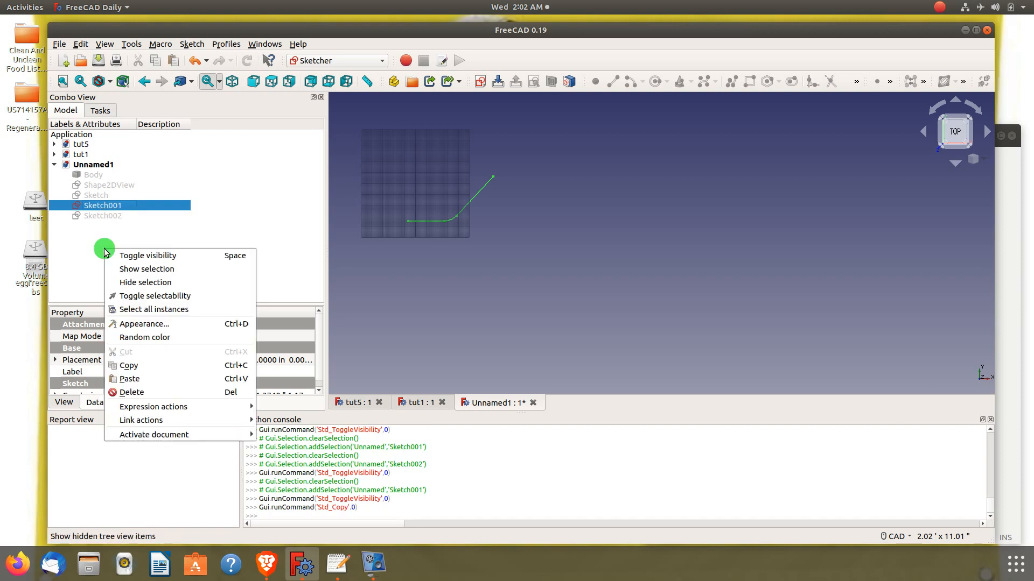
click(129, 378)
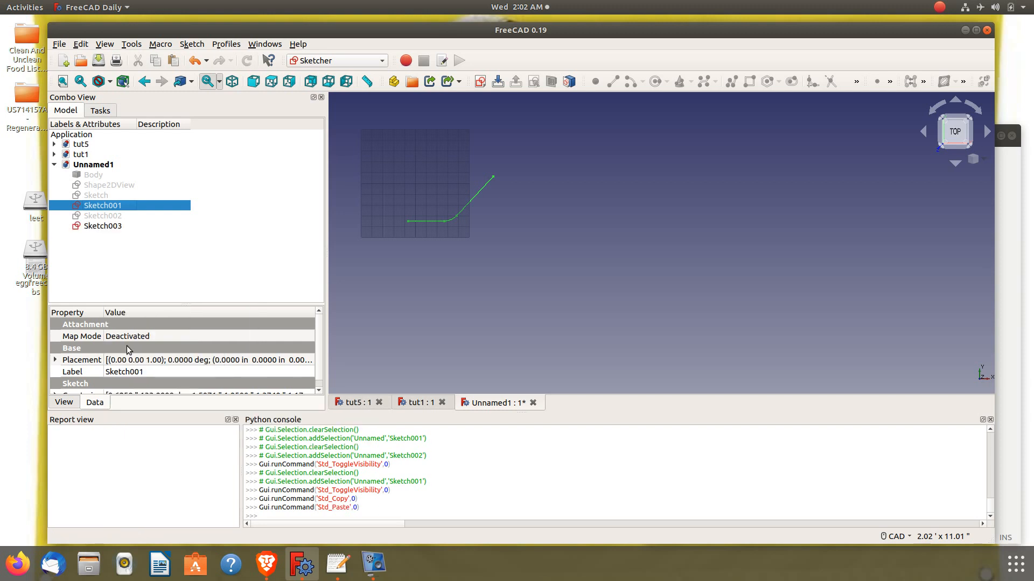
- Open Sketch003 for editing and draw a near-horizontal line about 77 mm long above the profile and a near-vertical line about 64 mm long left of it
click(99, 227)
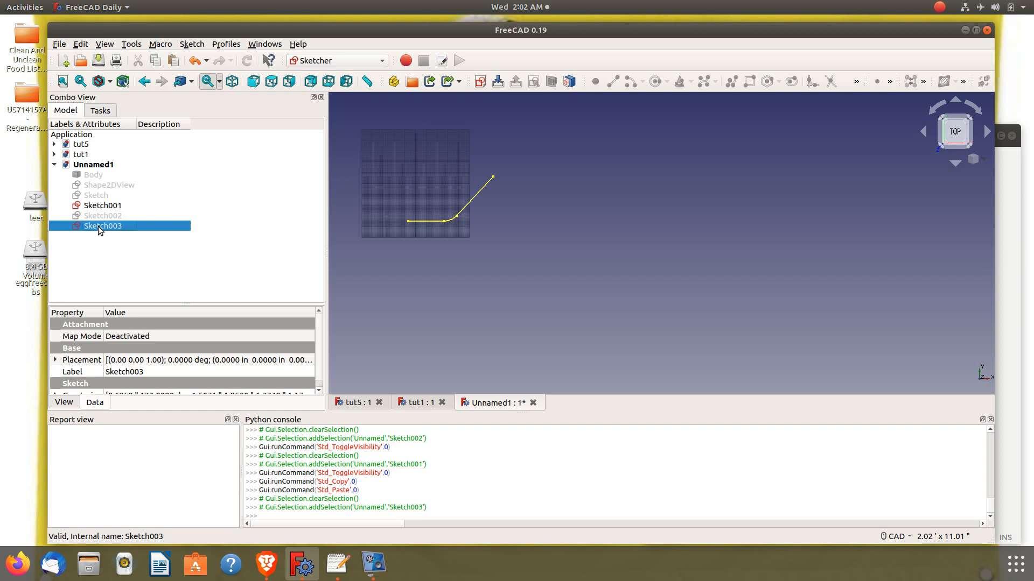
right_click(98, 226)
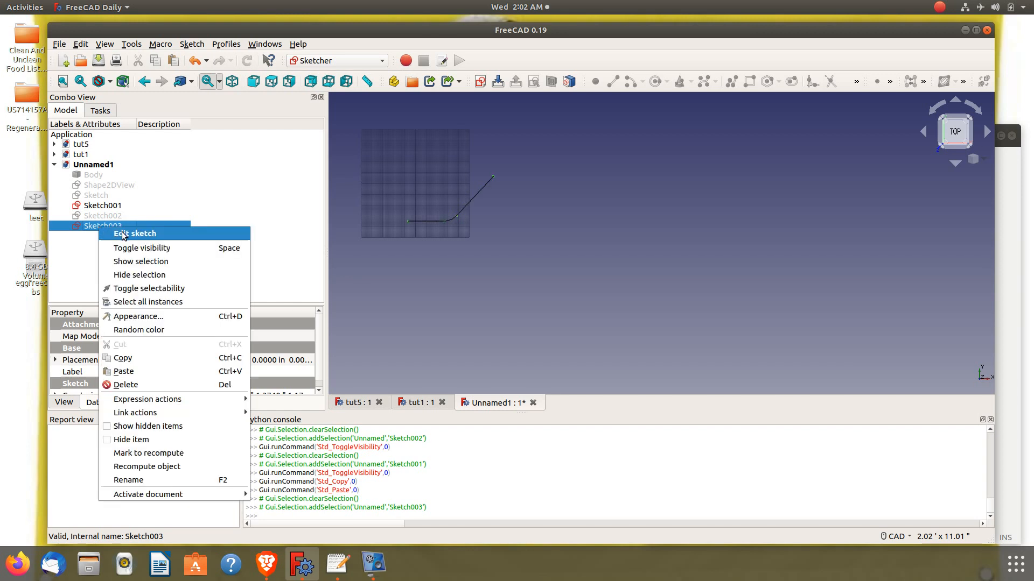
click(122, 231)
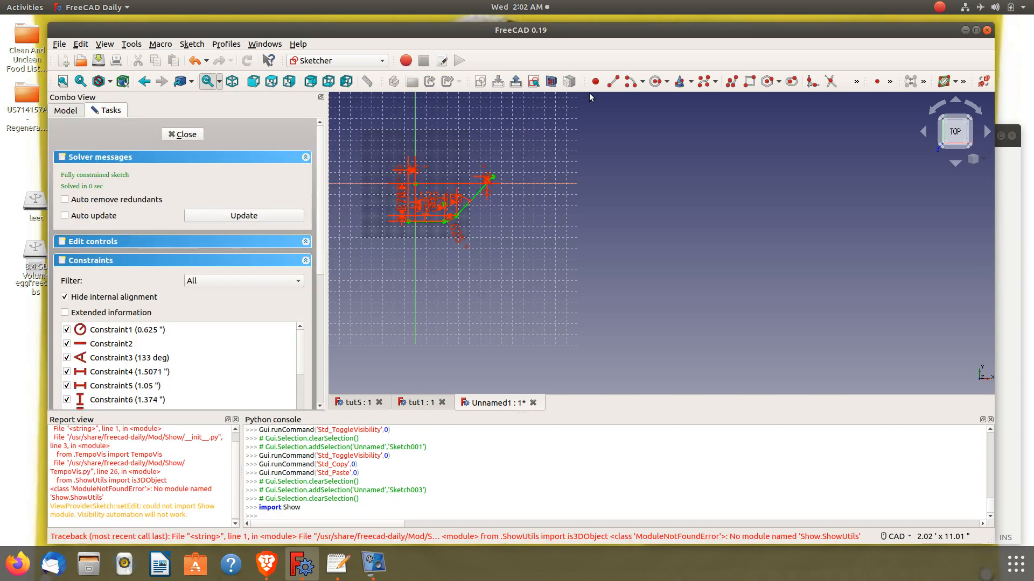
click(613, 81)
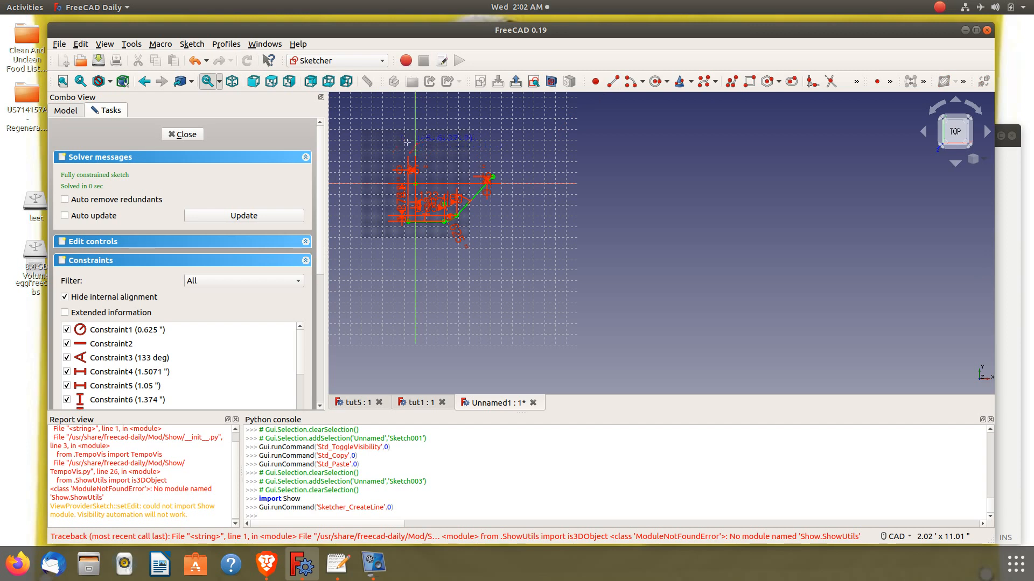
click(491, 140)
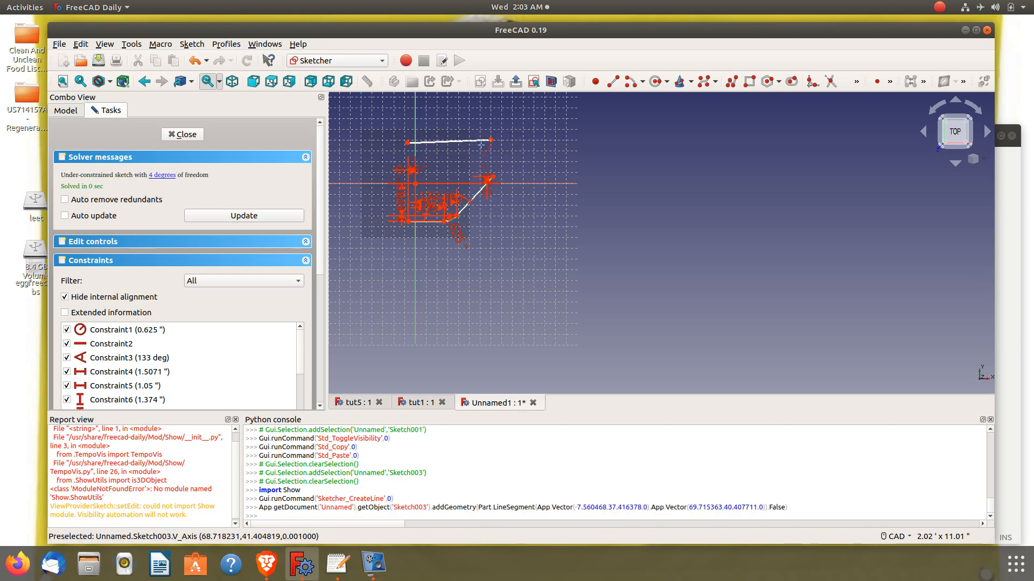
click(375, 152)
click(373, 221)
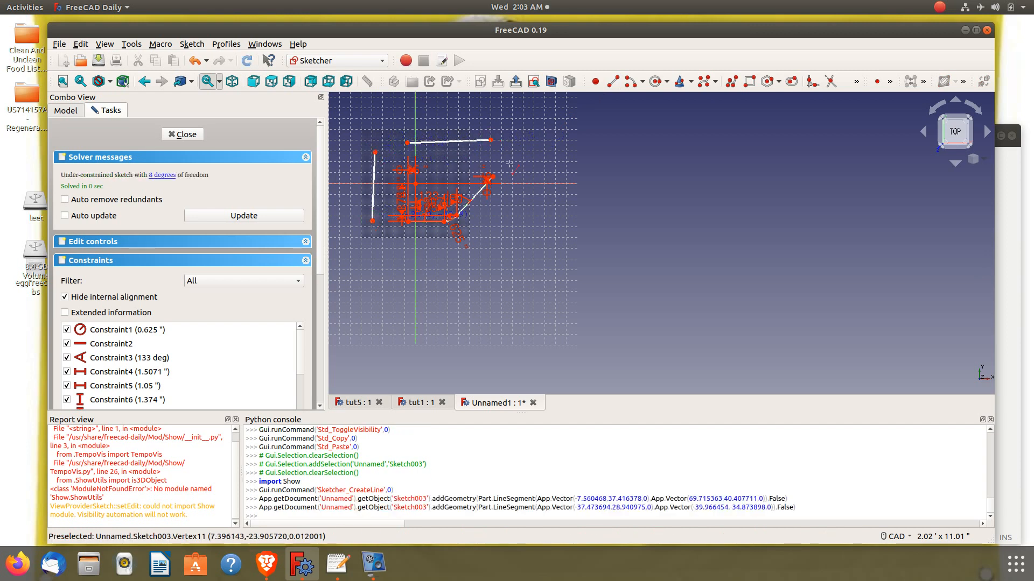
- Constrain the line above the profile to be horizontal and the line beside it to be vertical
click(856, 81)
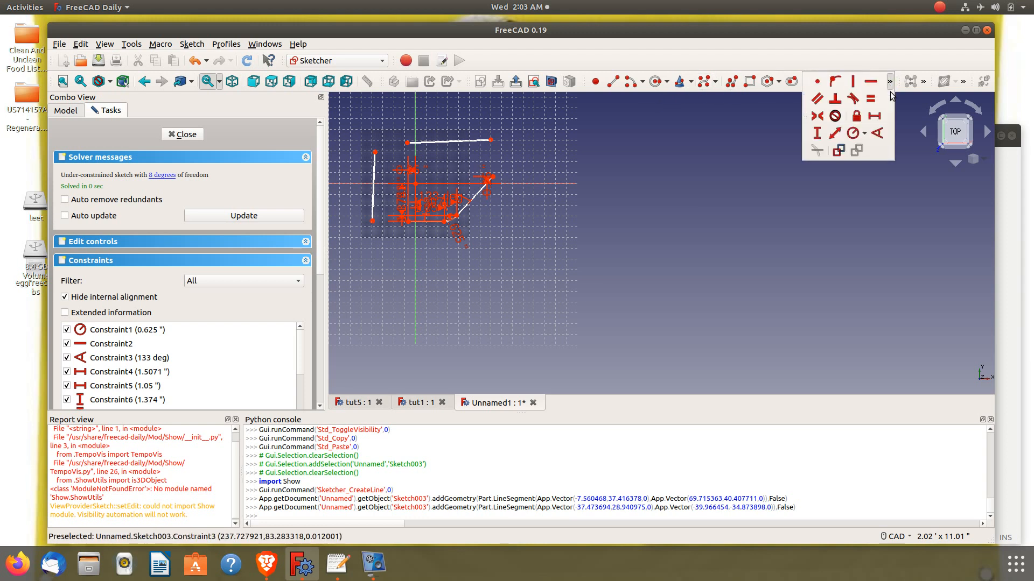
click(871, 81)
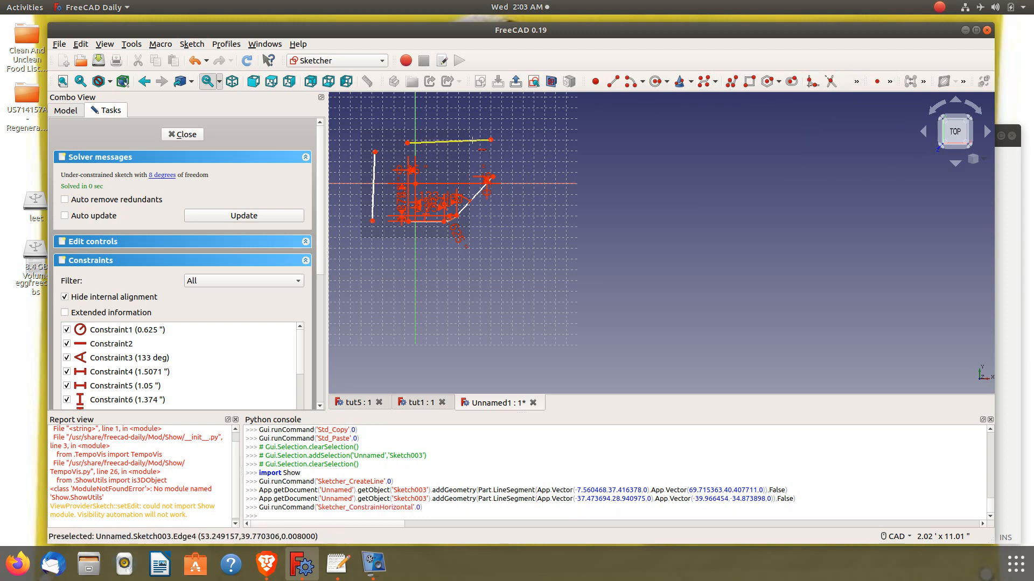
click(473, 141)
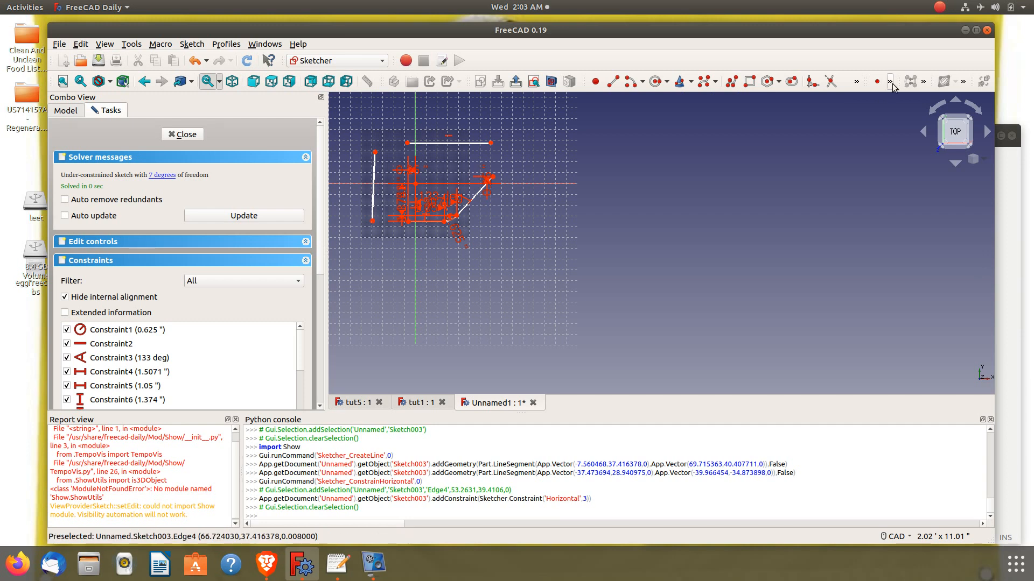
click(856, 81)
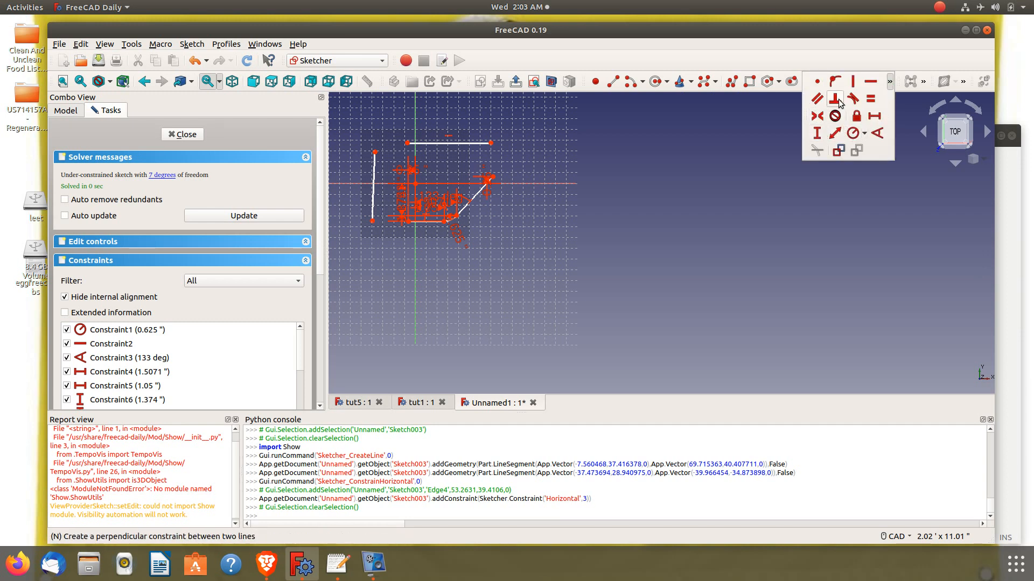
click(851, 83)
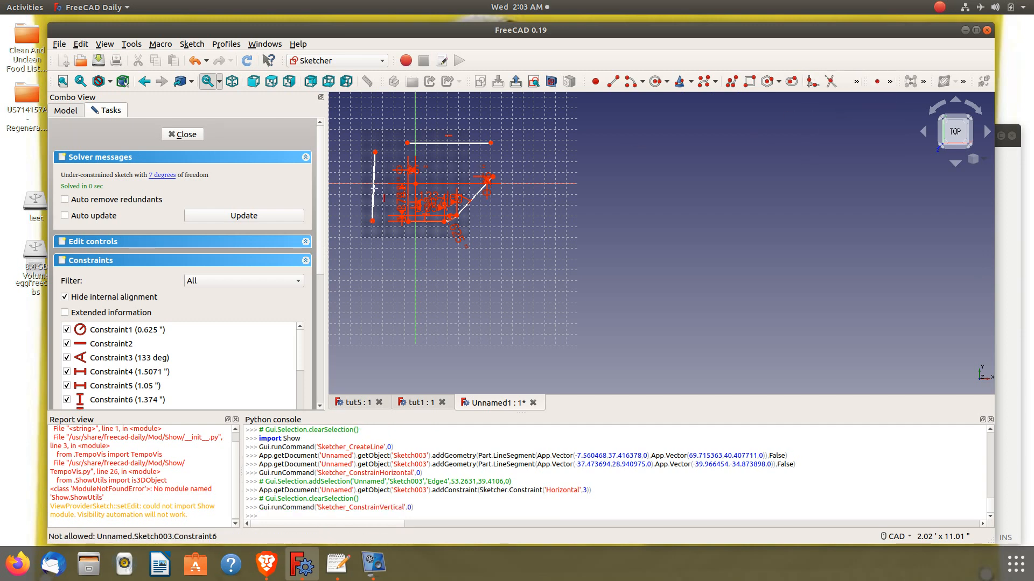
click(375, 186)
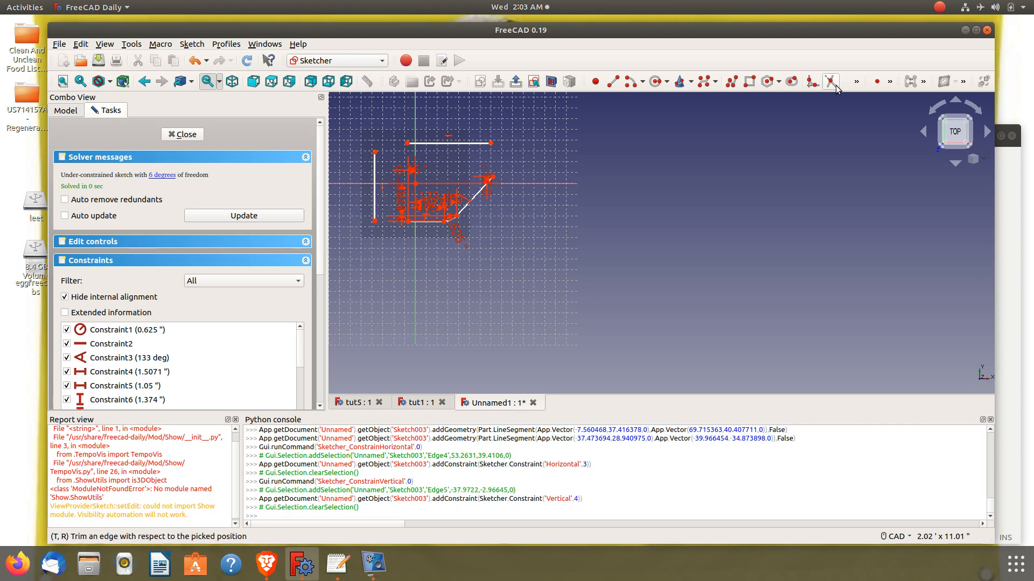
- Make the vertical line's lower end coincident with the bottom line's outer end, and the upper line's right end coincident with the slanted line's upper end
click(877, 82)
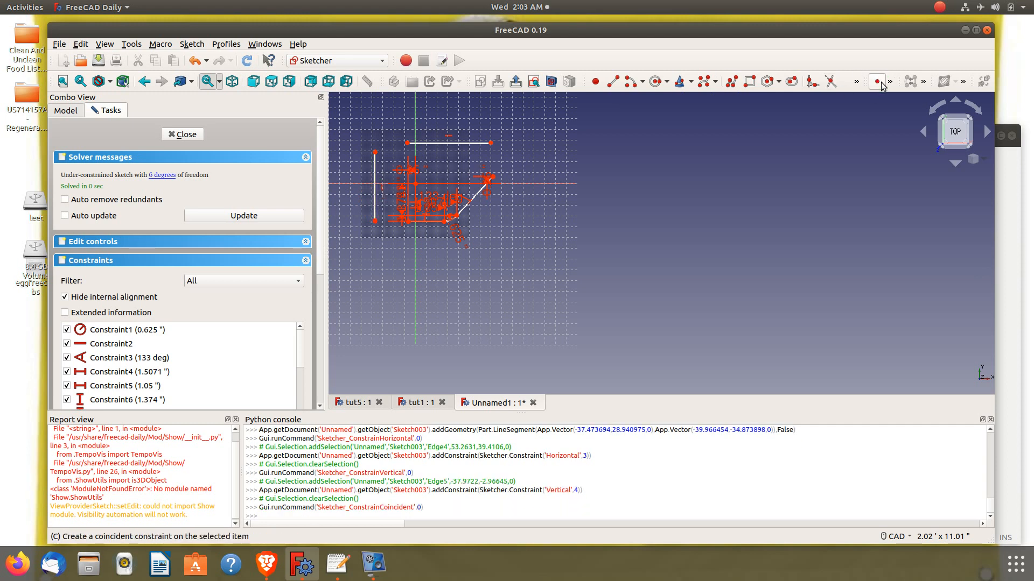
click(375, 220)
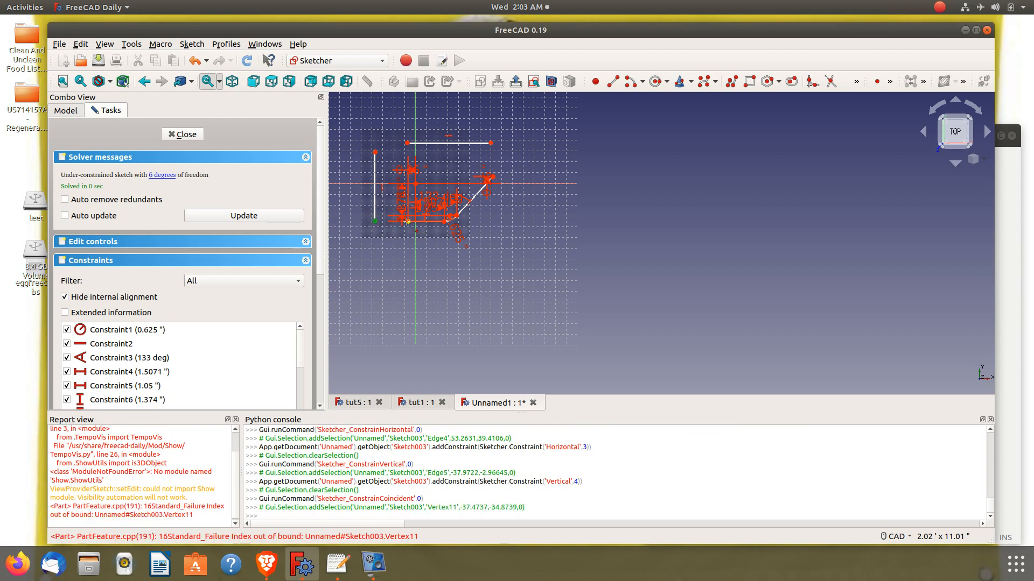
click(407, 221)
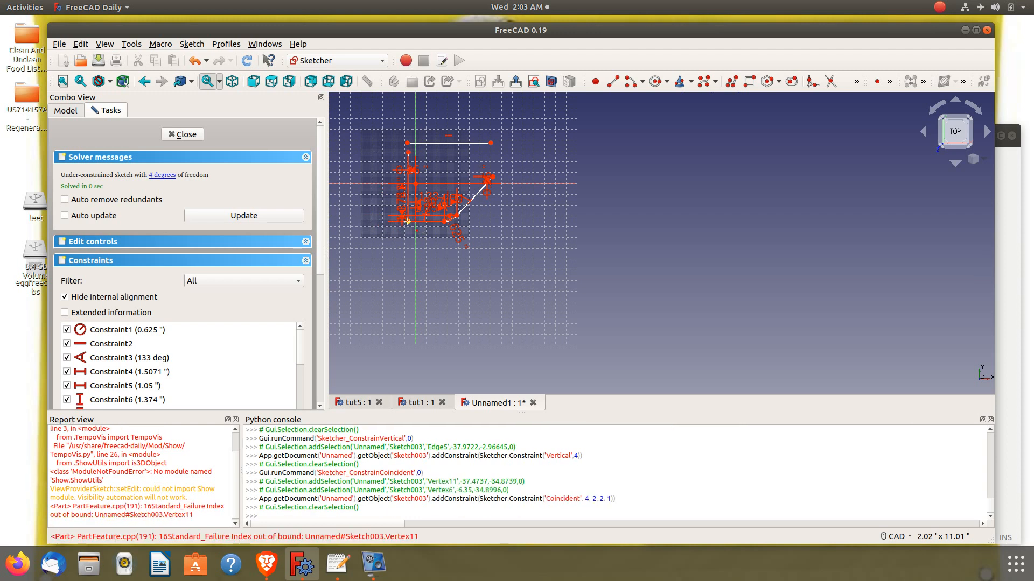
click(491, 143)
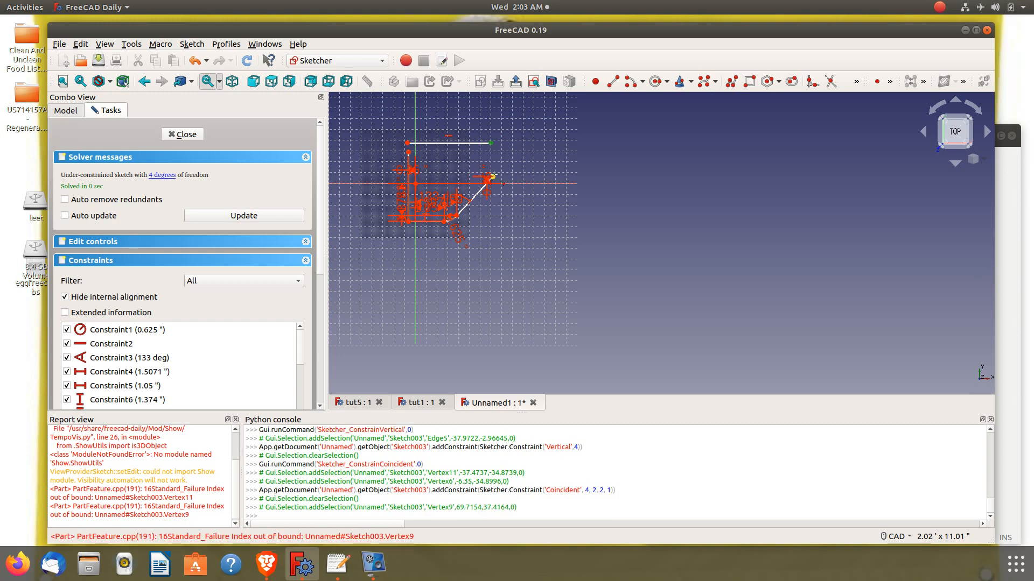
click(492, 176)
click(491, 177)
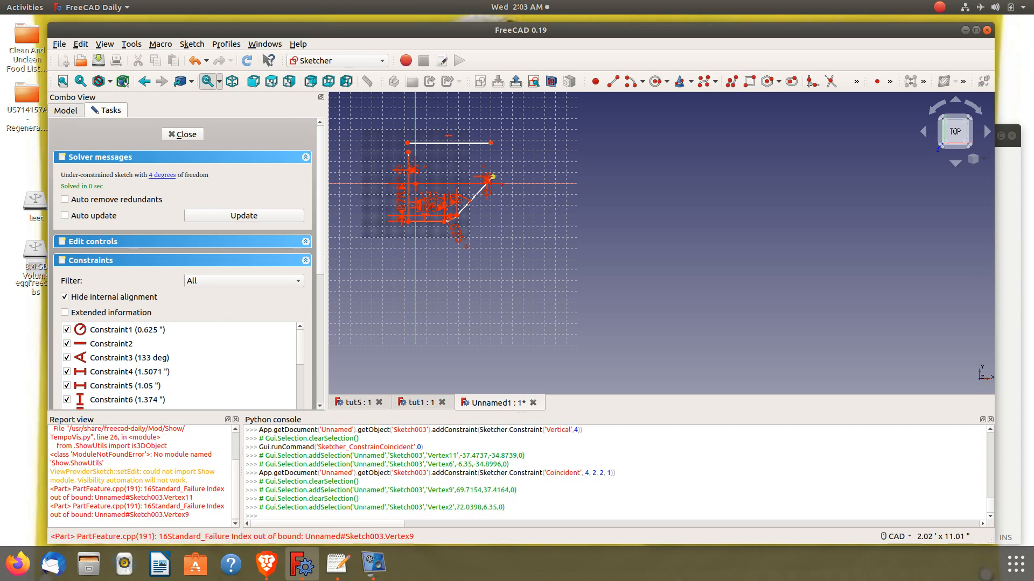
click(491, 143)
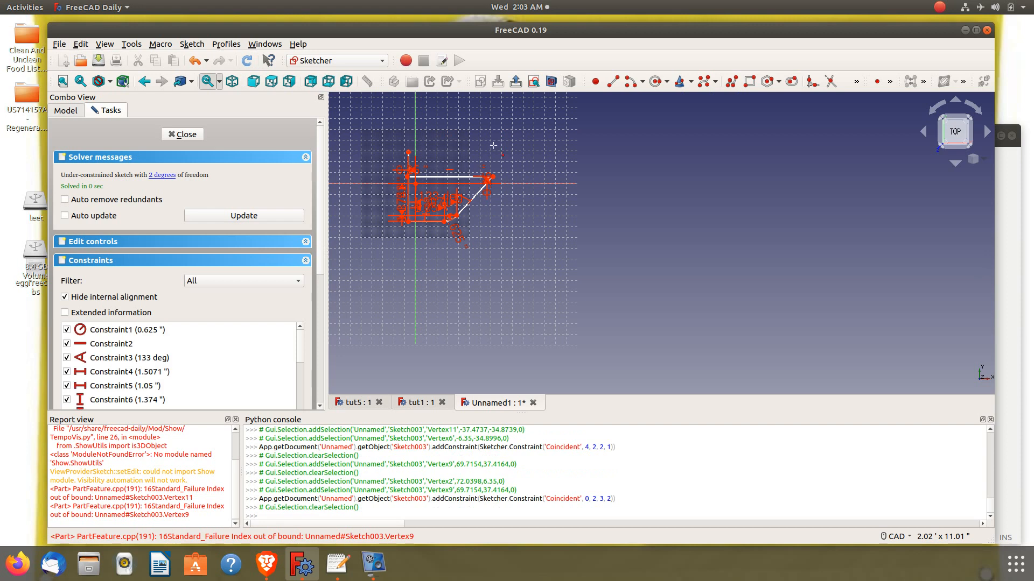
- Make the upper ends of the vertical and horizontal lines coincident to close the pocket outline, and finish editing the sketch
scroll(368, 170, up, 2)
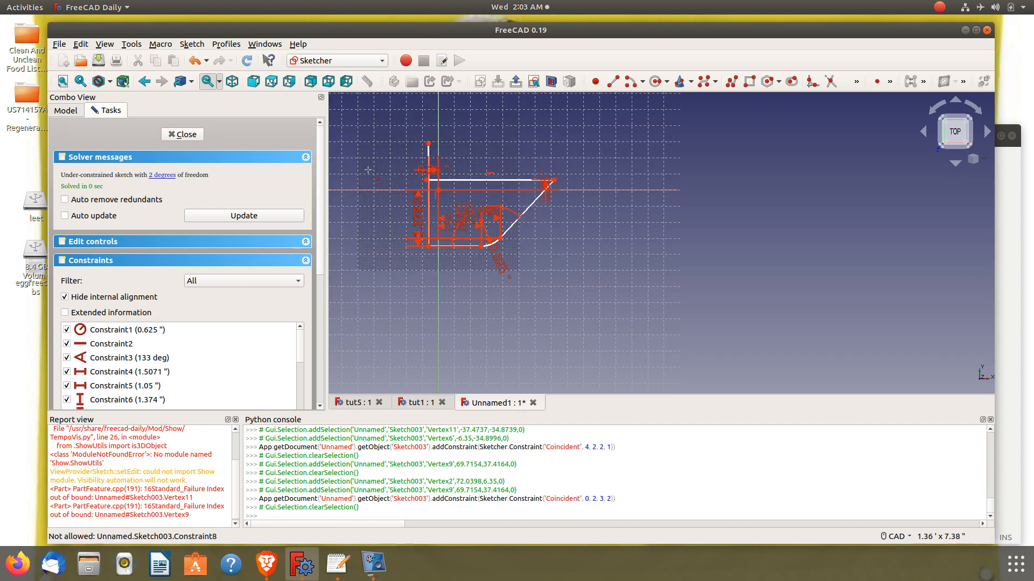
scroll(419, 174, up, 2)
scroll(419, 174, down, 2)
scroll(419, 174, up, 3)
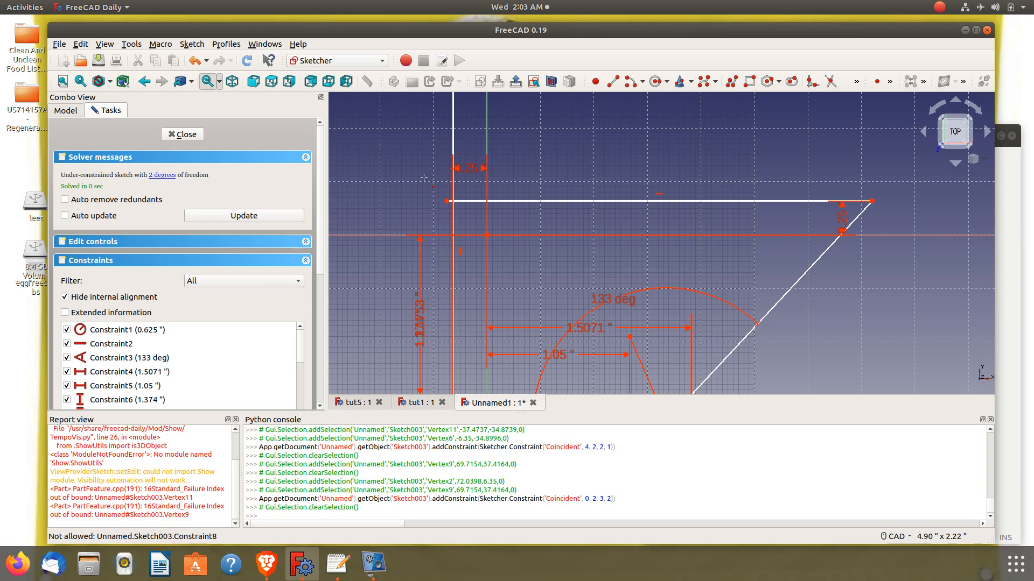
scroll(424, 177, down, 2)
click(442, 112)
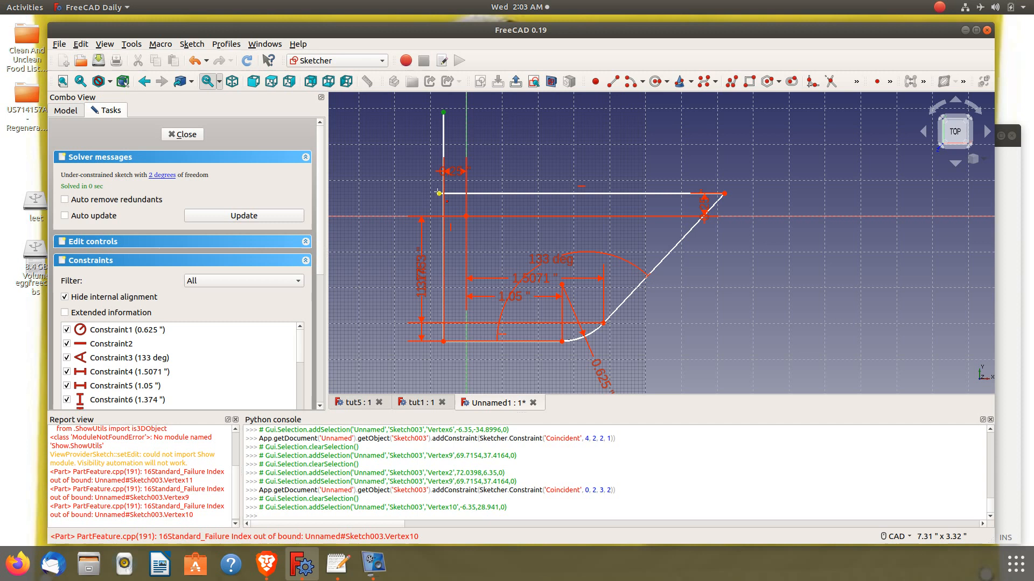
click(439, 193)
key(c)
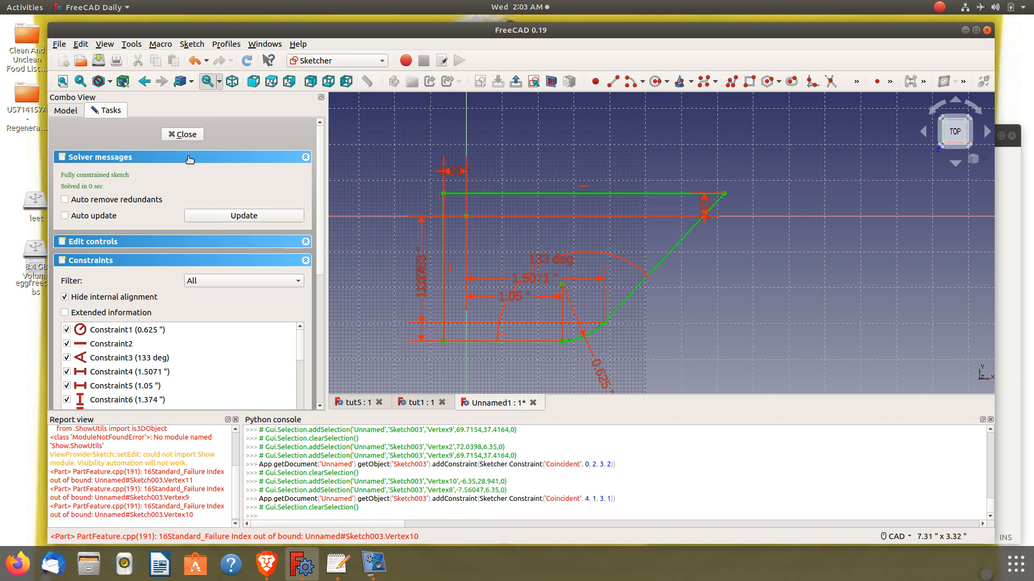
click(197, 135)
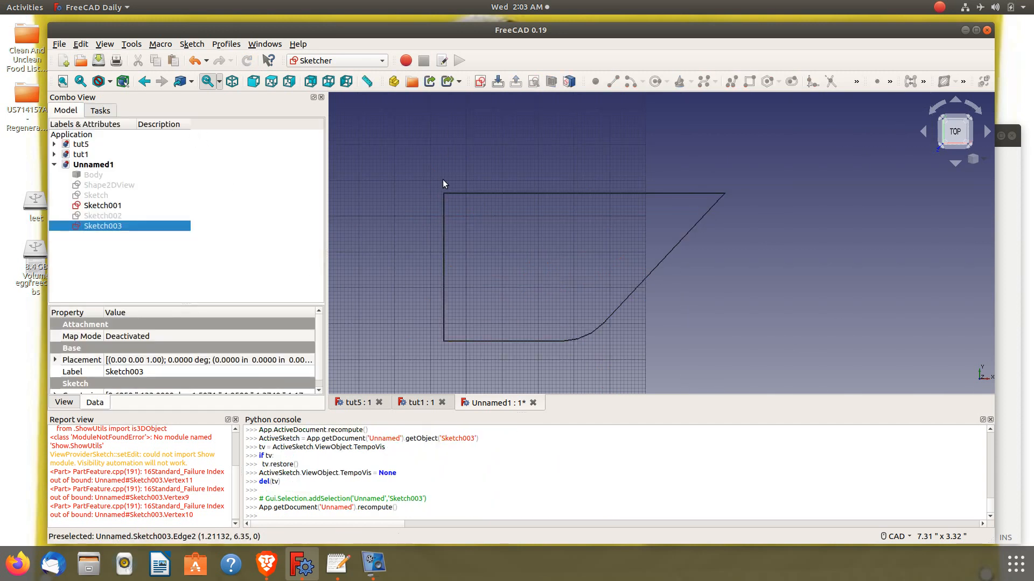
- Show the Shape2DView projection and compare it with the extended pocket outline from Sketch001 and Sketch003
click(91, 207)
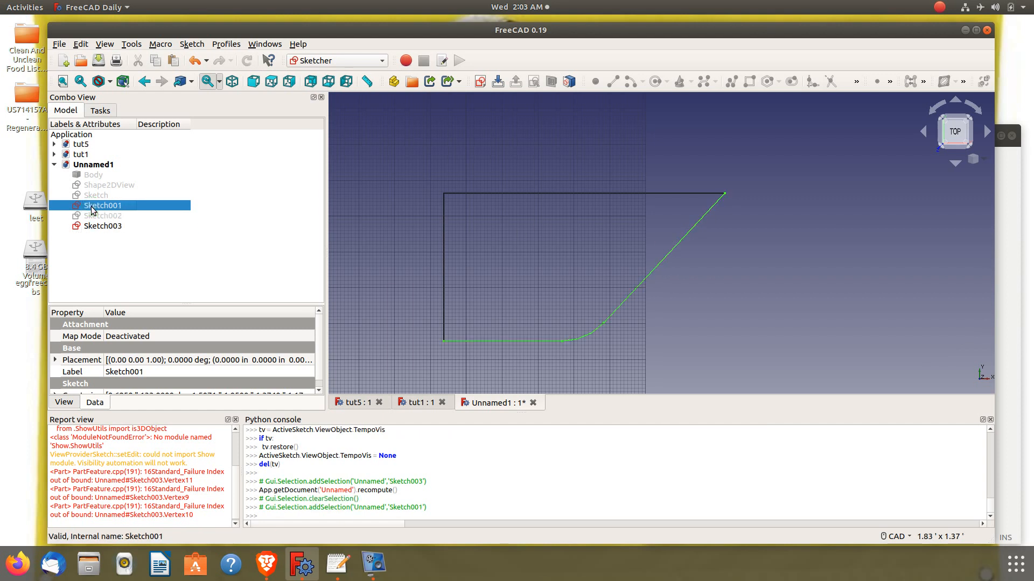
click(107, 187)
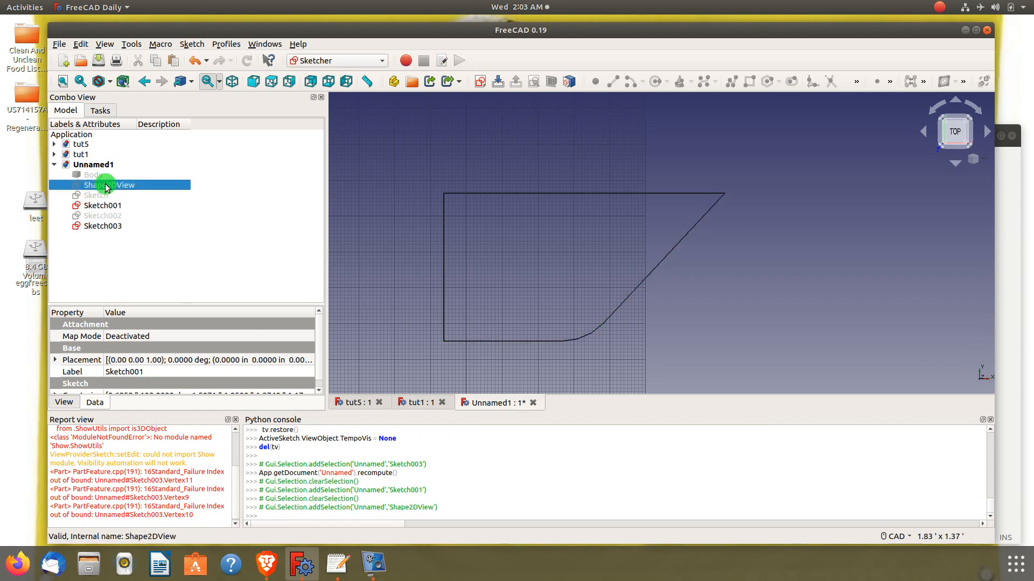
key(space)
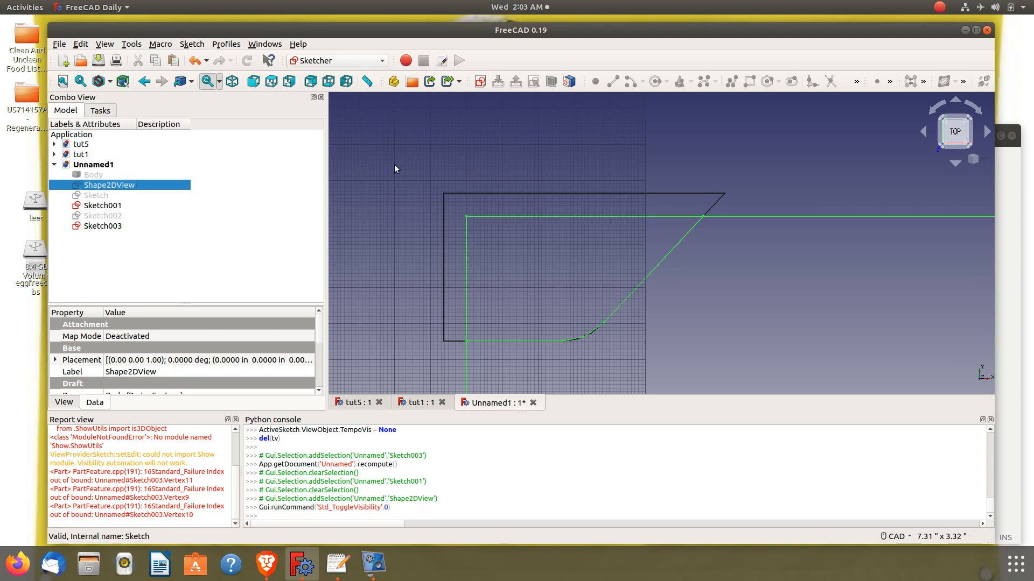
scroll(395, 162, down, 5)
scroll(445, 177, up, 4)
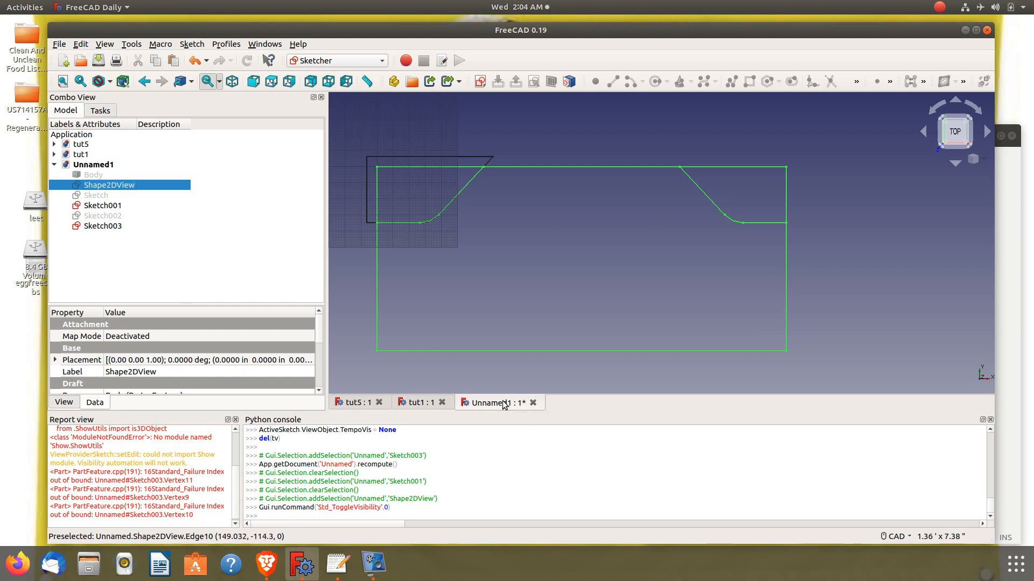
- Close the Unnamed1 document without saving and clear the report view's messages
click(533, 402)
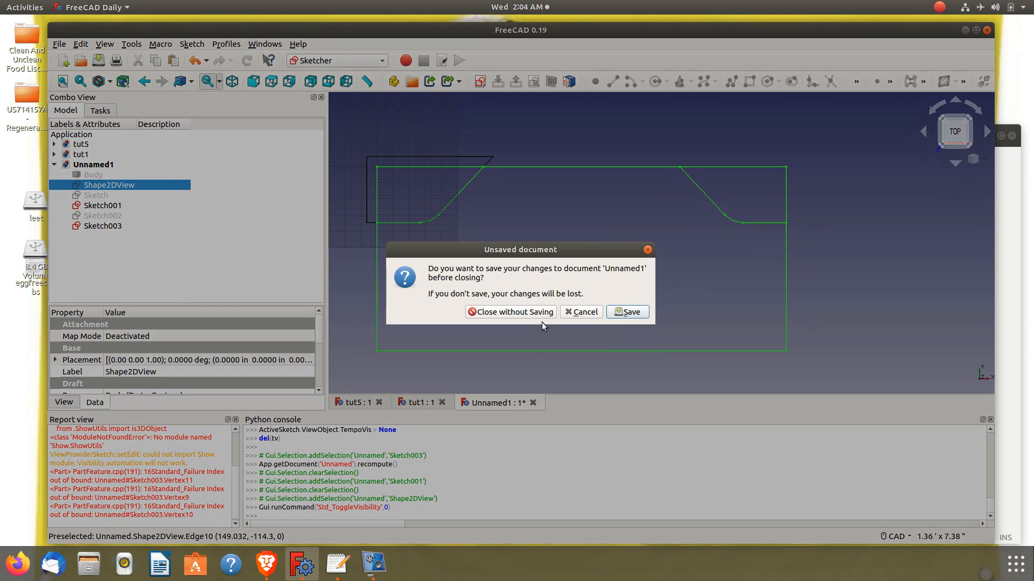
click(536, 312)
right_click(209, 468)
click(233, 518)
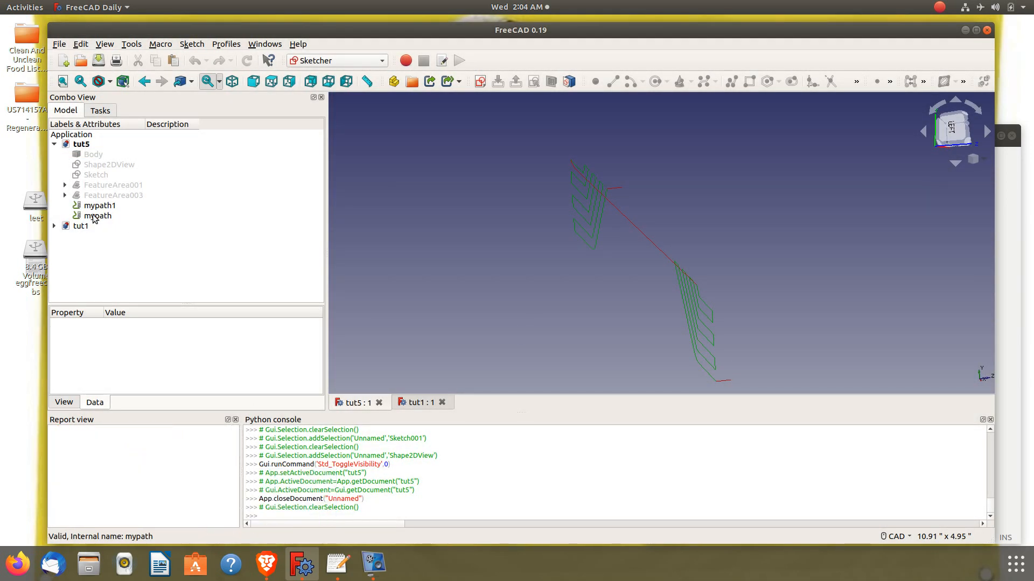
- Switch to the tut1 document and show the left2 sketch together with left1
click(412, 399)
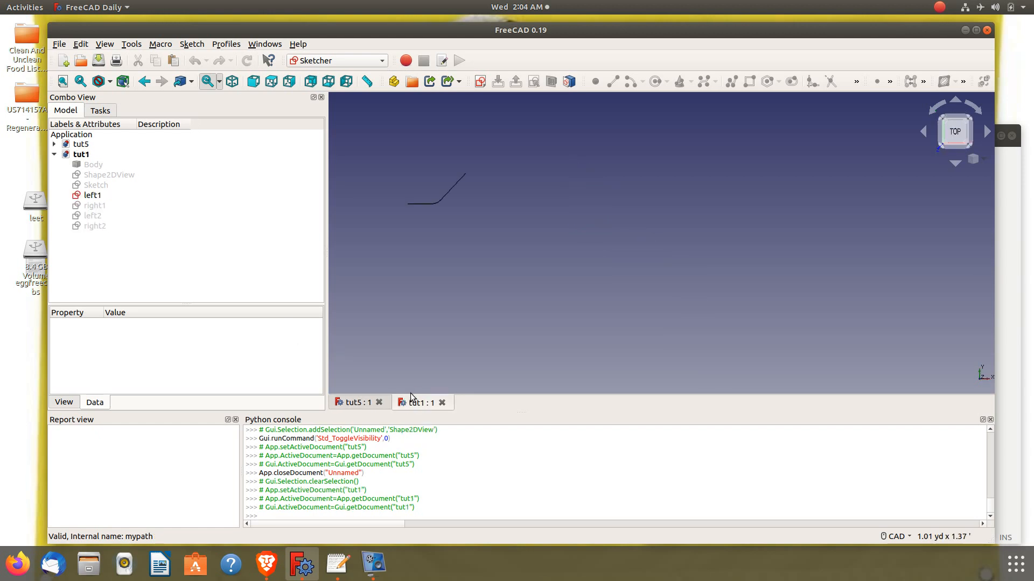
click(95, 207)
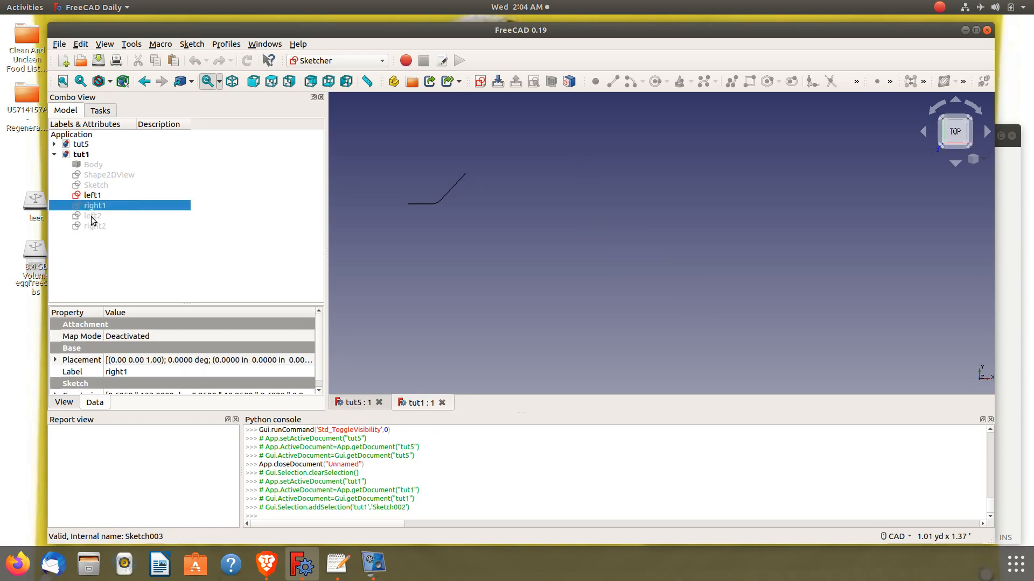
click(93, 217)
key(space)
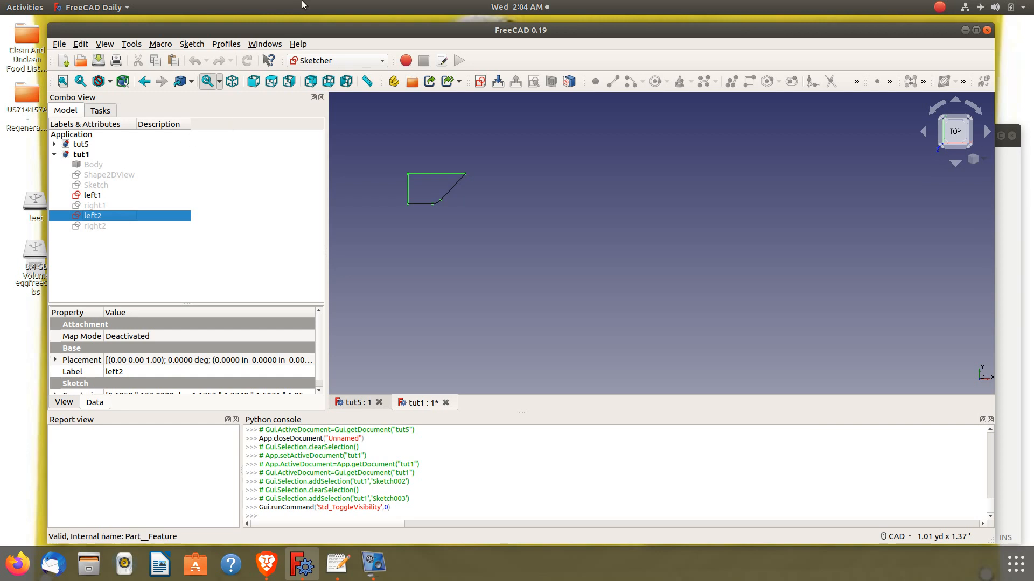
- Switch to the Path workbench and create a feature area from the left1 sketch
click(326, 61)
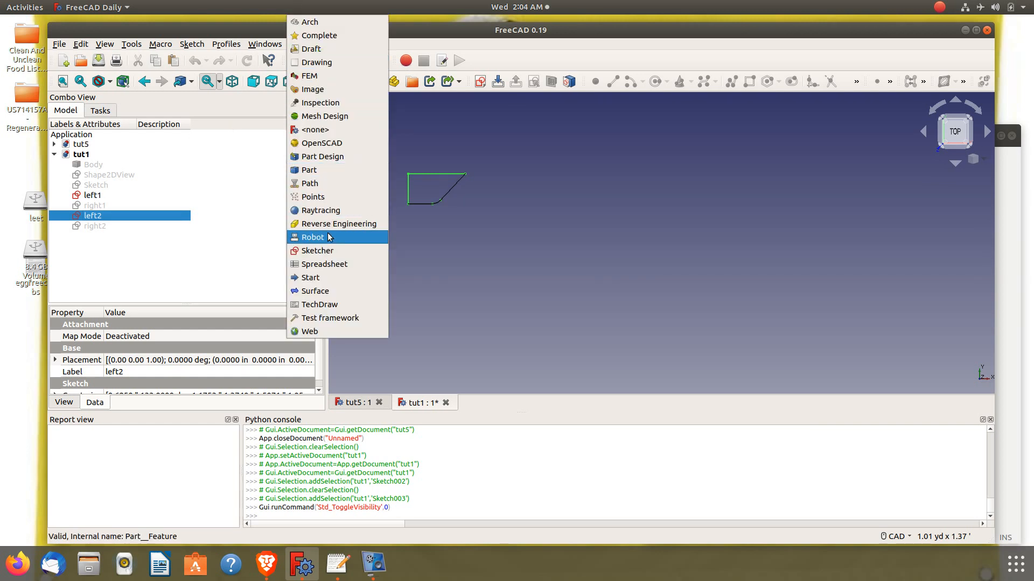
click(325, 185)
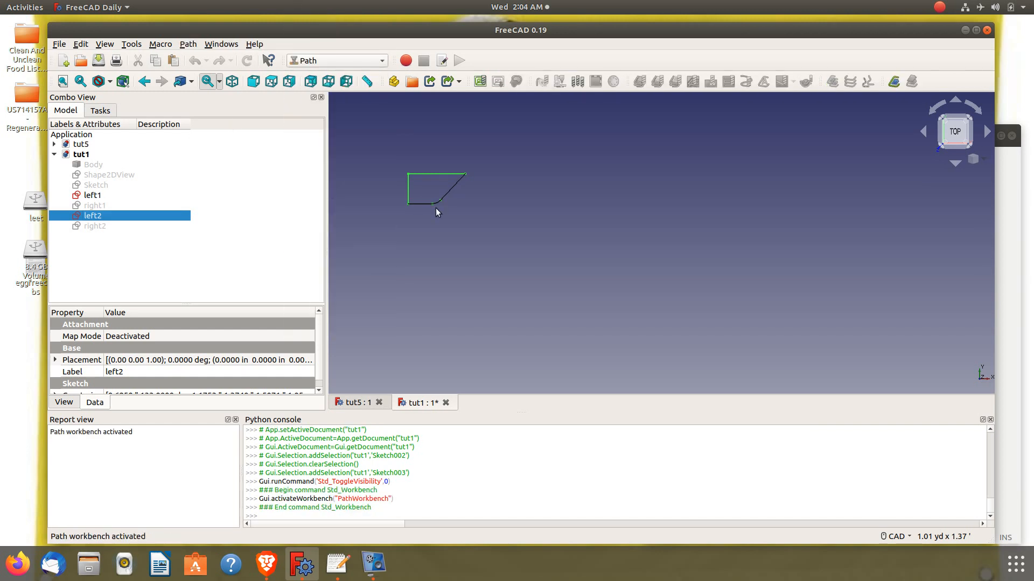
click(104, 195)
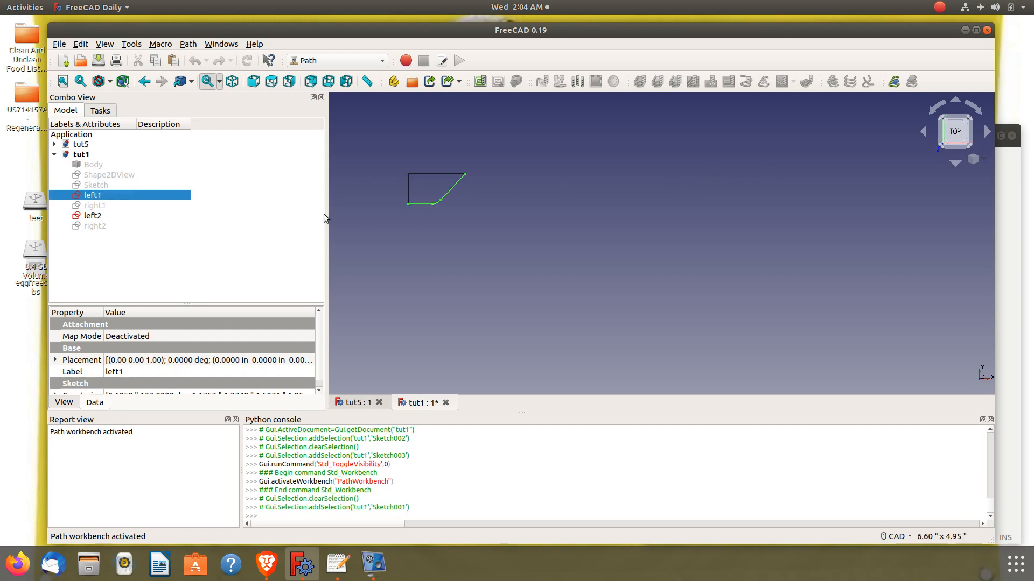
click(894, 82)
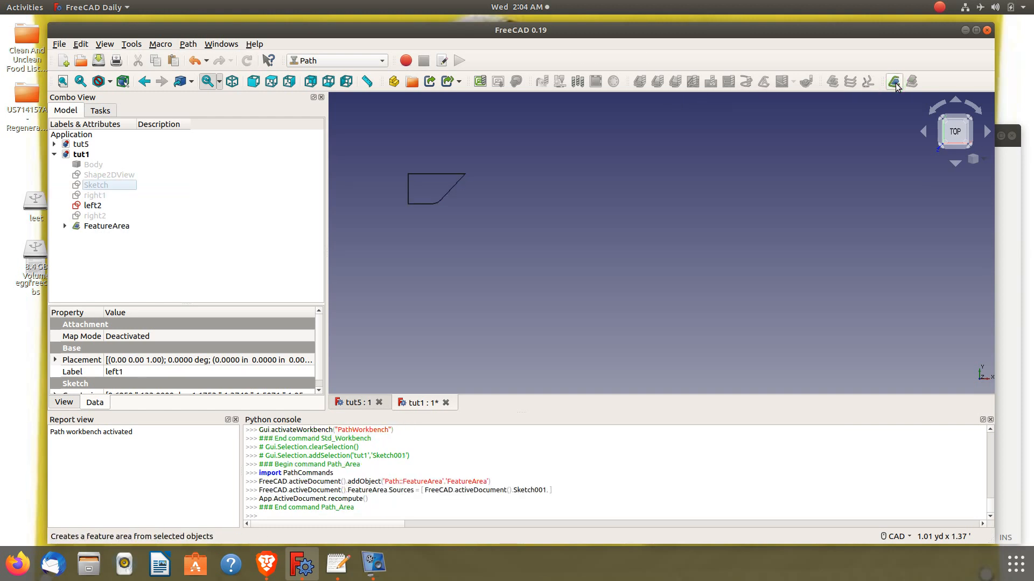
- Set the offset of the left1 feature area to 0.25 in
click(88, 226)
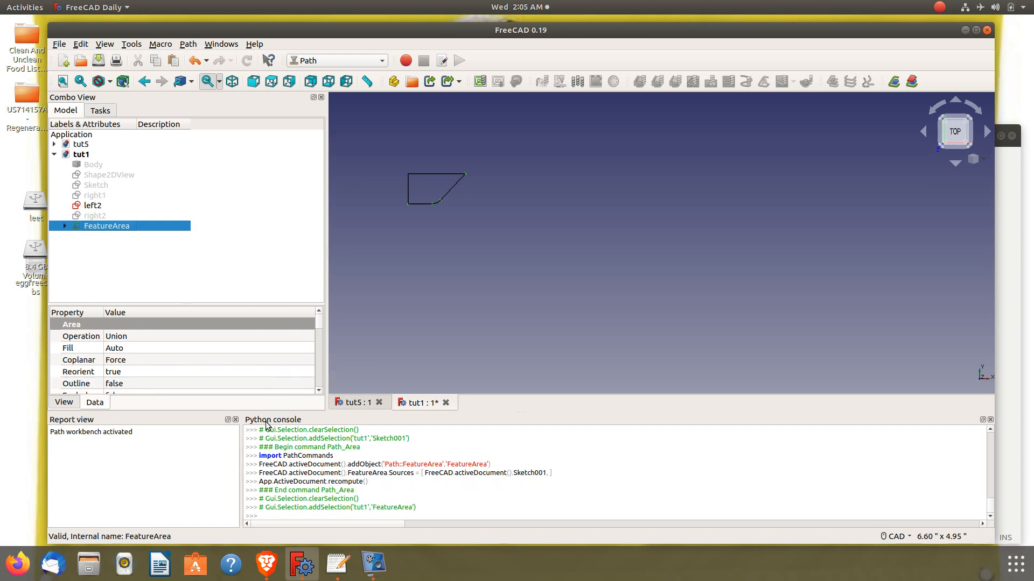
drag(267, 412, 267, 440)
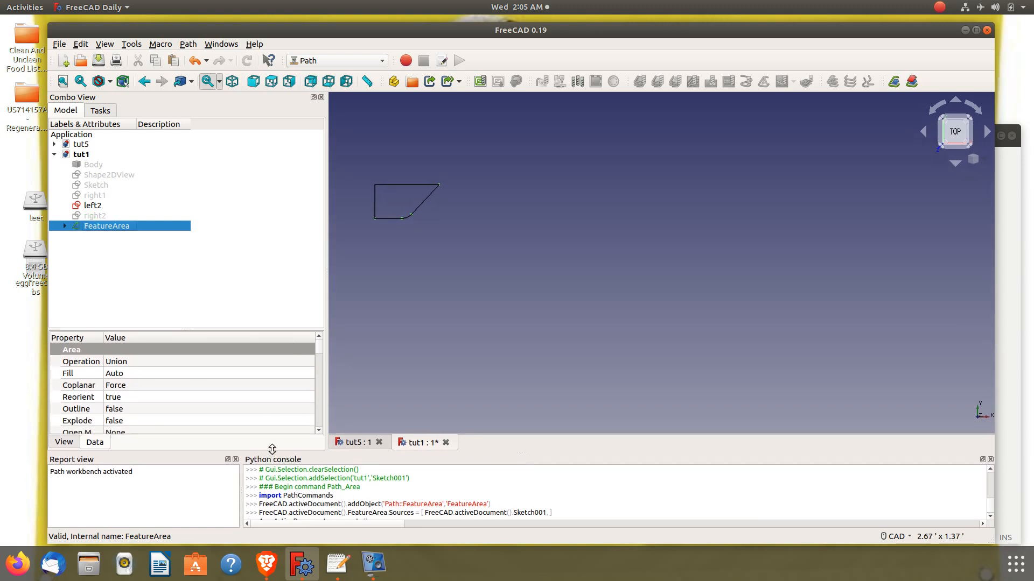
drag(232, 322, 237, 243)
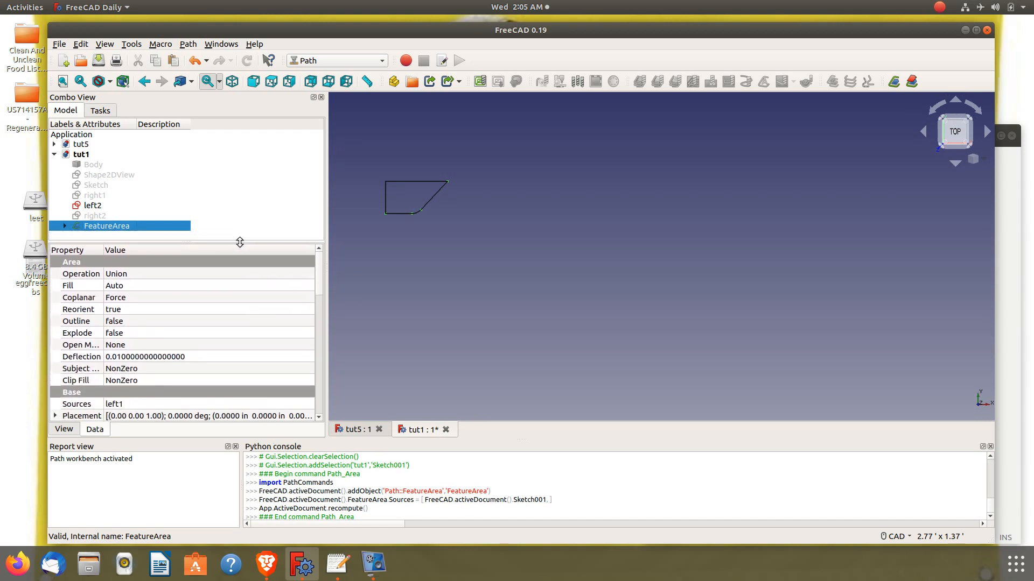
drag(318, 286, 319, 329)
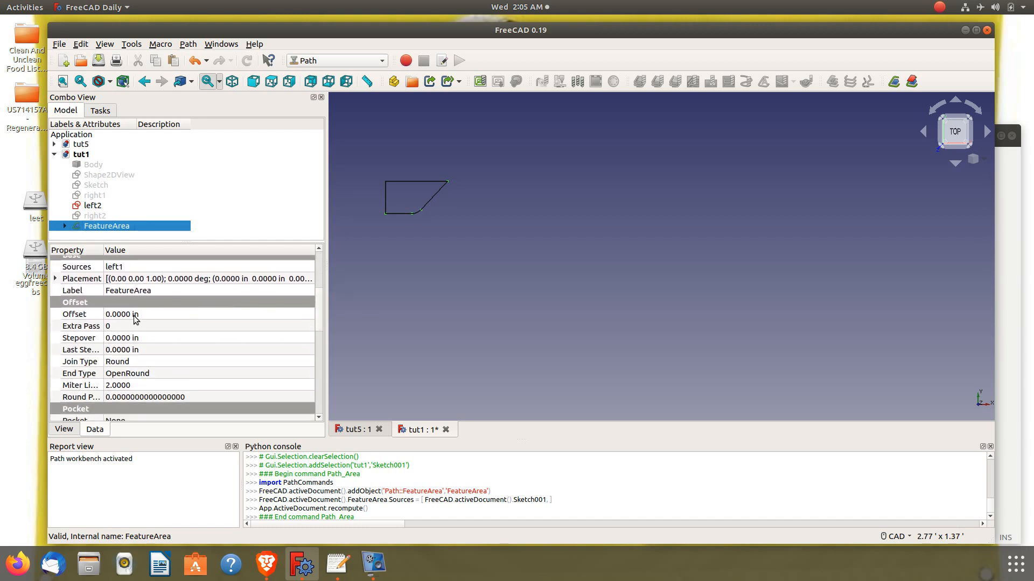
click(131, 315)
text(.25)
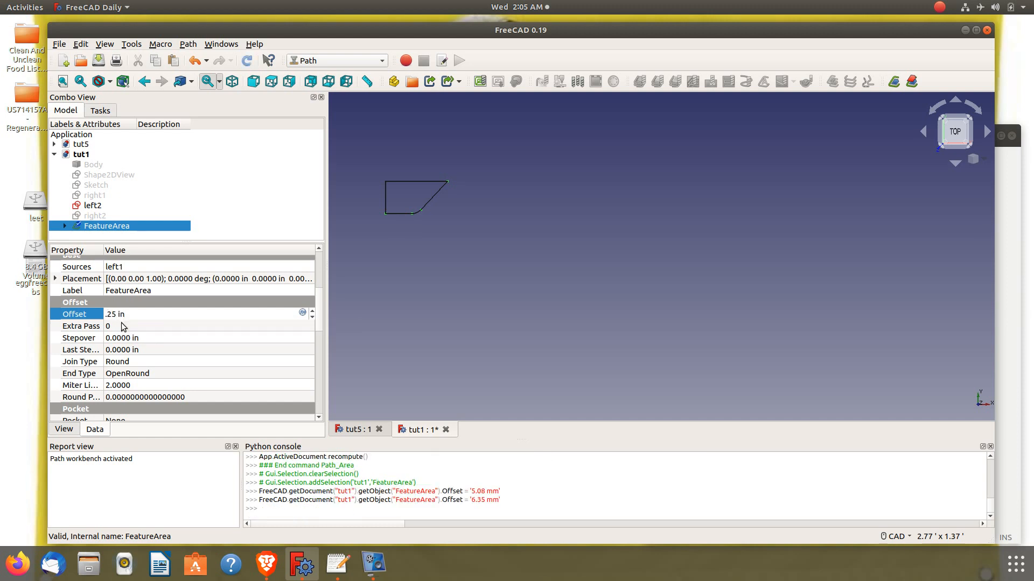
- Give the left1 feature area 6 extra offset passes with a 0.2 in stepover
click(122, 324)
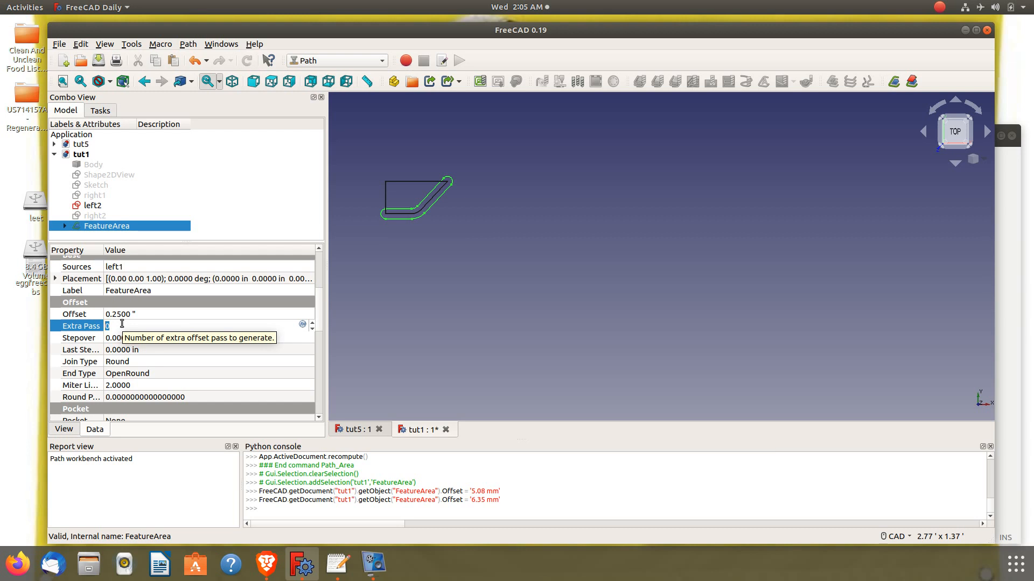
text(6)
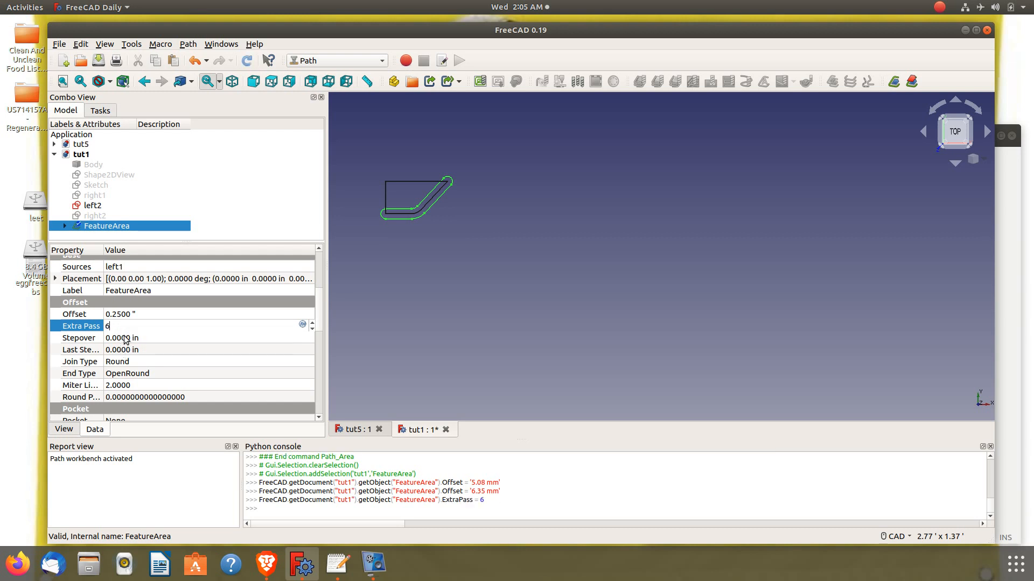
click(125, 337)
text(.2)
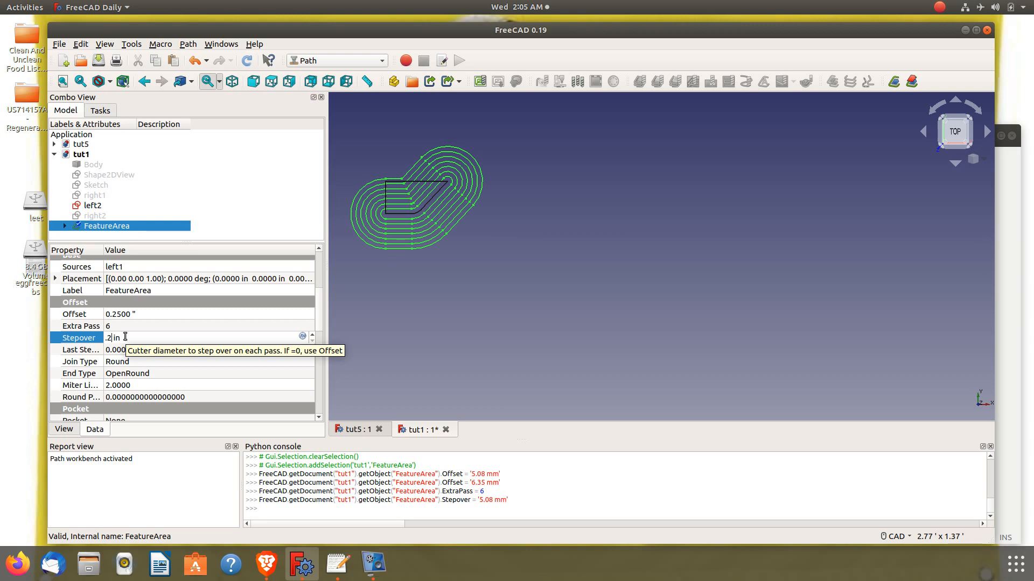
click(152, 386)
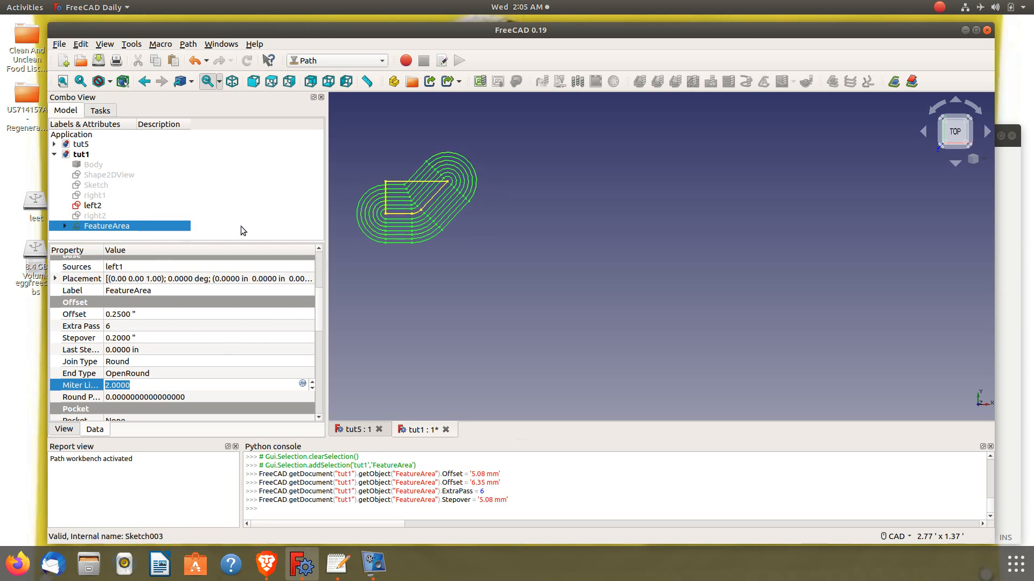
click(373, 286)
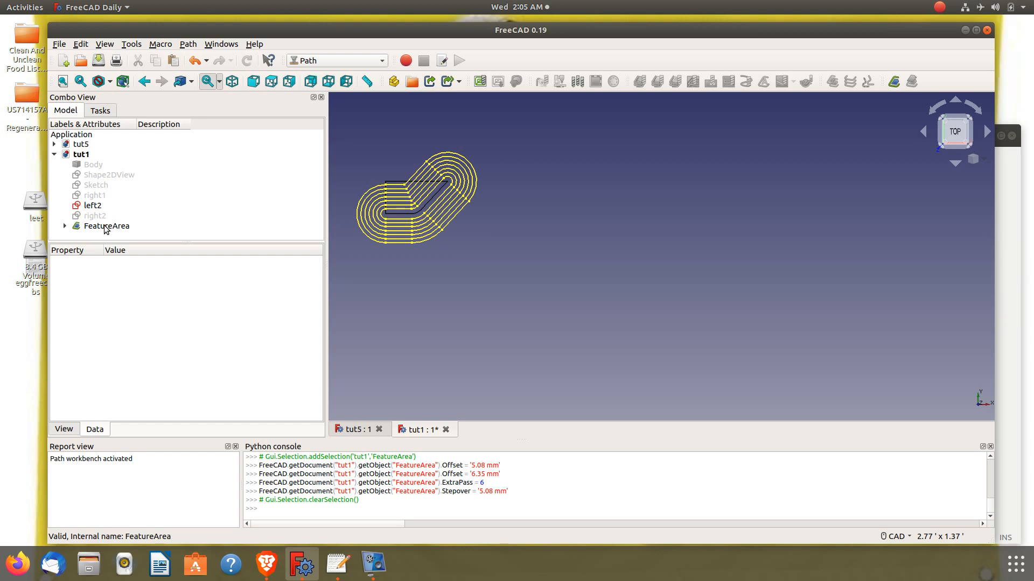
- Create a second feature area from the offset FeatureArea and the left2 sketch, selected in that order
click(106, 227)
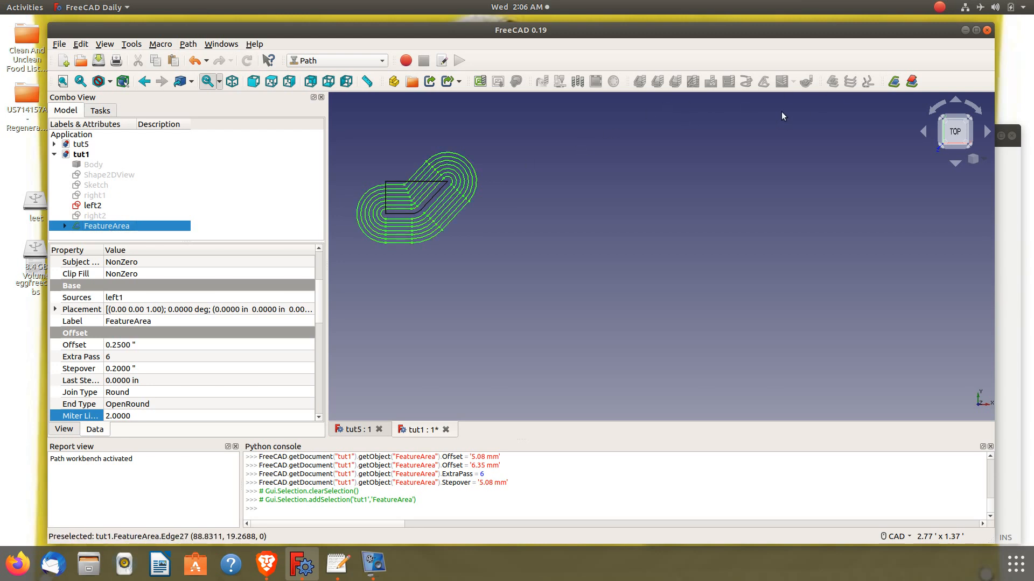
ctrl+click(94, 207)
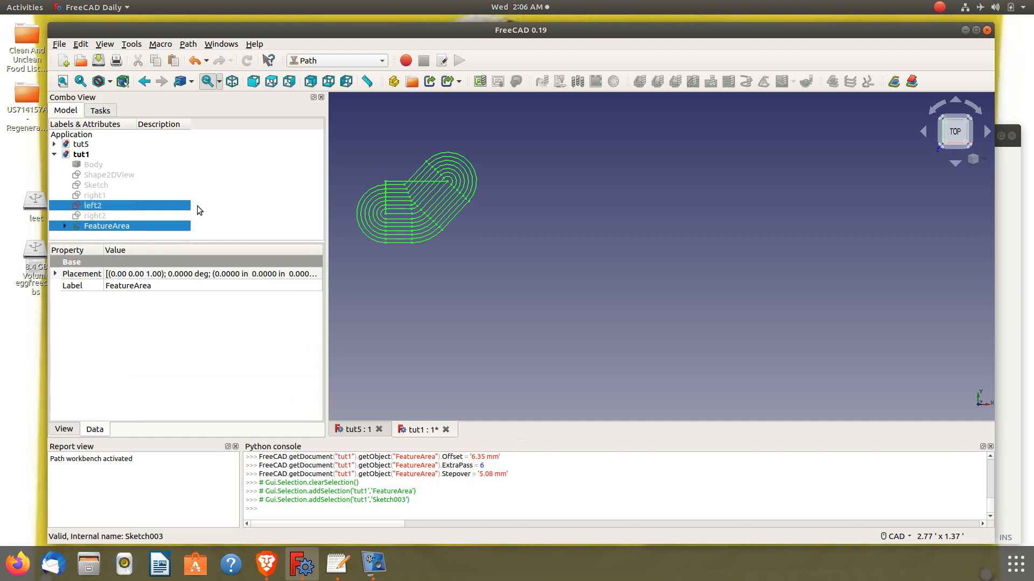
click(895, 82)
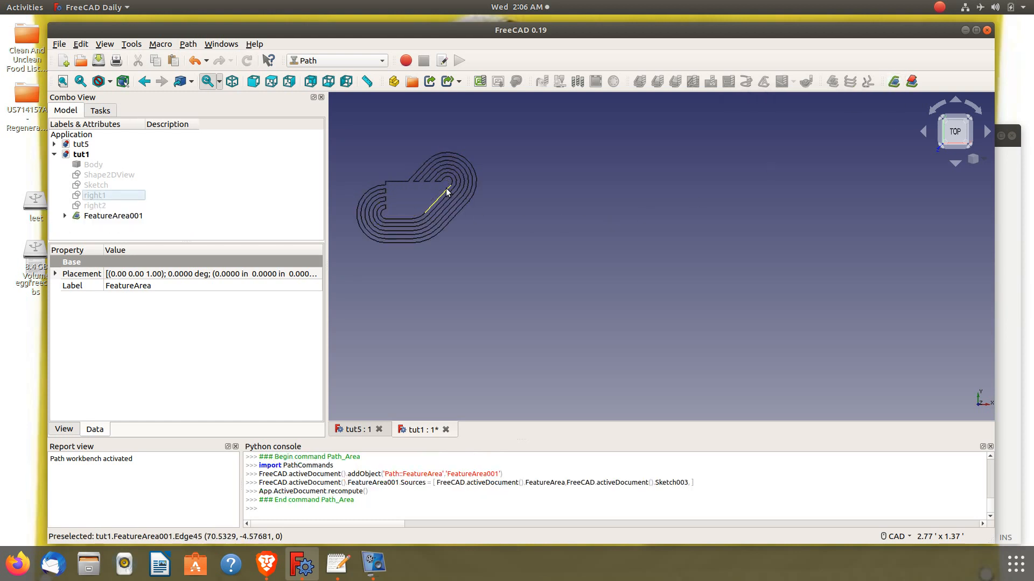
- Set the operation of the combined feature area to Difference
click(84, 216)
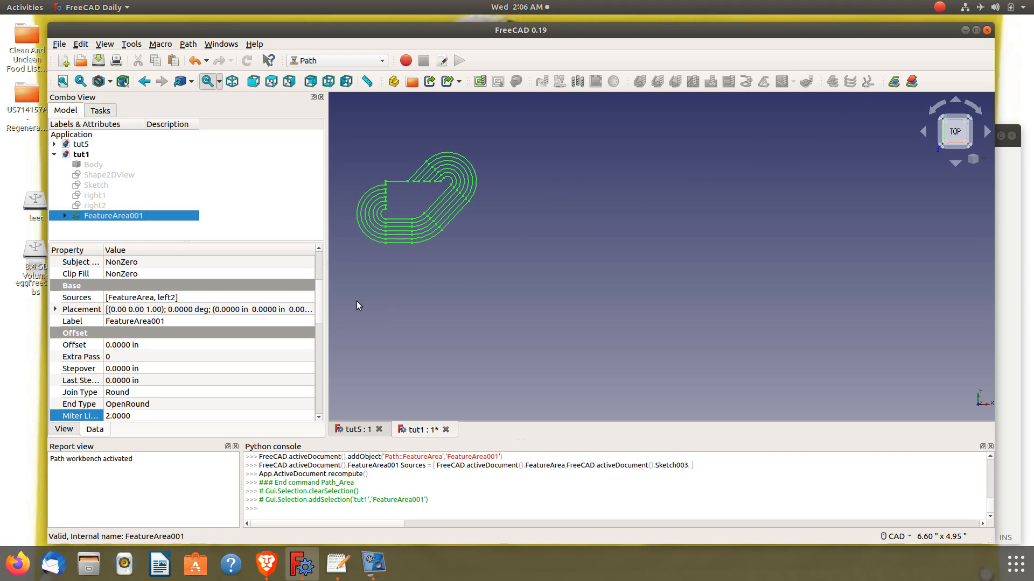
drag(318, 309, 315, 250)
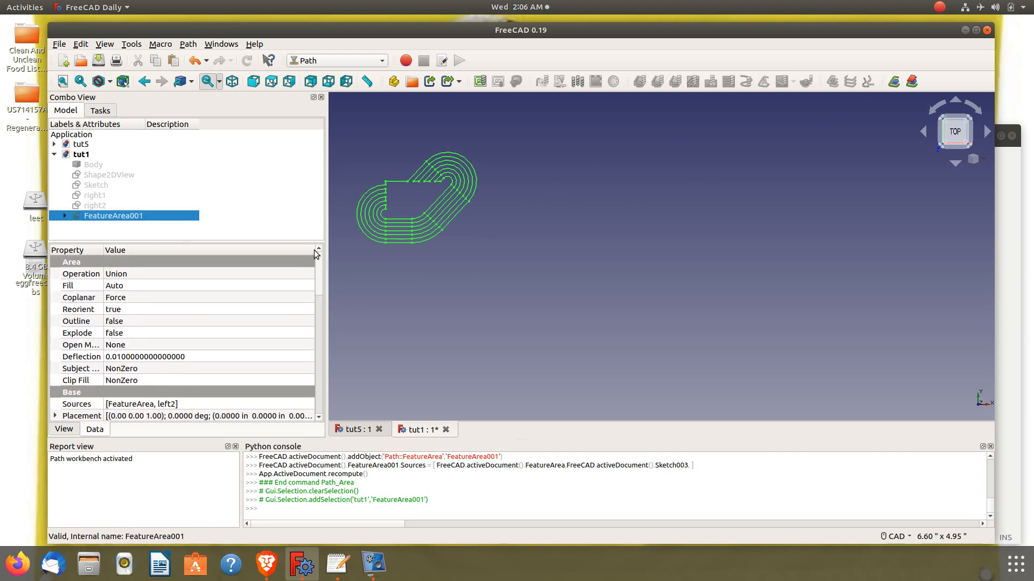
click(146, 274)
click(147, 274)
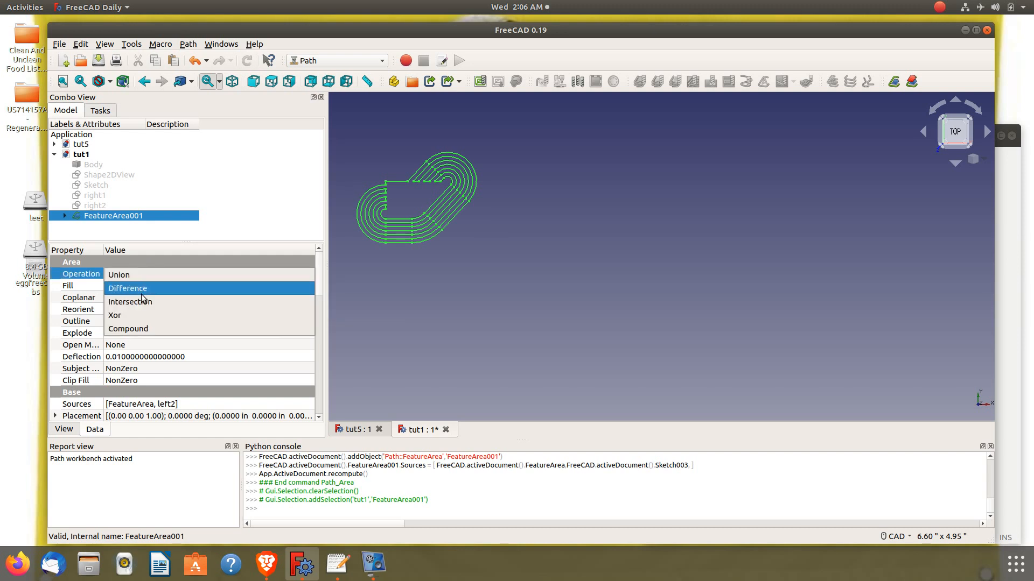
click(141, 292)
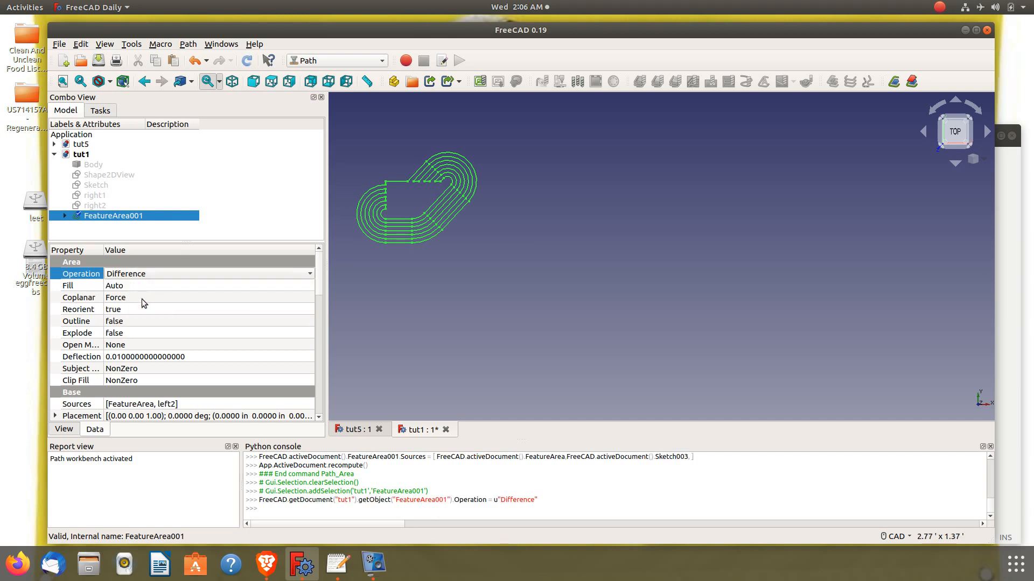
- Set the combined feature area's Coplanar option to None and Explode to true
click(141, 299)
click(141, 299)
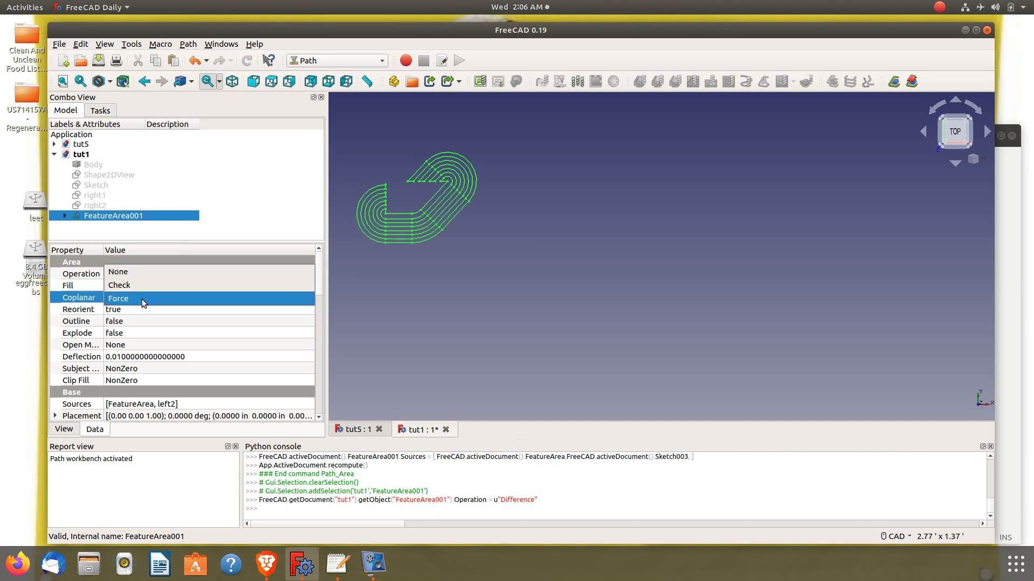
click(134, 272)
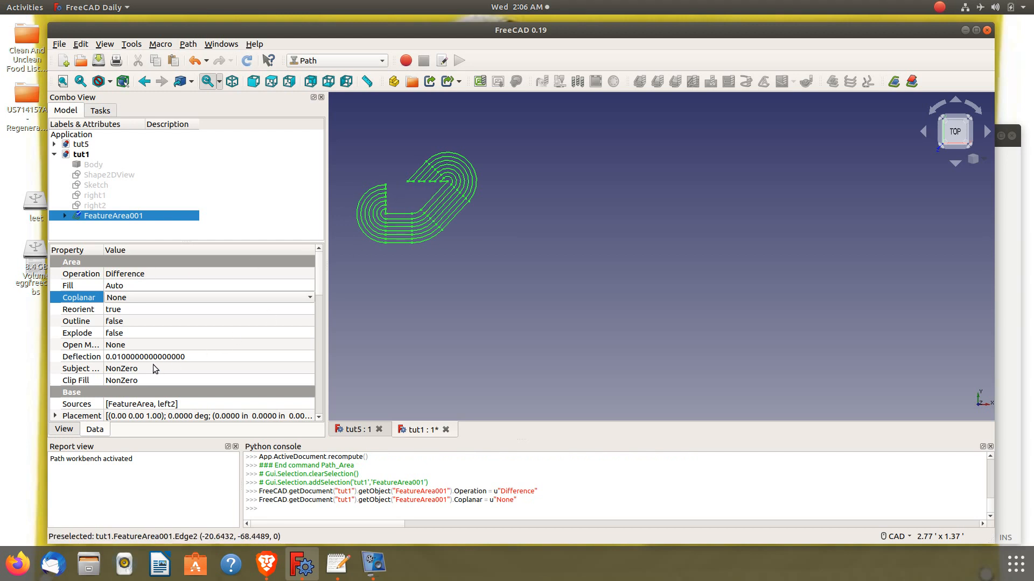
click(135, 334)
click(135, 334)
click(139, 353)
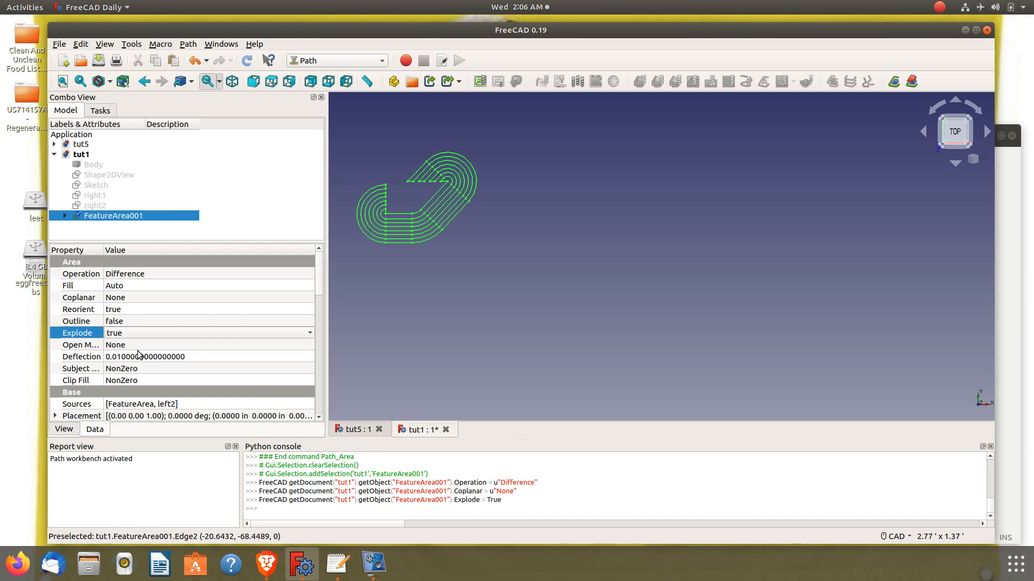
click(319, 281)
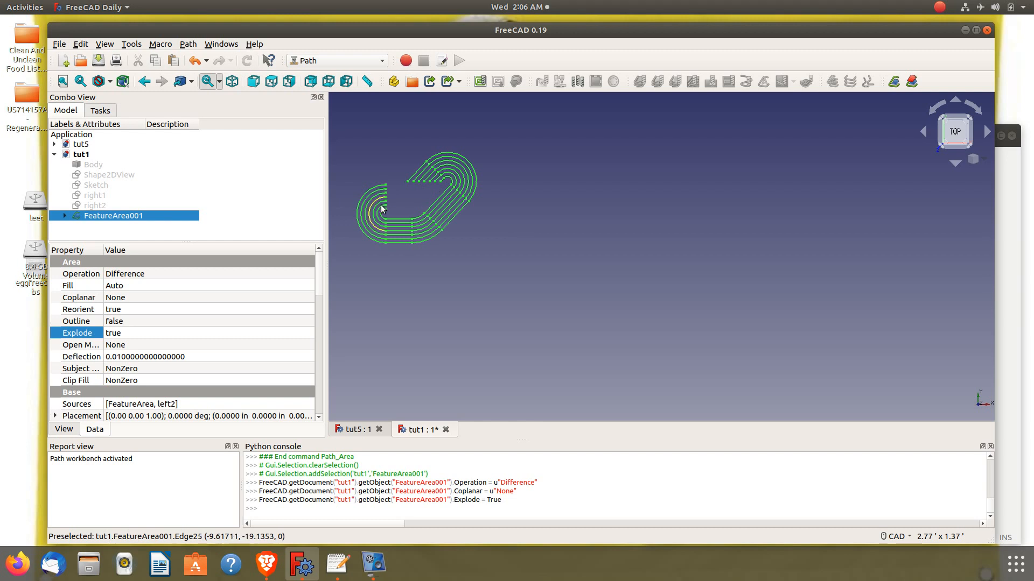
- Change the combined feature area's operation to Intersection so only the passes inside left2 are kept
scroll(397, 188, up, 5)
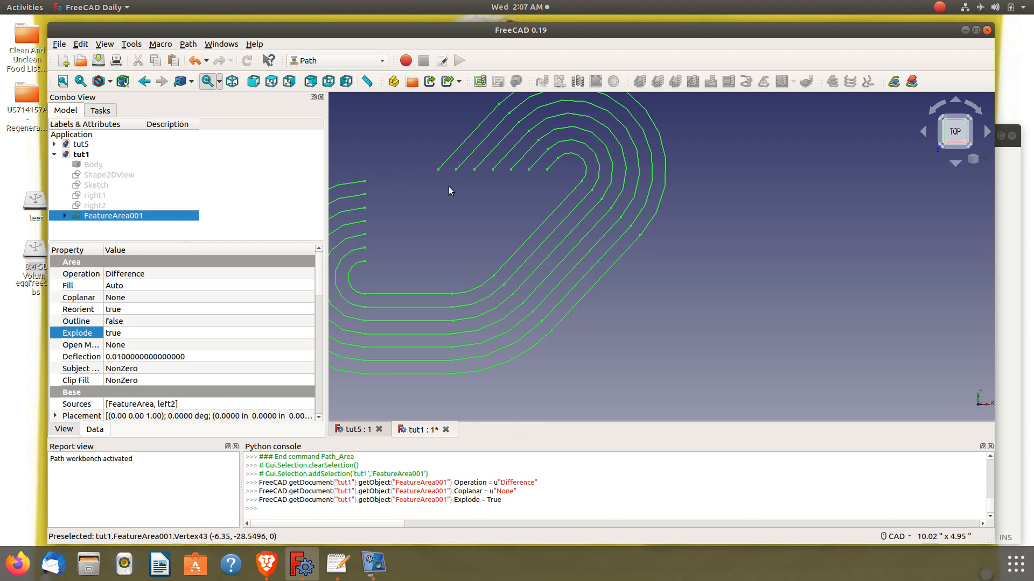
click(163, 274)
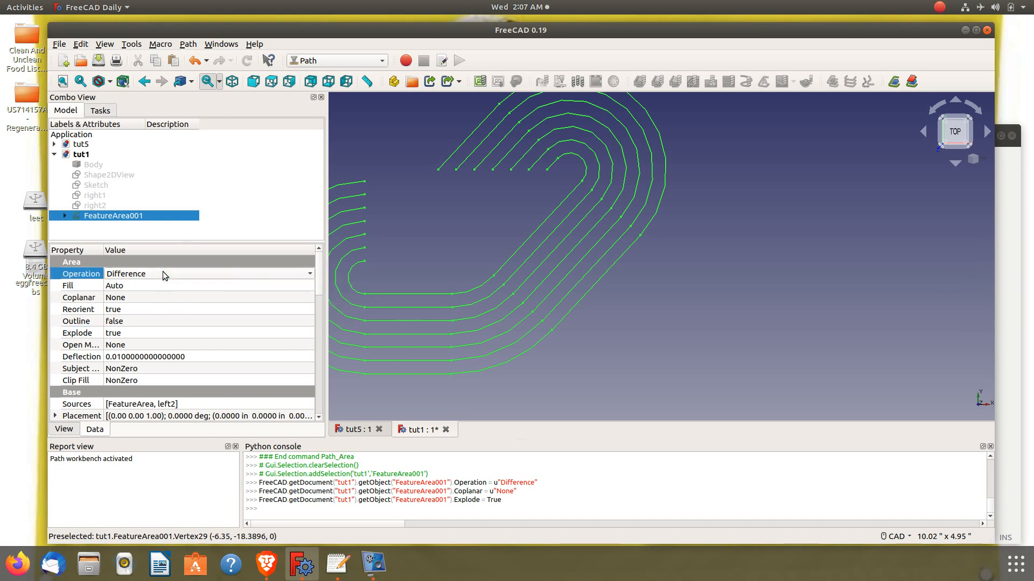
click(163, 274)
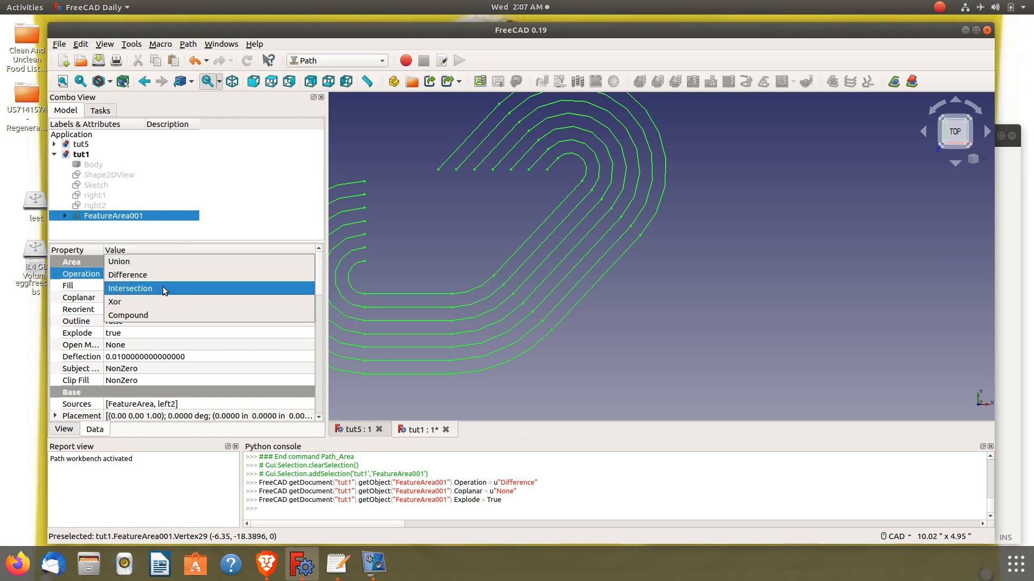
click(162, 288)
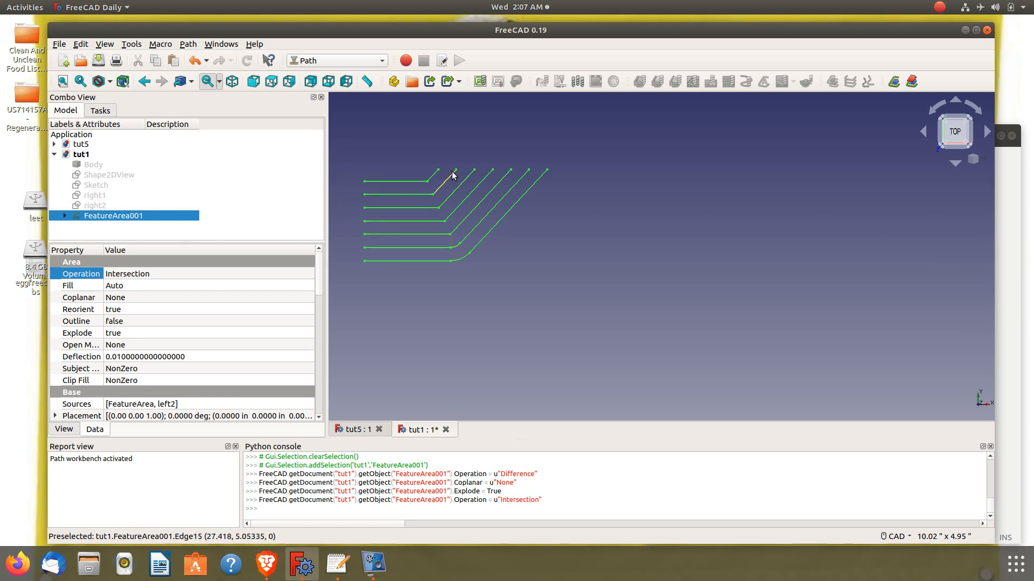
click(532, 273)
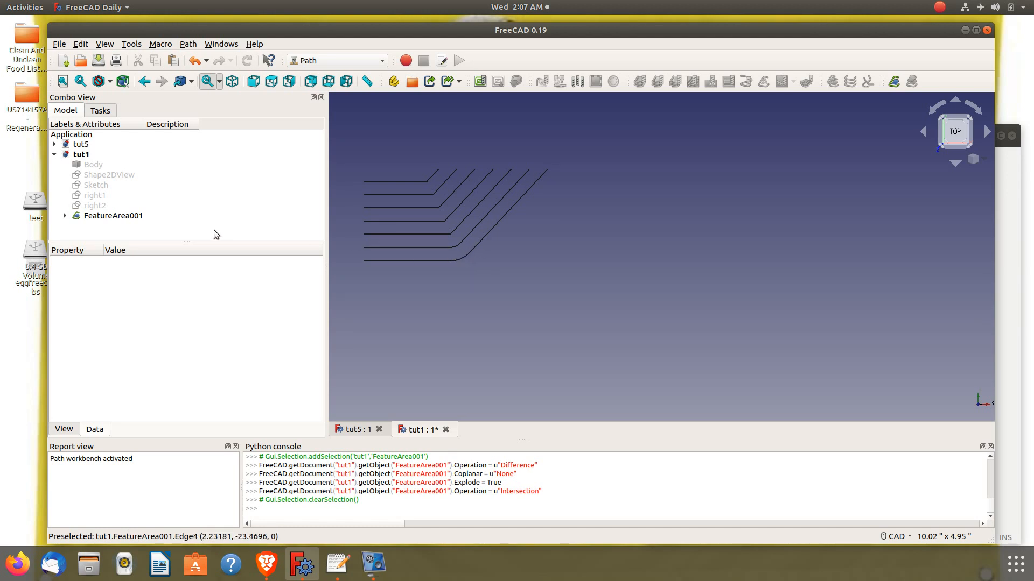
click(121, 216)
right_click(121, 216)
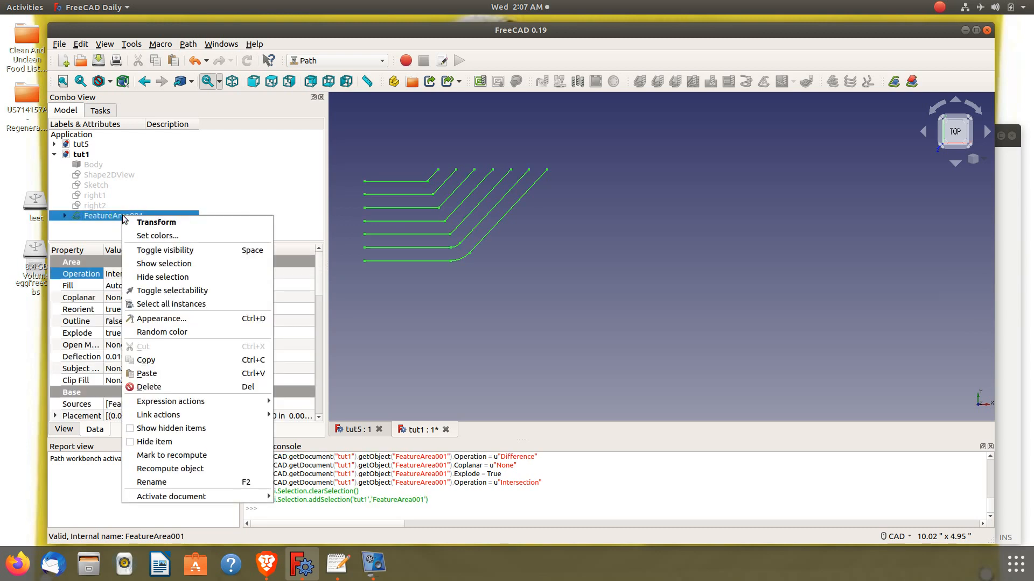
click(189, 44)
click(189, 44)
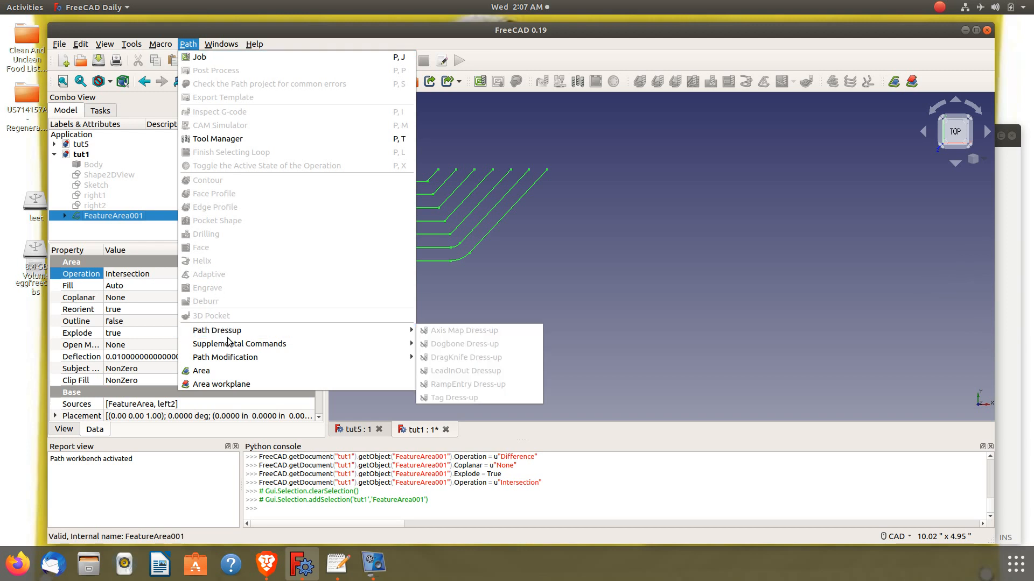
mouse_move(237, 344)
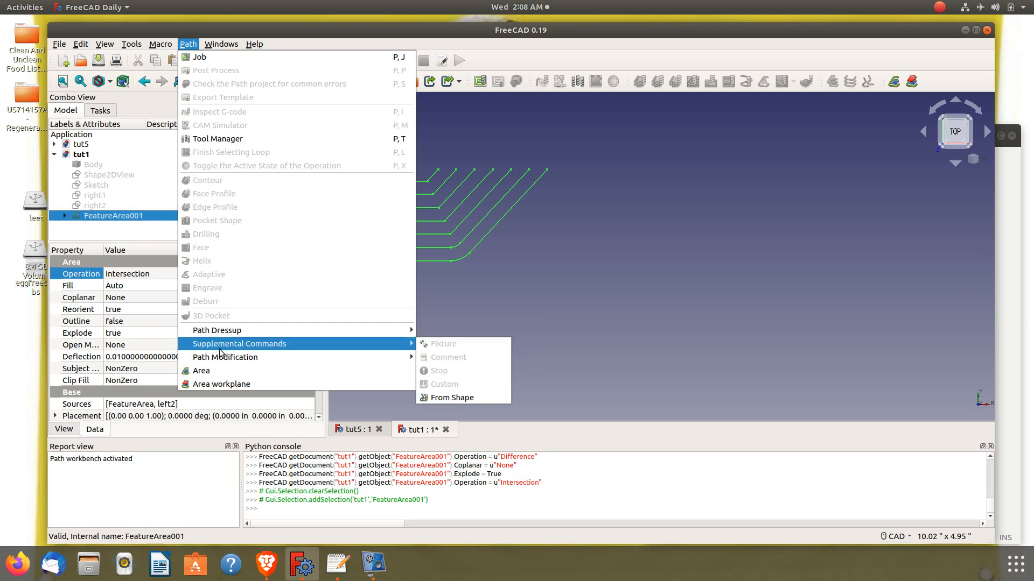
key(Escape)
key(Escape)
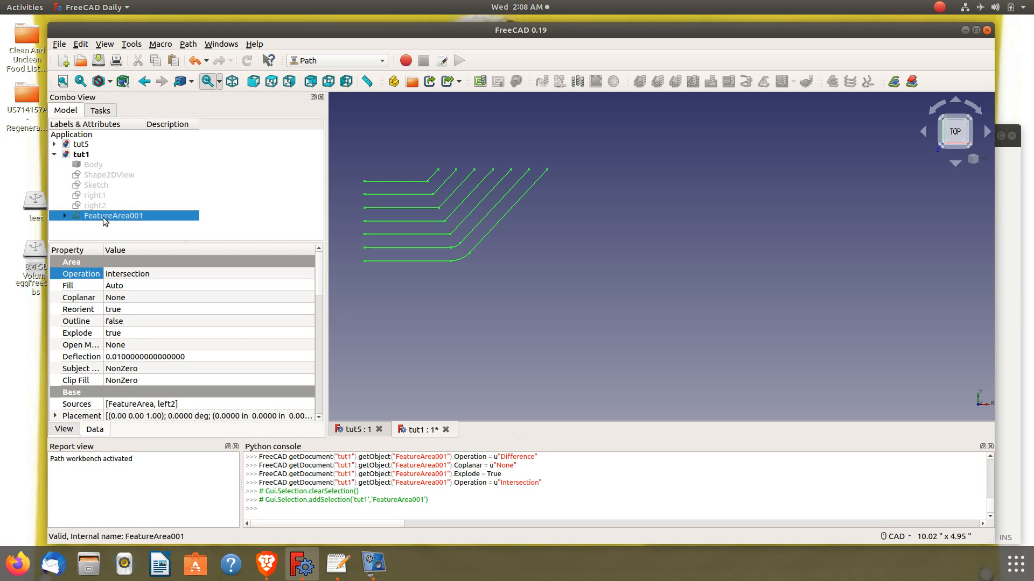
- Hide the combined feature area FeatureArea001
key(space)
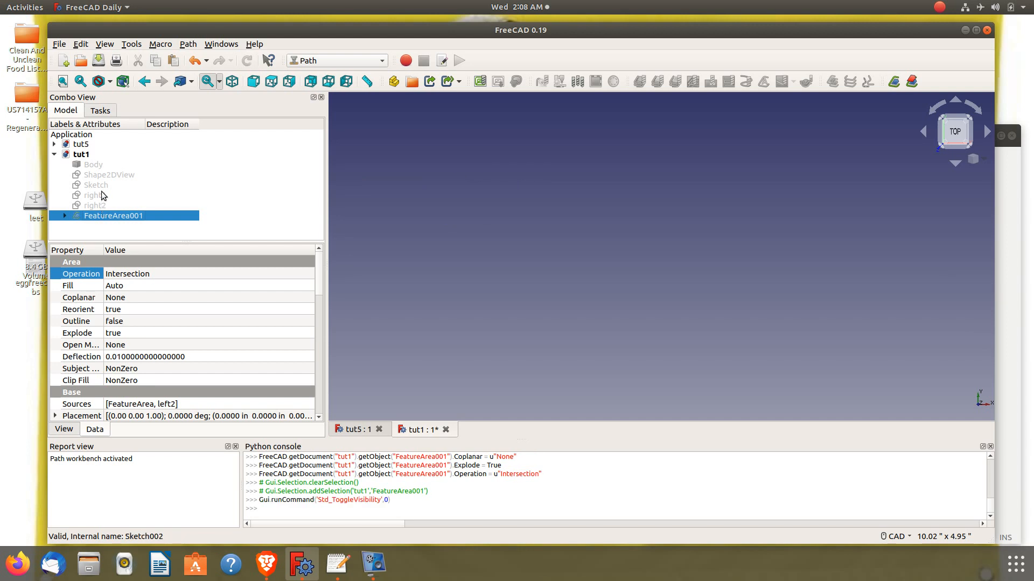
- Show the open profile sketch right1 and create a Path feature area from it
click(101, 195)
key(space)
scroll(577, 199, down, 3)
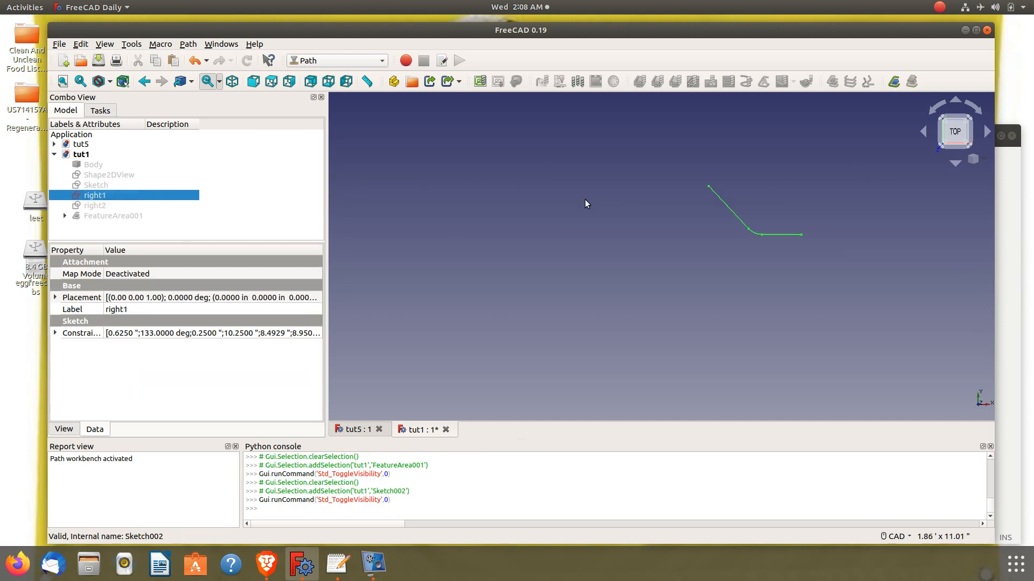
scroll(759, 174, down, 3)
scroll(759, 175, up, 6)
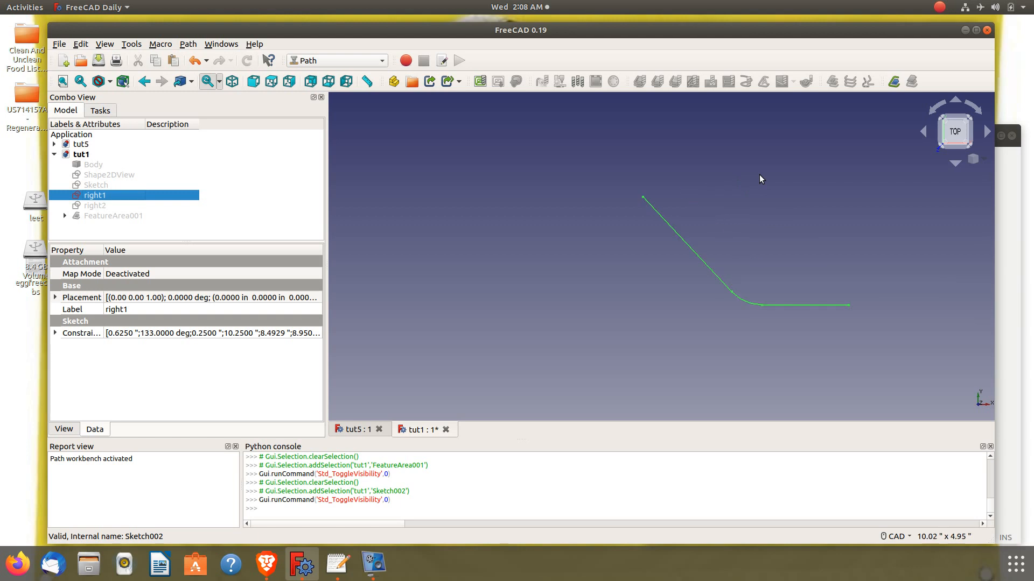
click(899, 83)
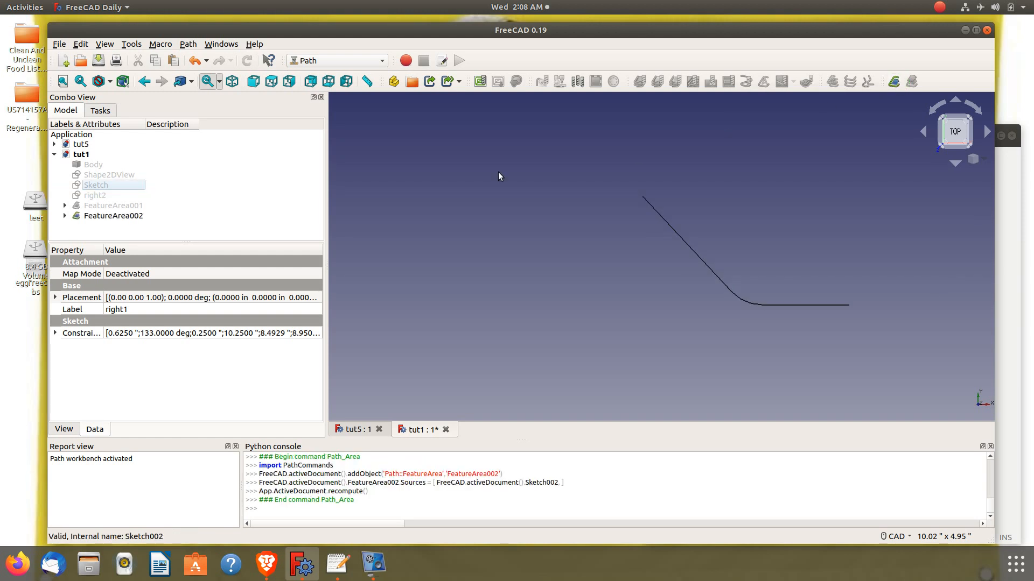
- Give the right1 feature area an offset of 0.25 in, 6 extra passes and a stepover of 0.2 in
click(97, 216)
drag(320, 282, 320, 319)
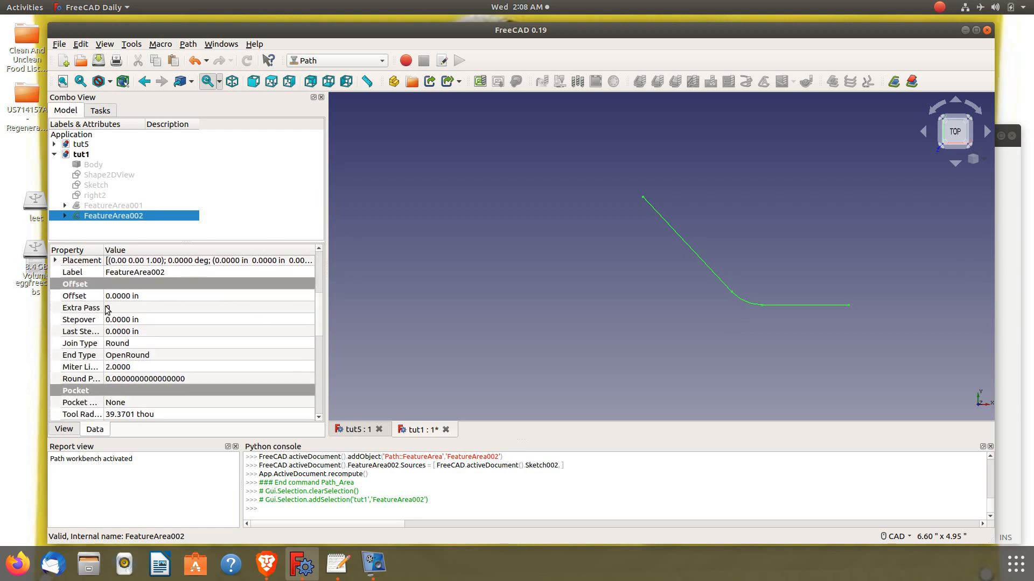
click(120, 296)
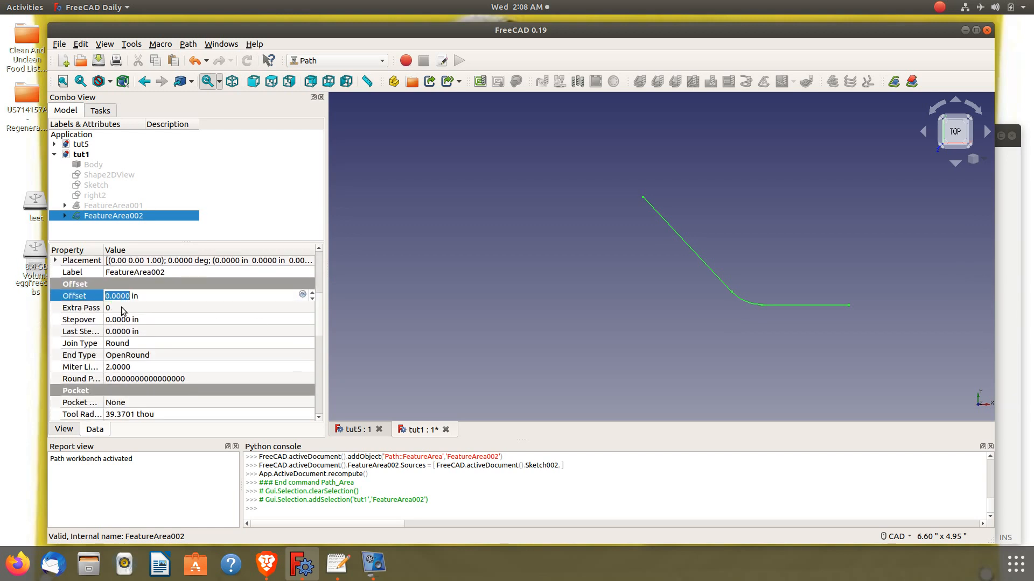
text(.25)
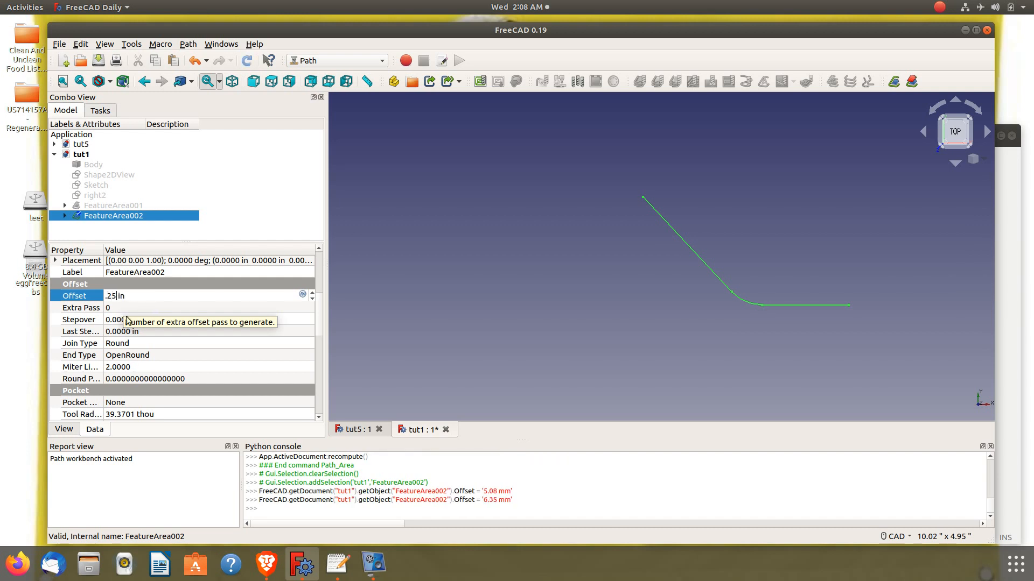
click(118, 307)
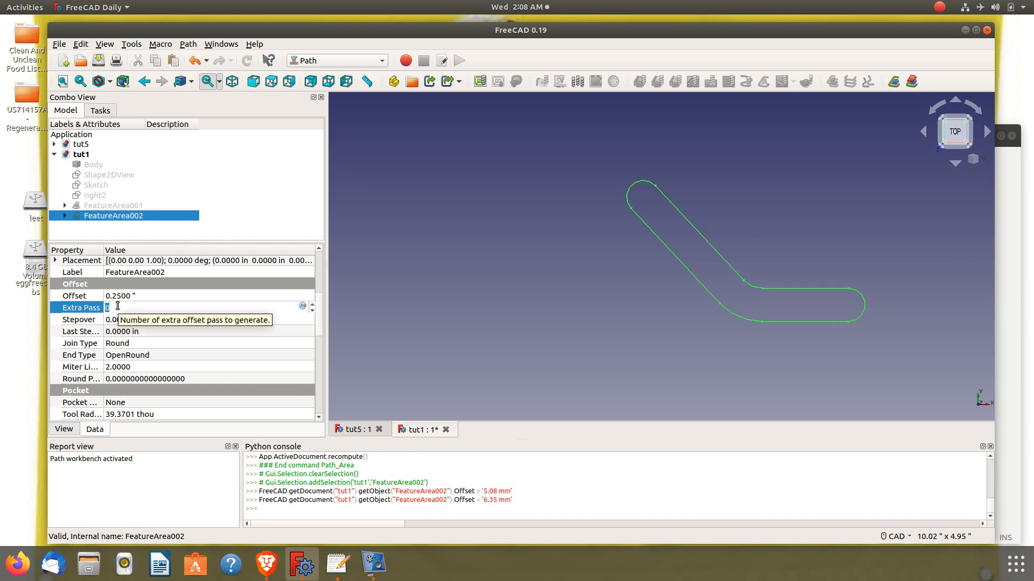
text(6)
click(115, 320)
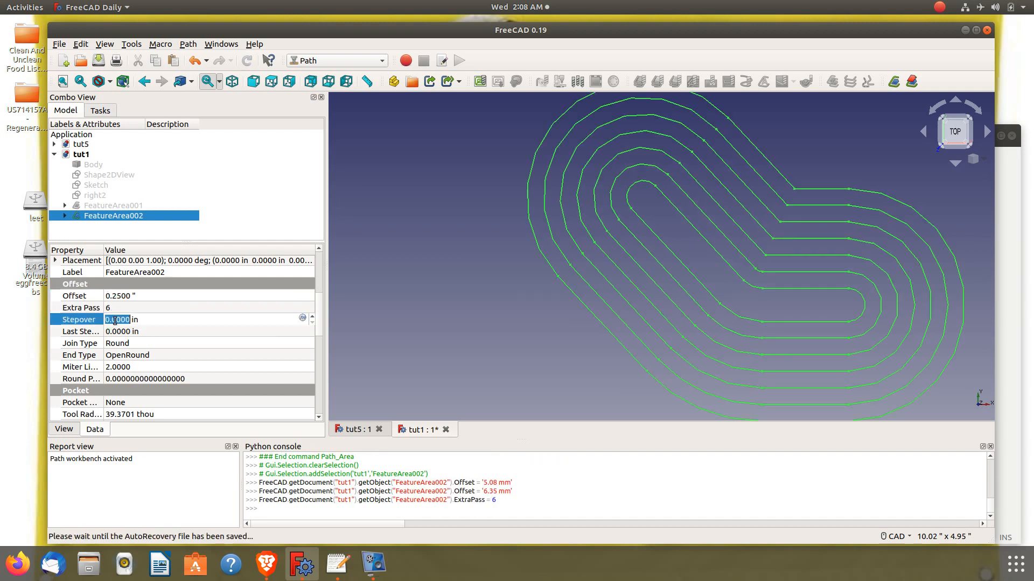
text(.2)
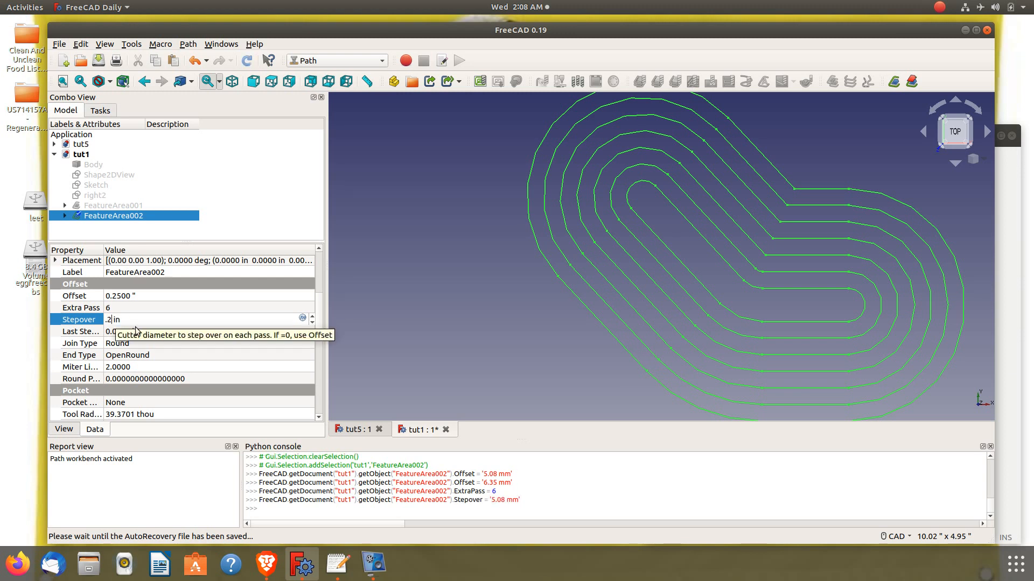
click(152, 331)
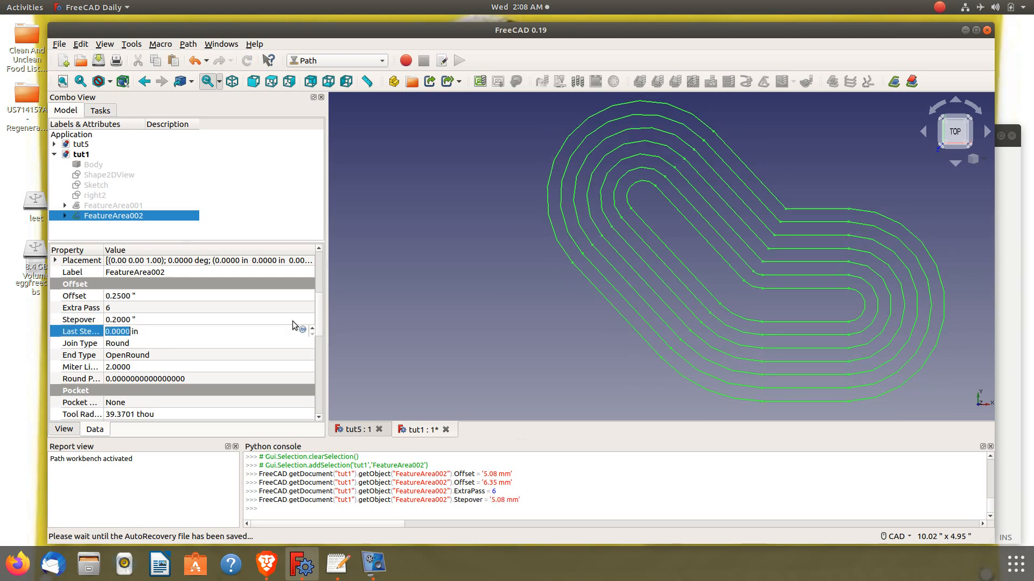
click(119, 227)
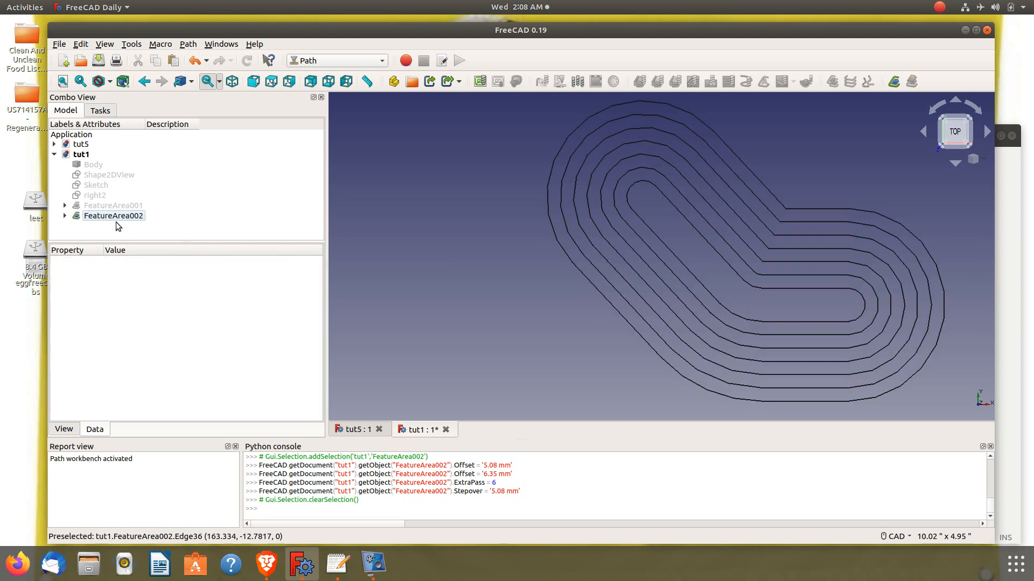
- Show the closed outline right2 and create a combined feature area from FeatureArea002 and right2, in that order
click(93, 196)
key(space)
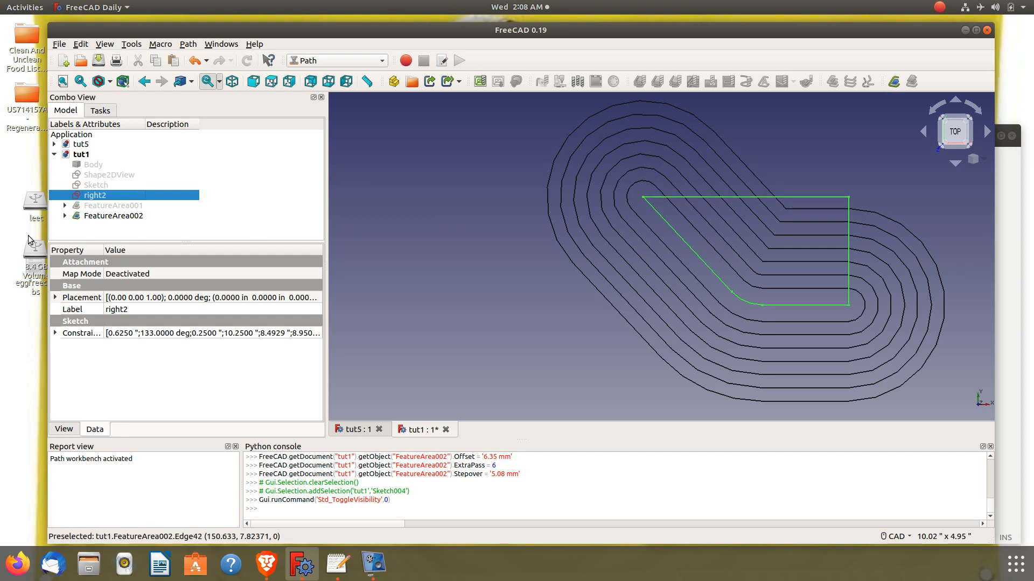
click(103, 216)
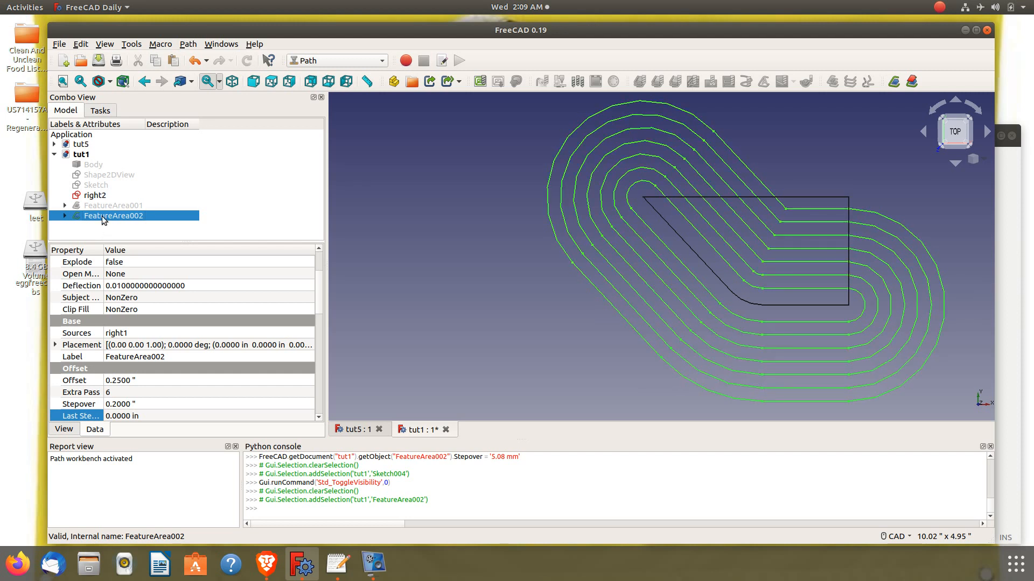
ctrl+click(101, 196)
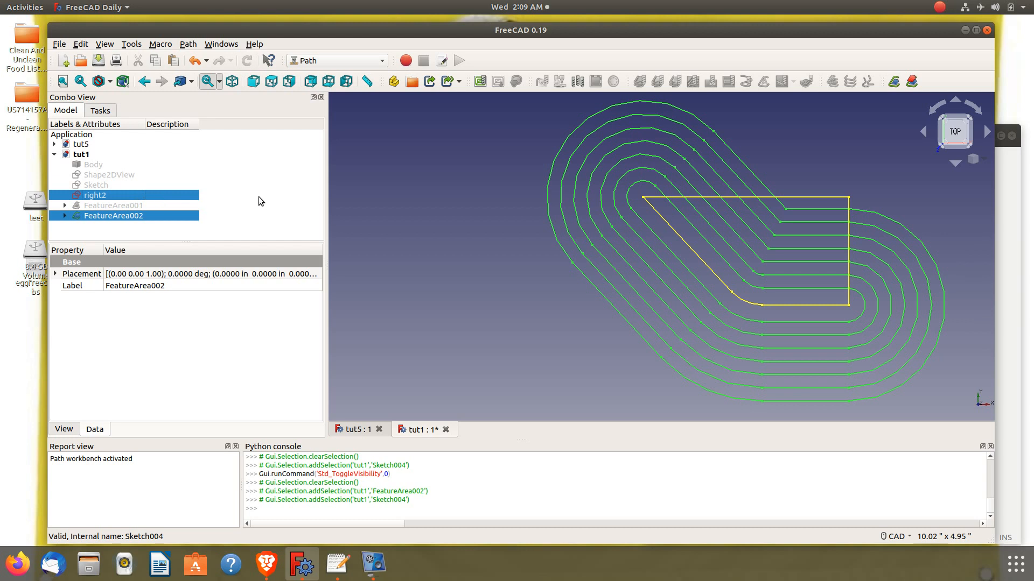
click(897, 82)
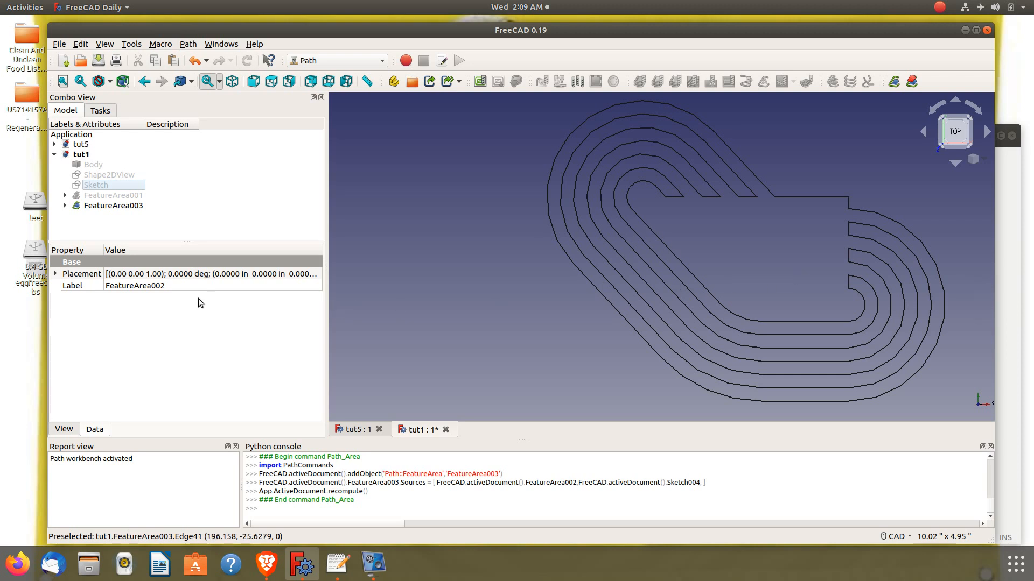
- Set the operation of the new combined feature area FeatureArea003 to Difference
click(95, 208)
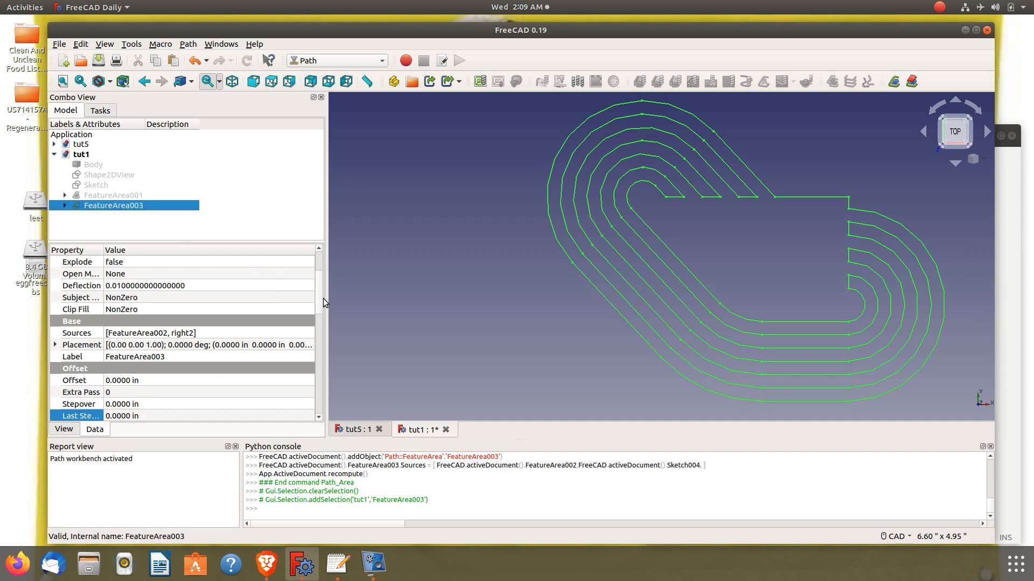
scroll(319, 298, up, 2)
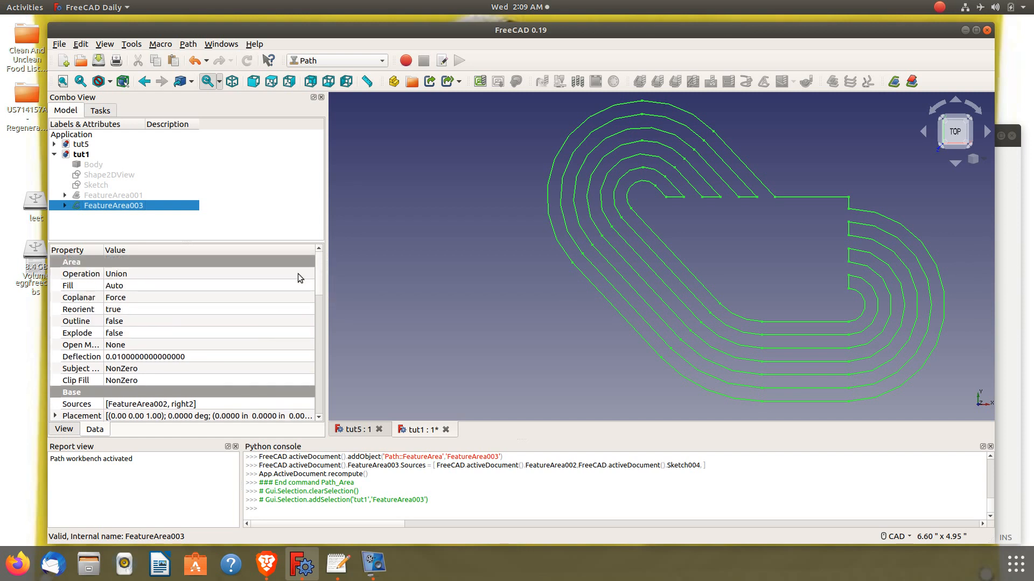
click(155, 273)
click(155, 274)
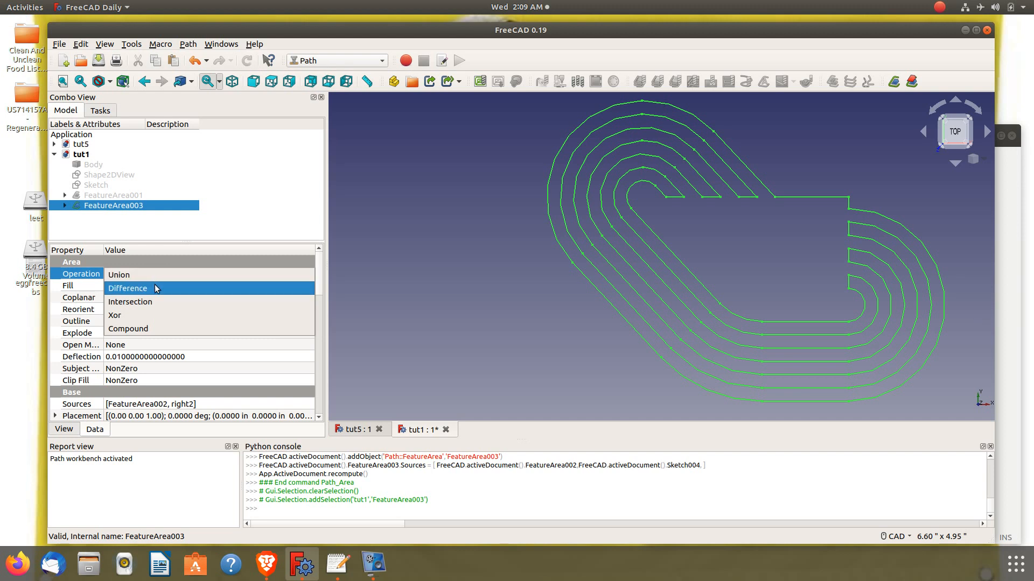
click(154, 284)
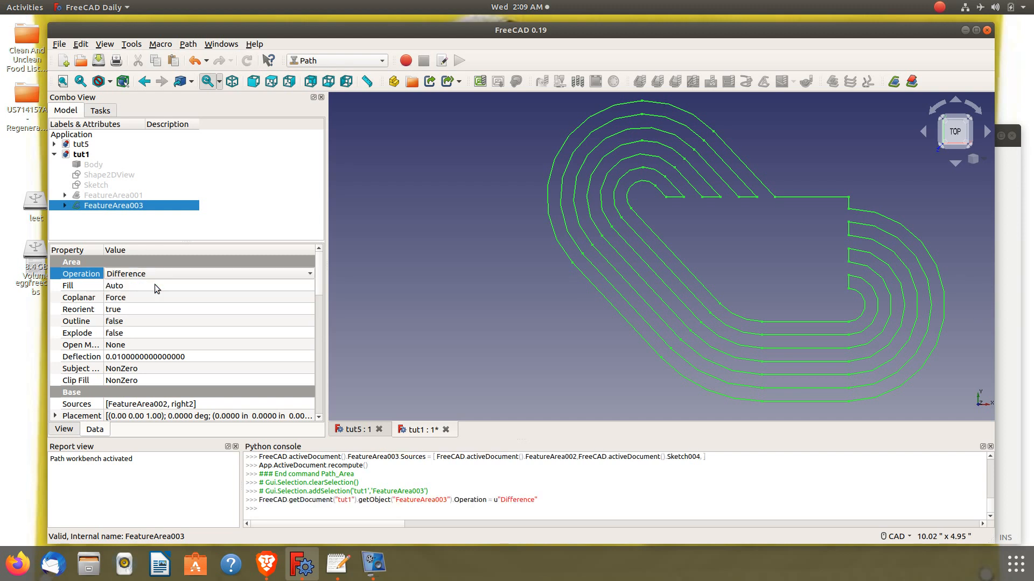
click(321, 280)
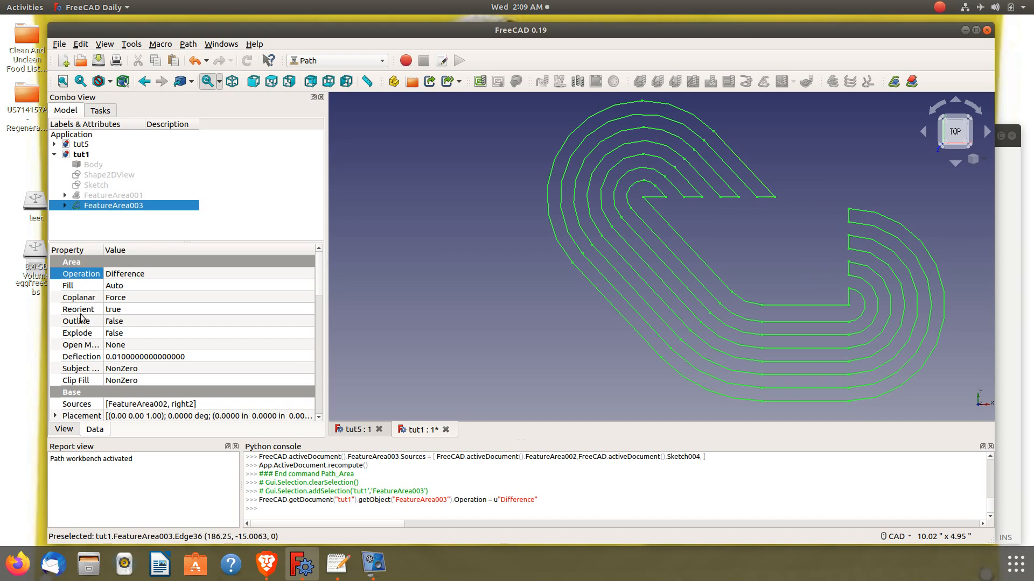
- Set FeatureArea003's Coplanar option to None and Explode to true
click(136, 296)
click(136, 296)
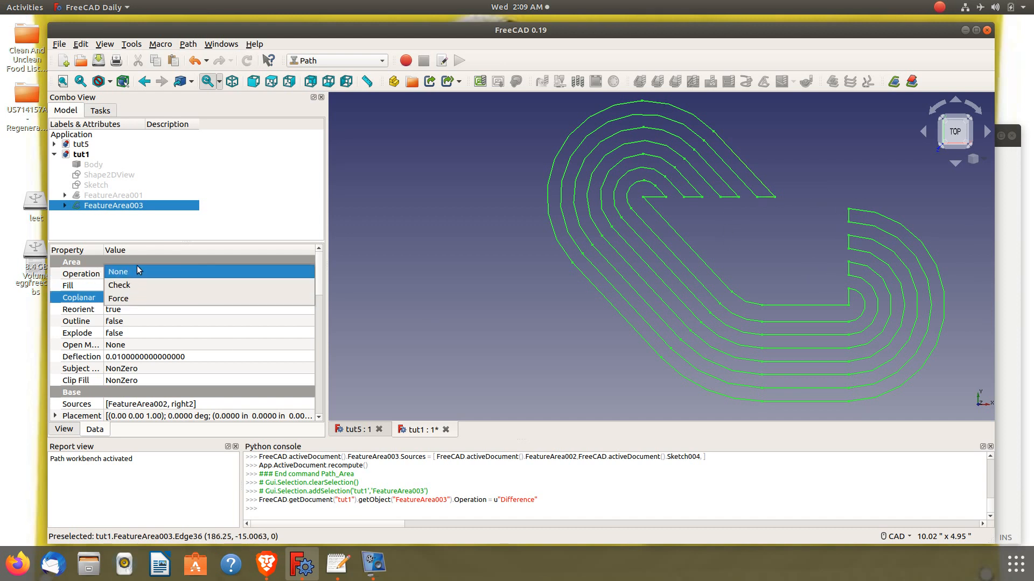
click(138, 272)
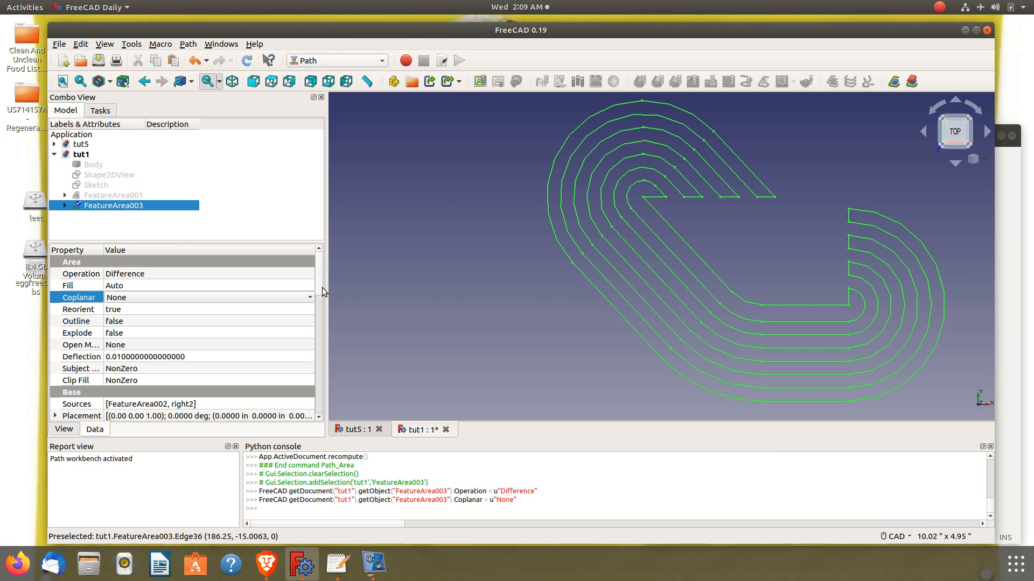
scroll(319, 296, down, 2)
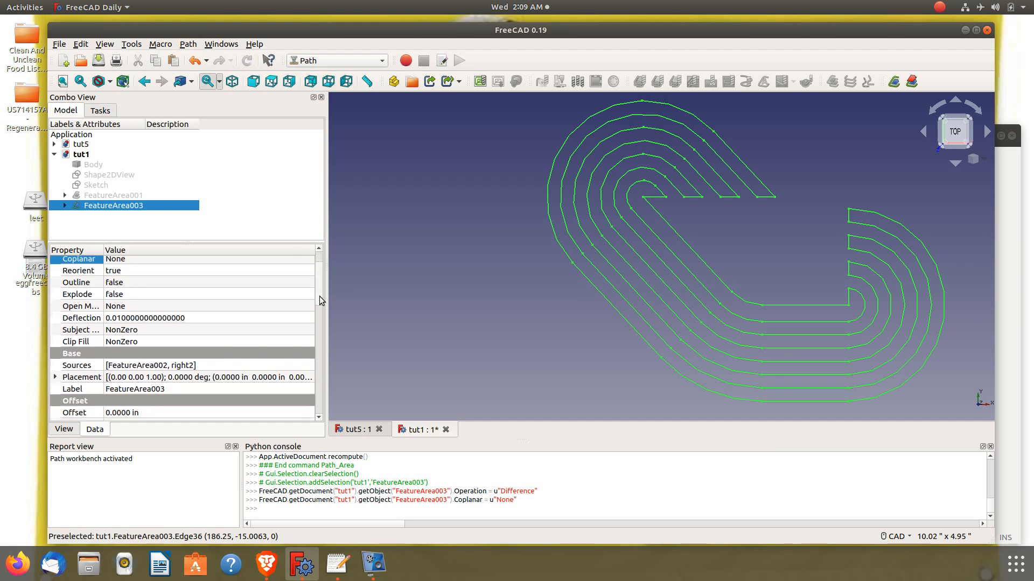
click(157, 281)
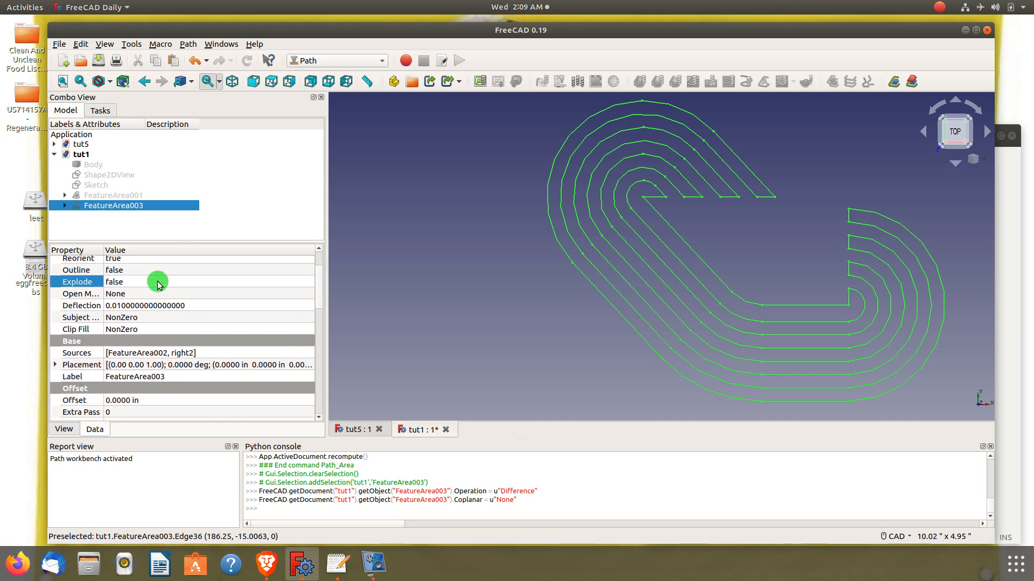
click(157, 282)
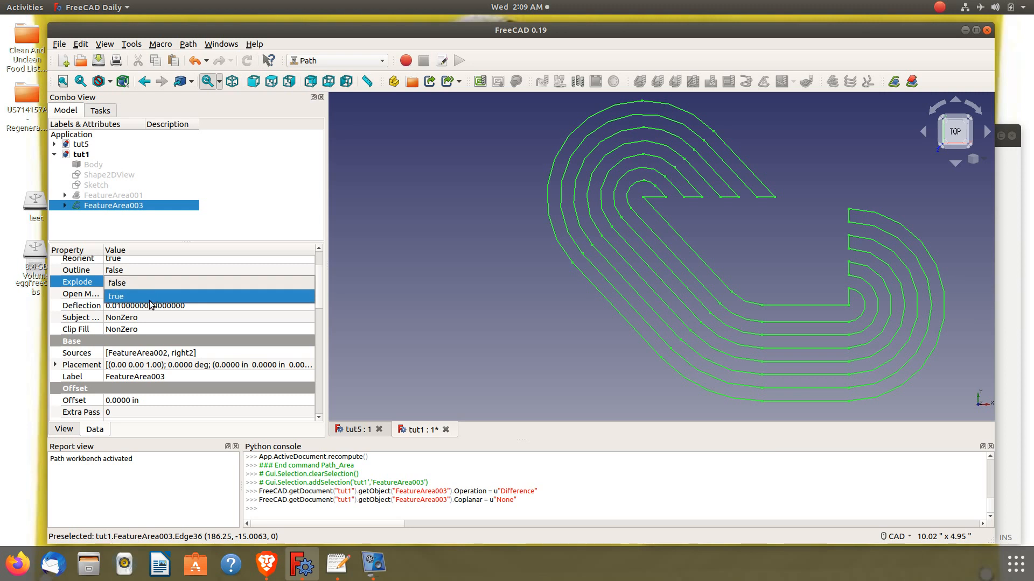
click(150, 299)
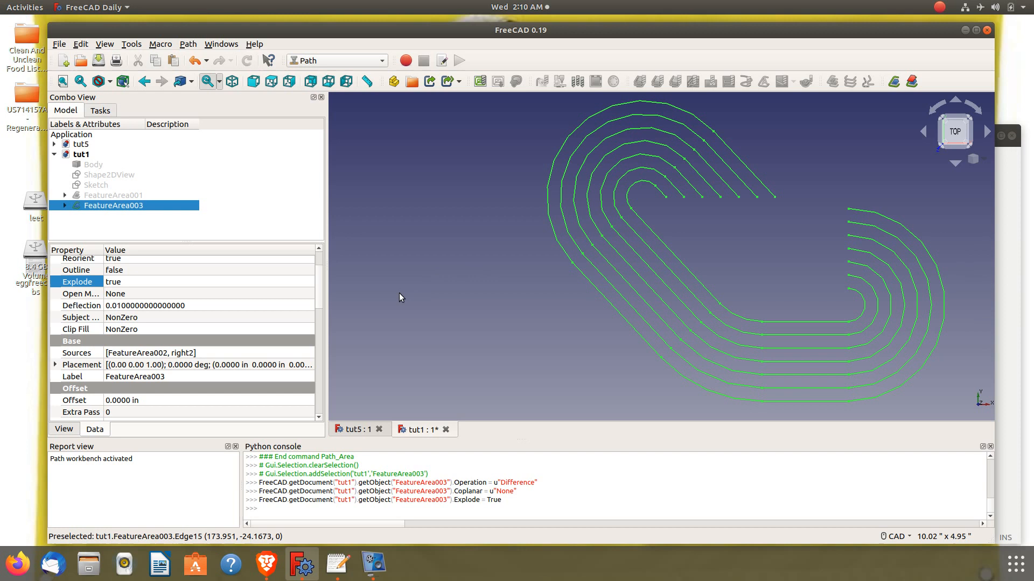
- Change FeatureArea003's operation to Intersection so only the passes inside right2 are kept
drag(318, 300, 307, 260)
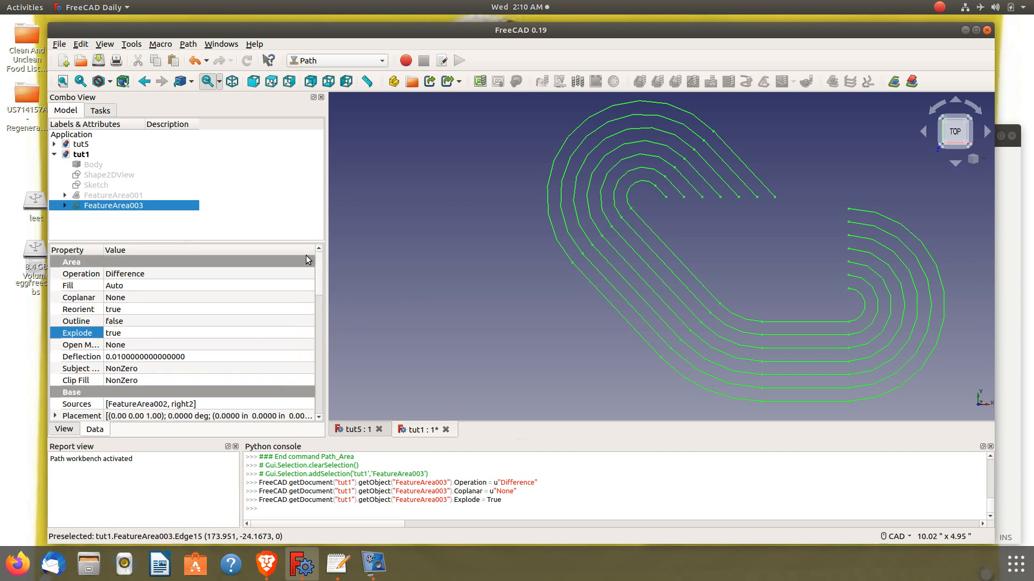
click(220, 271)
click(221, 271)
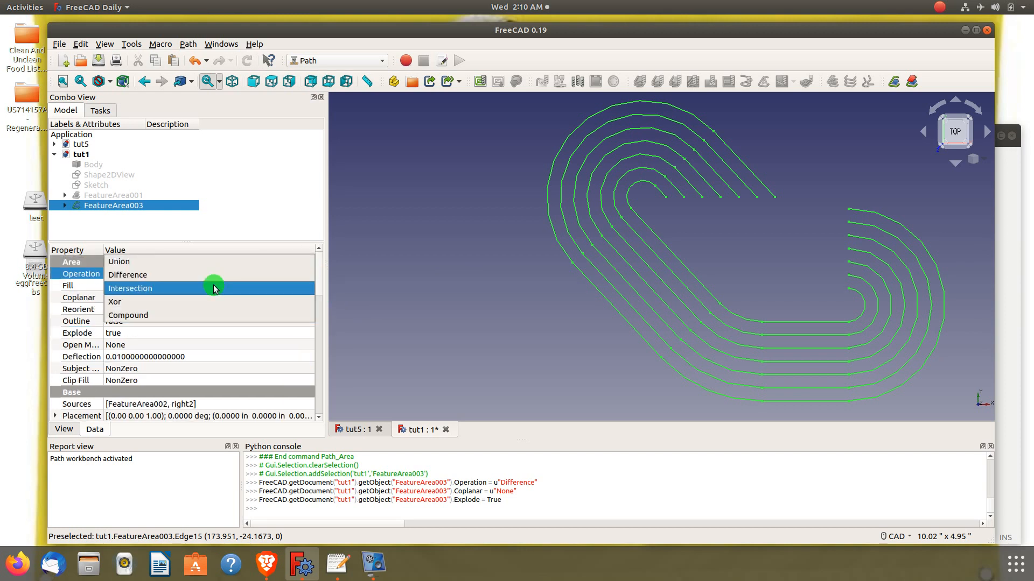
click(213, 288)
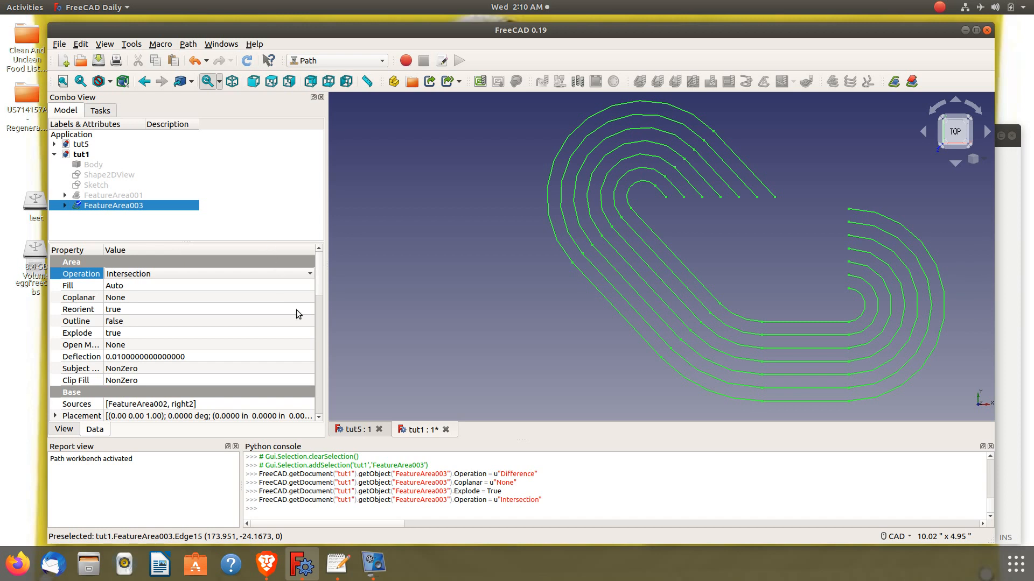
click(320, 286)
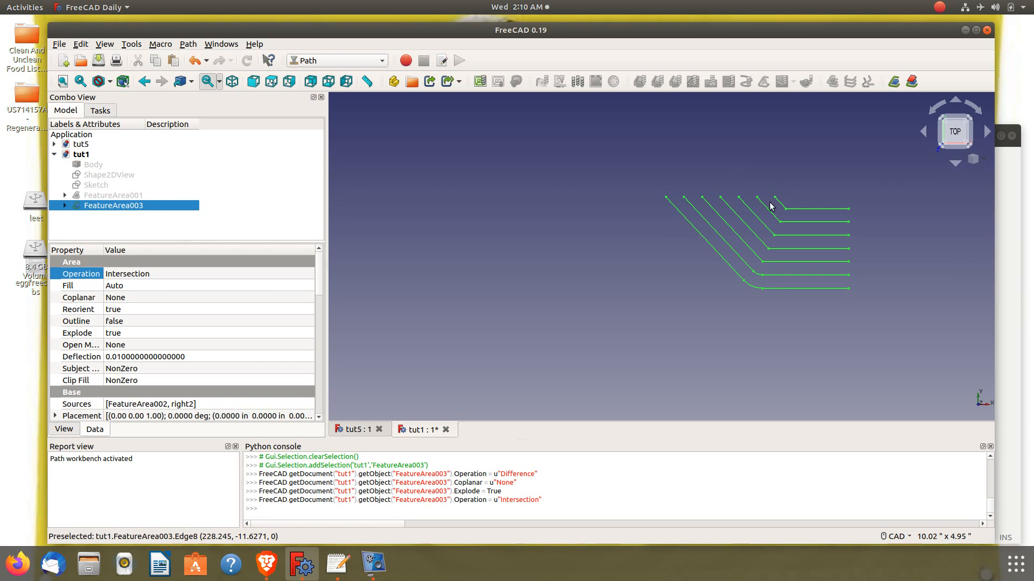
- Look at the finished toolpaths in the tut5 document and return to tut1
click(357, 430)
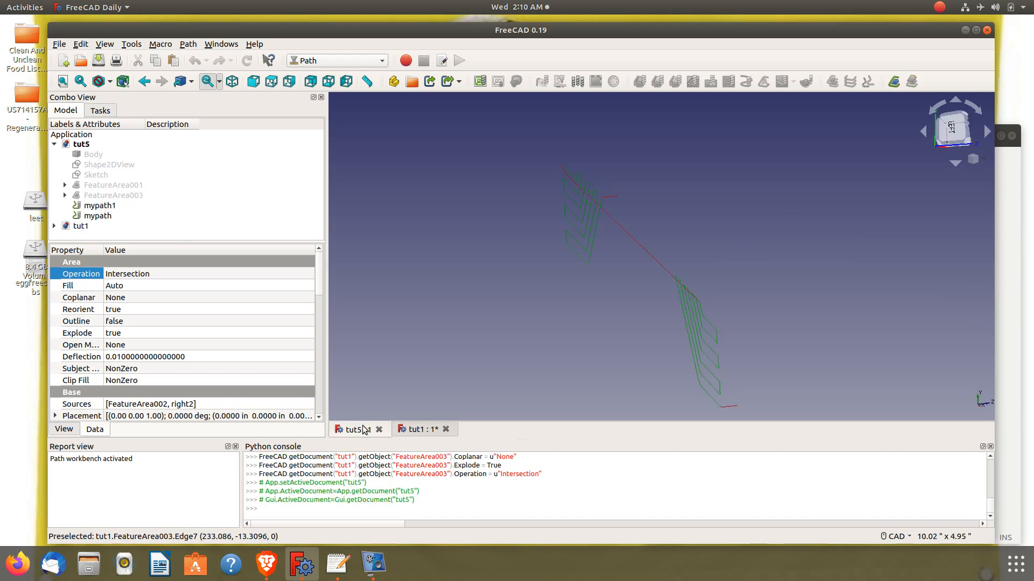
click(422, 429)
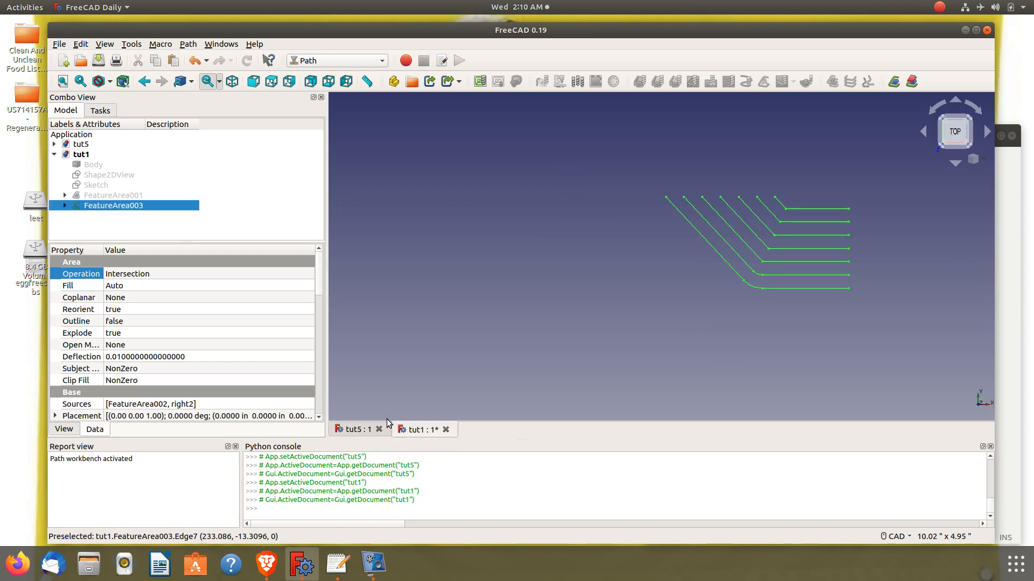
- Hide FeatureArea003 and show FeatureArea001 in tut1
click(116, 196)
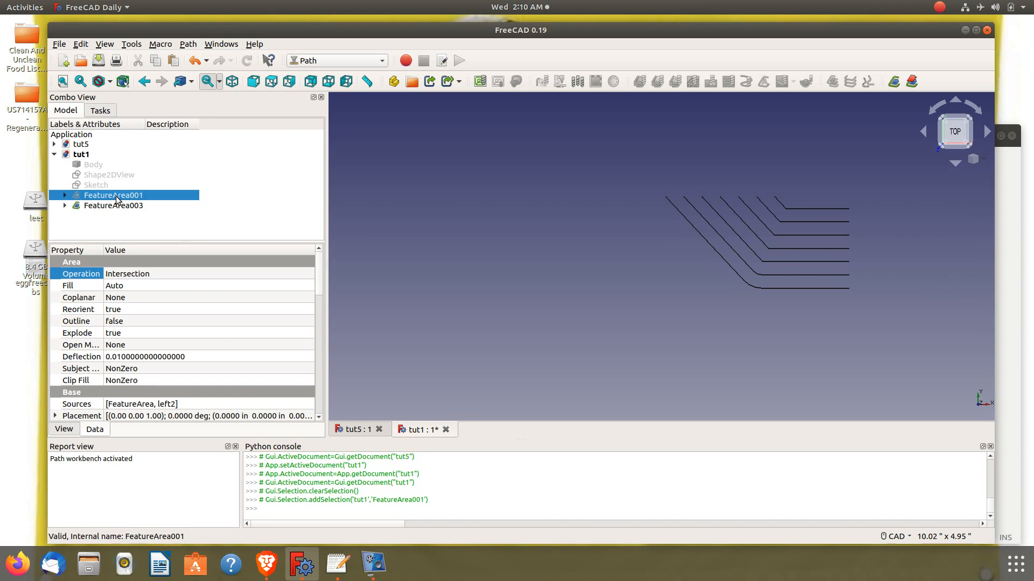
click(115, 205)
key(space)
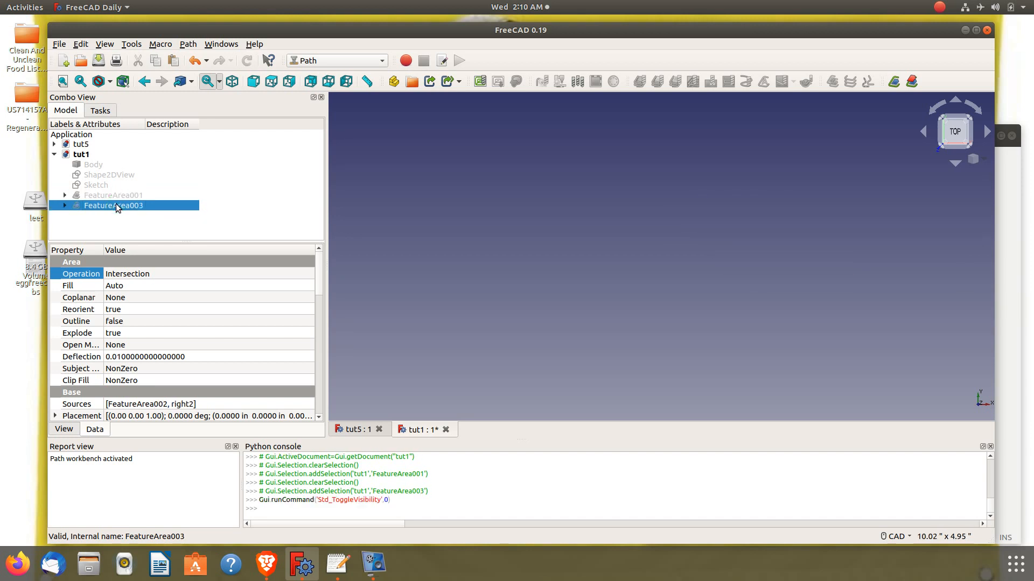
click(115, 196)
key(space)
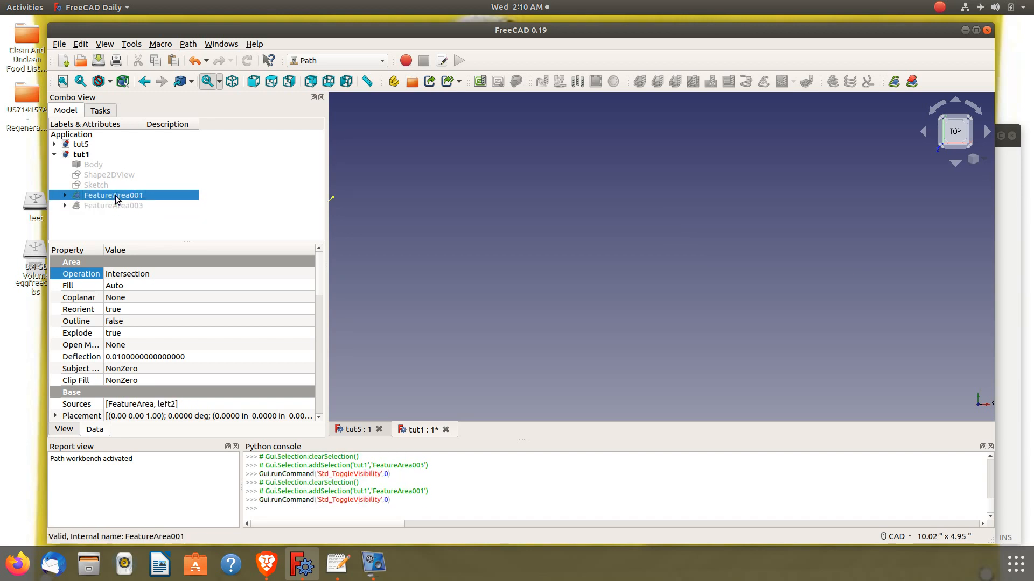
- Set the user macros location to the FeatureAreaTut folder and open WiretoPath.FCMacro for editing
scroll(567, 216, down, 4)
middle_drag(567, 216, 674, 211)
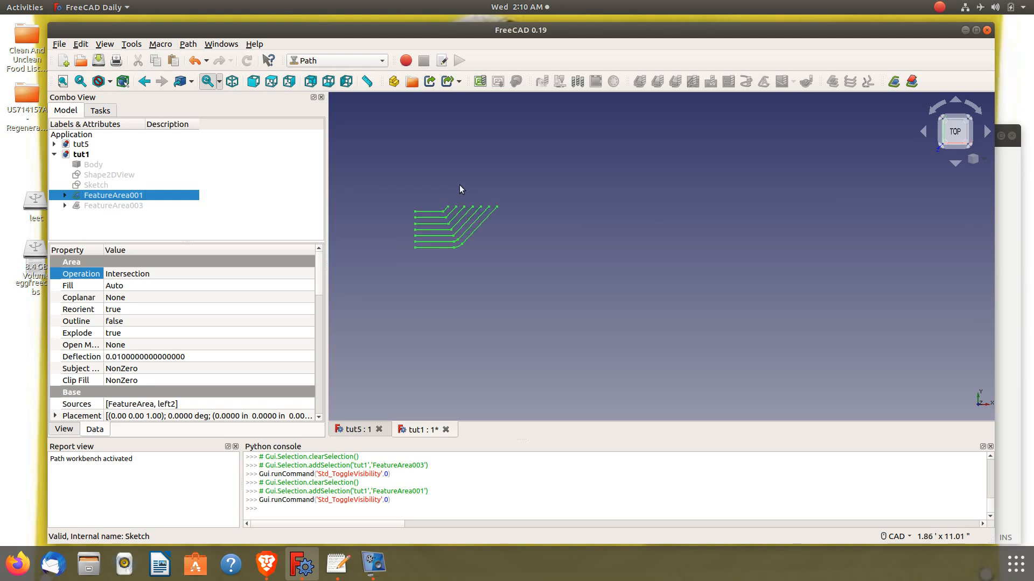
scroll(403, 190, up, 5)
scroll(471, 224, down, 1)
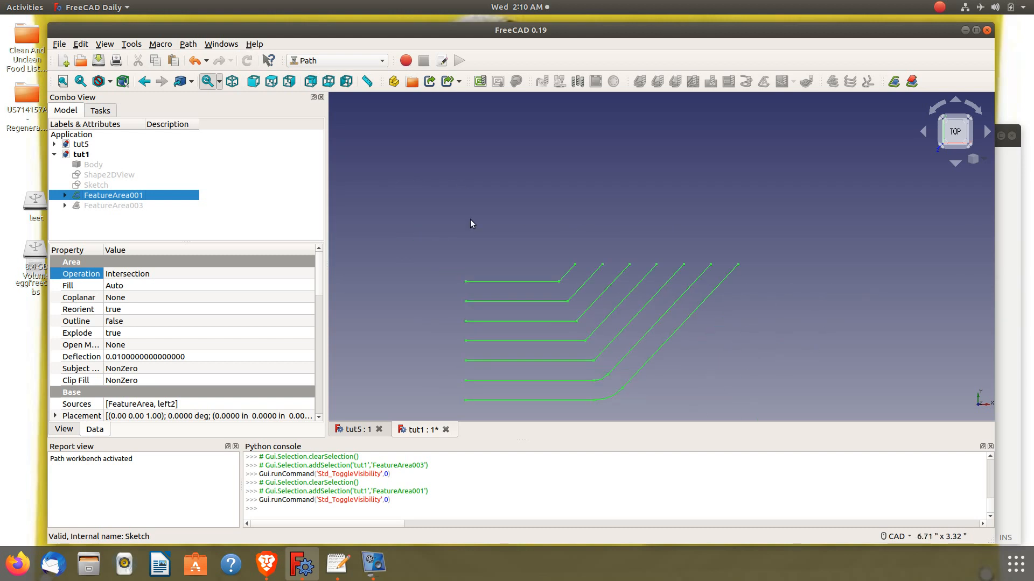
click(445, 56)
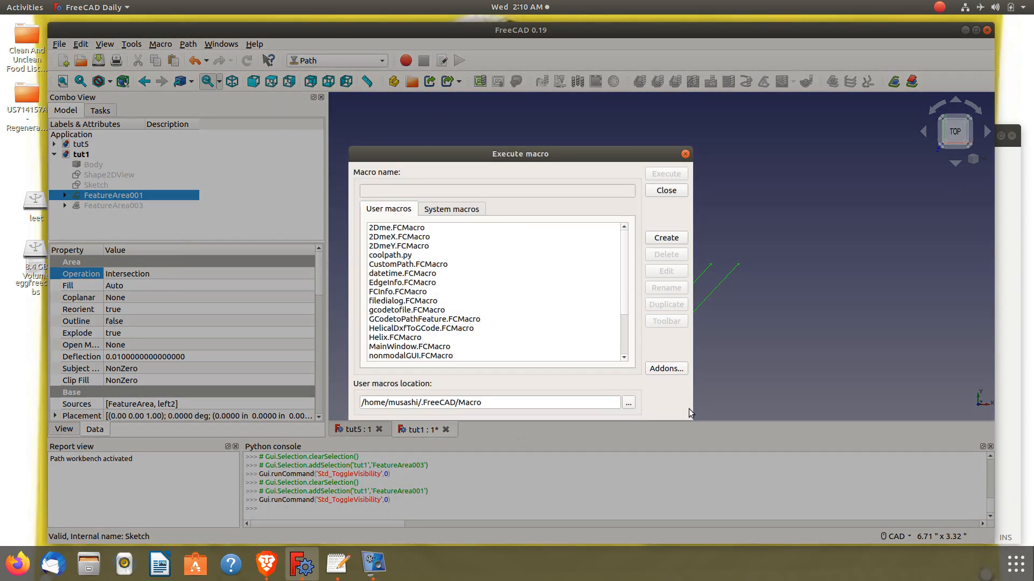
click(627, 402)
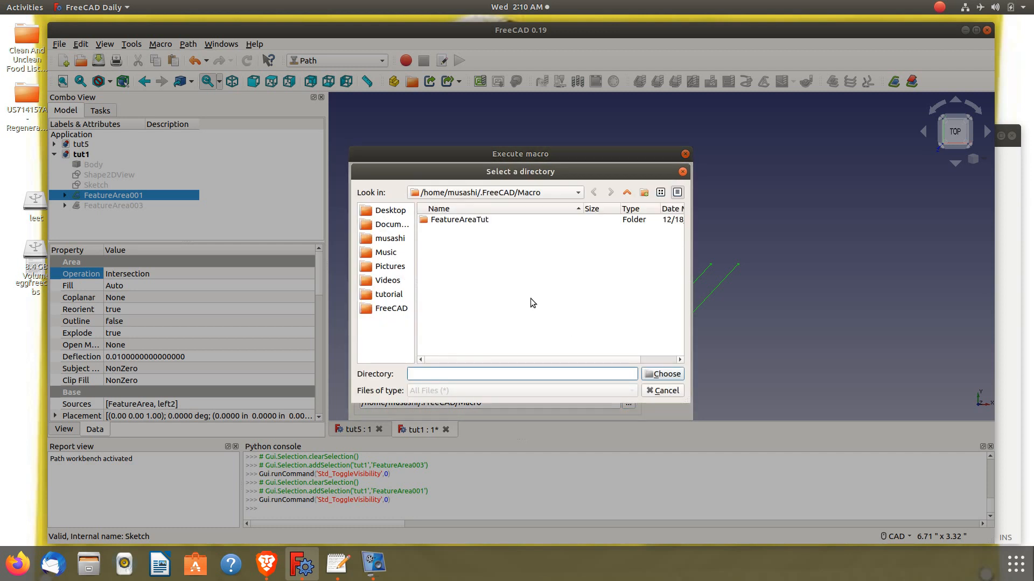
click(483, 220)
click(663, 377)
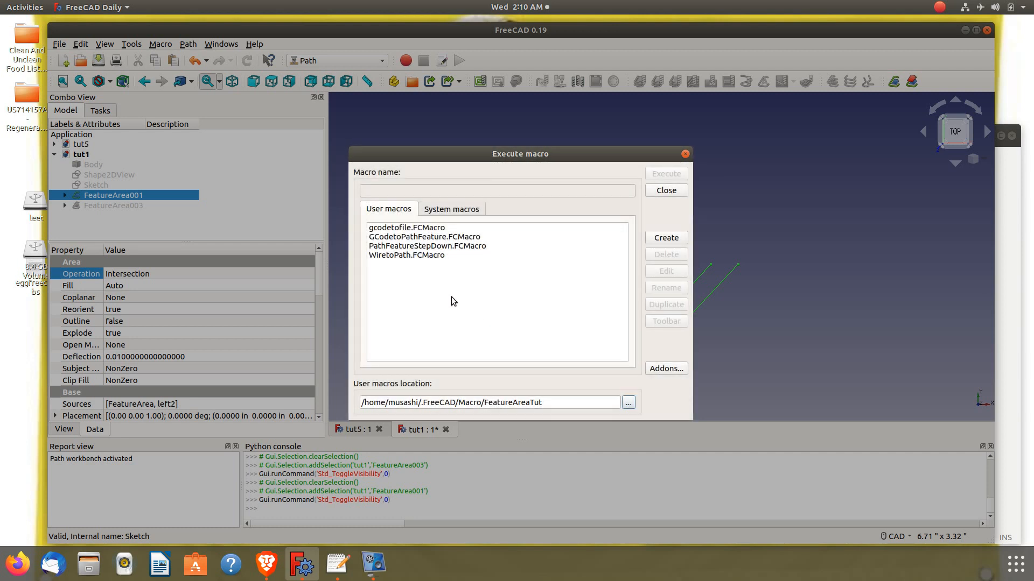
click(400, 255)
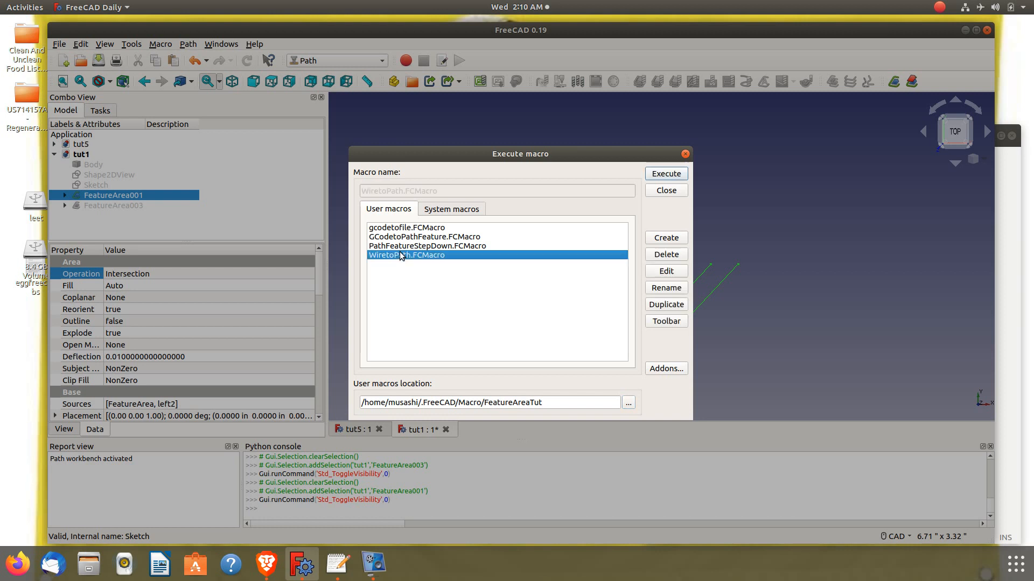
click(672, 272)
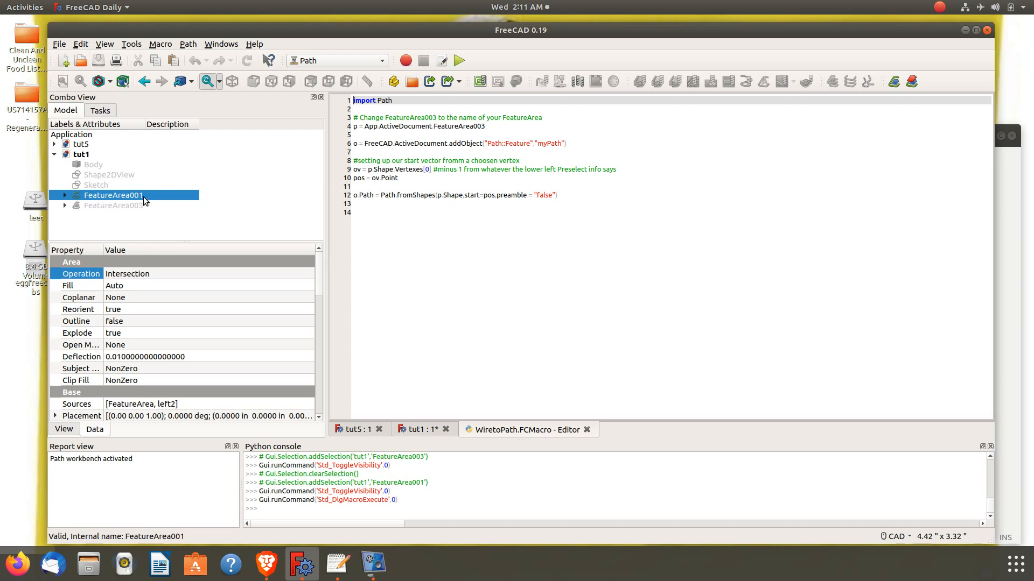
- Change the feature area that the WiretoPath macro references on line 4 to FeatureArea001
click(494, 126)
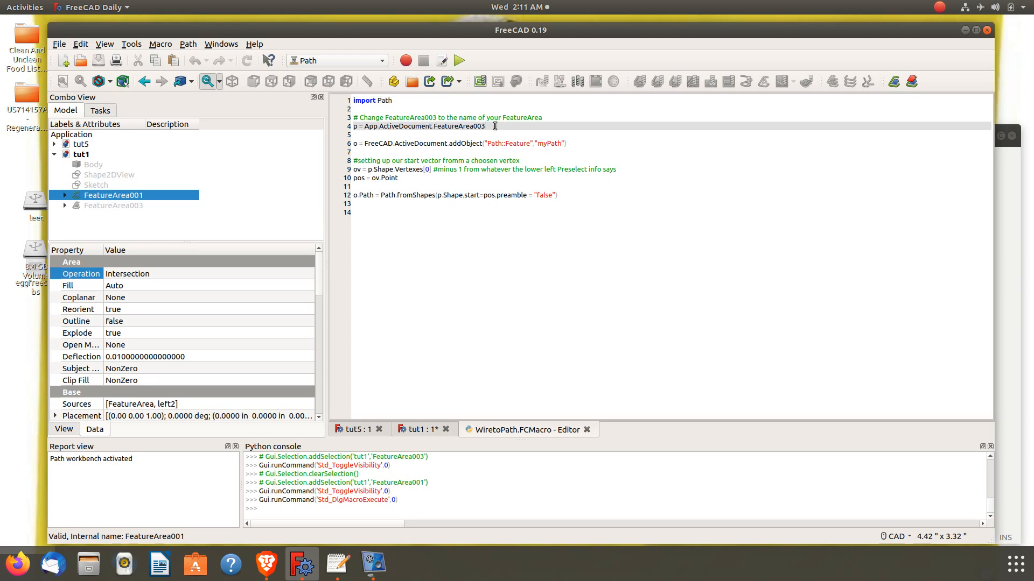
key(BackSpace)
text(1)
- Find the start vertex on FeatureArea001, set the macro's Vertexes index to 21 and run the macro
click(429, 170)
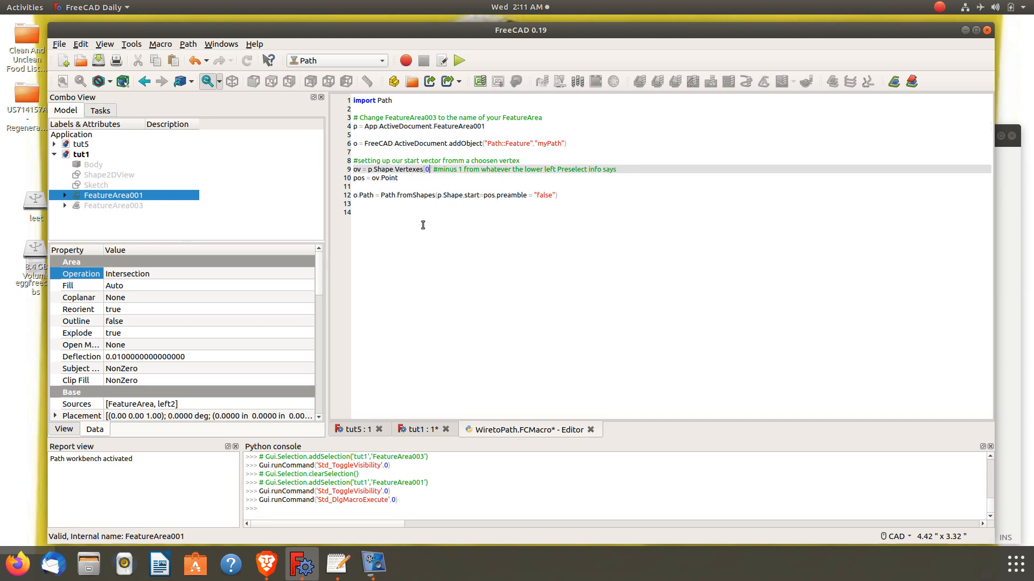
click(423, 431)
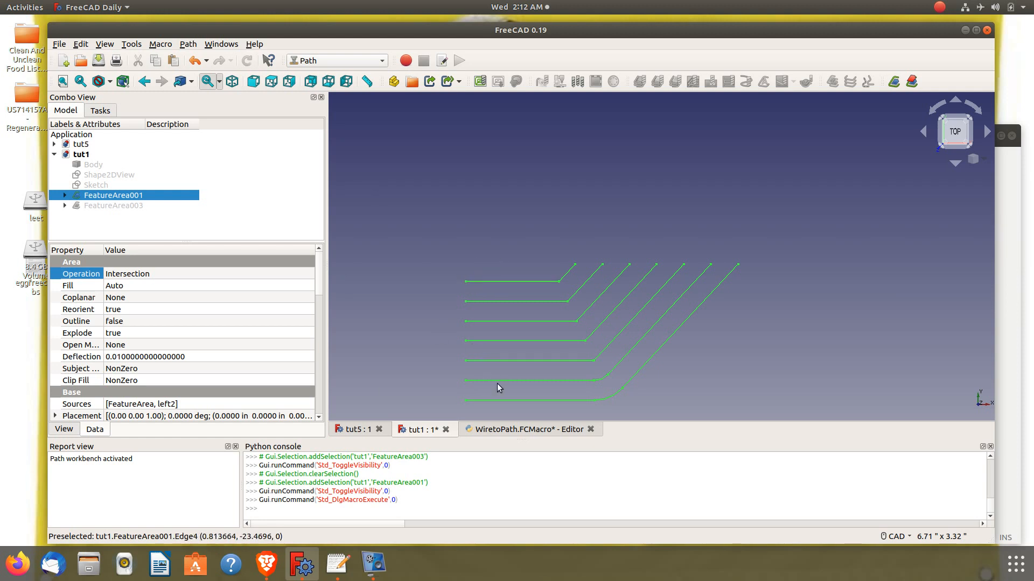
click(515, 429)
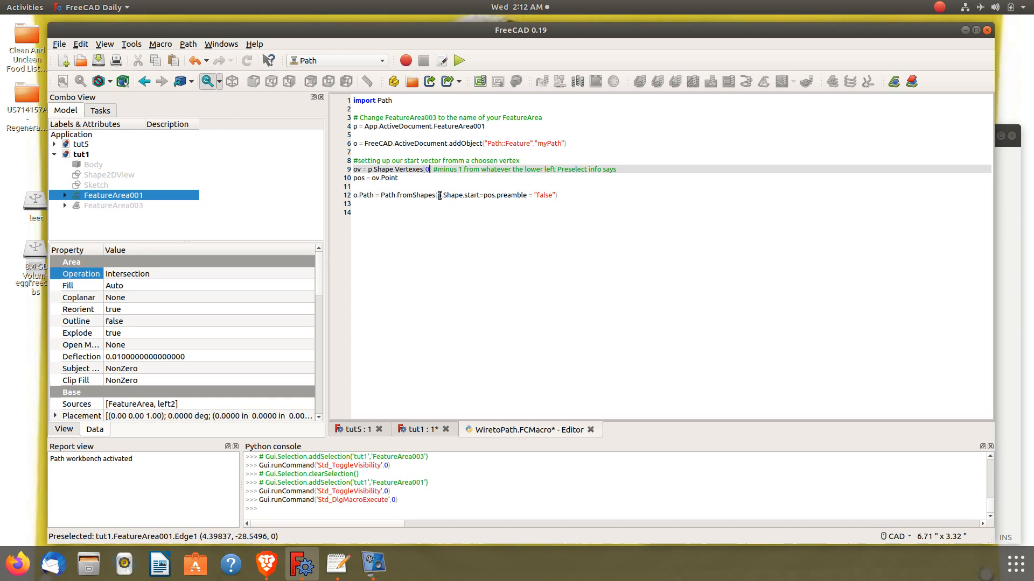
key(BackSpace)
text(21)
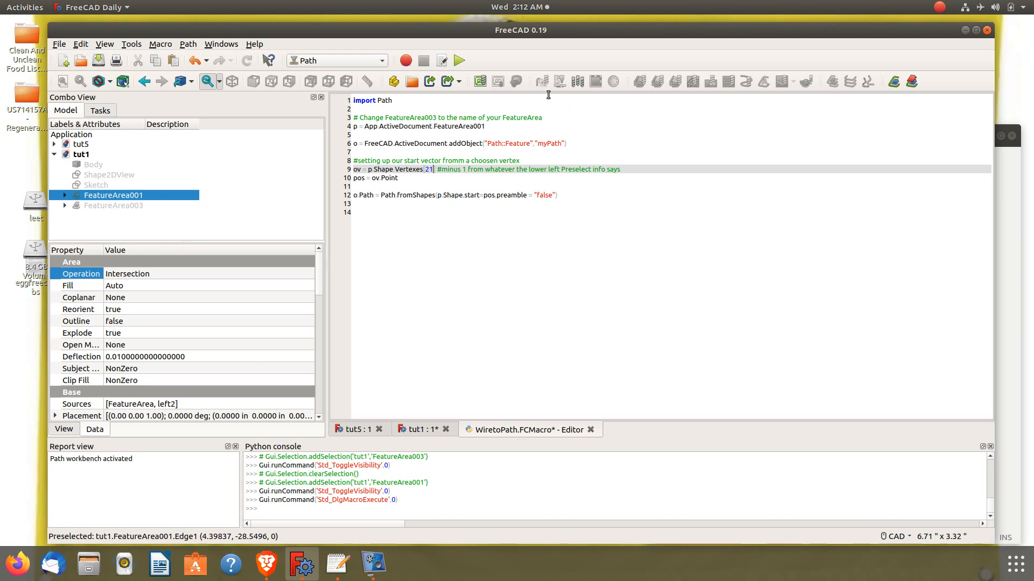
click(459, 61)
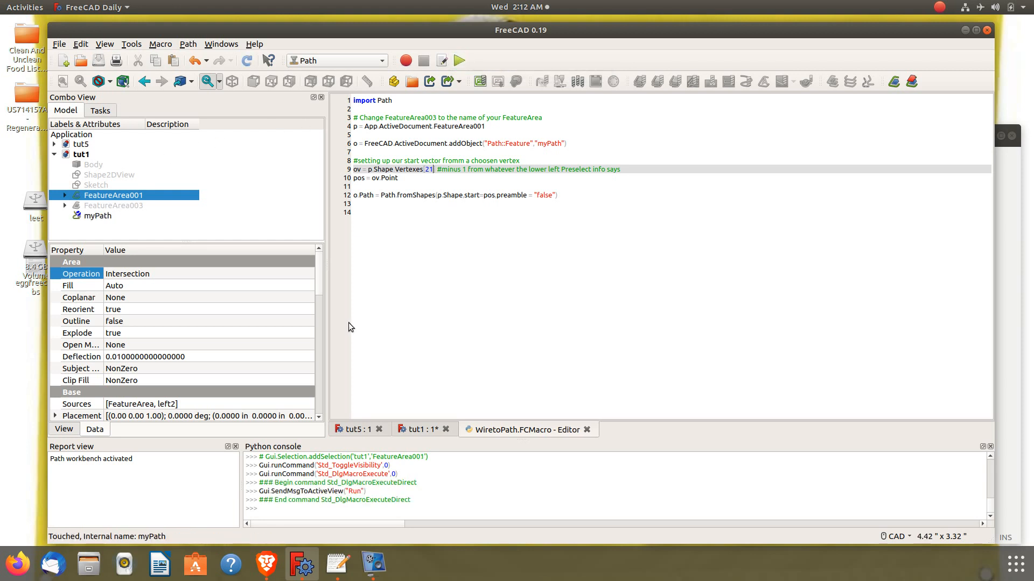
- Recompute tut1 and hide FeatureArea001 so only the generated myPath toolpath is shown
click(418, 429)
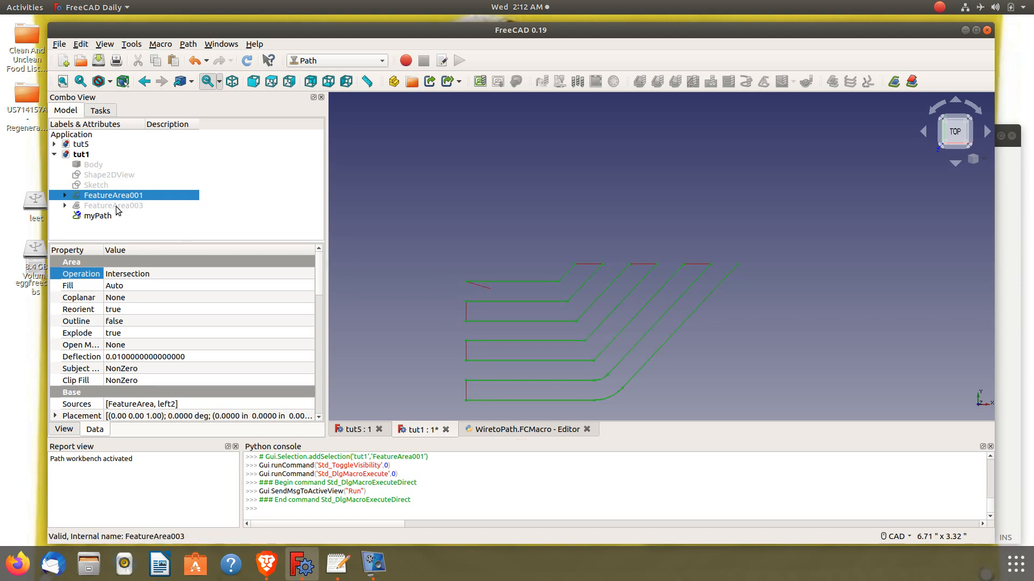
click(92, 216)
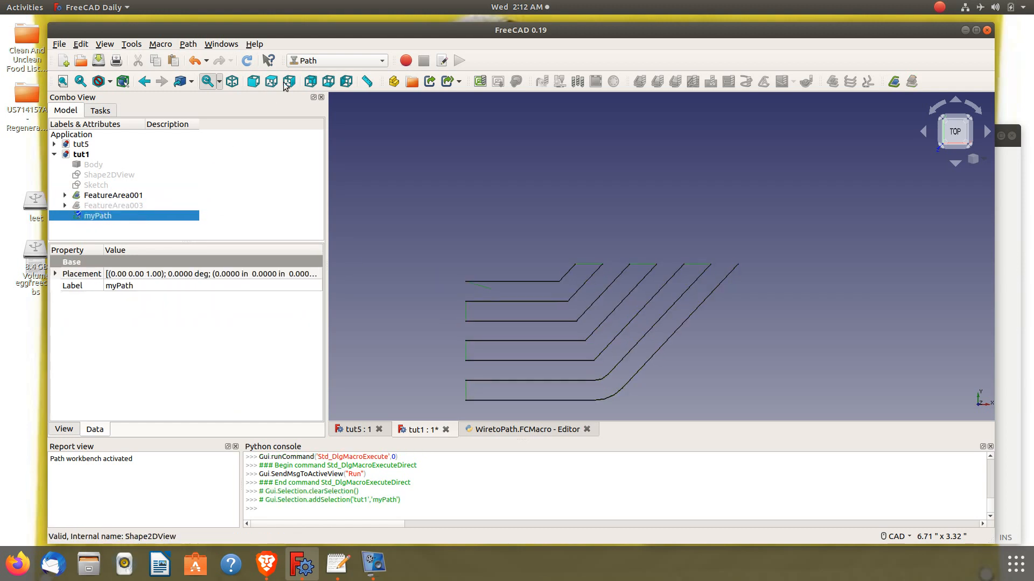
click(253, 63)
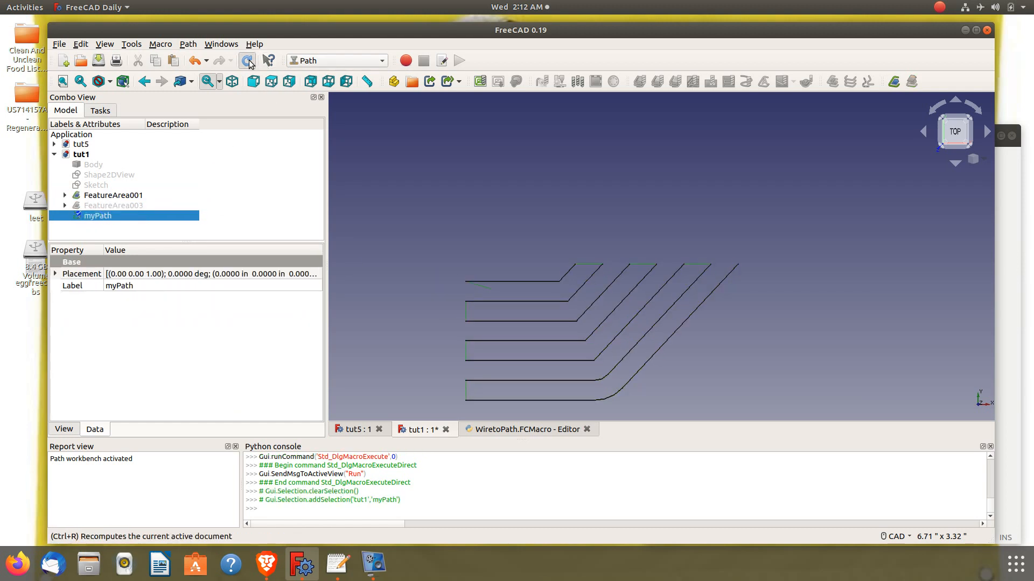
click(114, 196)
key(space)
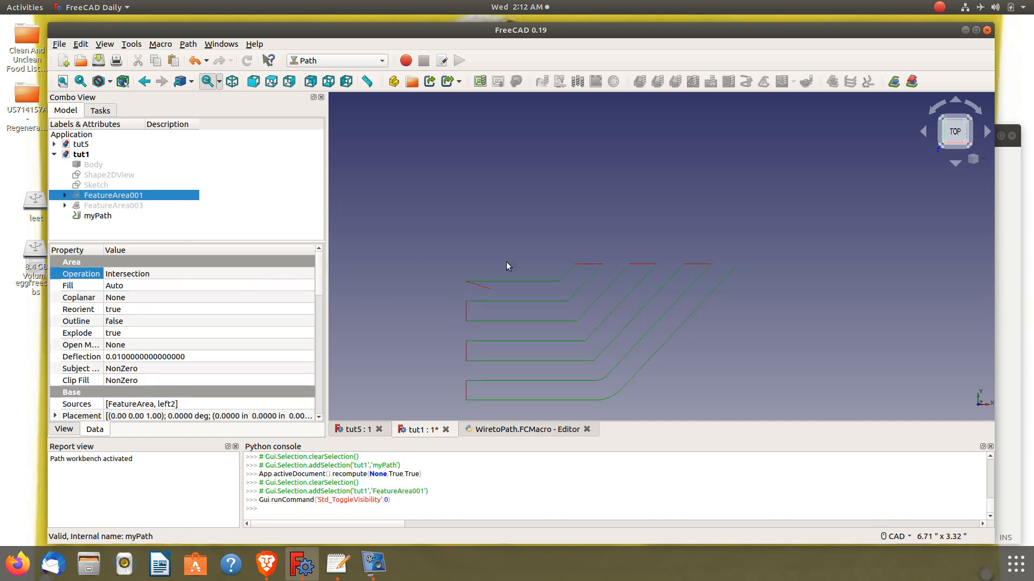
middle_drag(490, 245, 575, 235)
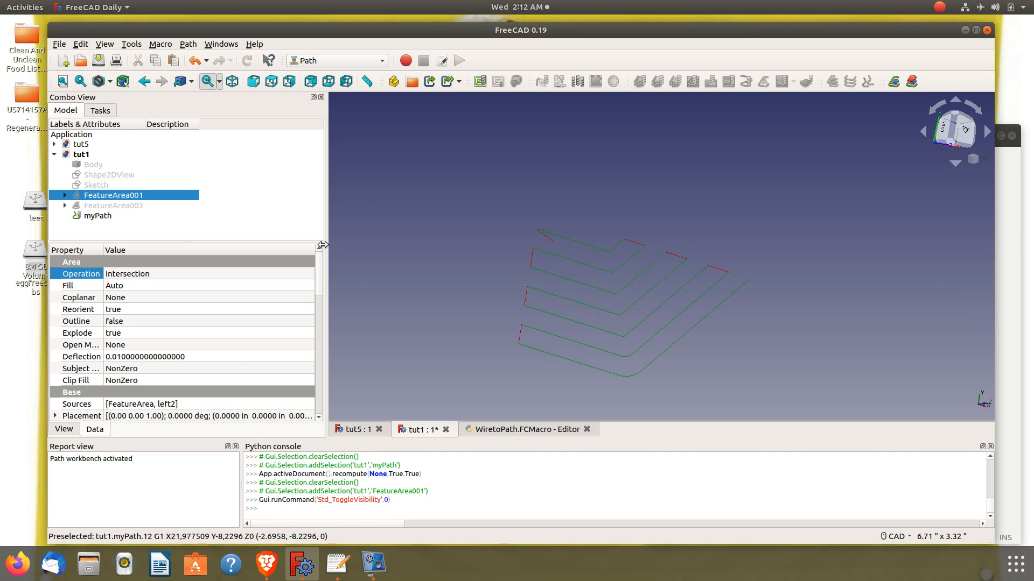
- Change the feature area that the WiretoPath macro references on line 4 to FeatureArea003
click(118, 209)
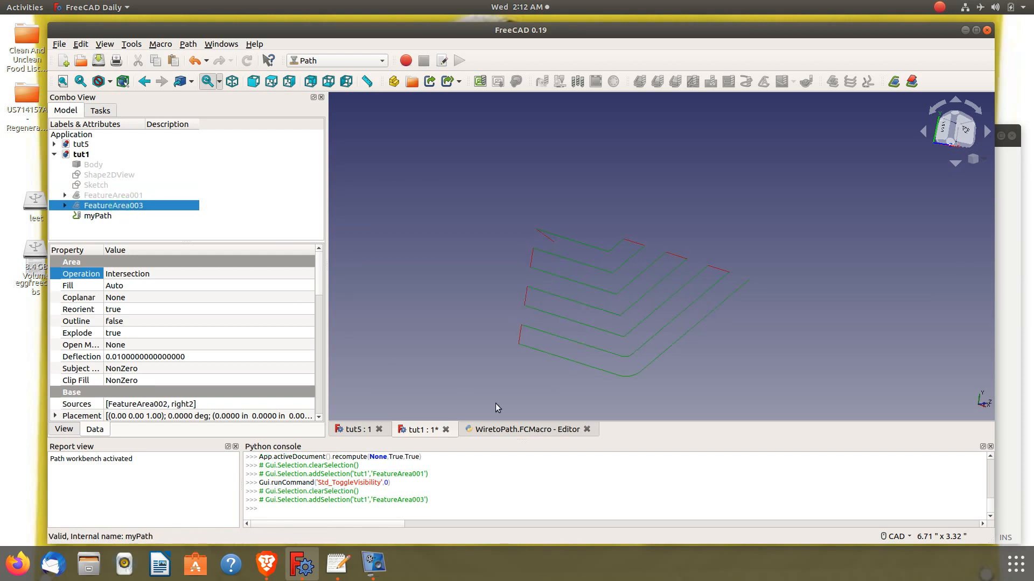
click(538, 430)
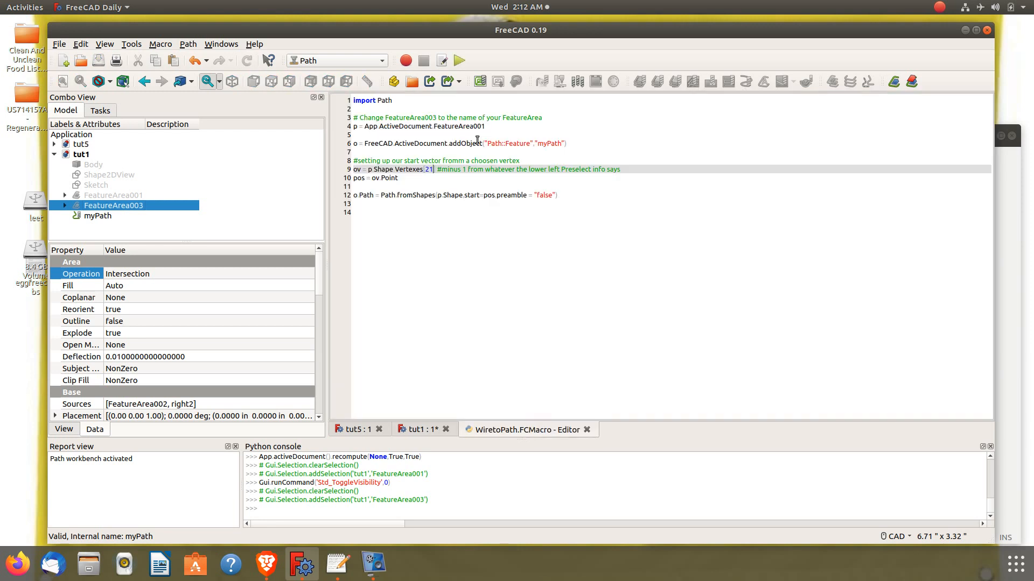
click(488, 129)
key(BackSpace)
text(3)
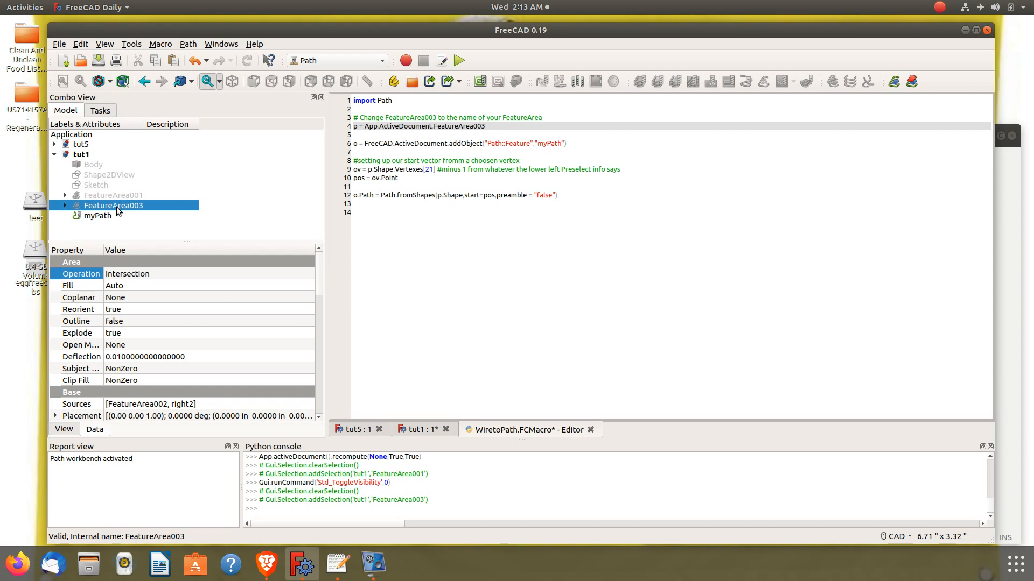
- Show FeatureArea003 in tut1 and identify the vertex where its path should start
click(413, 430)
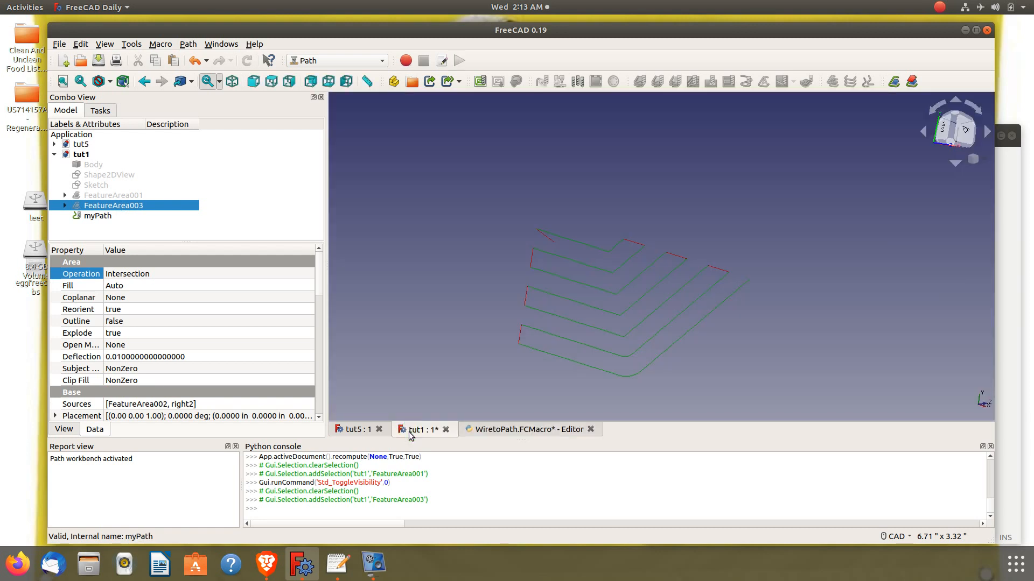
scroll(420, 180, down, 10)
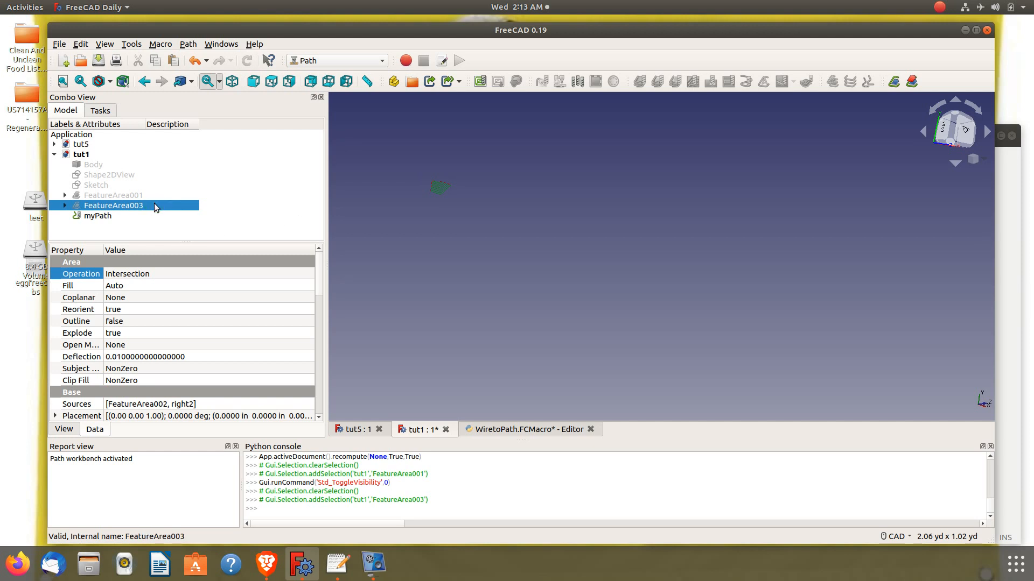
key(space)
scroll(501, 191, up, 4)
scroll(517, 196, up, 3)
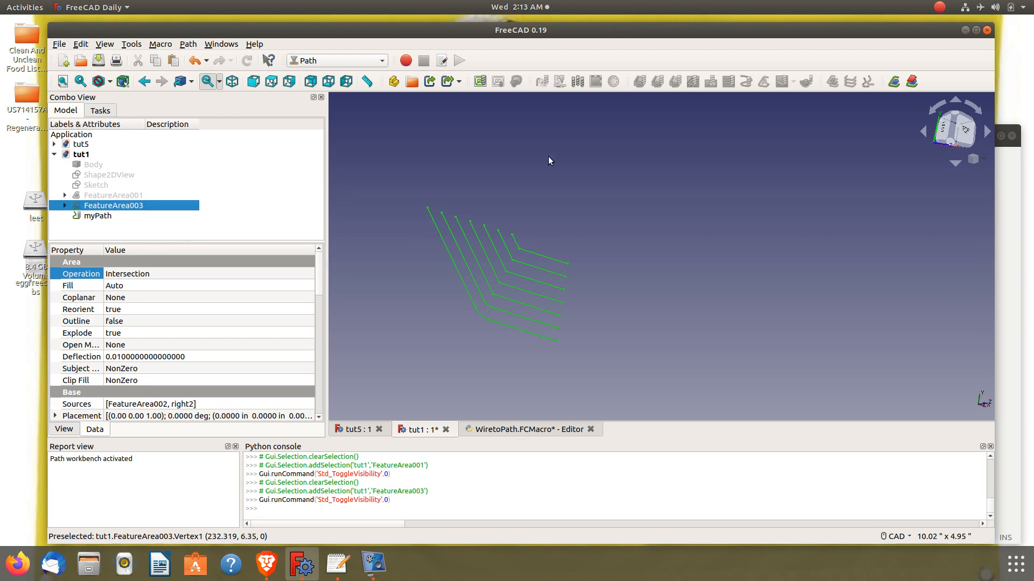
- Set the macro's Vertexes index to 0 and run it to generate the path for FeatureArea003
click(515, 429)
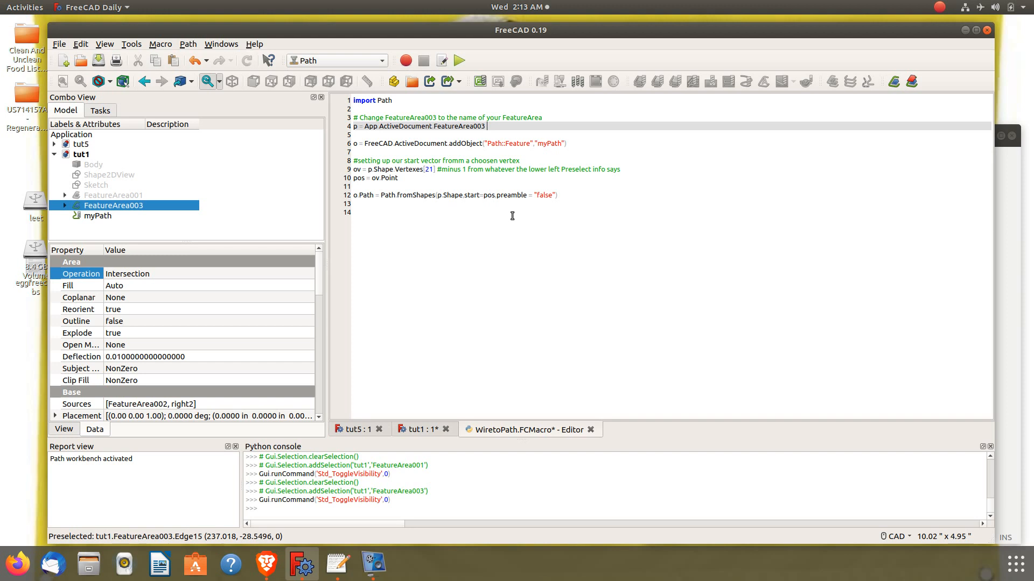
click(433, 169)
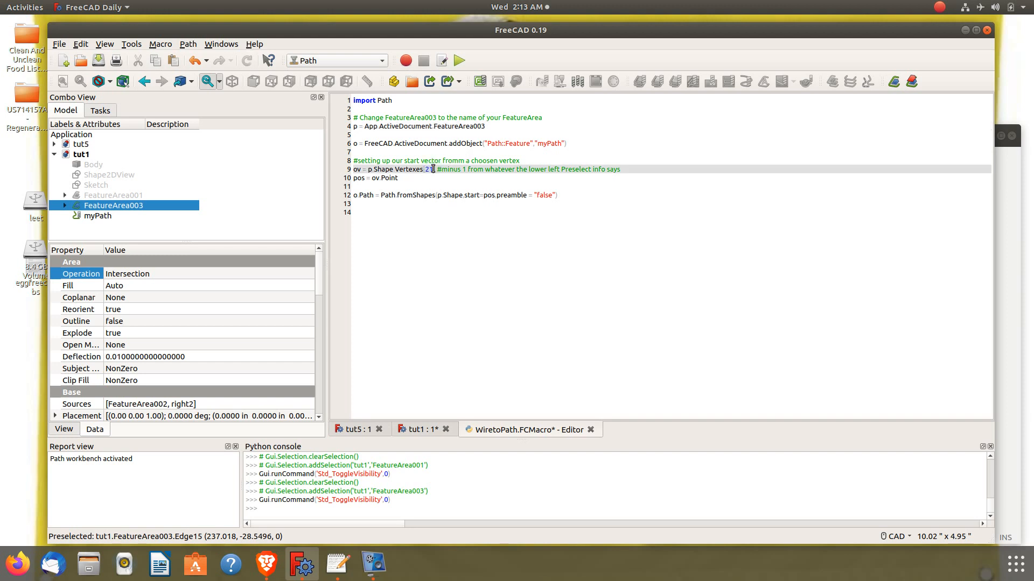
key(BackSpace)
key(BackSpace)
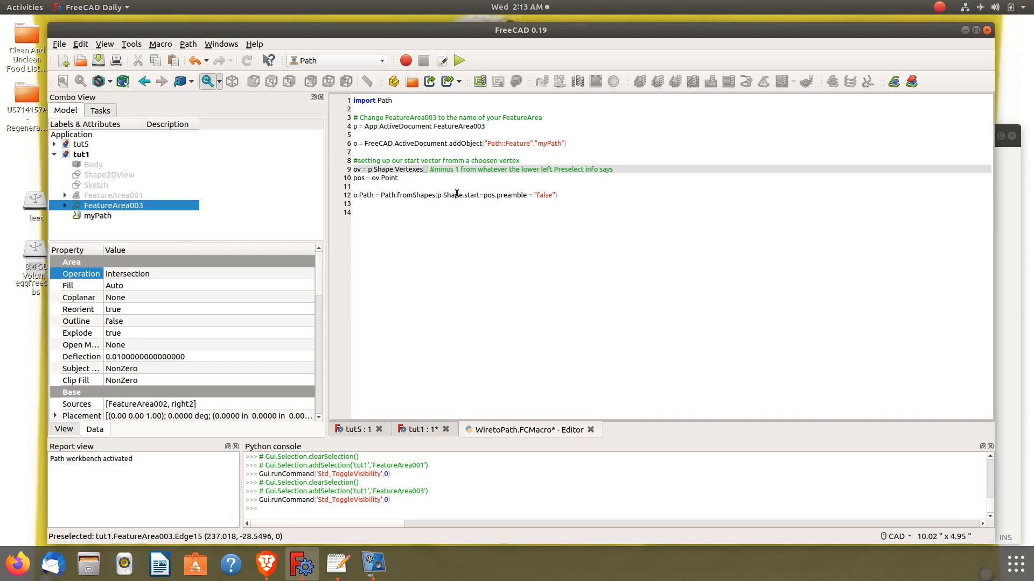
text(0)
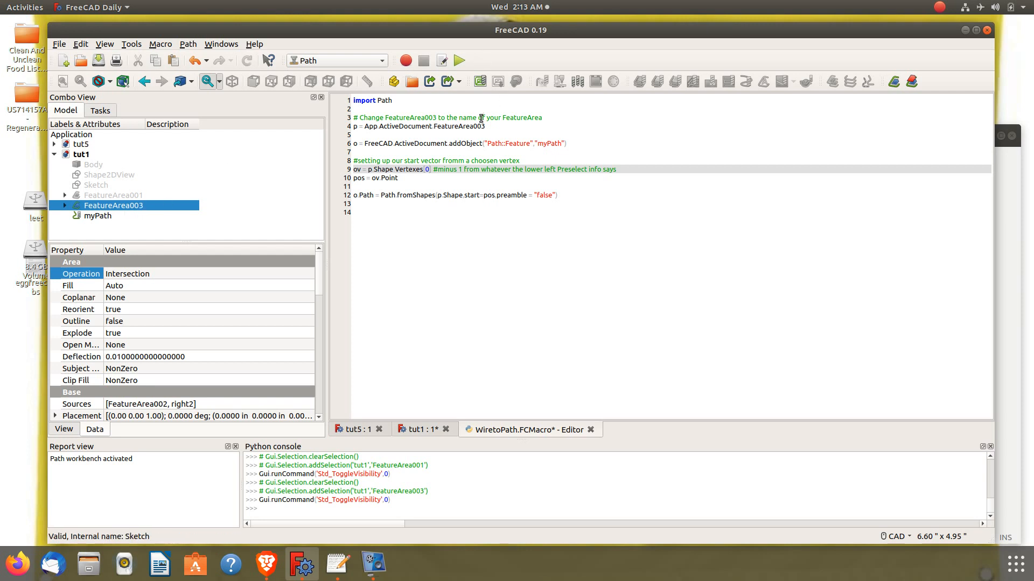
click(458, 62)
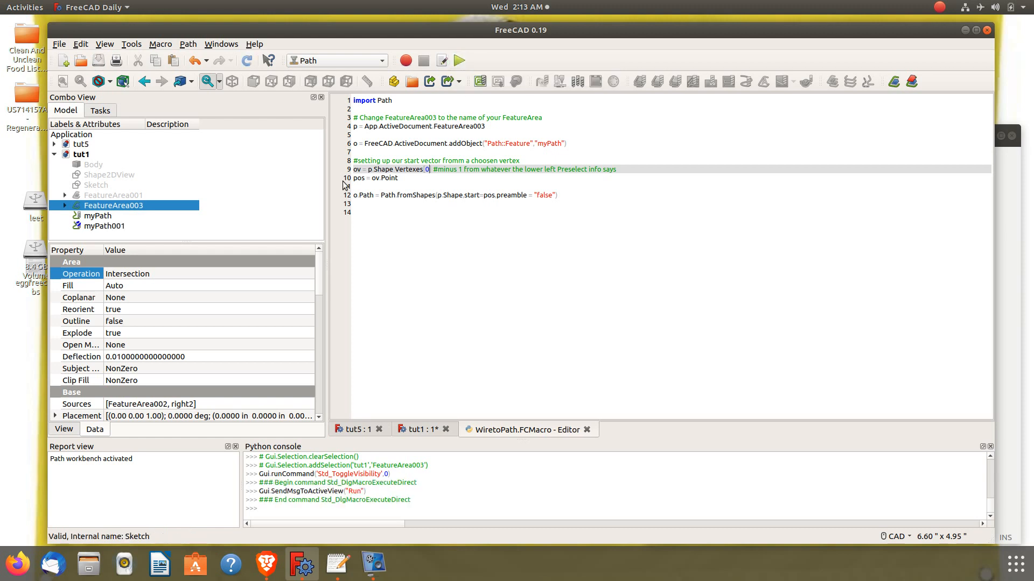
click(110, 226)
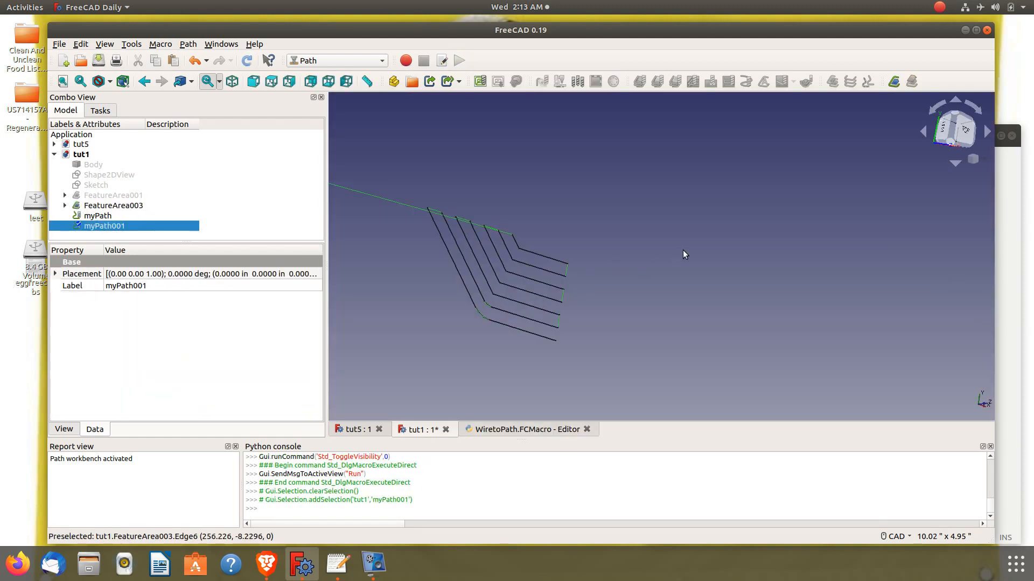
- Recompute the tut1 document and hide FeatureArea003 so only the myPath and myPath001 toolpaths are displayed
scroll(683, 249, down, 5)
scroll(620, 249, up, 2)
scroll(618, 249, up, 1)
click(247, 60)
click(110, 206)
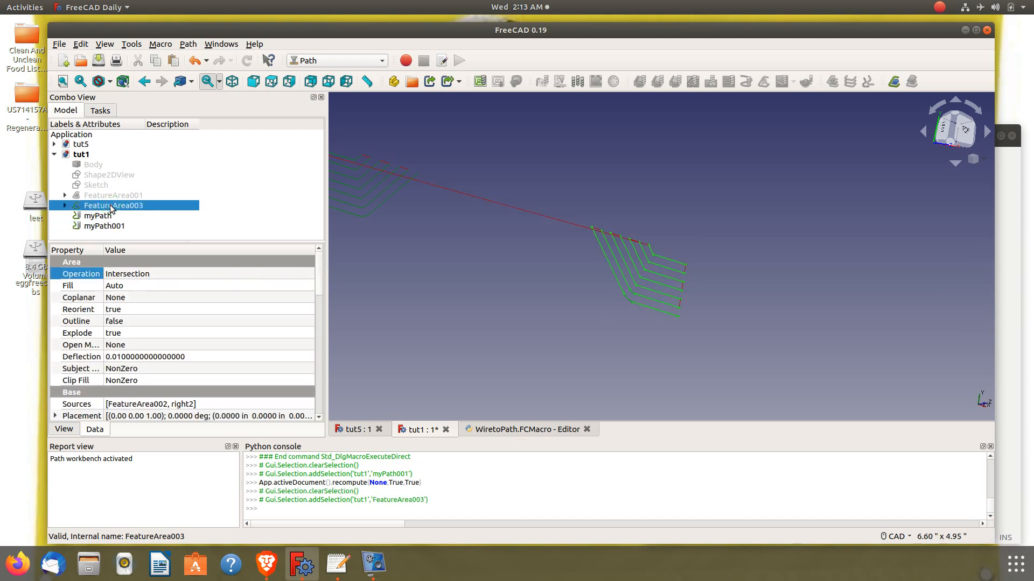
key(space)
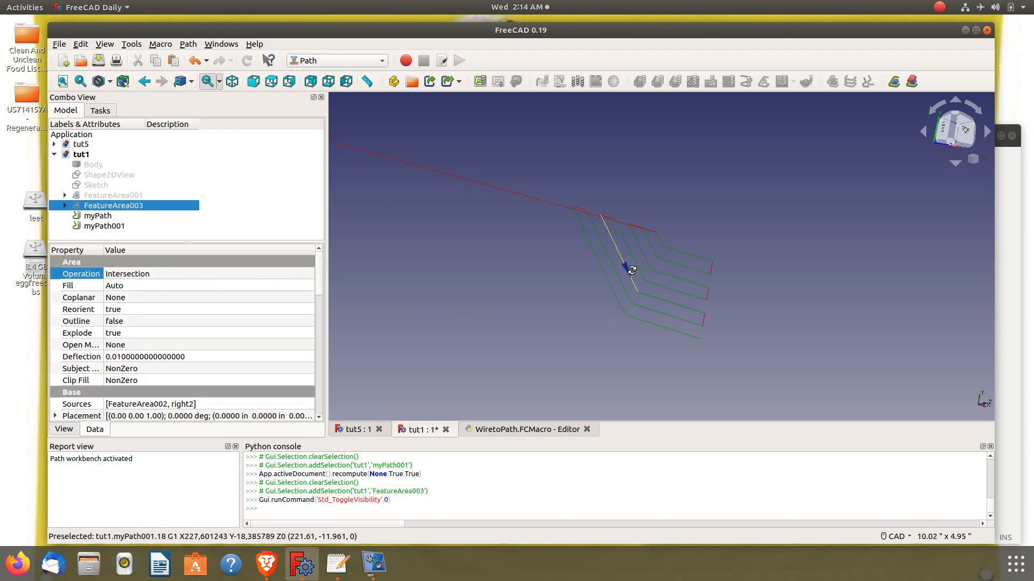
scroll(636, 278, down, 5)
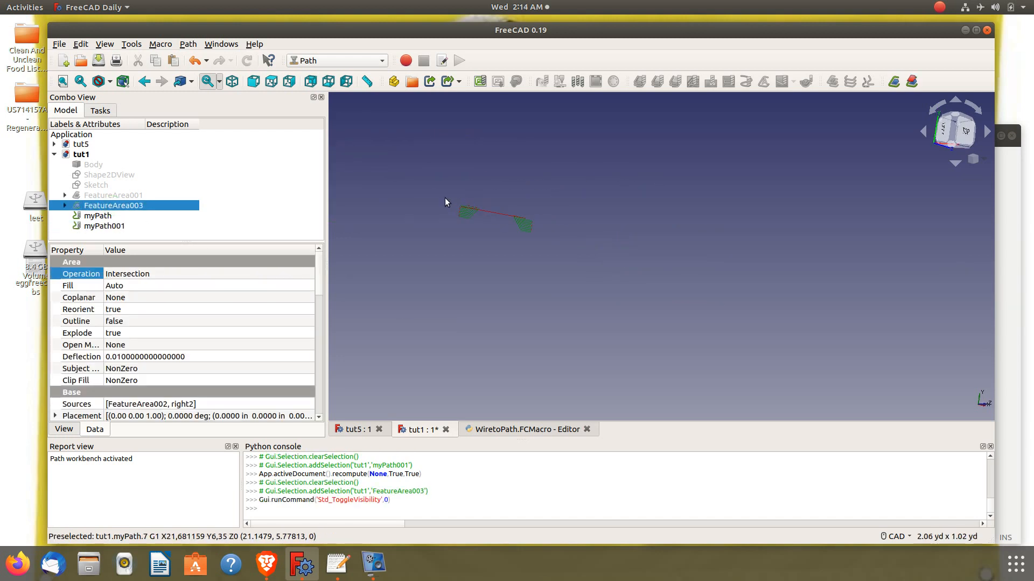
scroll(479, 199, up, 4)
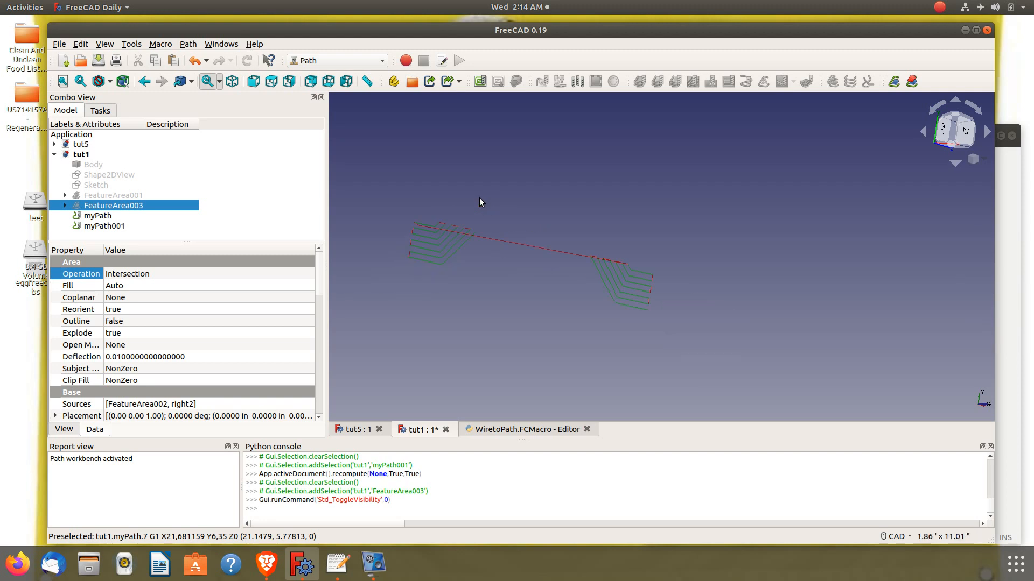
click(101, 217)
right_click(101, 218)
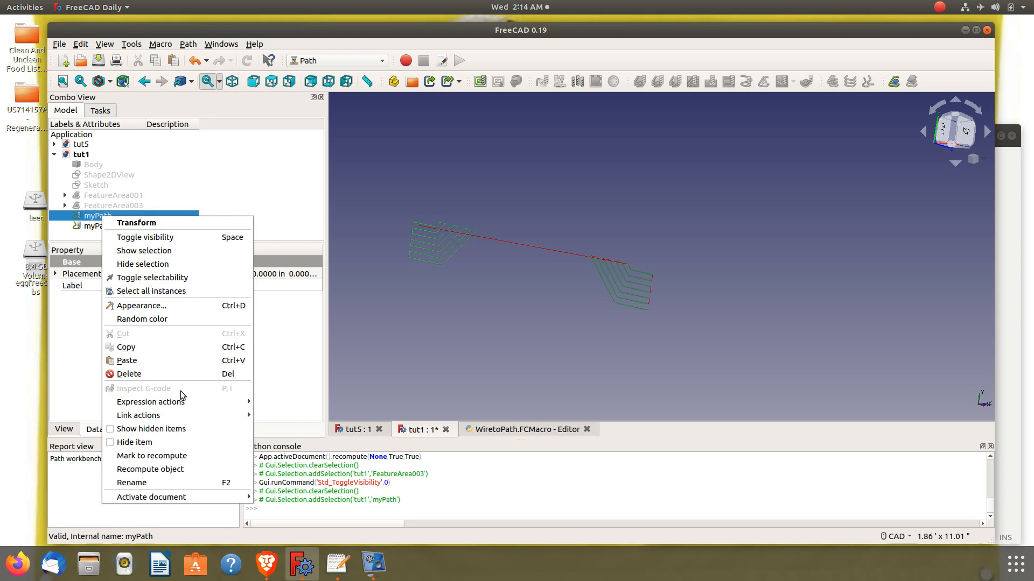
click(192, 44)
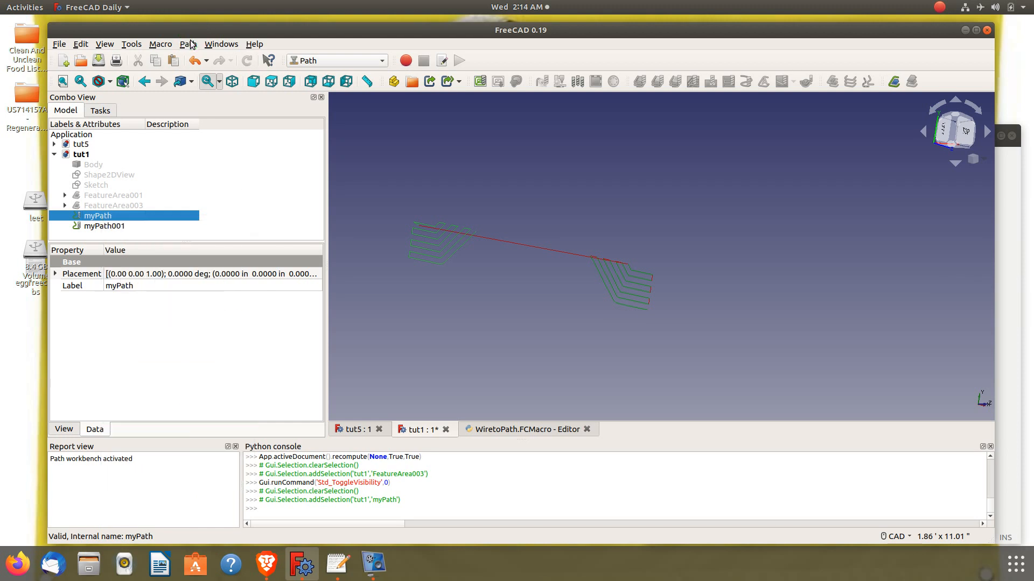
click(191, 45)
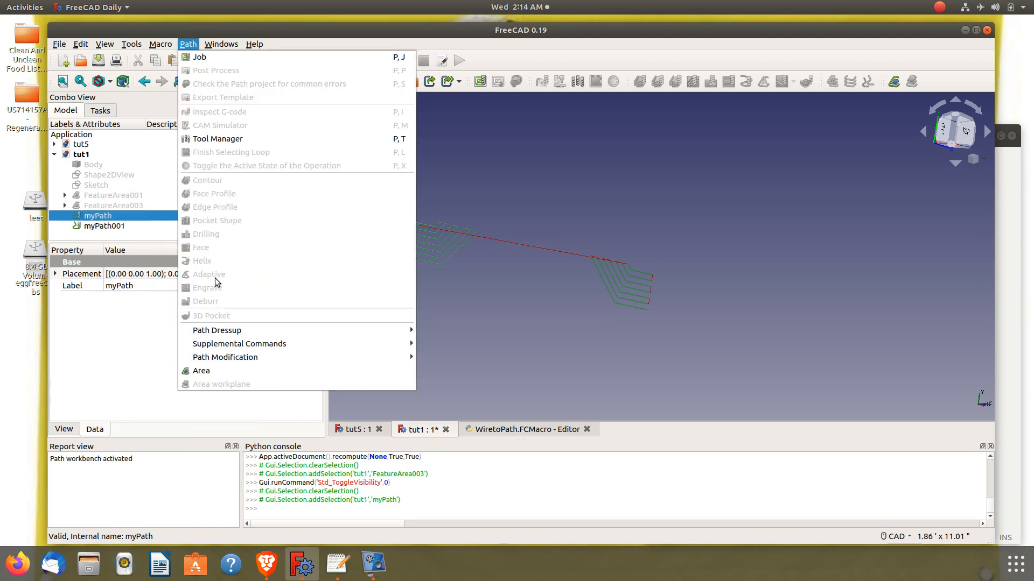
click(120, 216)
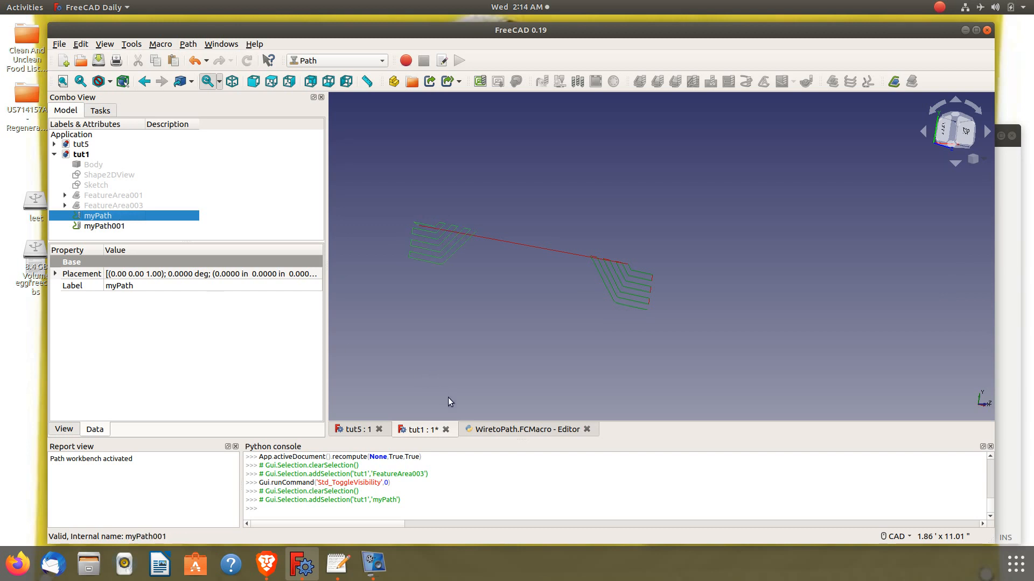
- Close the WiretoPath.FCMacro editor and open the user macro gcodetofile.FCMacro for editing
click(588, 429)
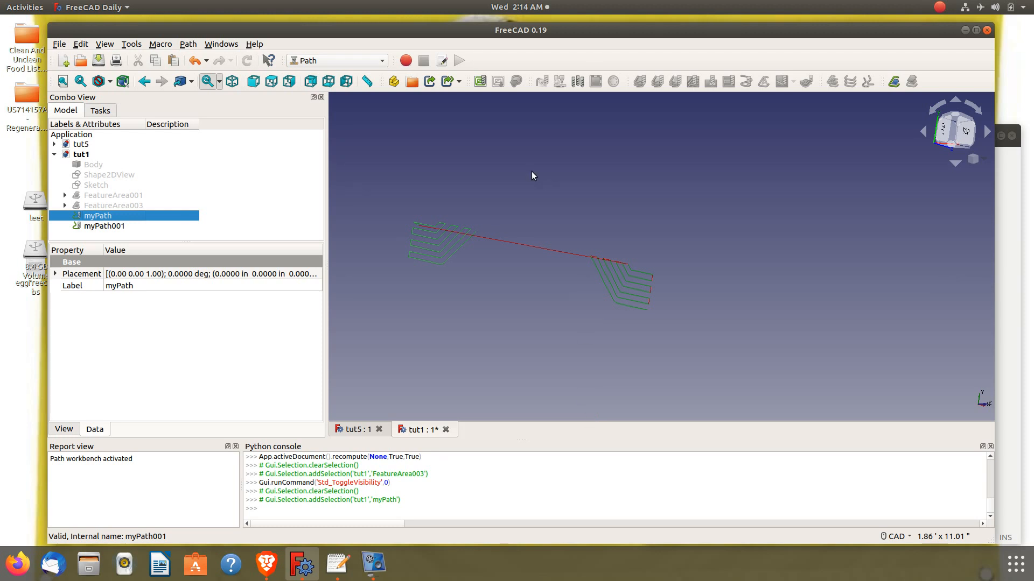
click(442, 60)
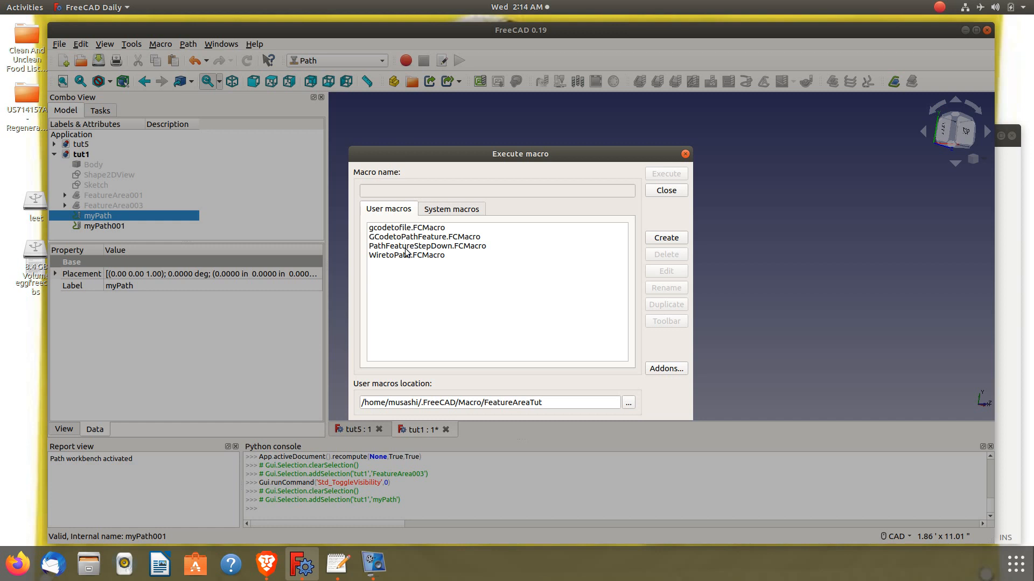
click(409, 228)
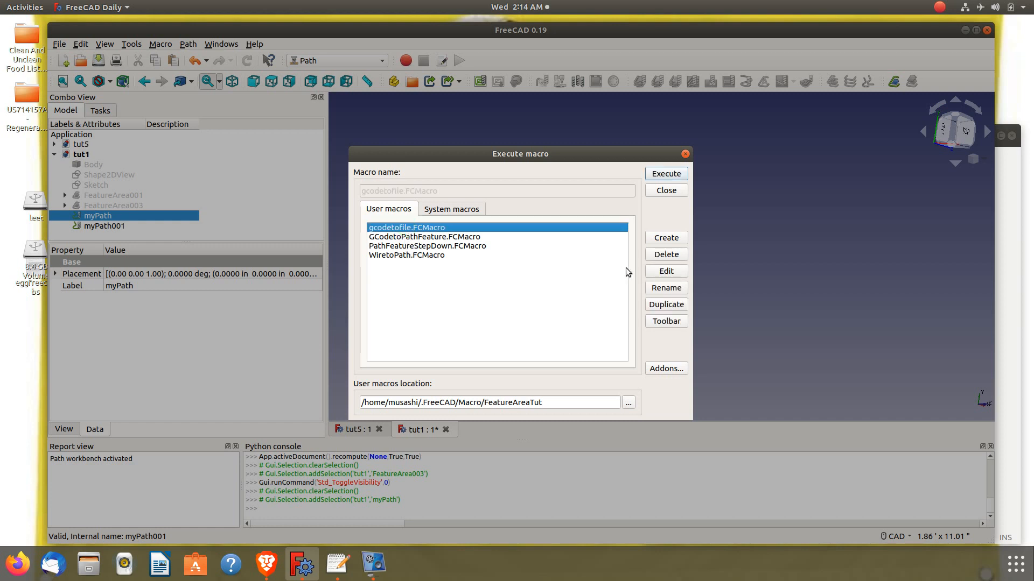
click(666, 271)
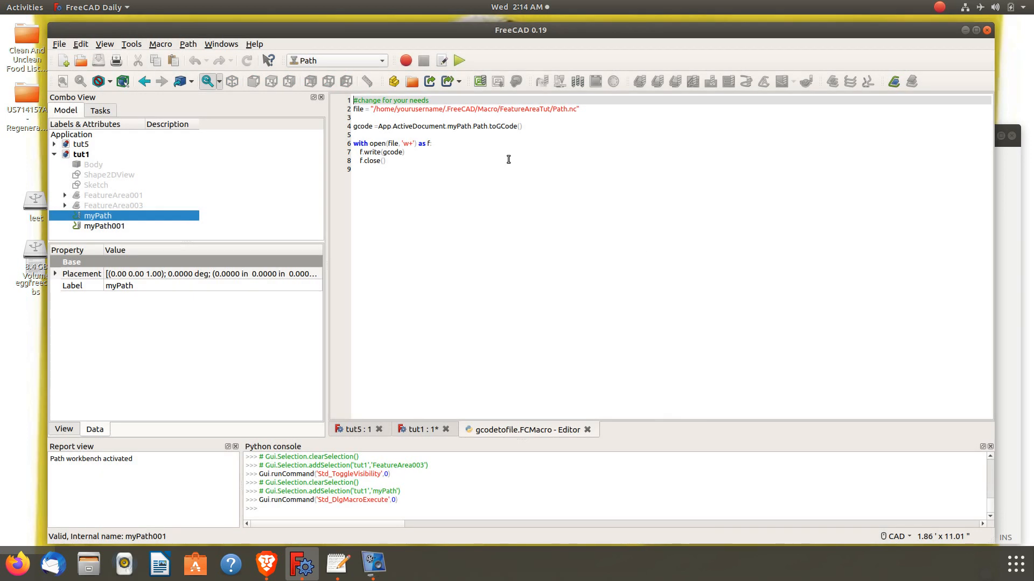
- Replace the "yourusername" placeholder in the macro's output file path with the account's username and execute the macro
click(442, 108)
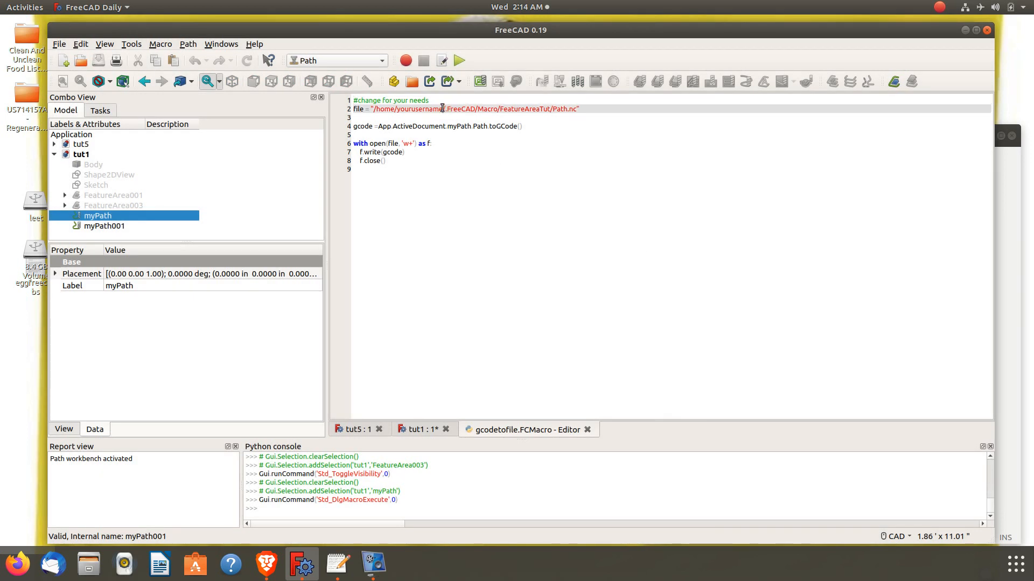
drag(442, 109, 397, 108)
text(musashi)
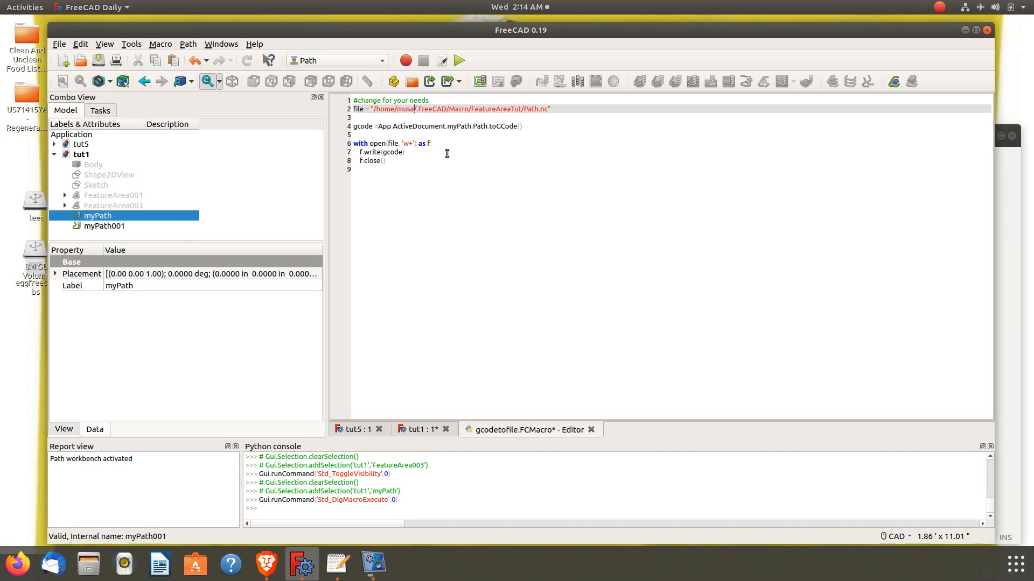
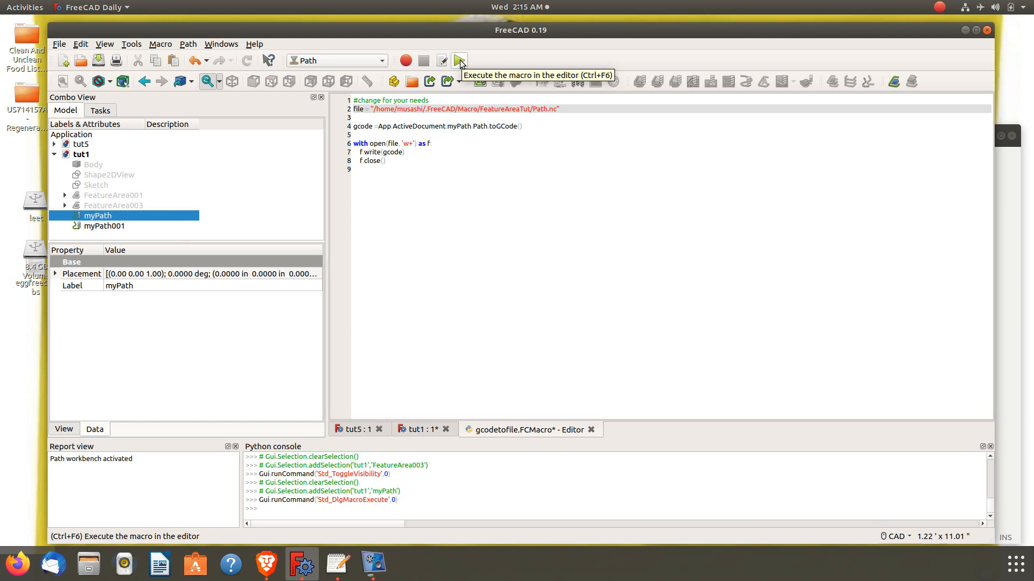
click(460, 59)
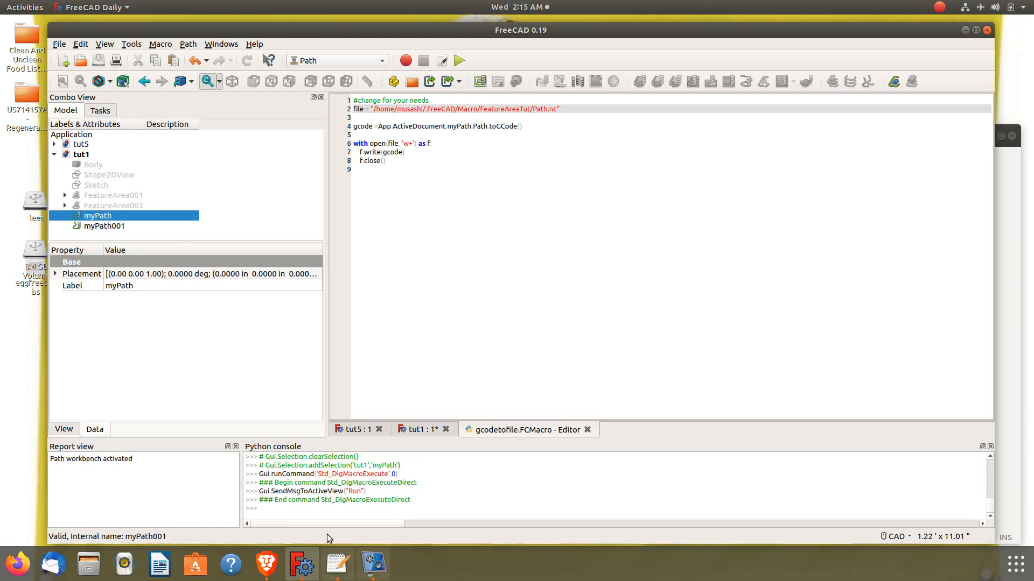
- Switch to the Files app and go to the .FreeCAD/Macro/FeatureAreaTut folder inside Home
click(88, 563)
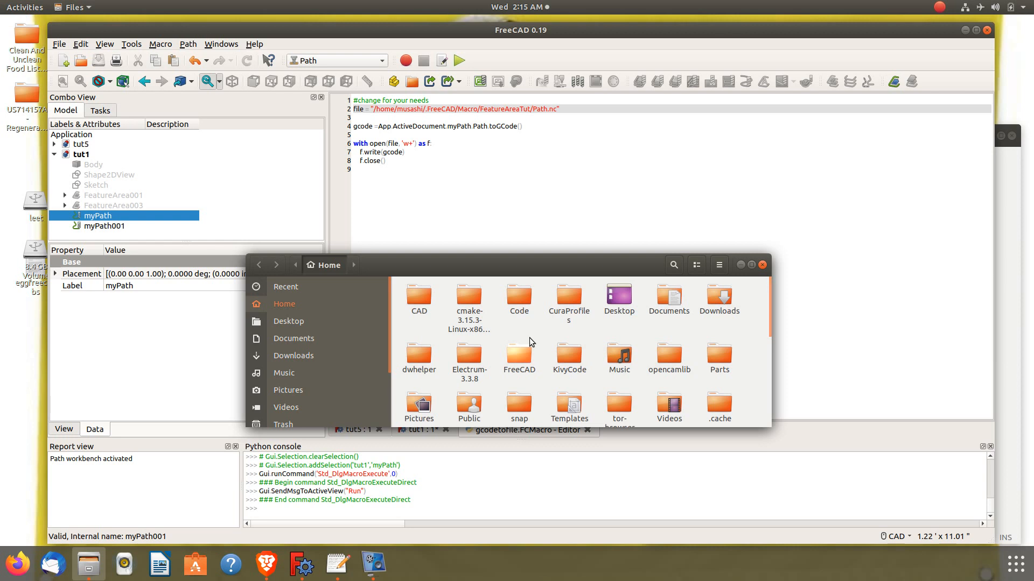
scroll(529, 338, down, 1)
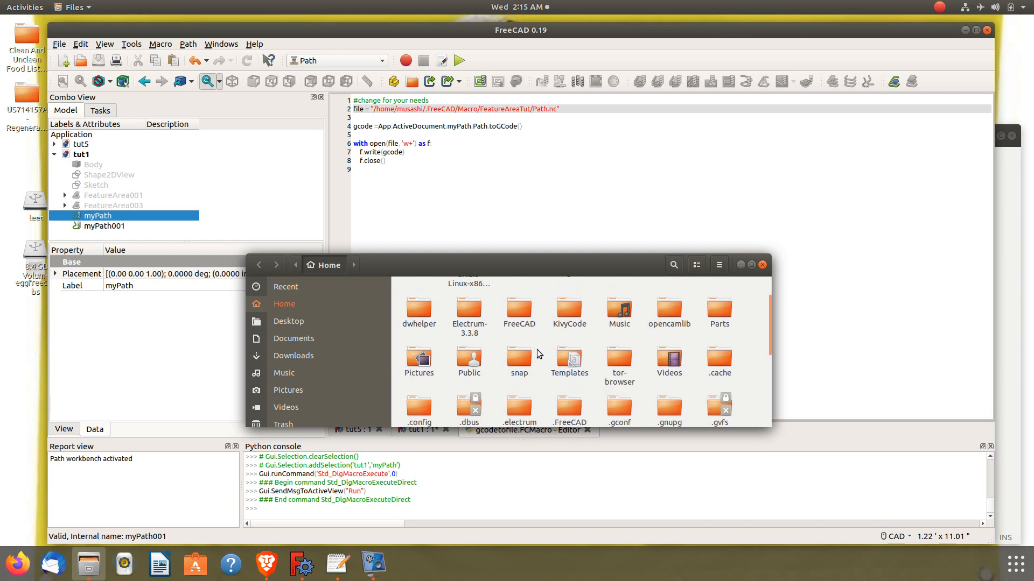
scroll(543, 359, up, 1)
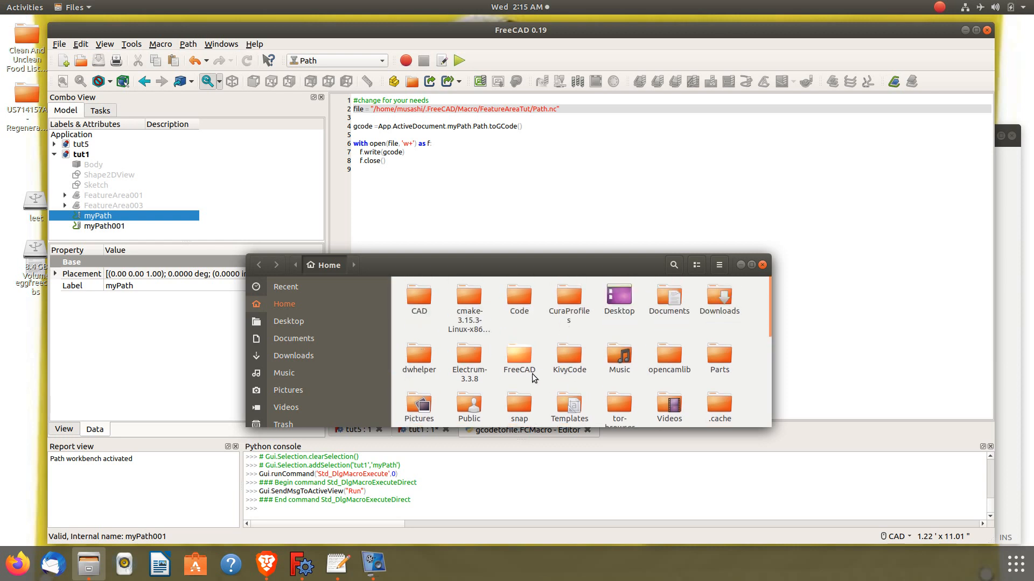
scroll(532, 374, down, 1)
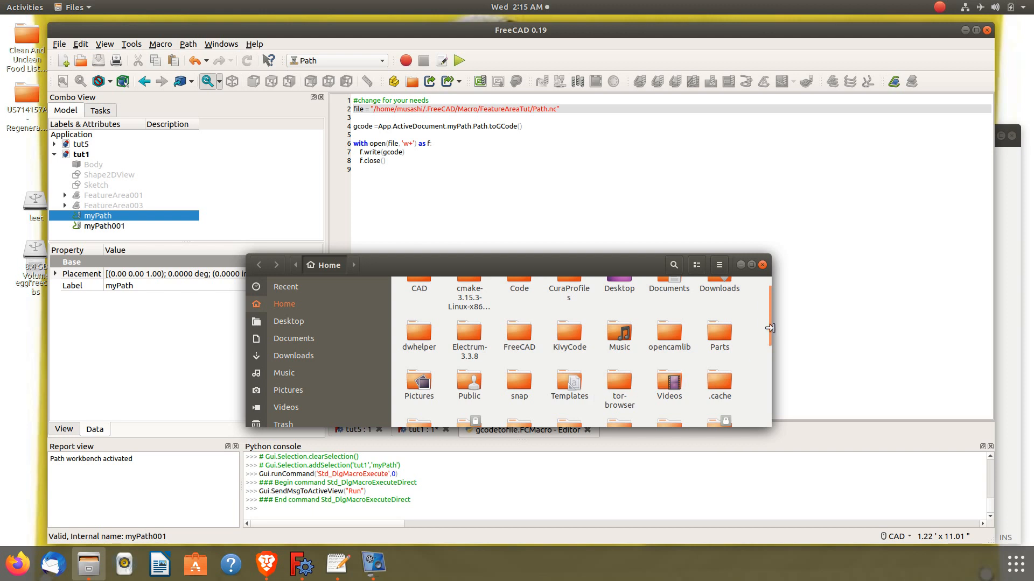
drag(770, 332, 770, 367)
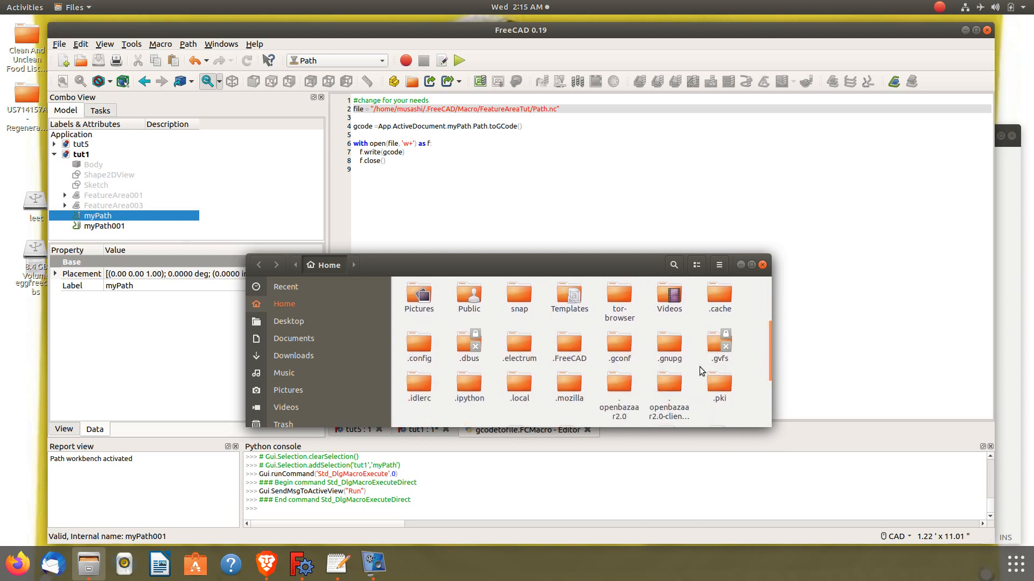
double_click(563, 343)
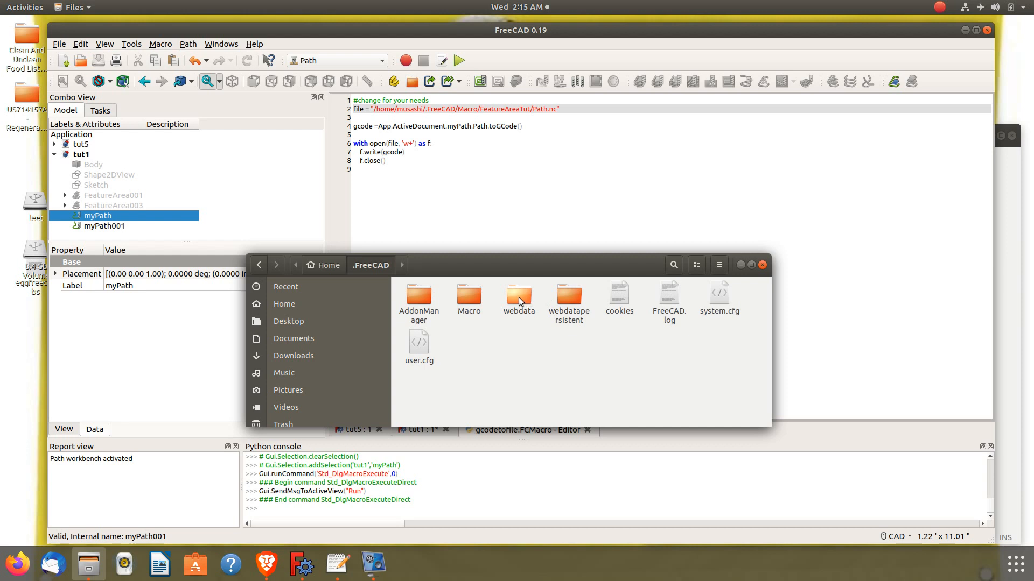
double_click(473, 302)
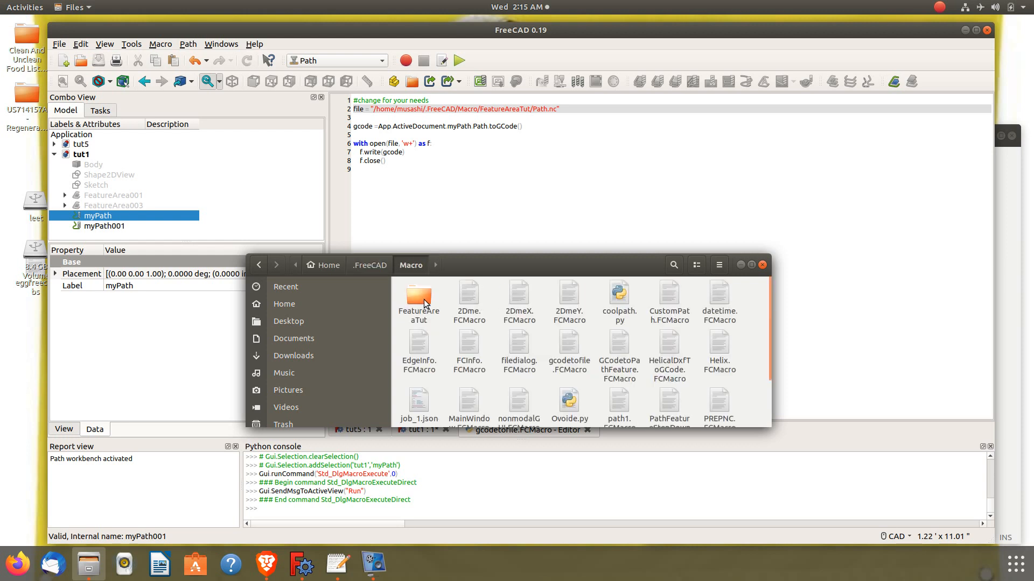
double_click(424, 300)
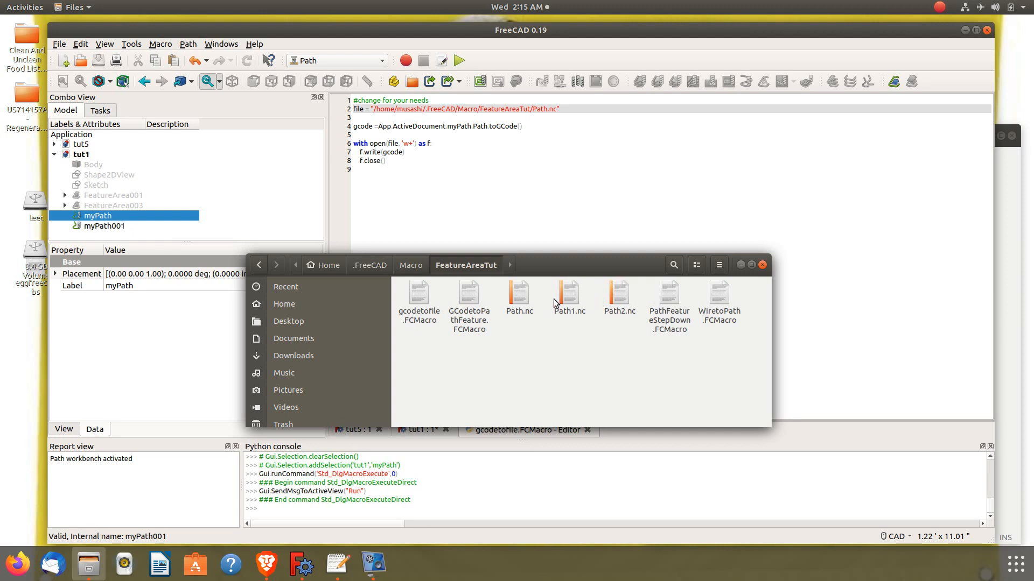
- Open Path.nc in Text Editor and highlight its opening G90, G17 and G0 lines
right_click(522, 300)
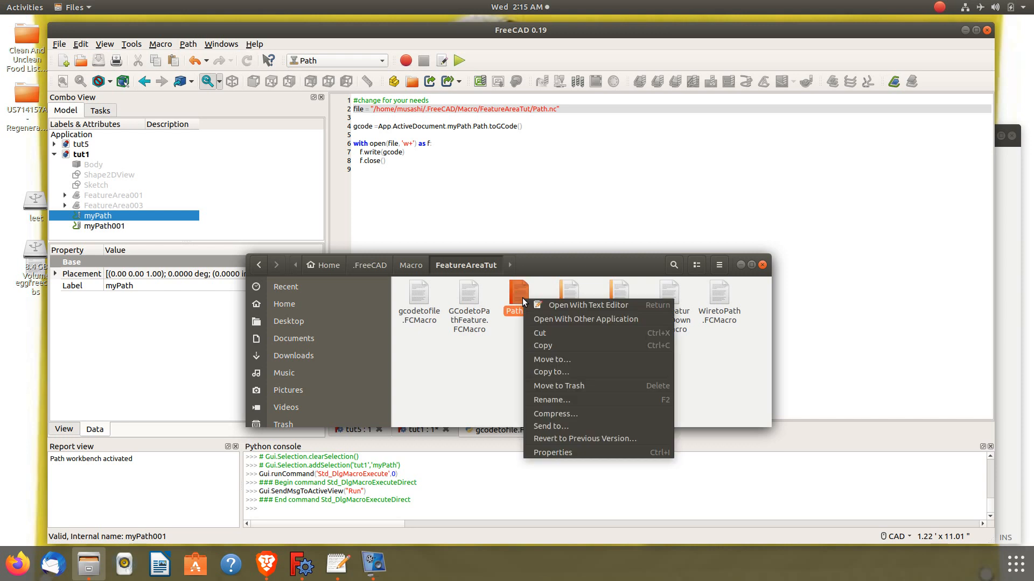
click(555, 302)
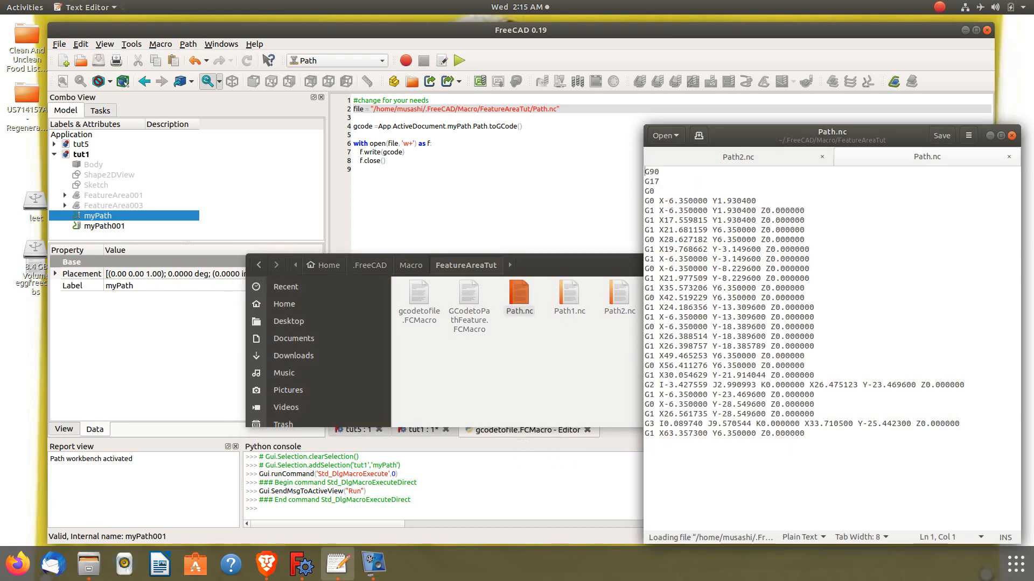
drag(760, 132, 178, 72)
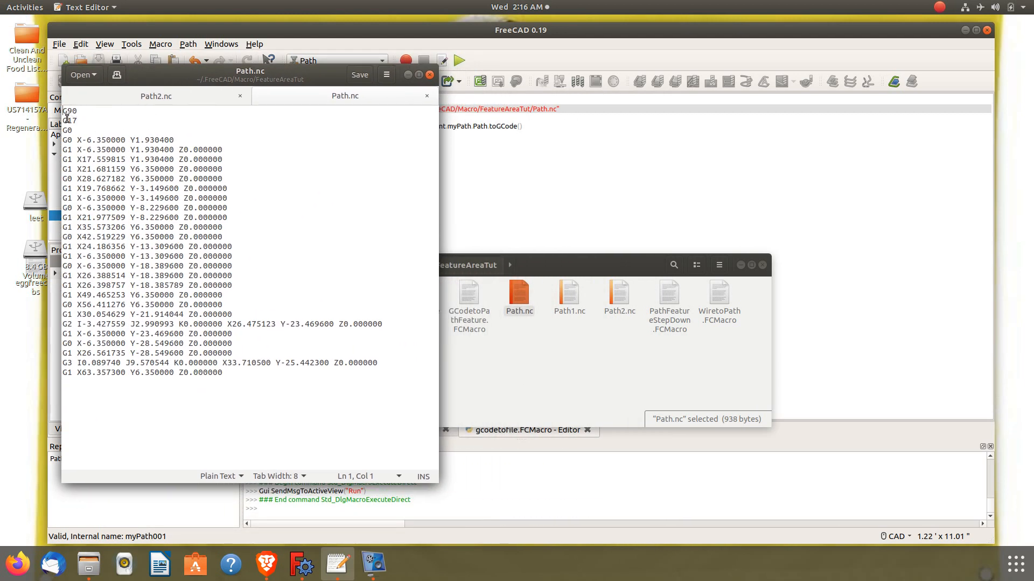
drag(78, 132, 66, 106)
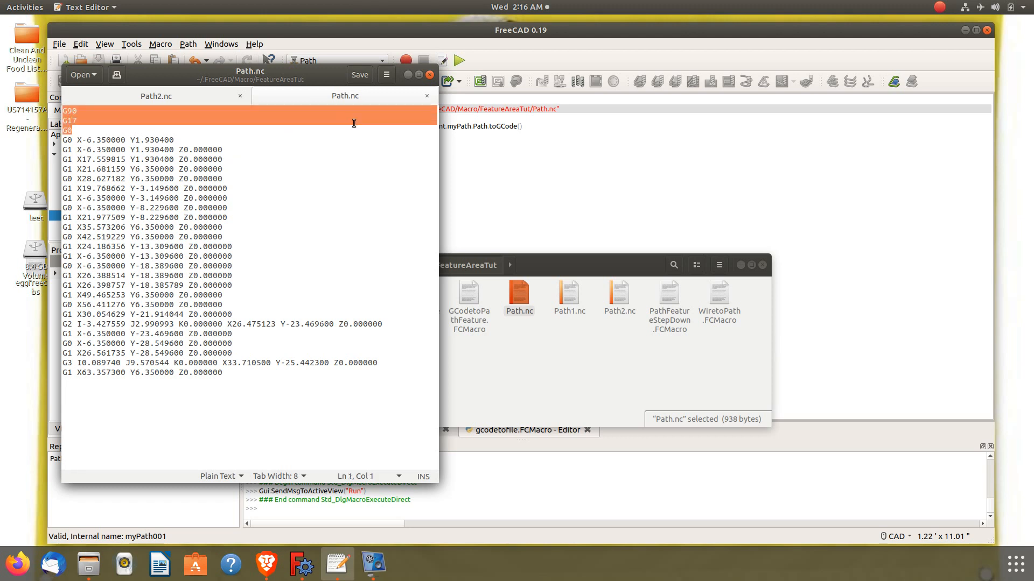
- Remove every Z0.000000 word from Path.nc by replacing all occurrences with nothing
drag(173, 150, 225, 145)
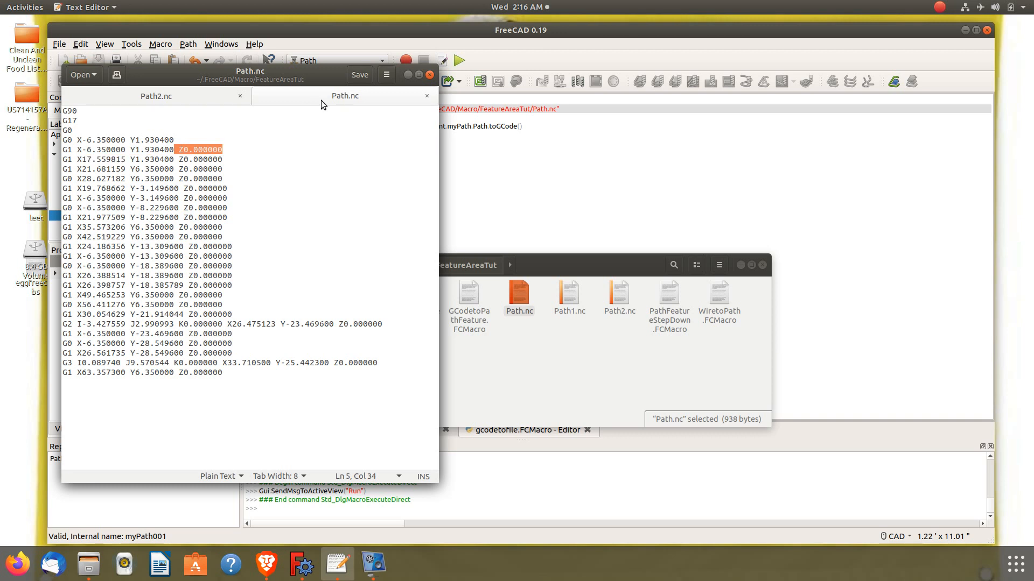
click(387, 76)
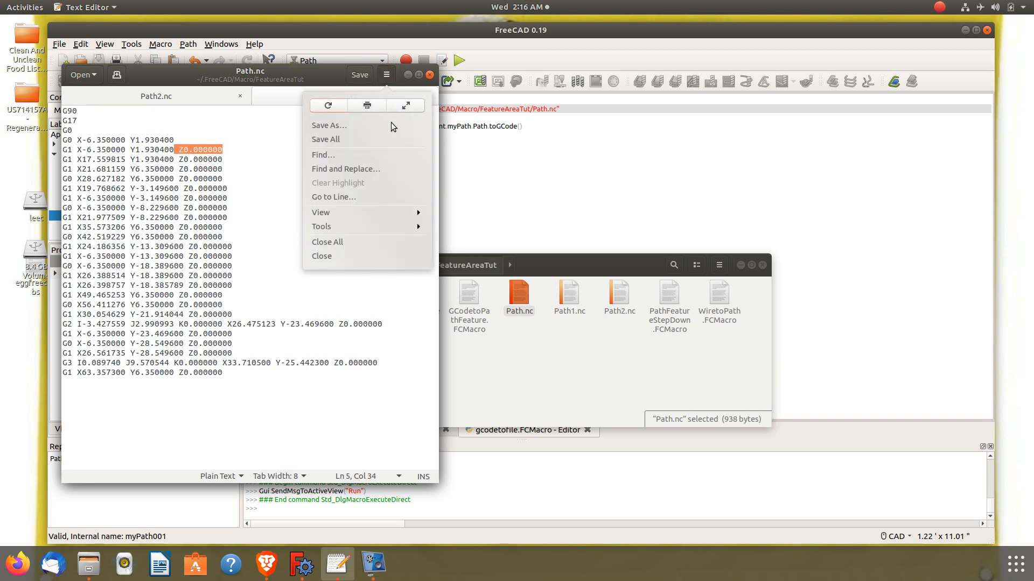
click(354, 170)
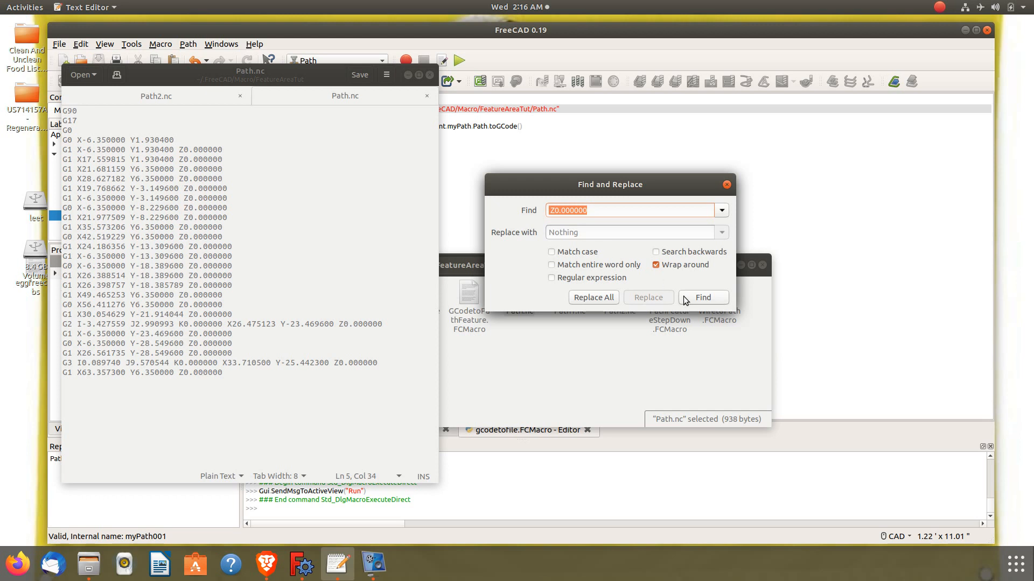
click(592, 297)
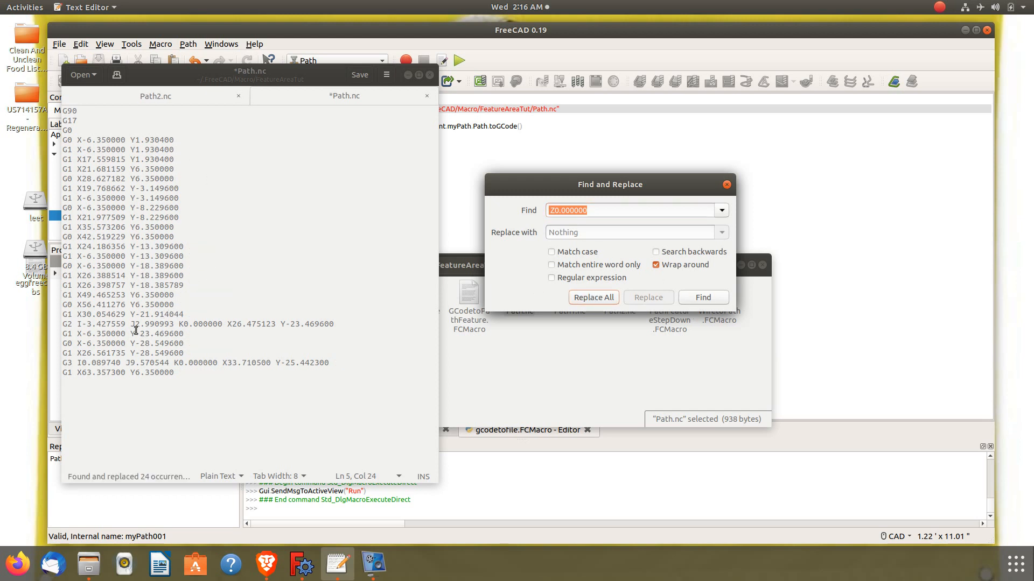
- Remove every K0.000000 word from the arc moves in Path.nc by replacing all occurrences with nothing
drag(175, 324, 203, 324)
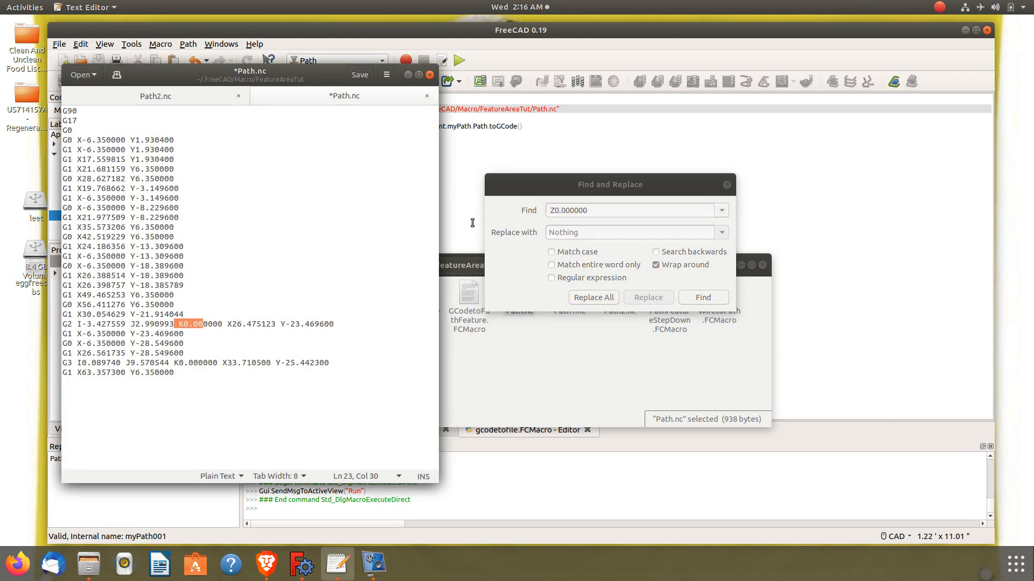
click(556, 210)
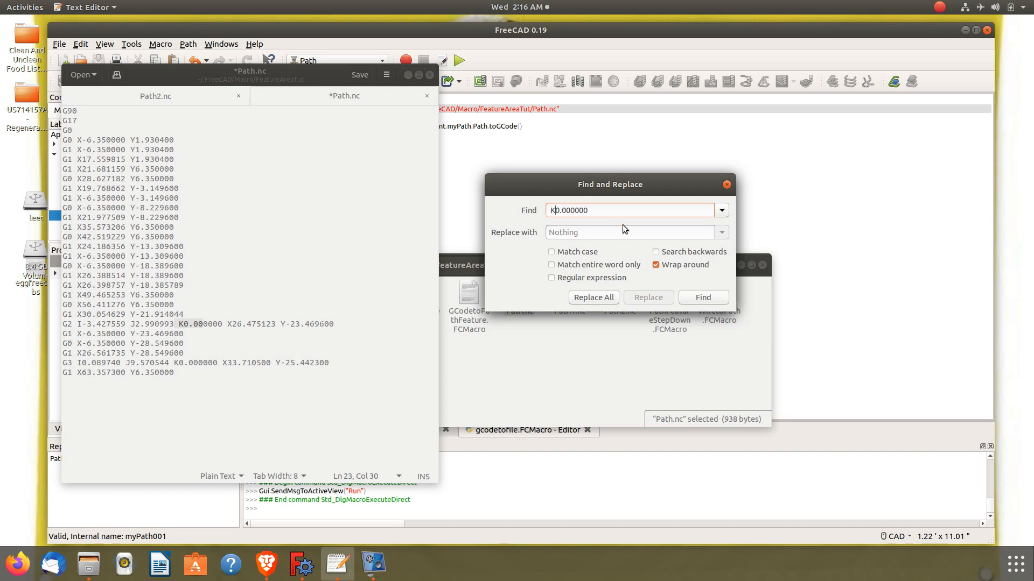
click(603, 297)
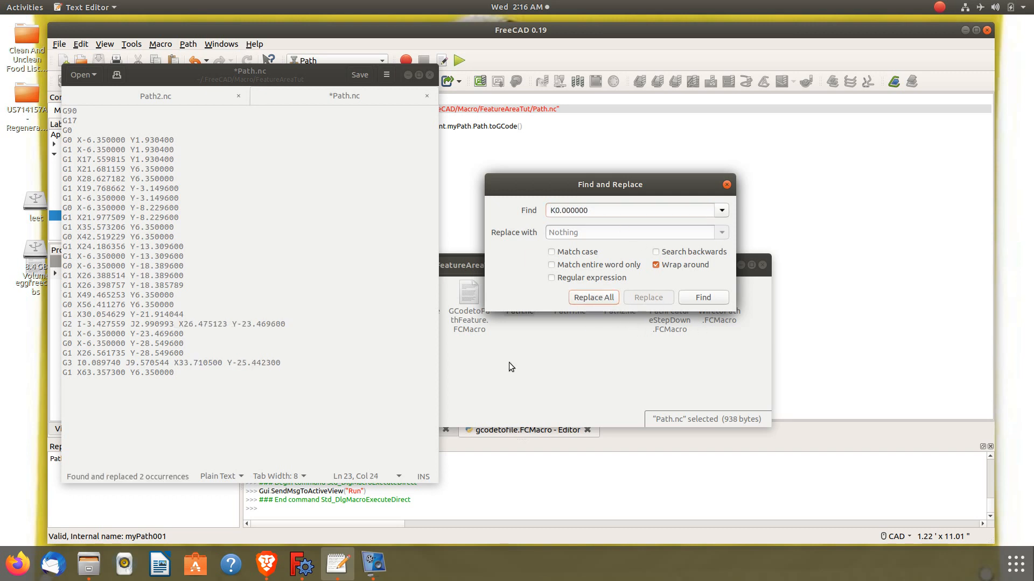
- Delete the opening G90, G17 and G0 lines and the leftover blank line from Path.nc
click(725, 187)
drag(79, 131, 57, 107)
key(Delete)
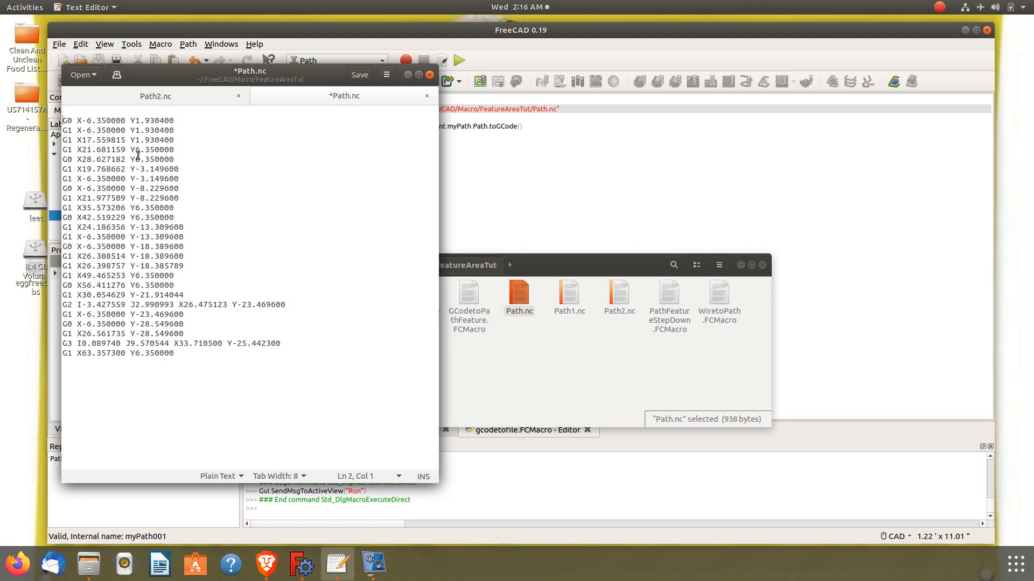
key(Delete)
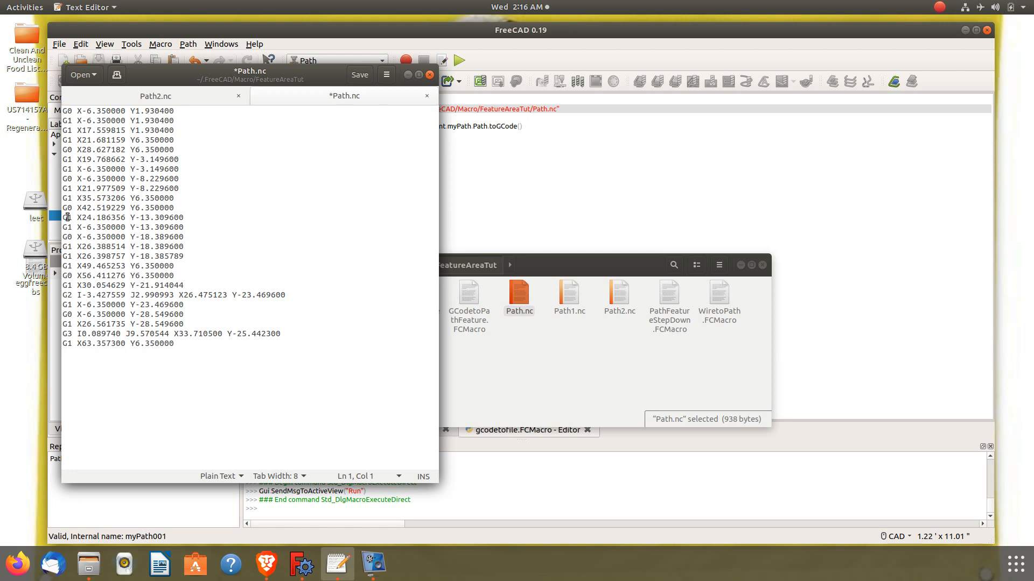
drag(76, 111, 63, 112)
click(75, 355)
- Open Path1.nc from the FeatureAreaTut folder and move it into its own window beside Path.nc
double_click(570, 295)
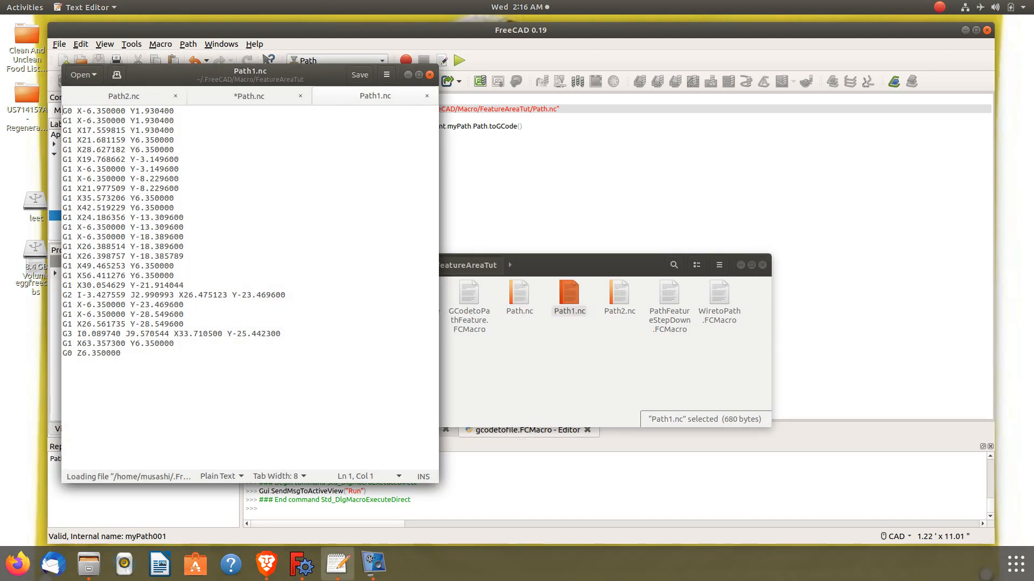
right_click(345, 98)
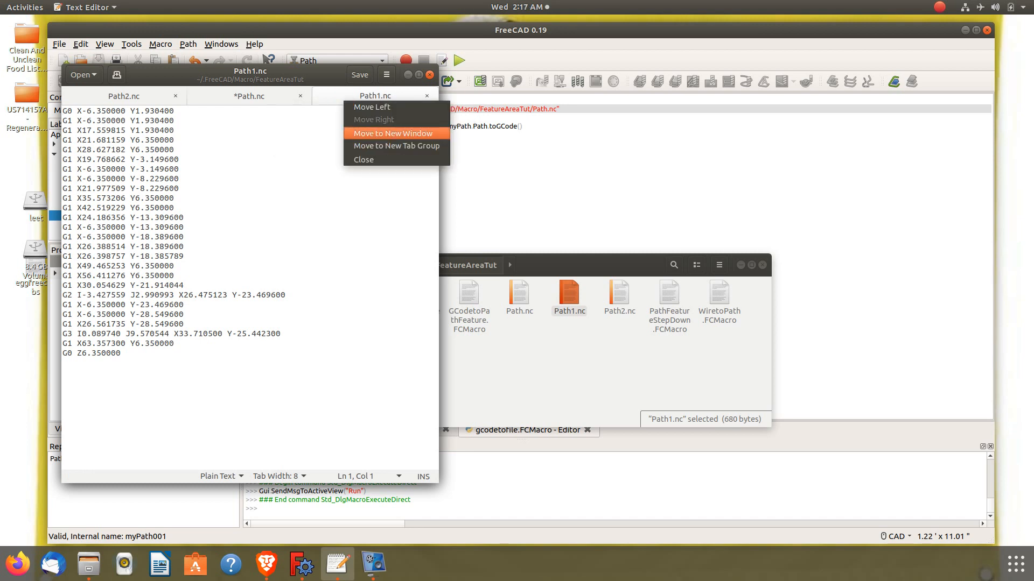
click(363, 133)
drag(175, 21, 574, 103)
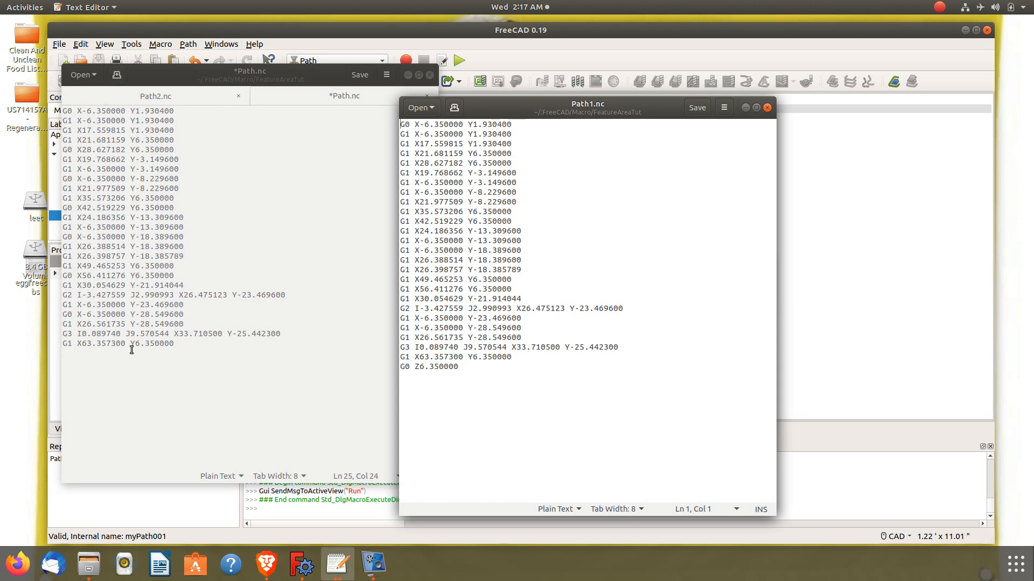
- Close the text editor window holding Path2.nc and Path.nc without saving, and move the Path1.nc window clear of the macro code
click(434, 73)
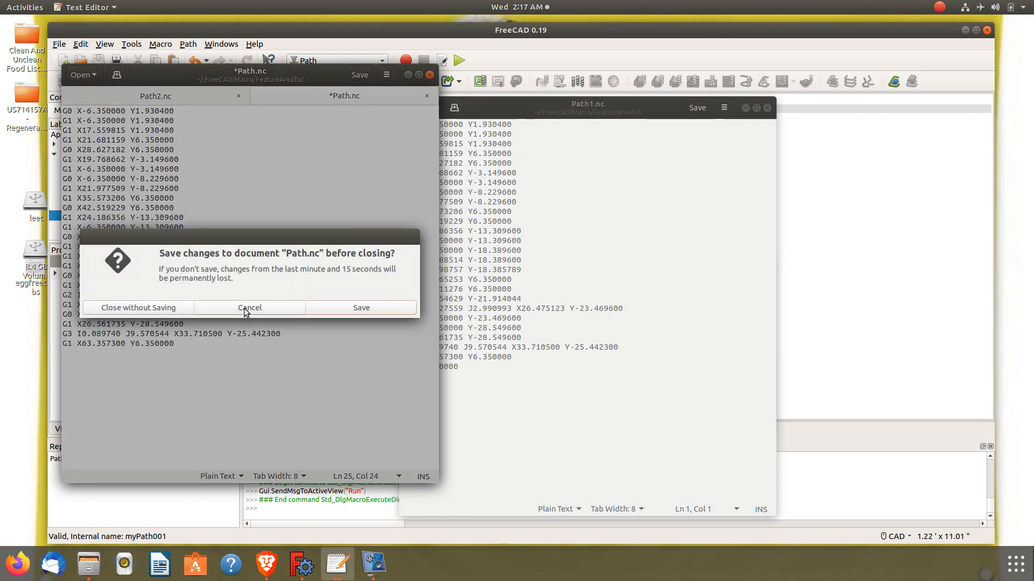
click(153, 308)
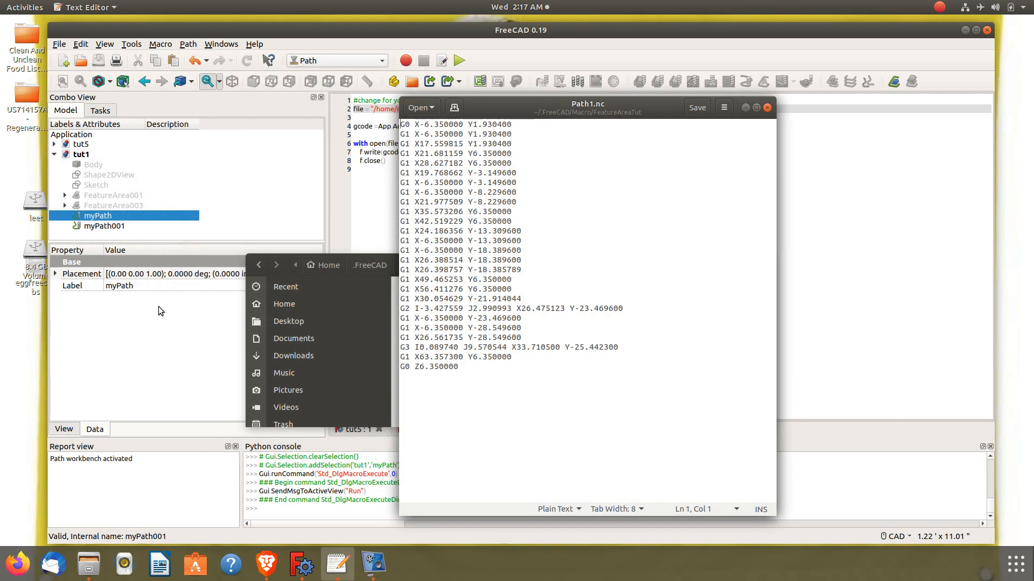
drag(470, 102, 629, 90)
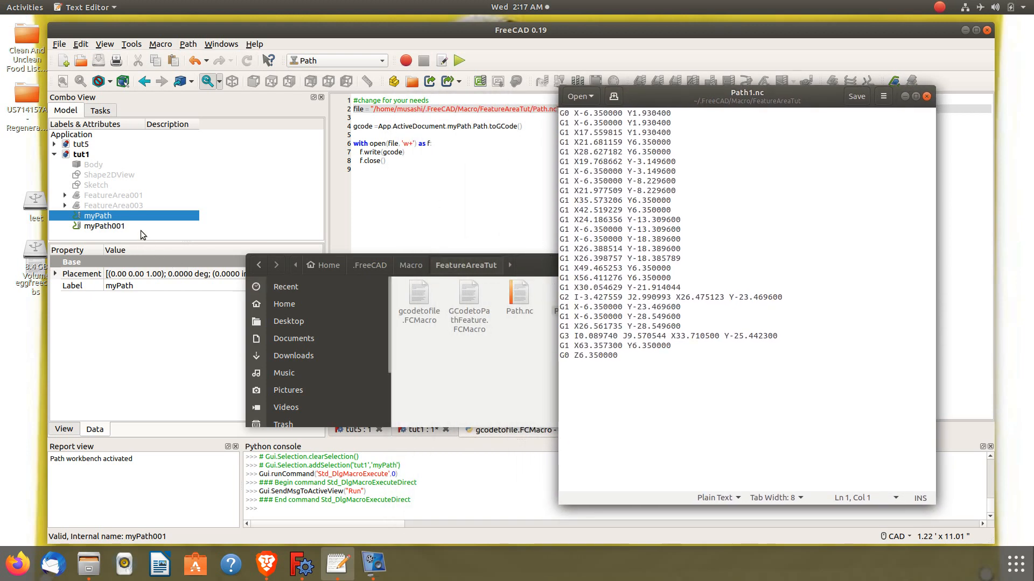
- Try to retarget the gcodetofile macro's export line in FreeCAD from myPath to myPath001
click(470, 126)
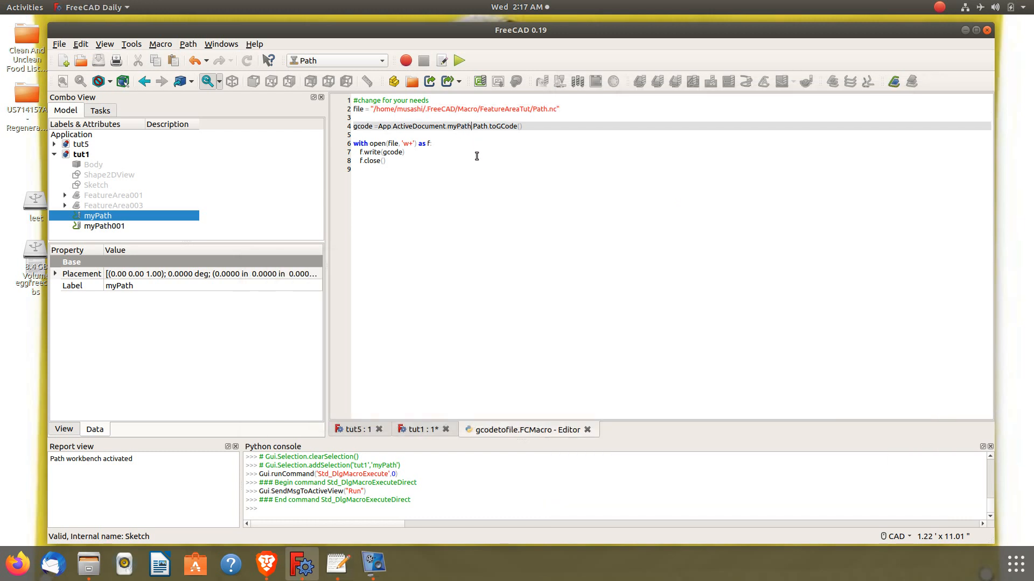
text(001)
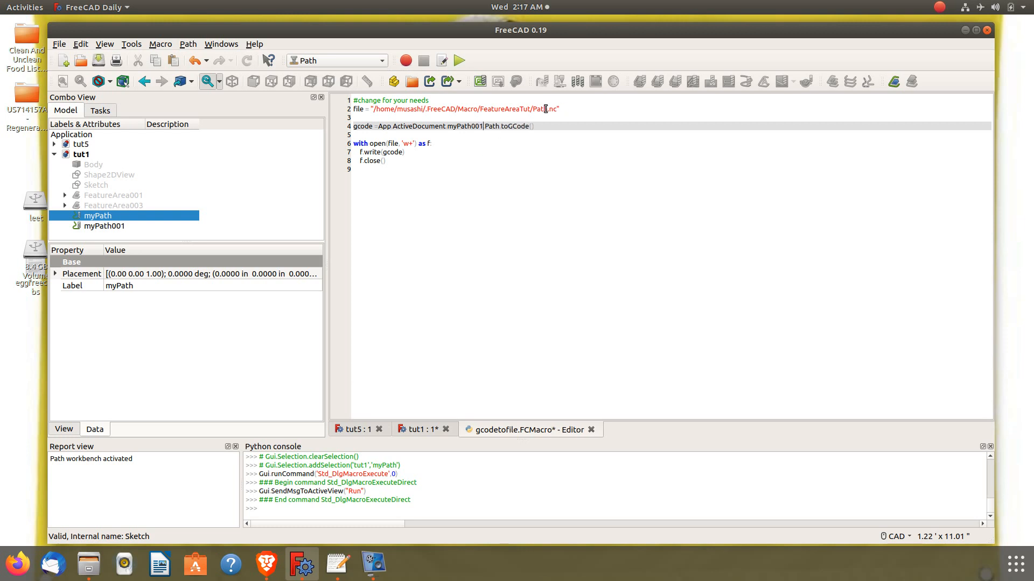
click(550, 109)
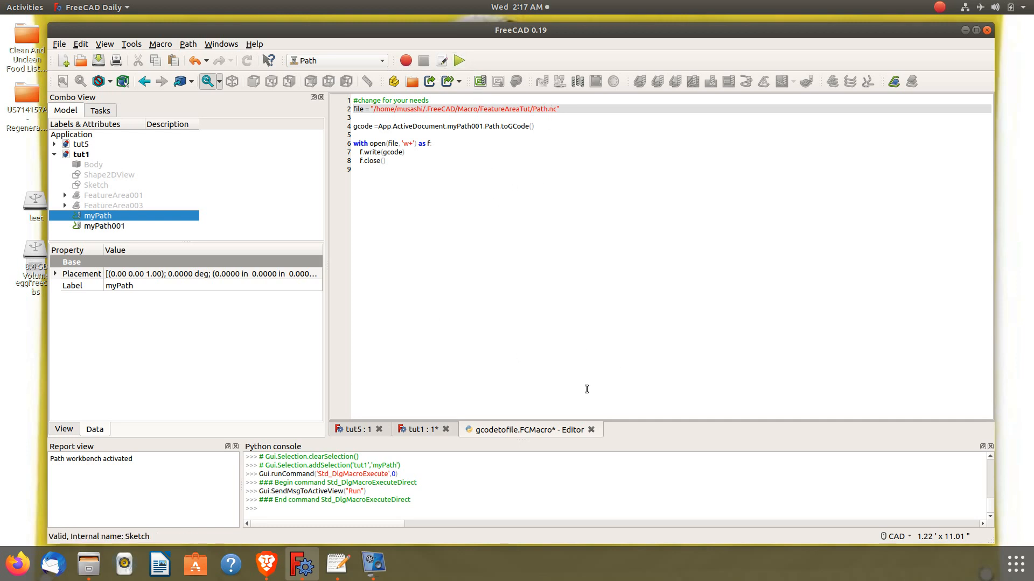
- Close gcodetofile.FCMacro without saving and open GCodetoPathFeature.FCMacro for editing
click(591, 430)
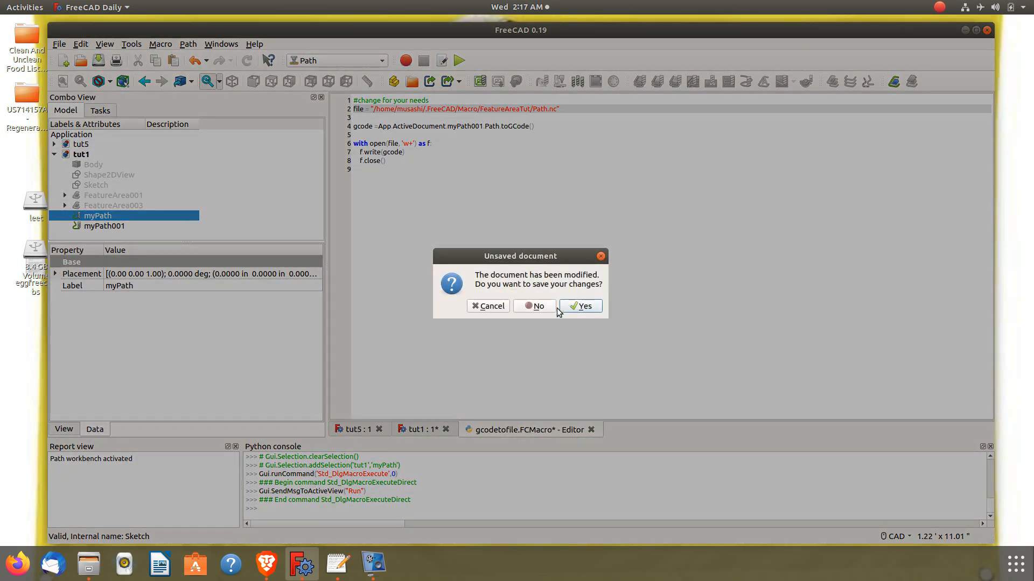
click(539, 306)
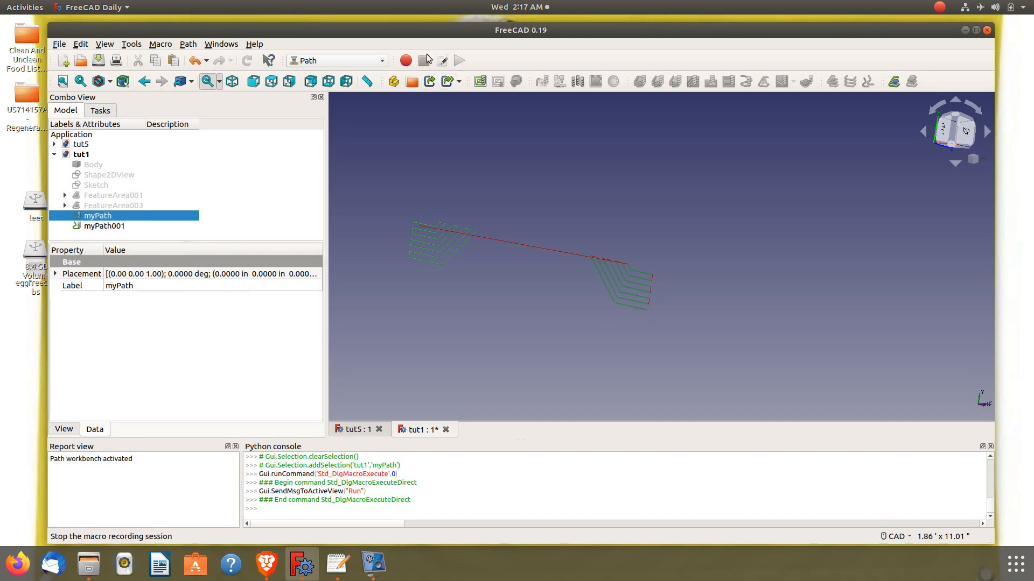
click(441, 62)
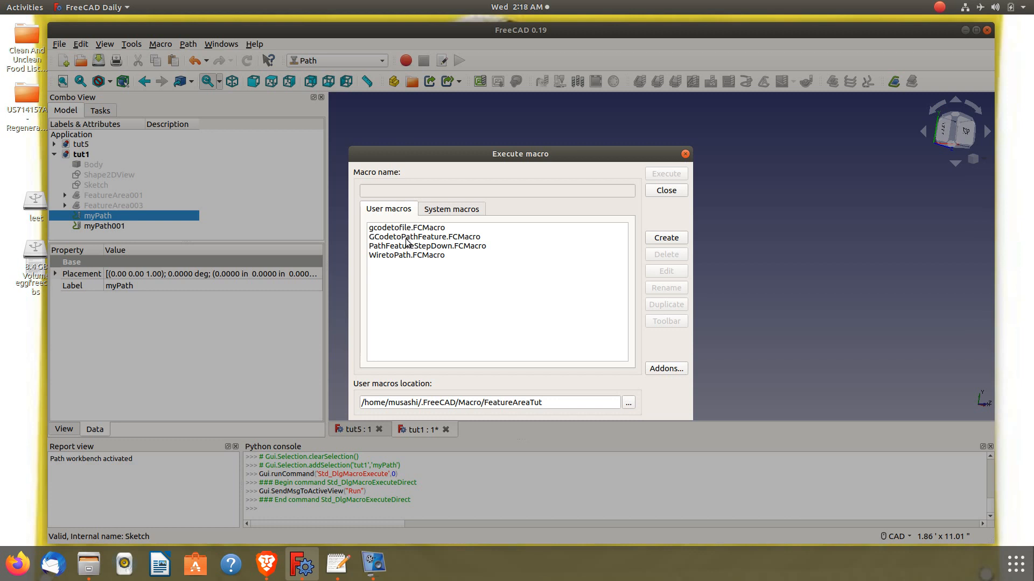
click(378, 238)
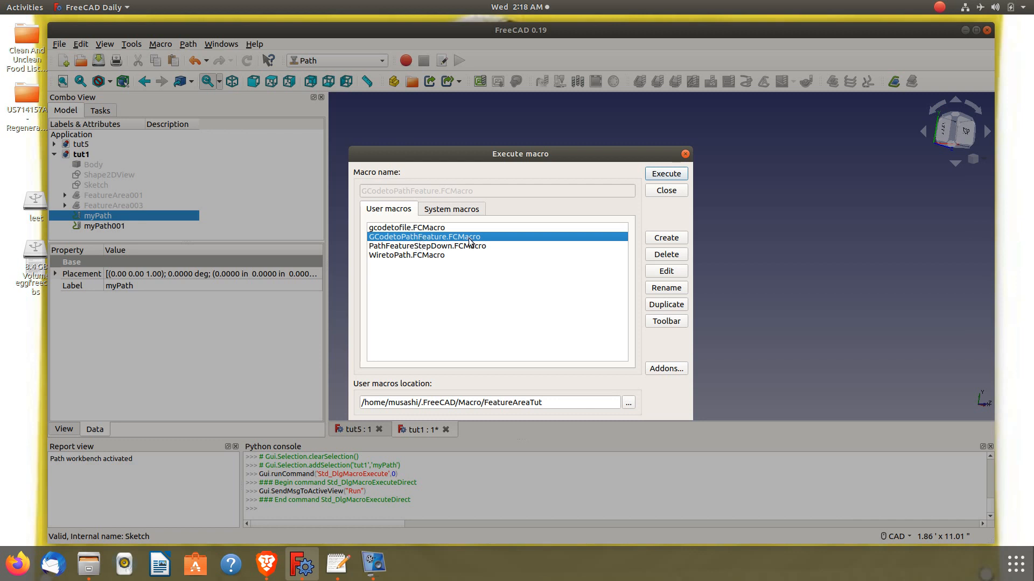
click(666, 273)
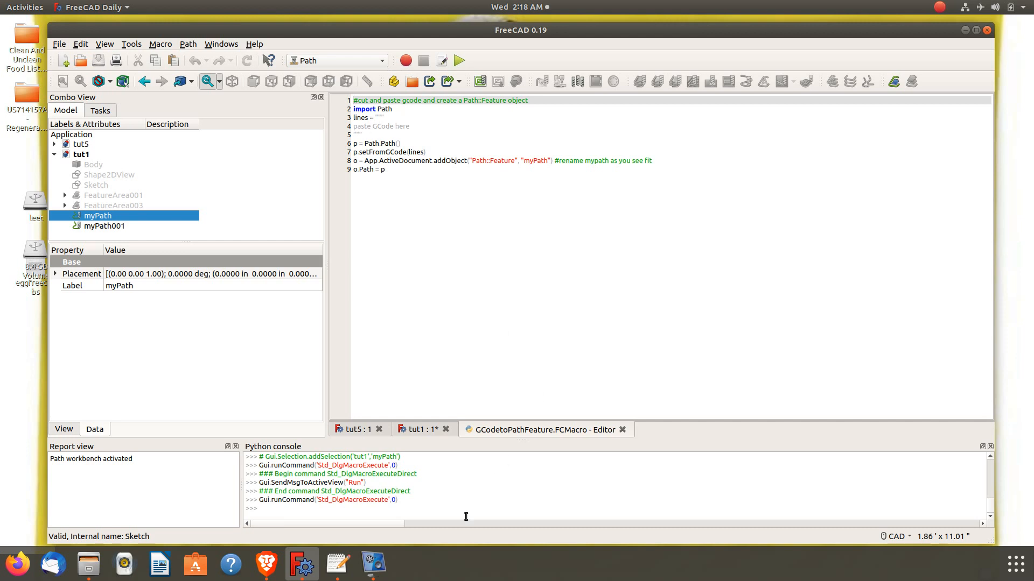
- Replace the "paste GCode here" line in the macro with all the G-code copied from Path1.nc, and run the macro
click(337, 564)
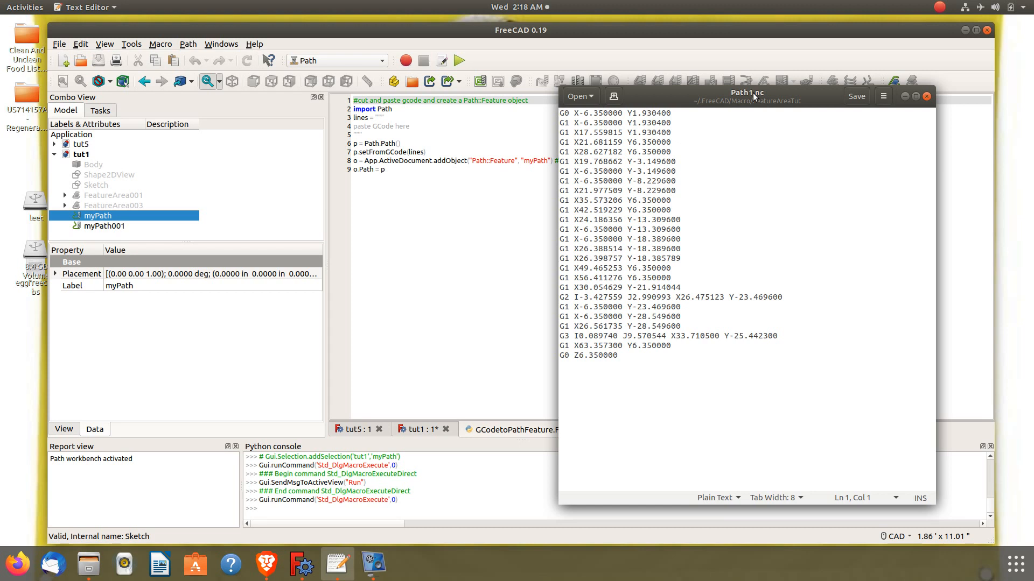
drag(632, 358, 553, 114)
right_click(583, 125)
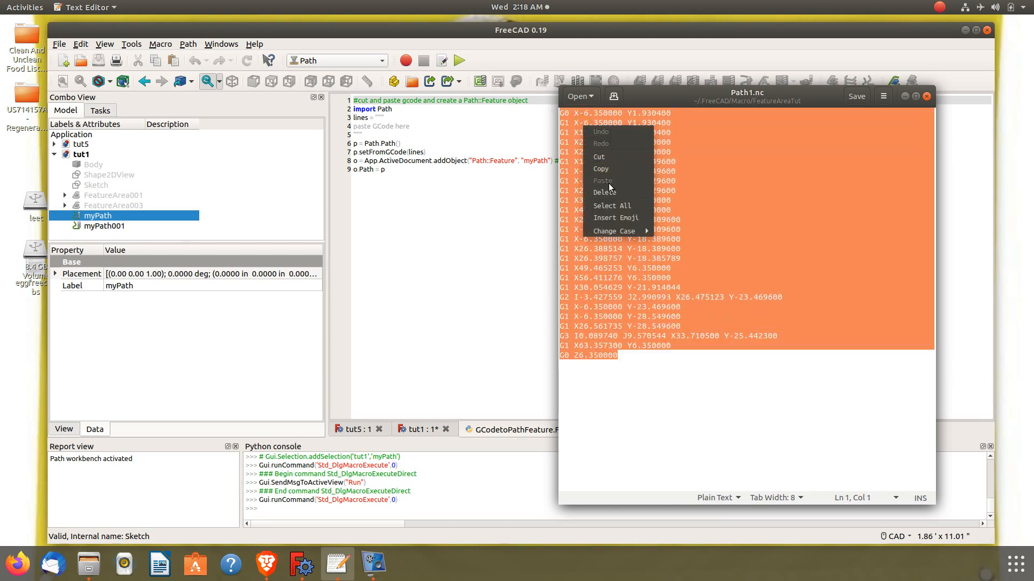
click(609, 169)
drag(418, 129, 347, 126)
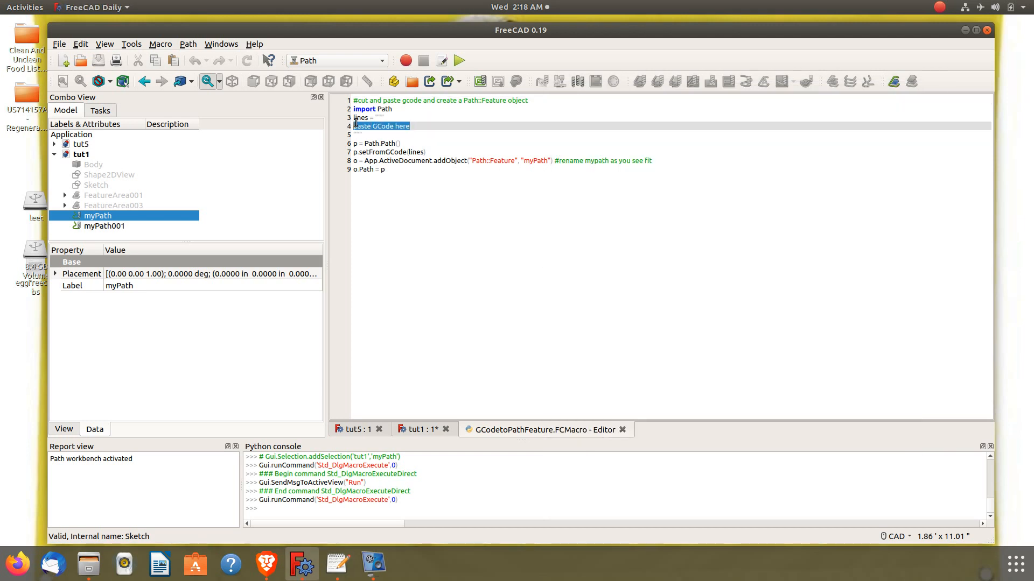
right_click(360, 125)
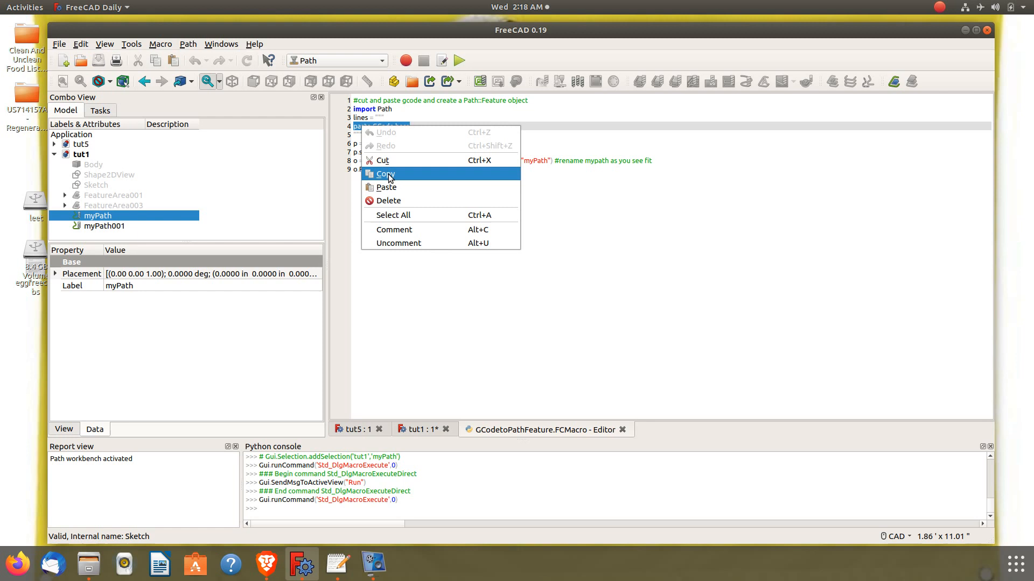
click(401, 187)
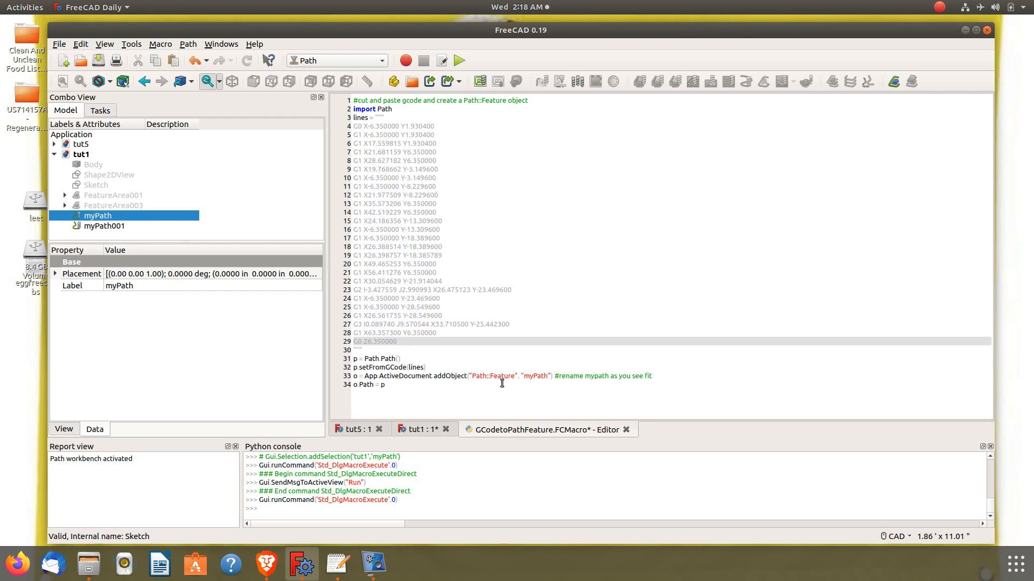
click(460, 60)
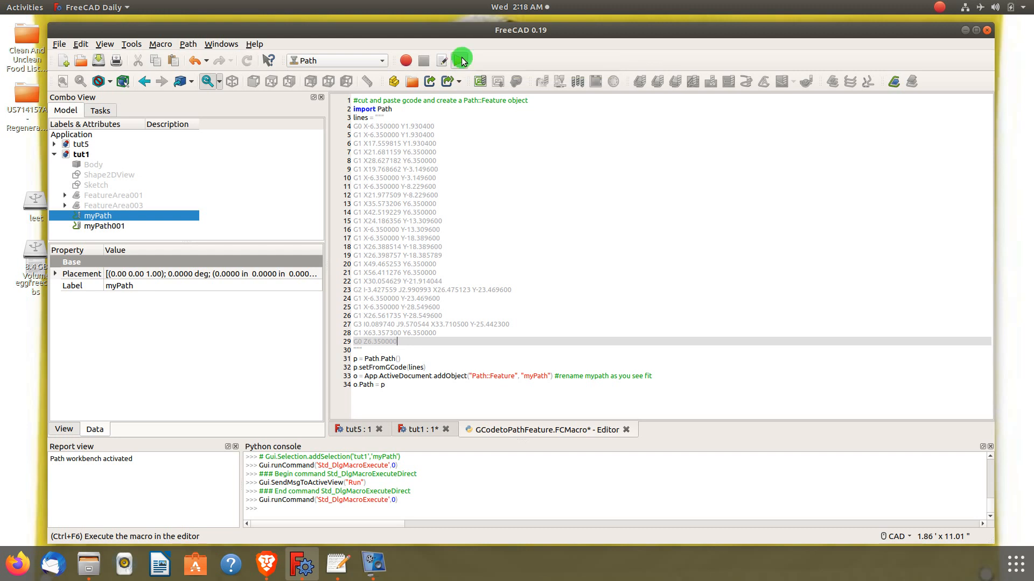
- Hide the original myPath and recompute the tut1 document to update myPath002
click(125, 237)
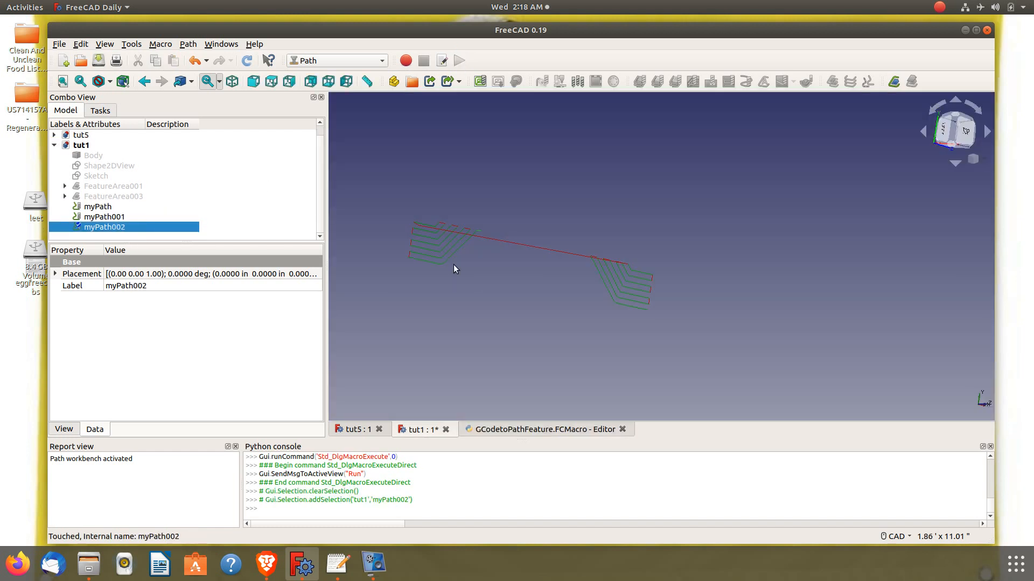
click(116, 208)
key(space)
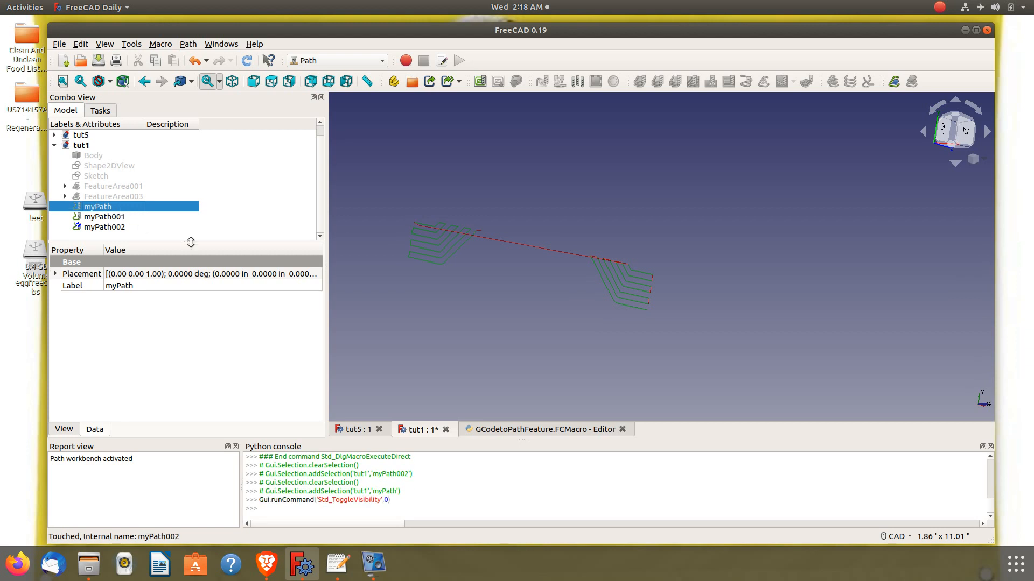
click(116, 228)
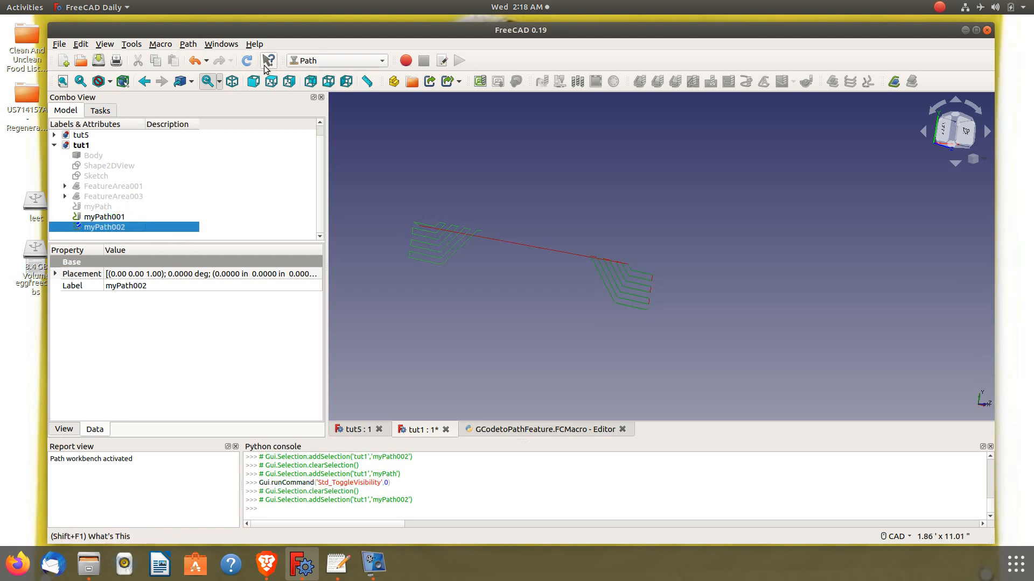
click(247, 61)
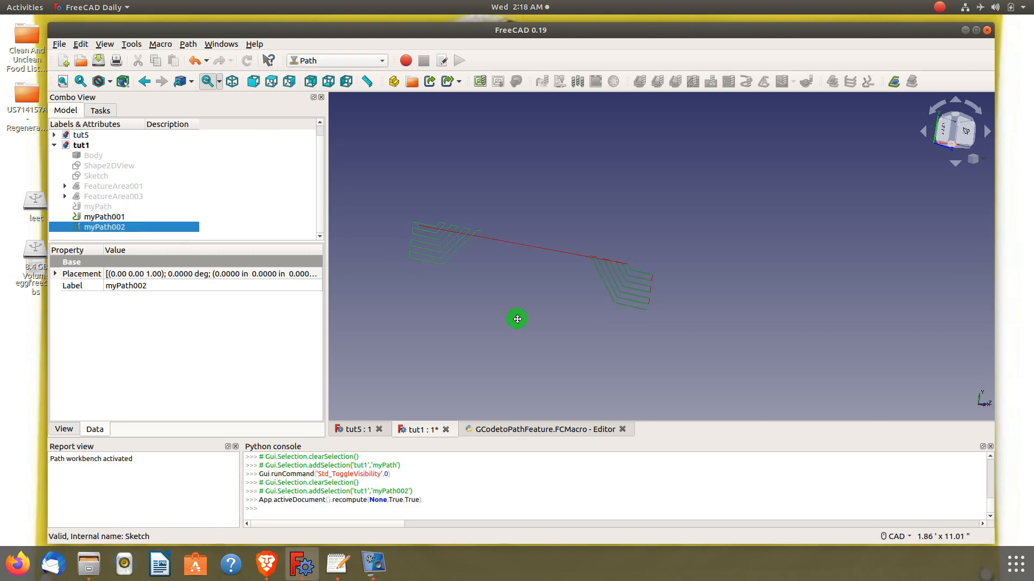
- Hide myPath002 and myPath001, and show only myPath in the 3D view
middle_drag(517, 318, 592, 310)
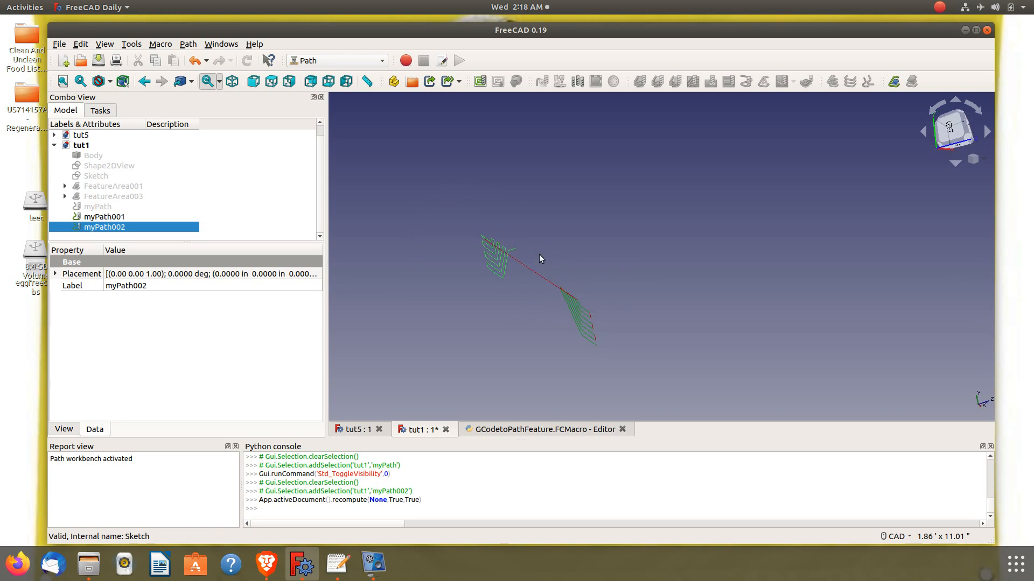
scroll(515, 255, up, 5)
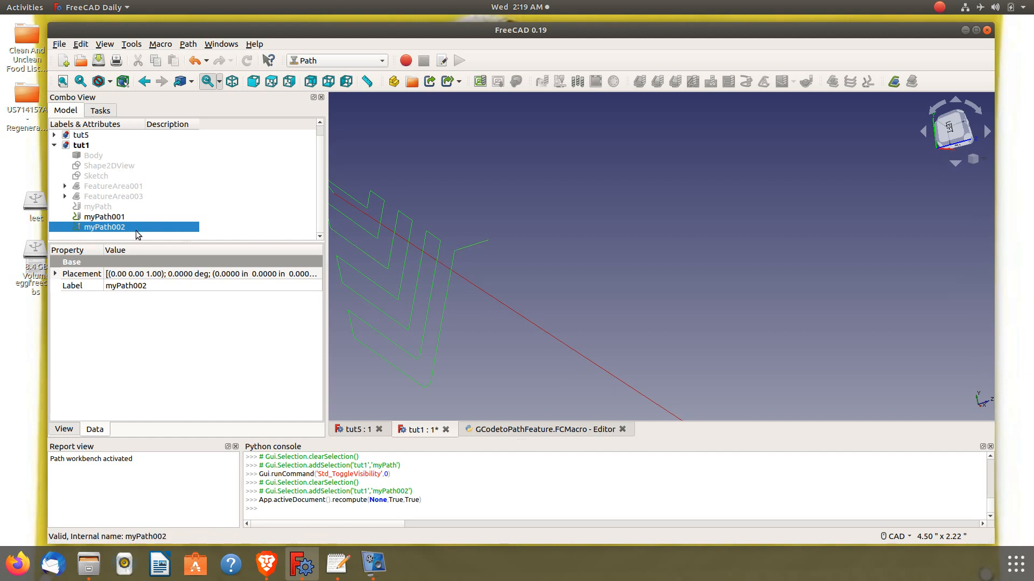
key(space)
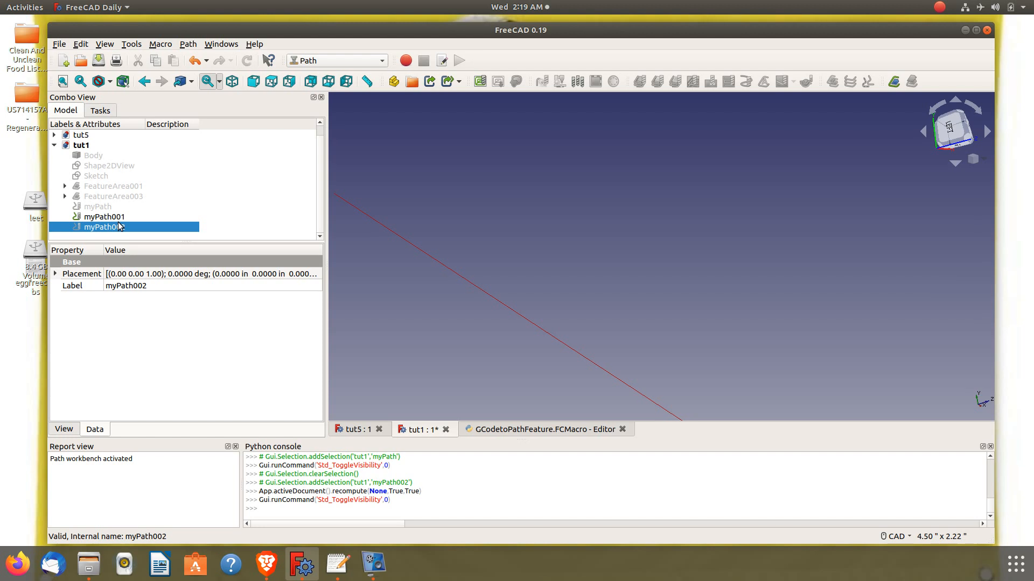
click(121, 217)
key(space)
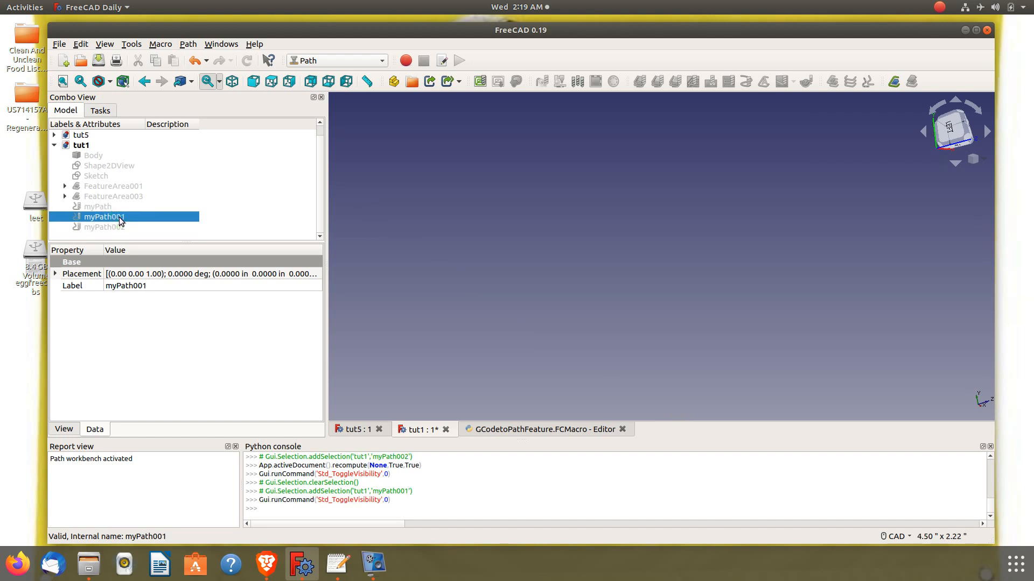
click(112, 207)
key(space)
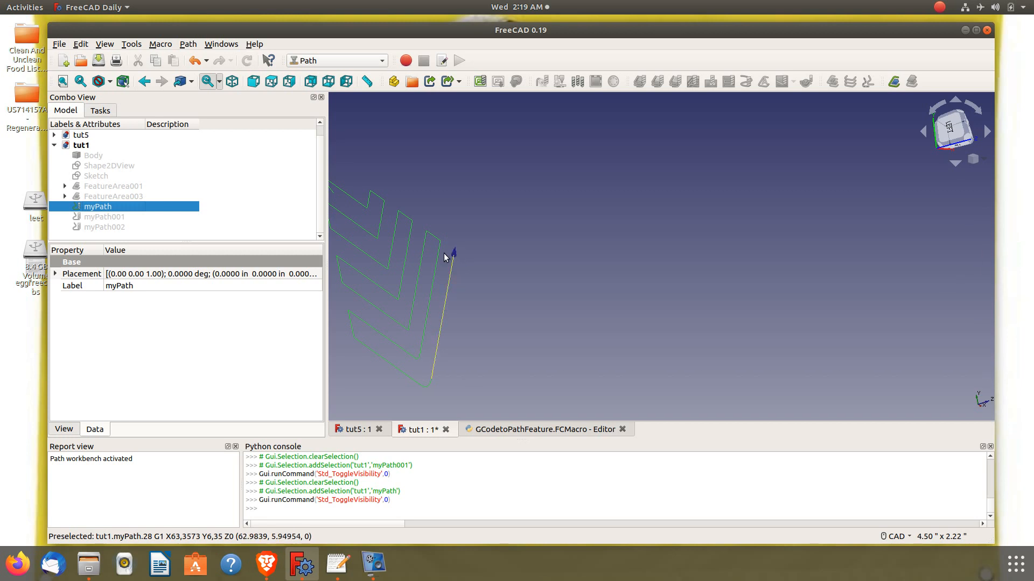
- Show myPath002 for comparison with myPath, and hide myPath so that only myPath002 is displayed
click(123, 232)
key(space)
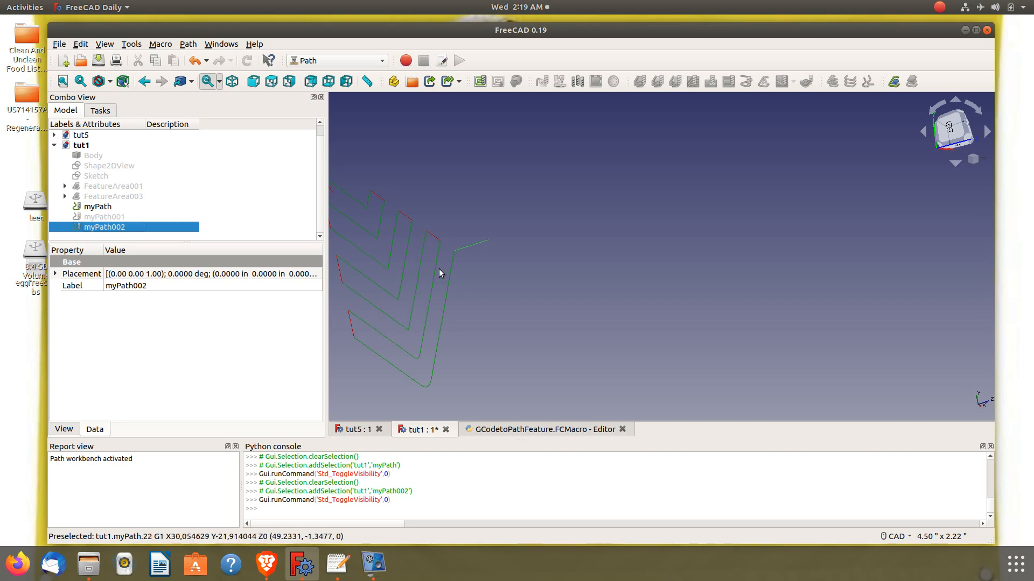
click(99, 206)
key(space)
scroll(460, 278, down, 4)
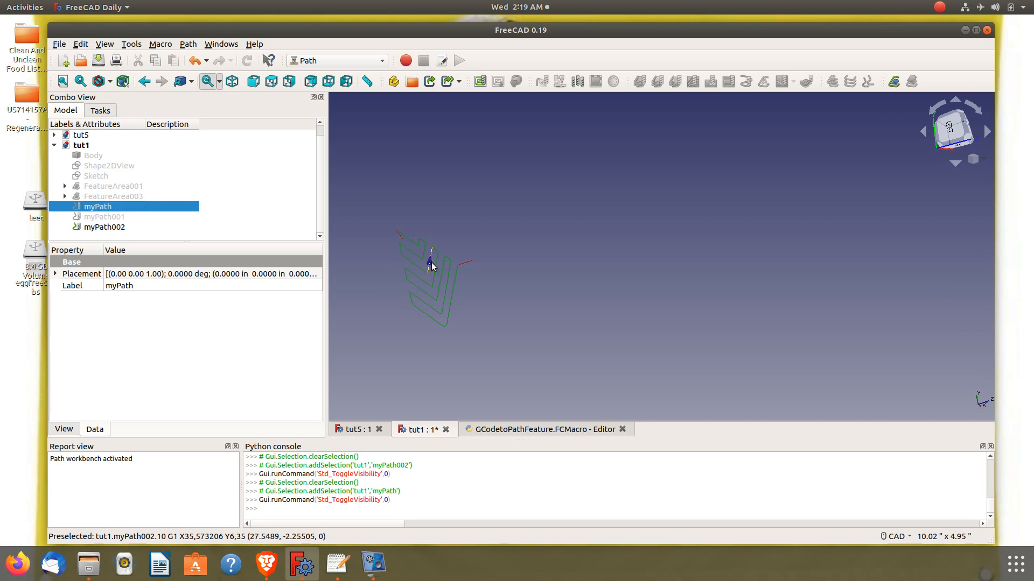
- Delete all the pasted G-code lines between the triple quotes in the GCodetoPathFeature macro
click(528, 430)
drag(399, 341, 344, 126)
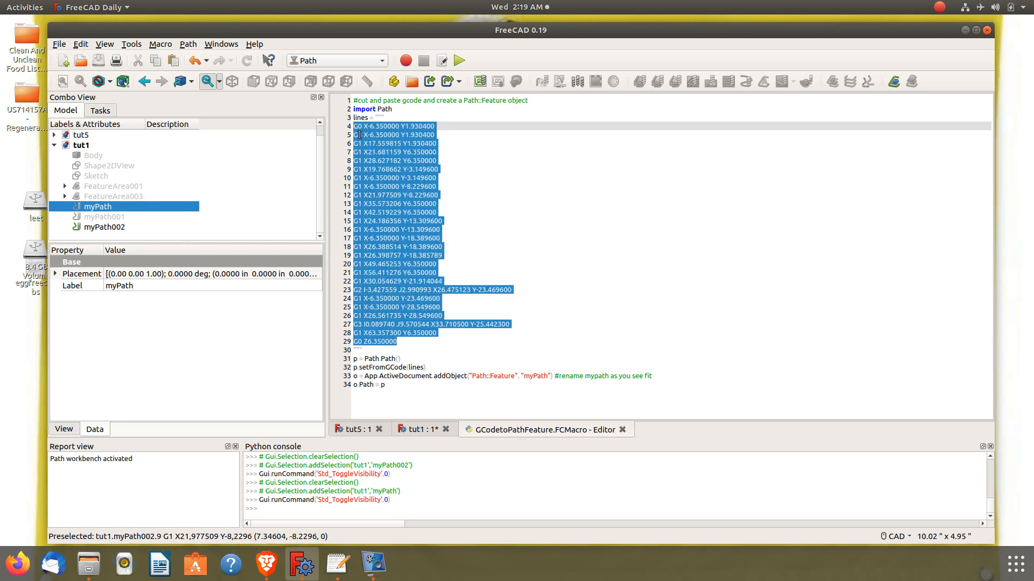
key(Delete)
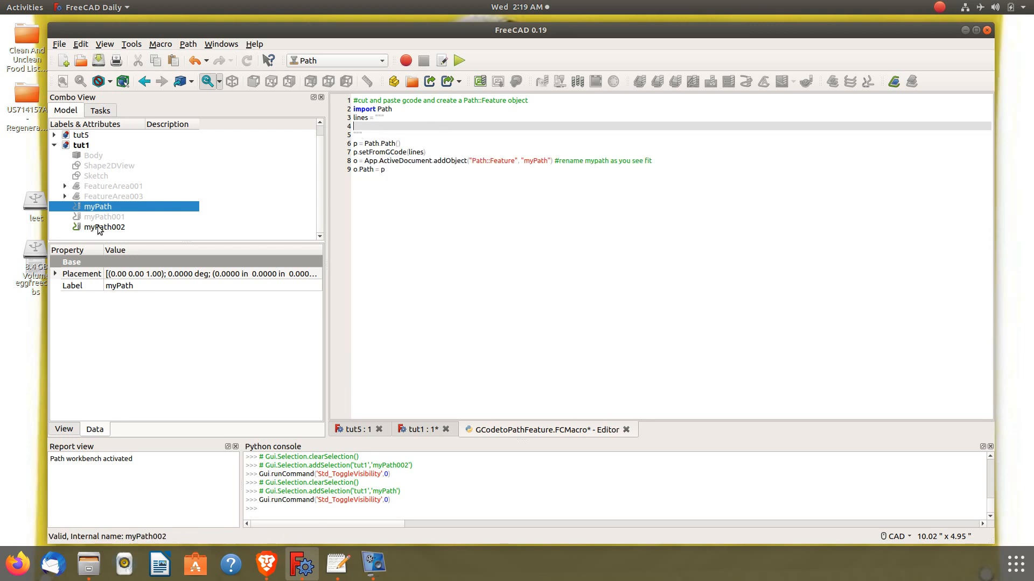
- Close Path1.nc in the text editor and open Path2.nc from the FeatureAreaTut folder
click(100, 217)
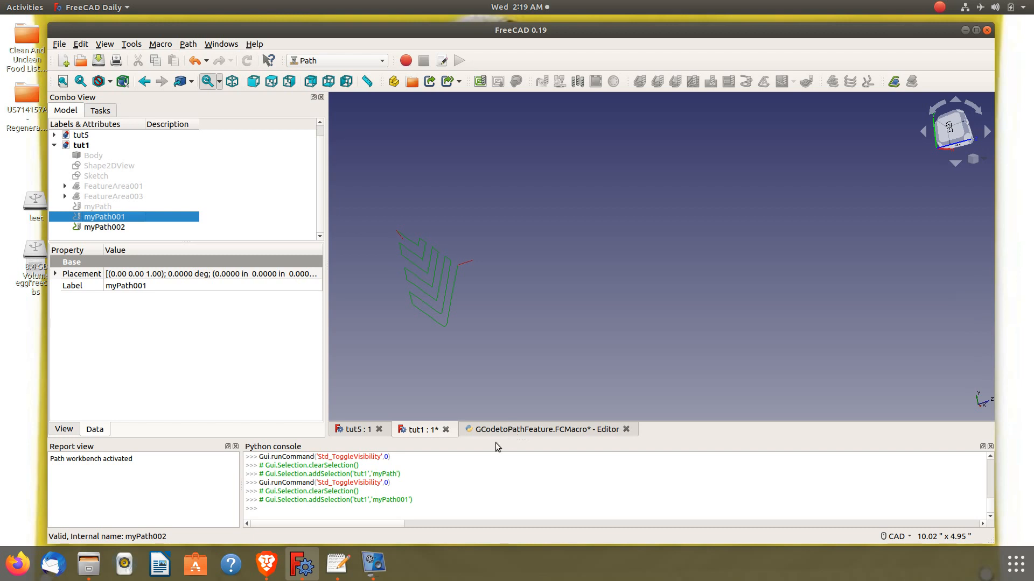
click(338, 564)
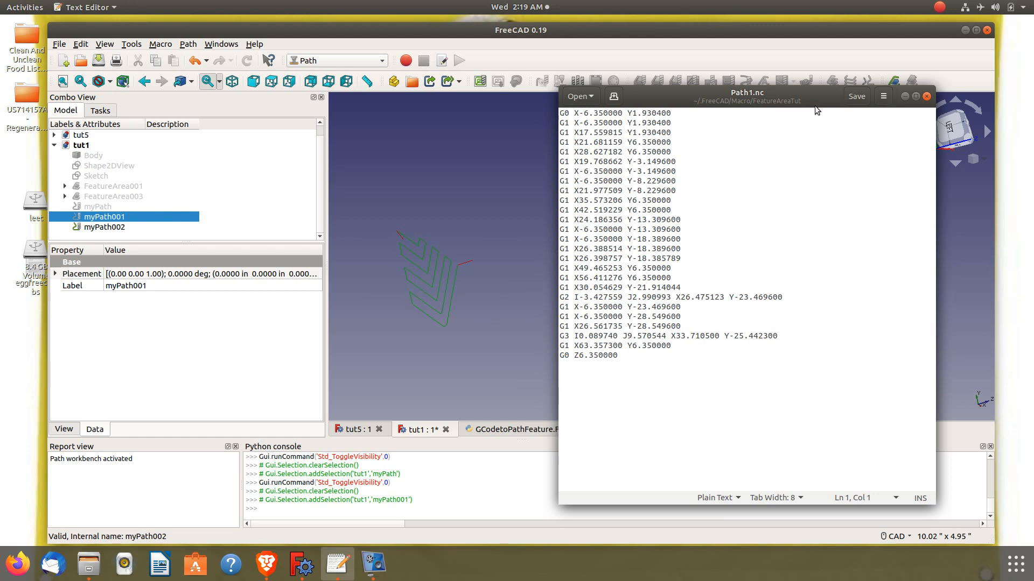
click(927, 97)
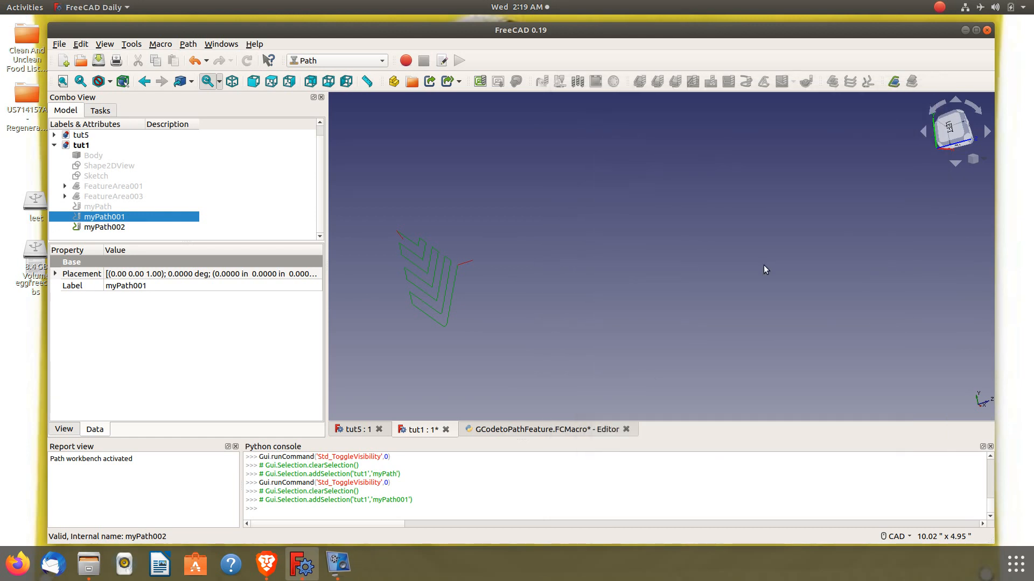
click(93, 553)
click(624, 301)
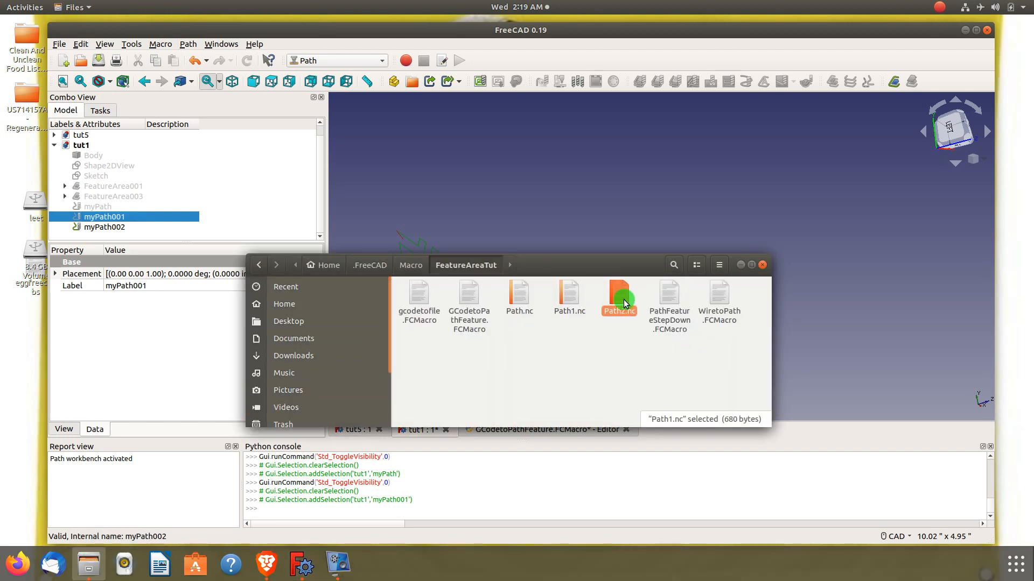
double_click(623, 302)
click(762, 266)
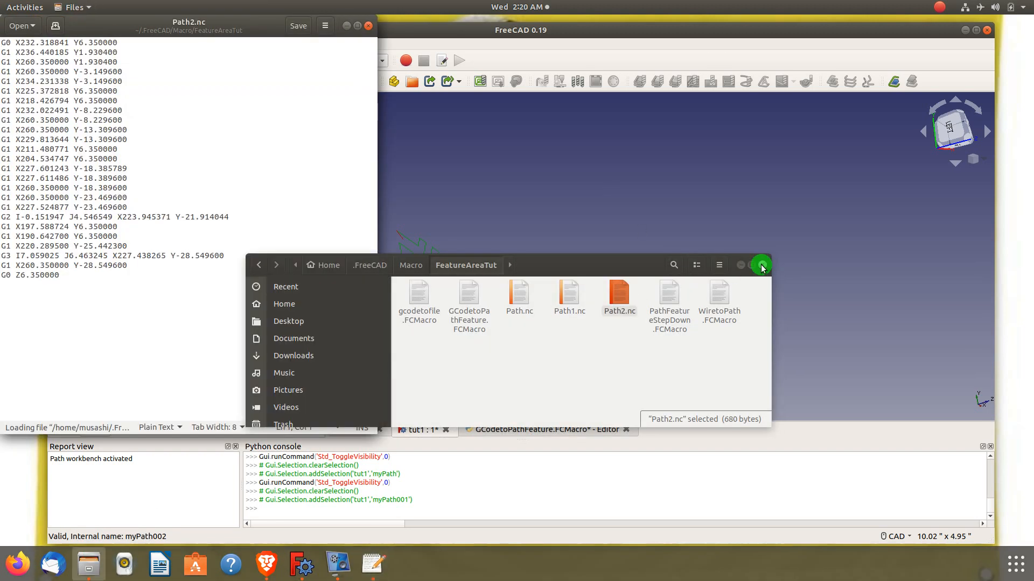
- Copy all the G-code lines of Path2.nc in the text editor
drag(236, 29, 702, 114)
drag(534, 360, 466, 111)
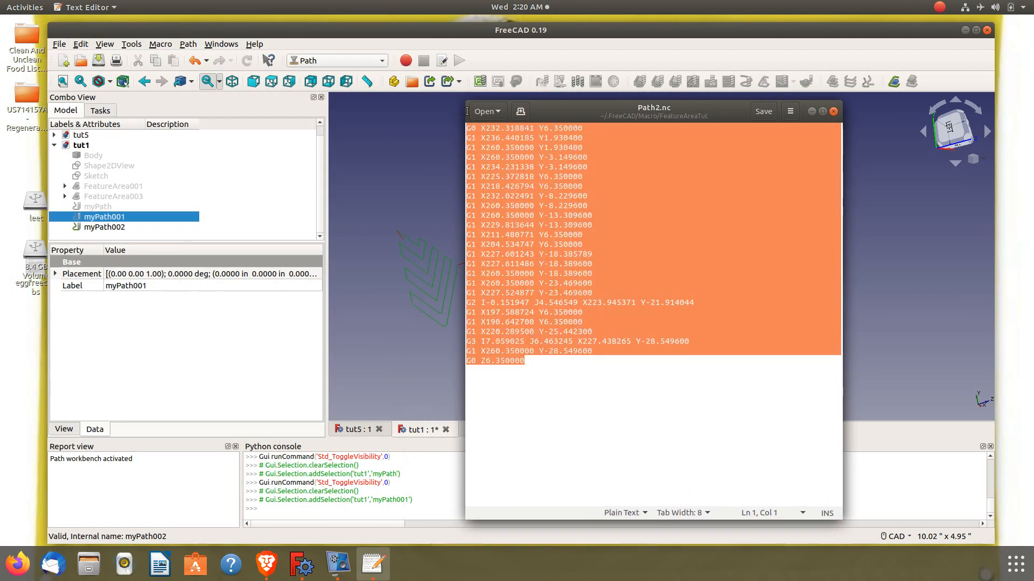
right_click(483, 139)
click(502, 175)
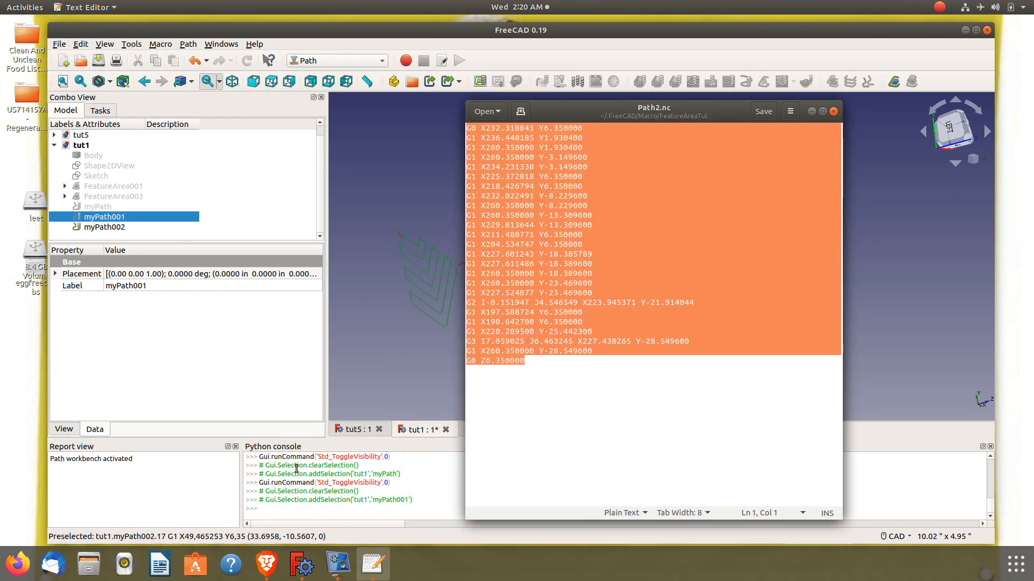
- Switch to FreeCAD and paste the copied G-code between the triple quotes in the GCodetoPathFeature macro
click(461, 438)
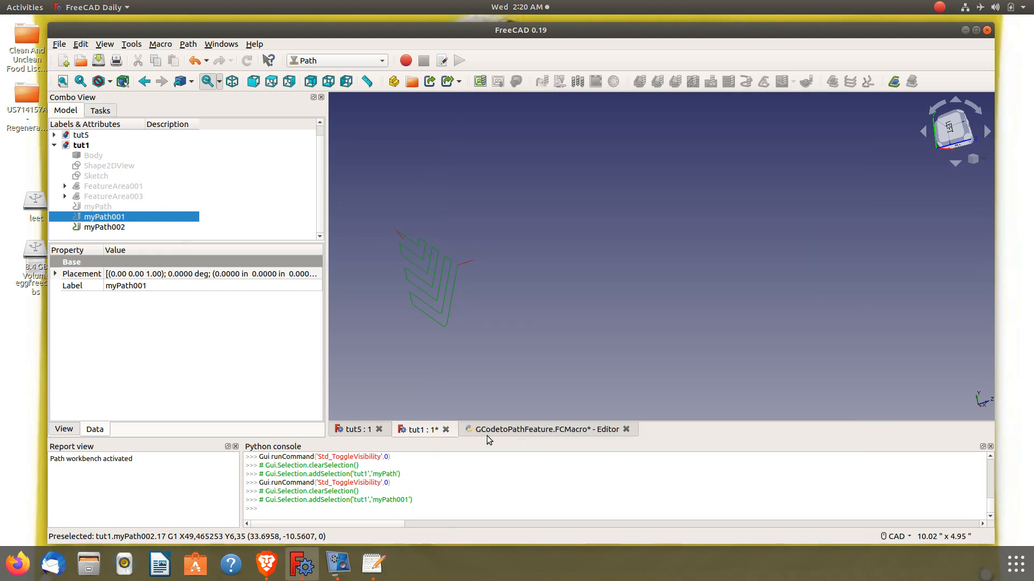
click(487, 430)
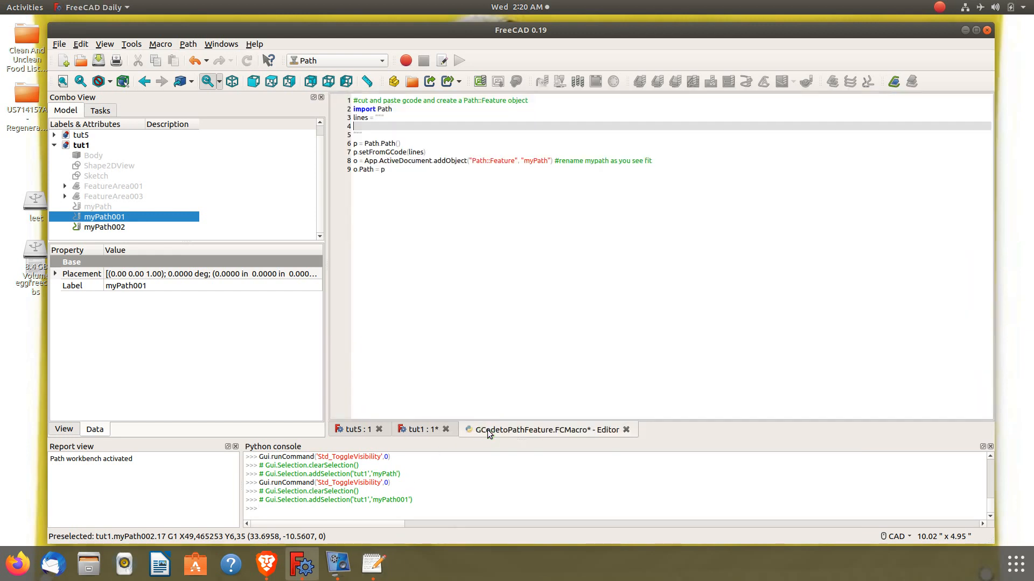
right_click(361, 123)
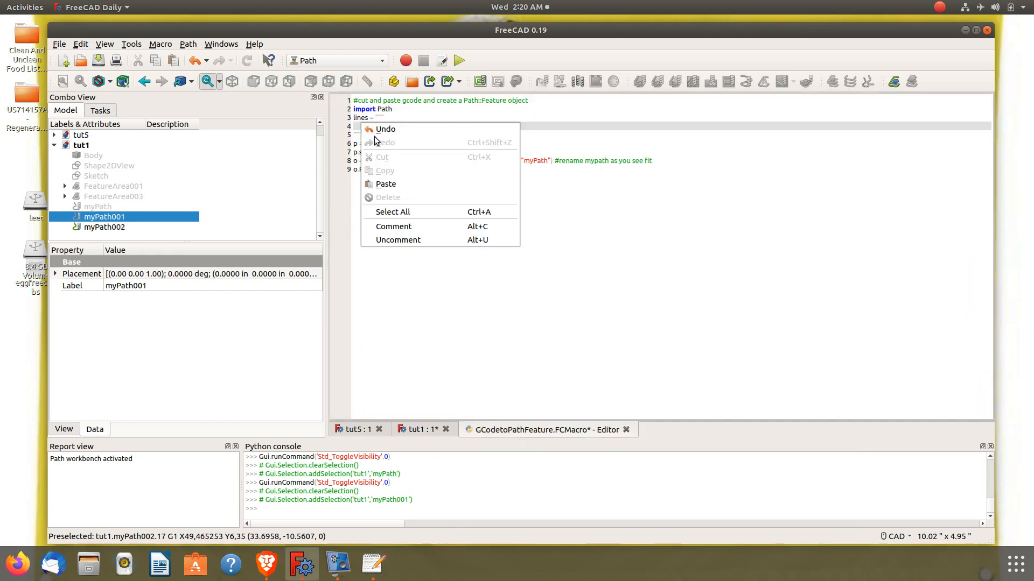
click(381, 183)
click(385, 343)
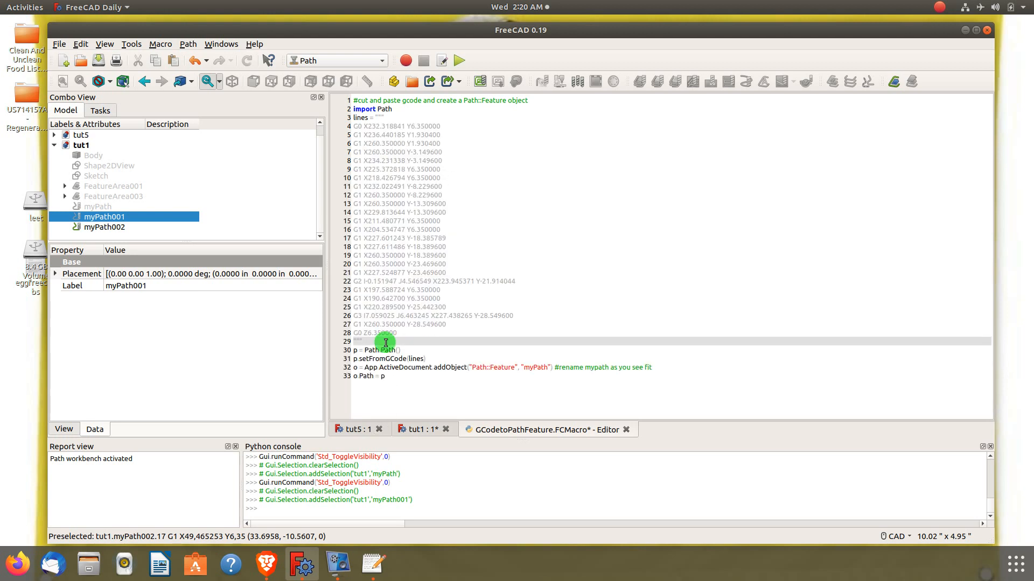
- Run the GCodetoPathFeature macro and recompute tut1 to display the new path object
click(460, 61)
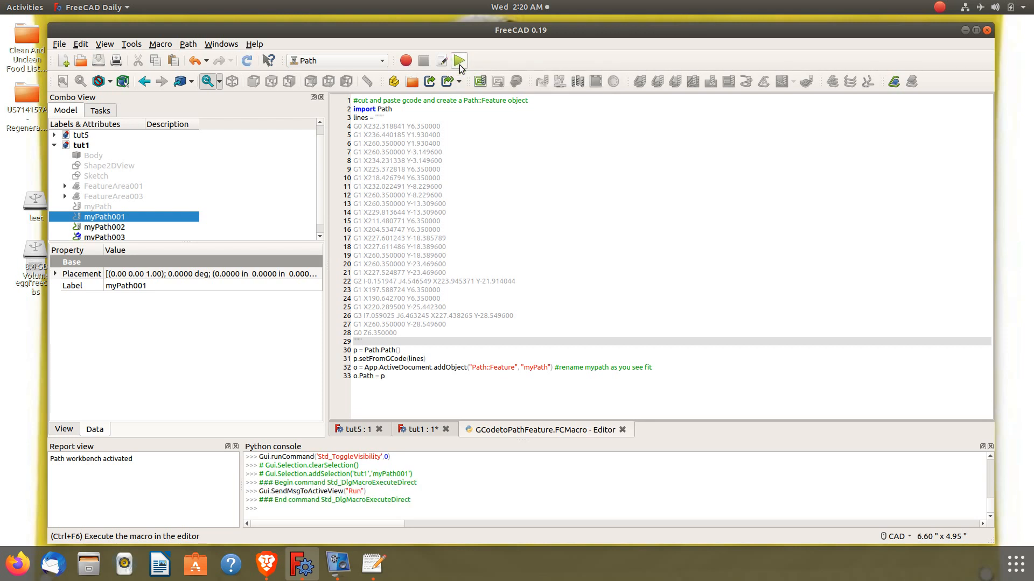
click(145, 236)
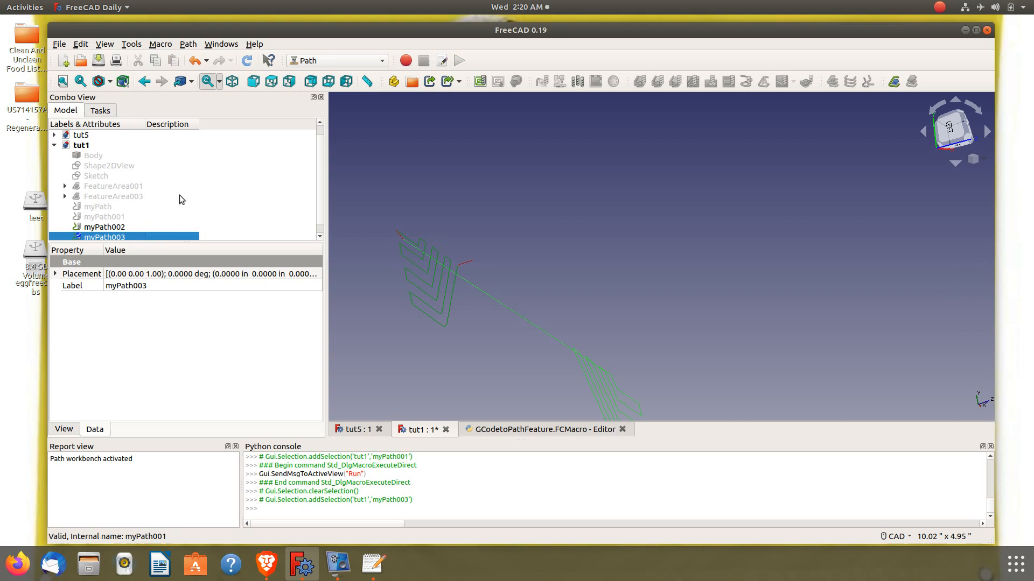
click(246, 61)
scroll(511, 234, down, 2)
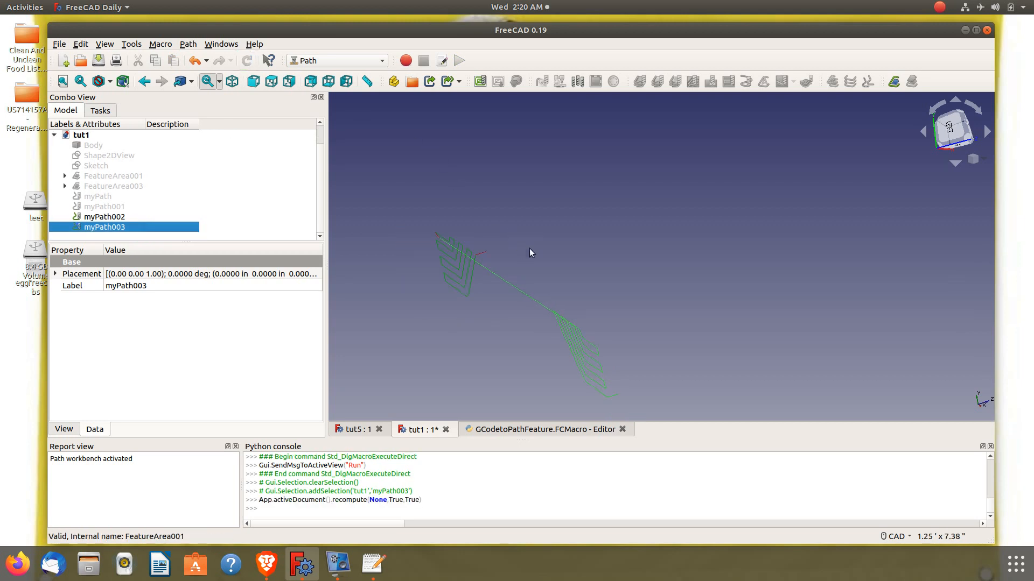
scroll(614, 400, up, 2)
scroll(614, 401, up, 4)
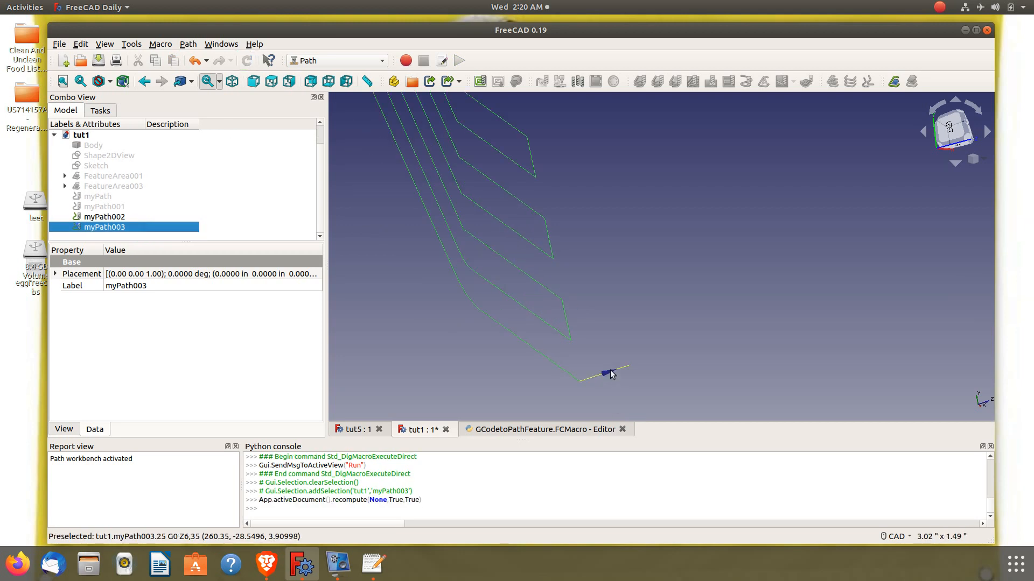
scroll(612, 373, down, 1)
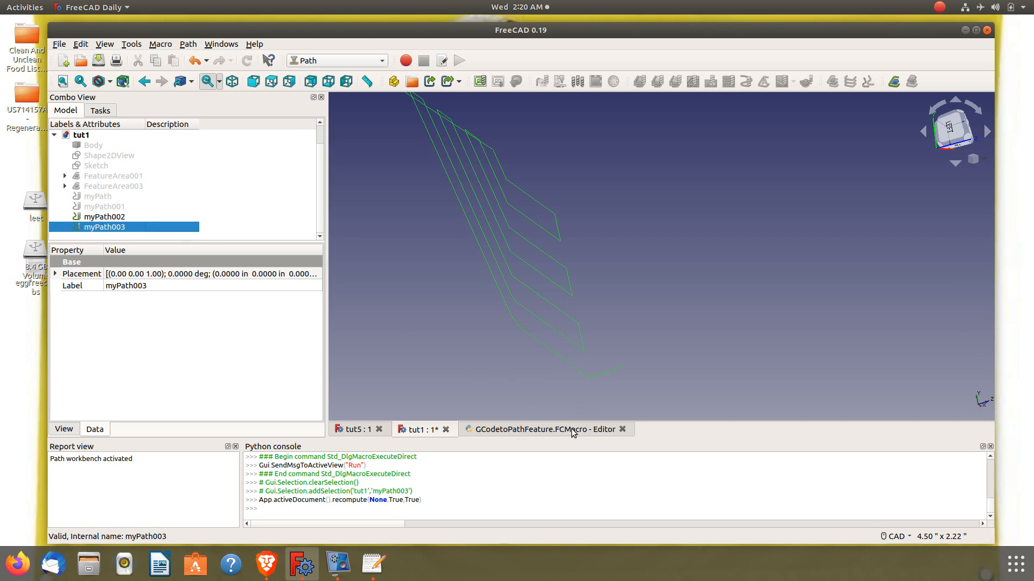
- Close the GCodetoPathFeature macro and open PathFeatureStepDown.FCMacro for editing
click(623, 429)
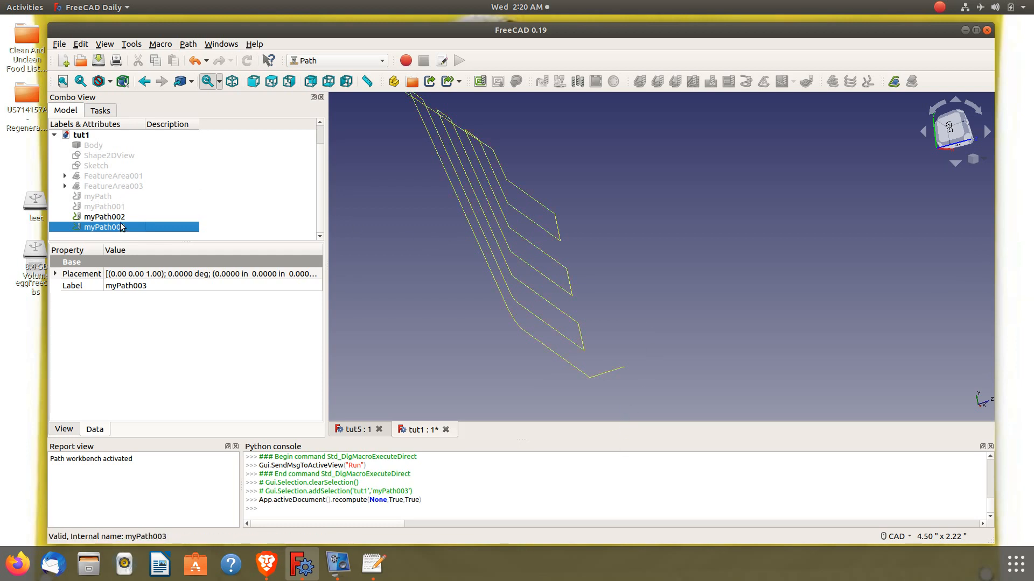
scroll(683, 252, down, 2)
scroll(682, 253, down, 2)
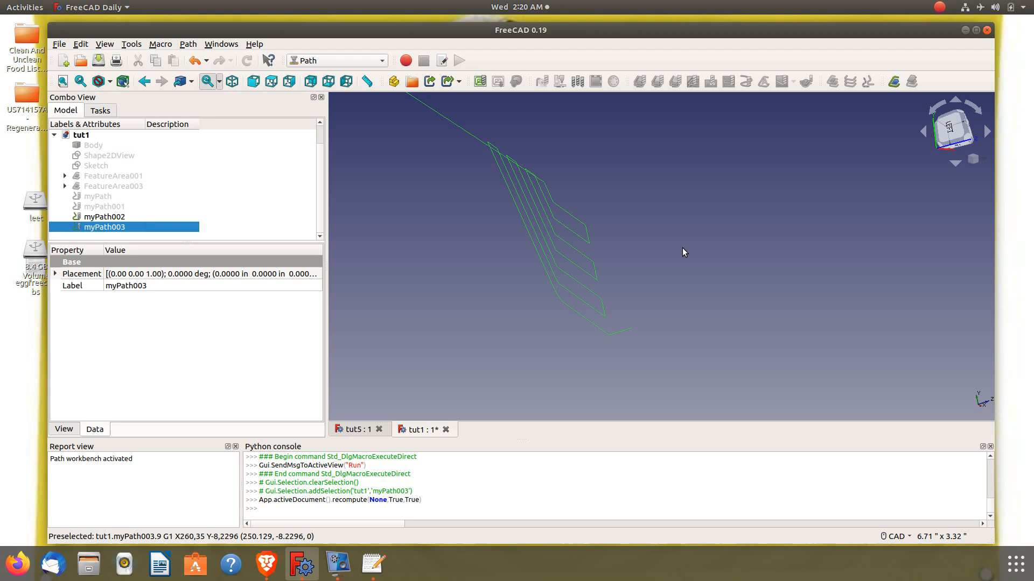
scroll(645, 215, down, 2)
scroll(669, 221, down, 1)
click(441, 62)
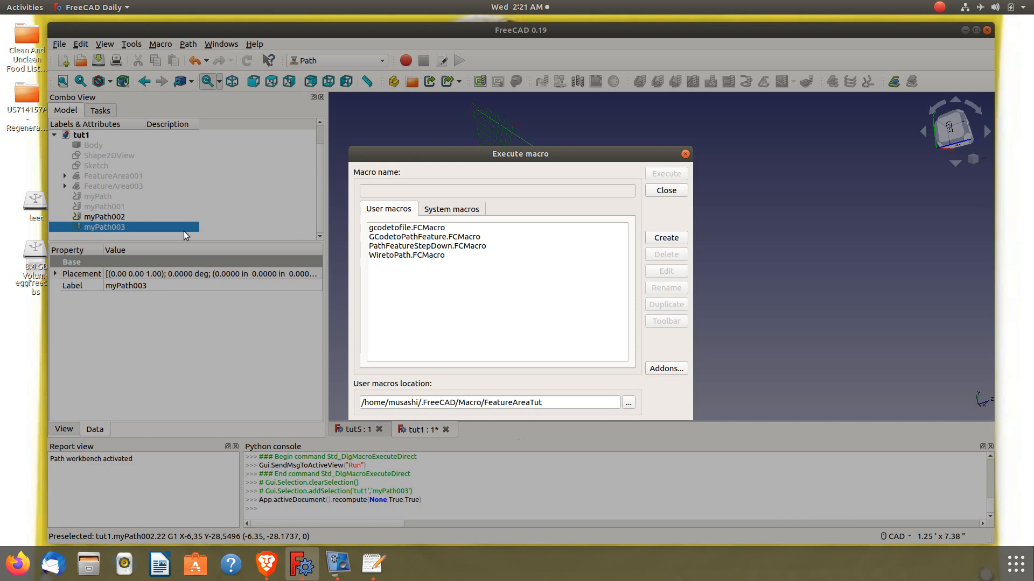
click(403, 246)
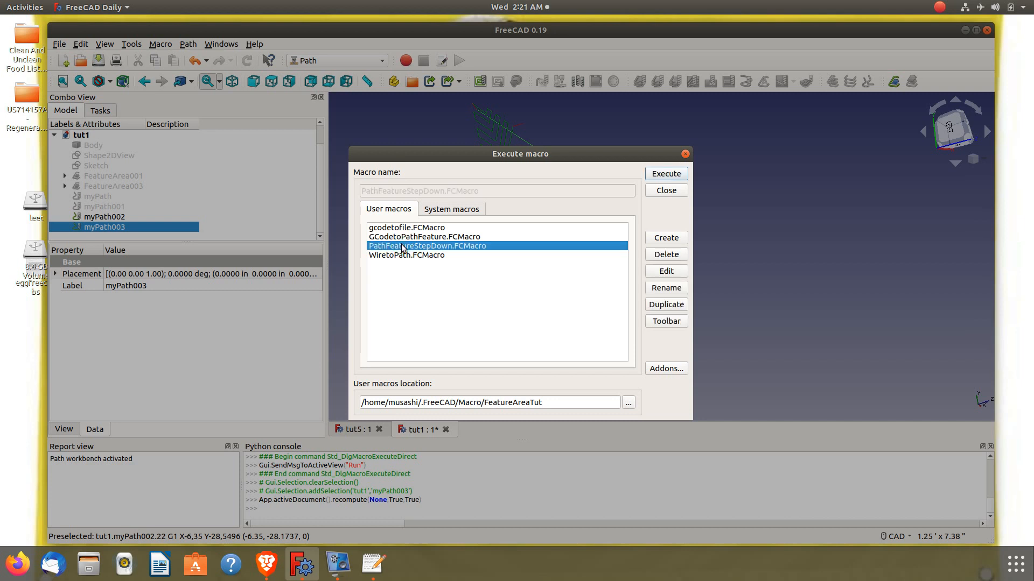
click(664, 271)
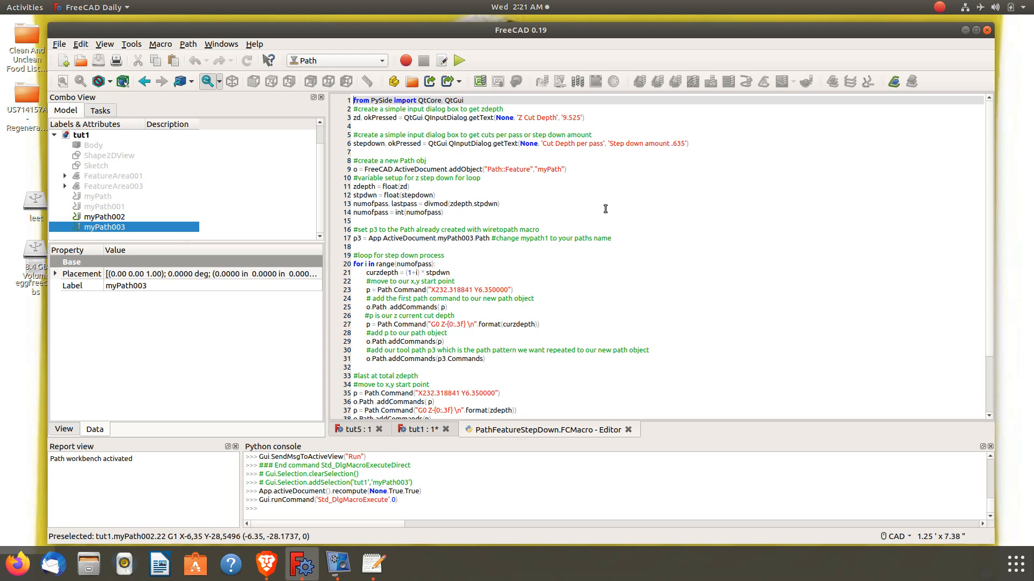
- Check the macro's Z Cut Depth value against the tut1 Body by temporarily showing the Body with the toolpaths
drag(580, 117, 565, 117)
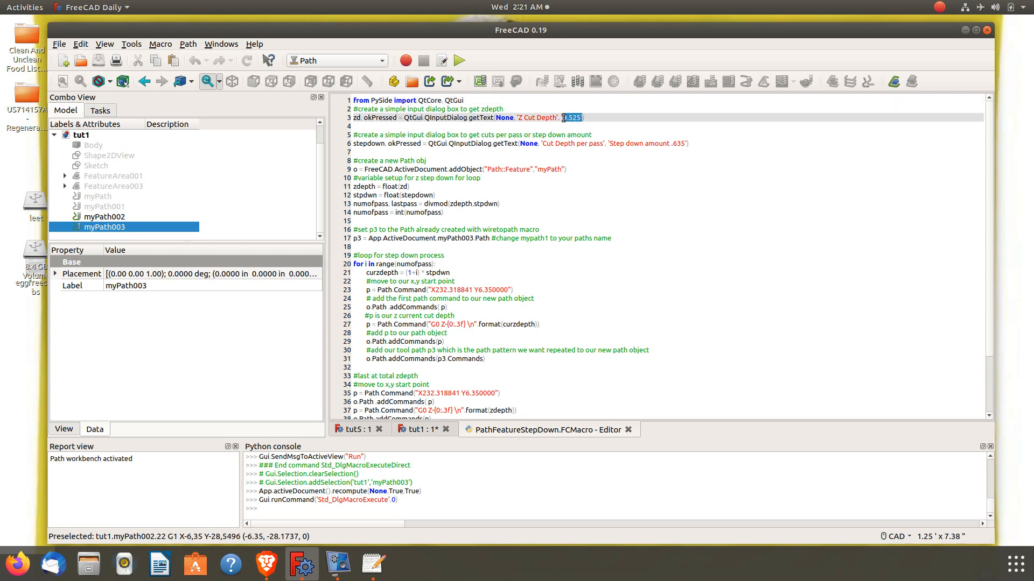
click(423, 429)
click(96, 145)
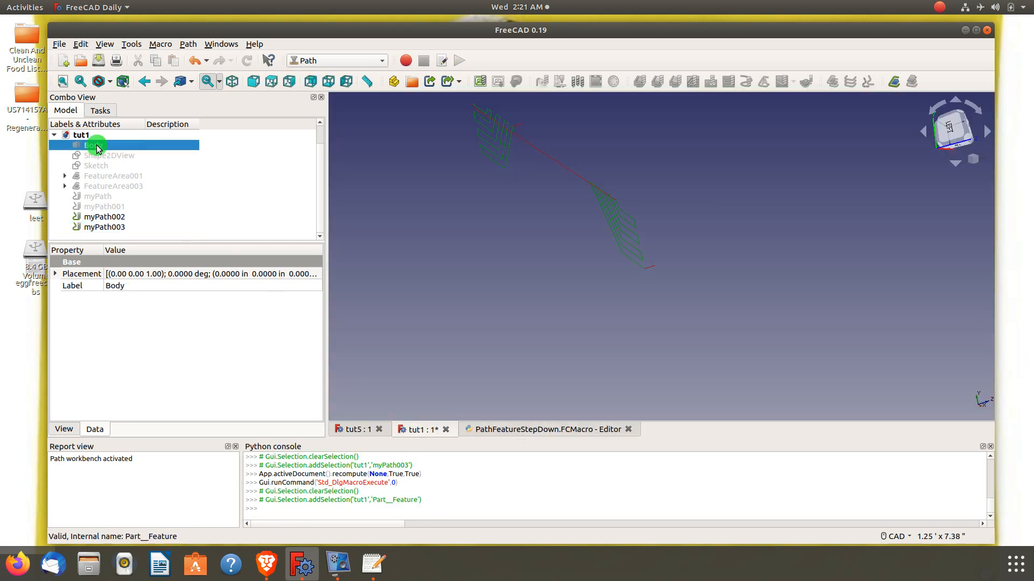
key(space)
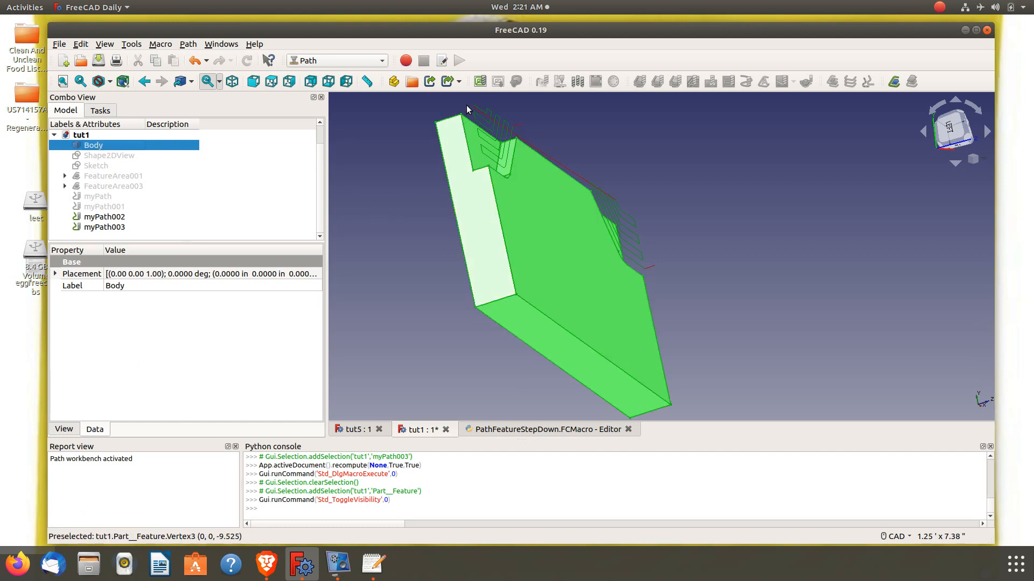
scroll(465, 104, up, 3)
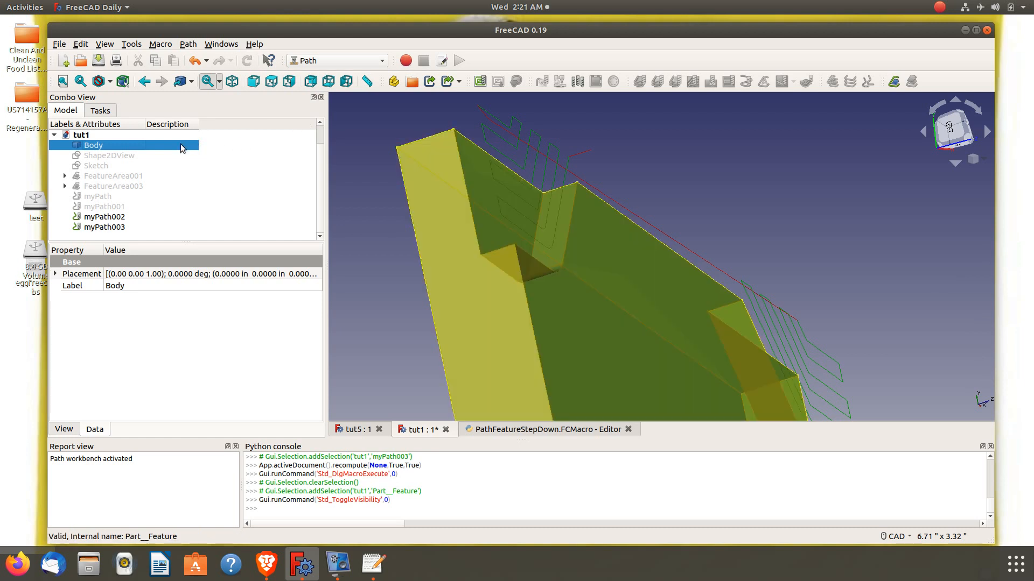
key(space)
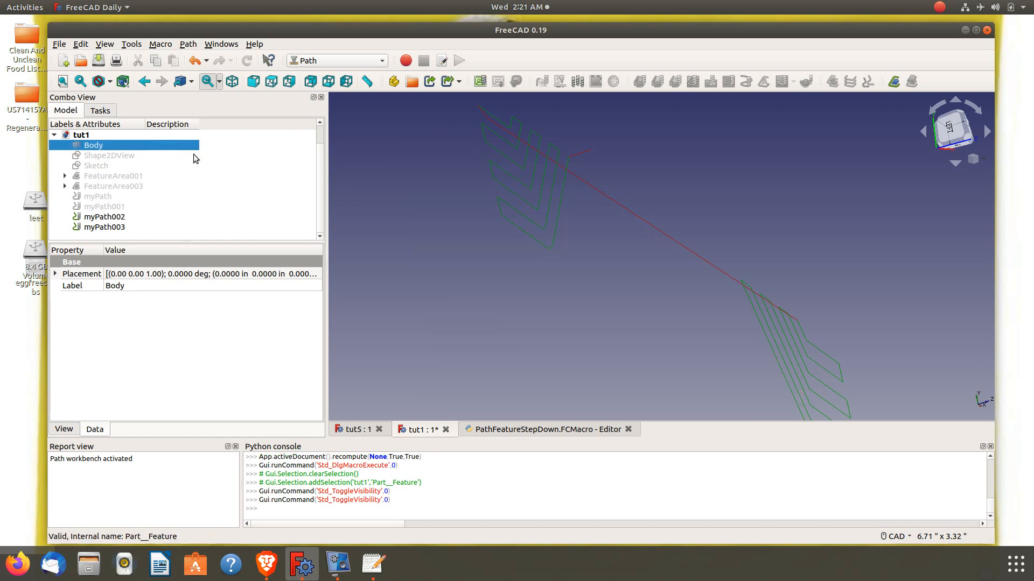
- Change the p3 assignment on line 17 of the PathFeatureStepDown macro to reference myPath002
click(483, 430)
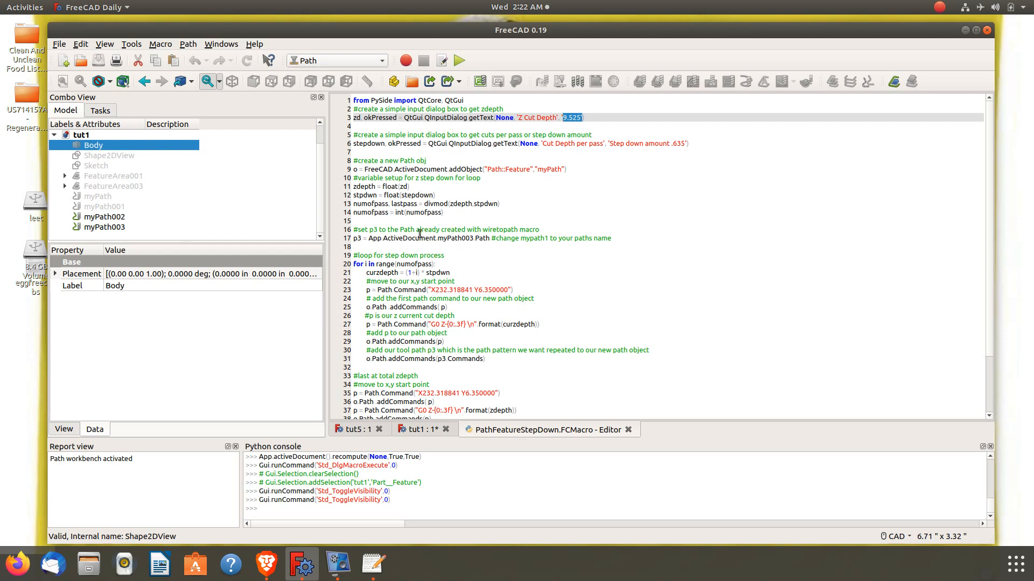
double_click(356, 237)
drag(370, 238, 504, 239)
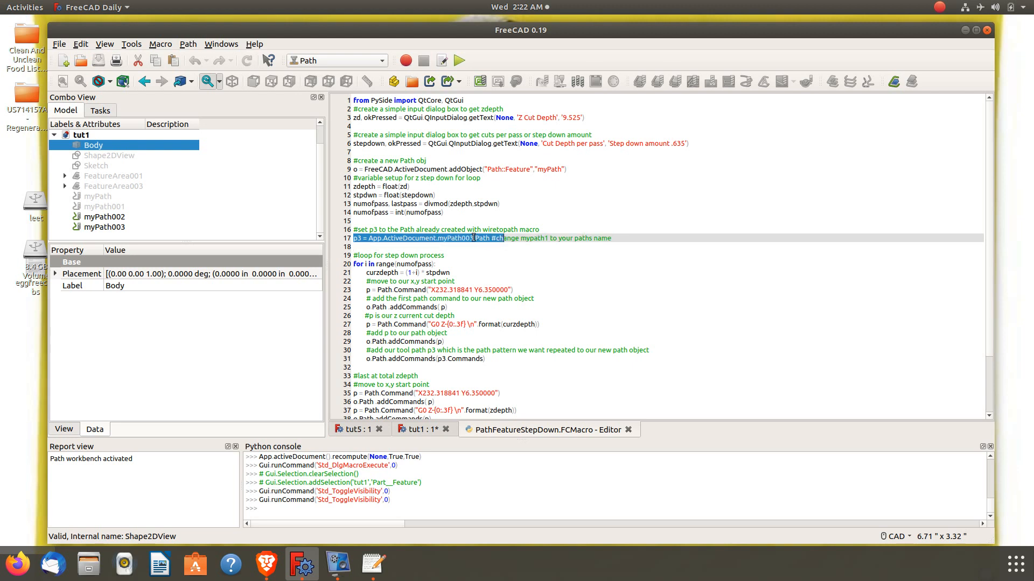
click(474, 238)
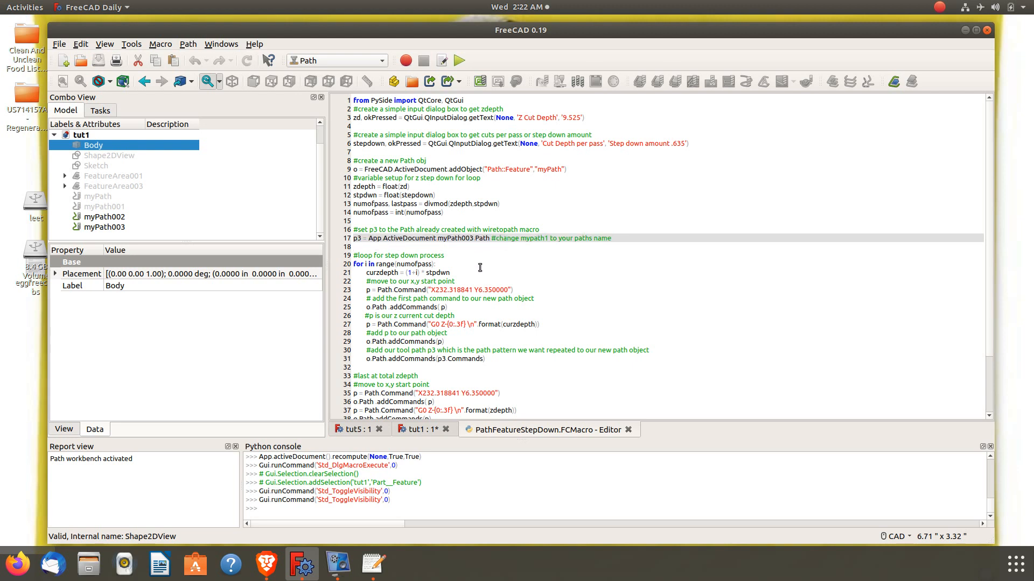
key(BackSpace)
text(1)
key(BackSpace)
text(2)
- Identify myPath002 and myPath003 in the 3D view by highlighting each and briefly hiding myPath003
click(108, 218)
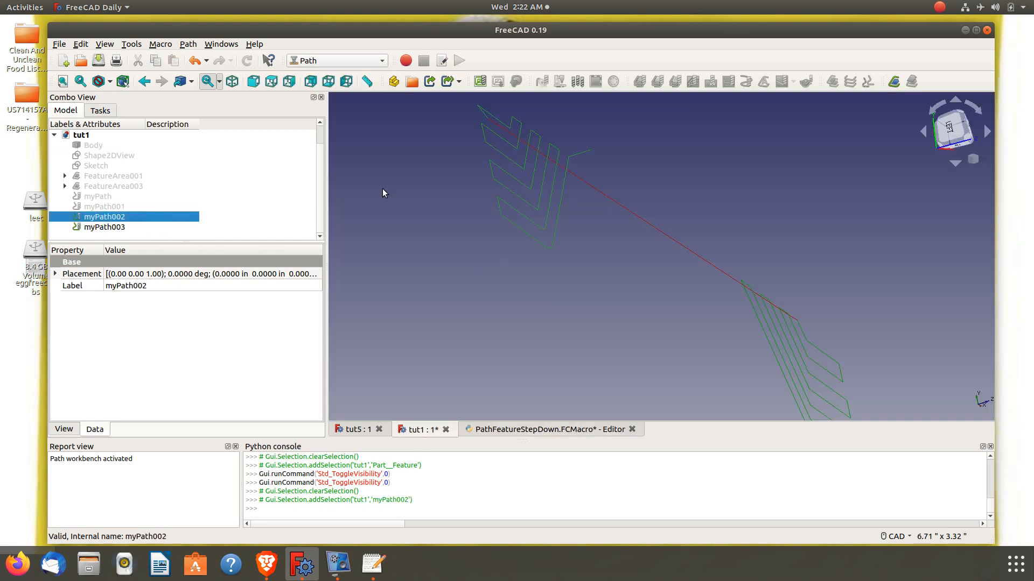
click(120, 227)
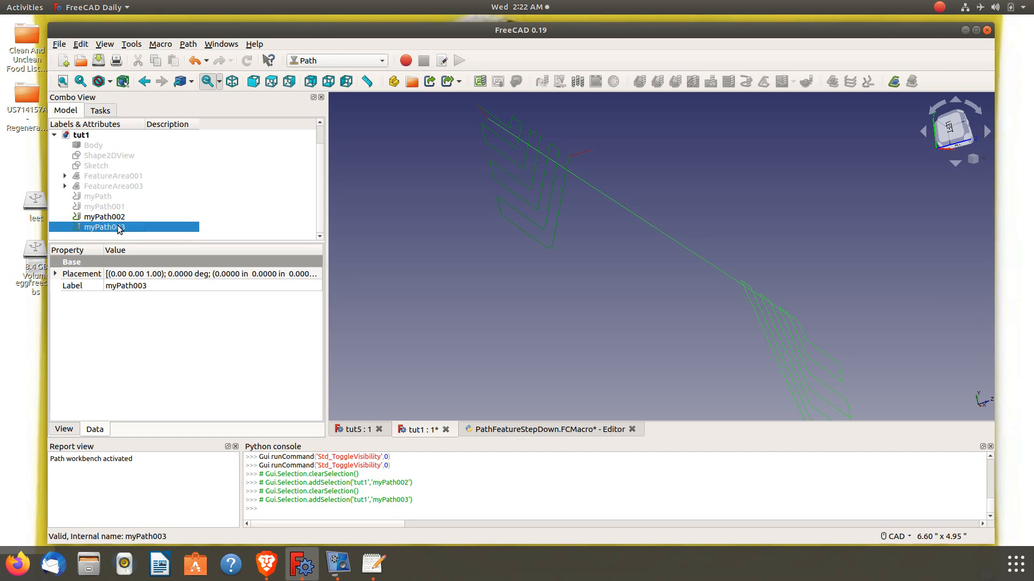
key(space)
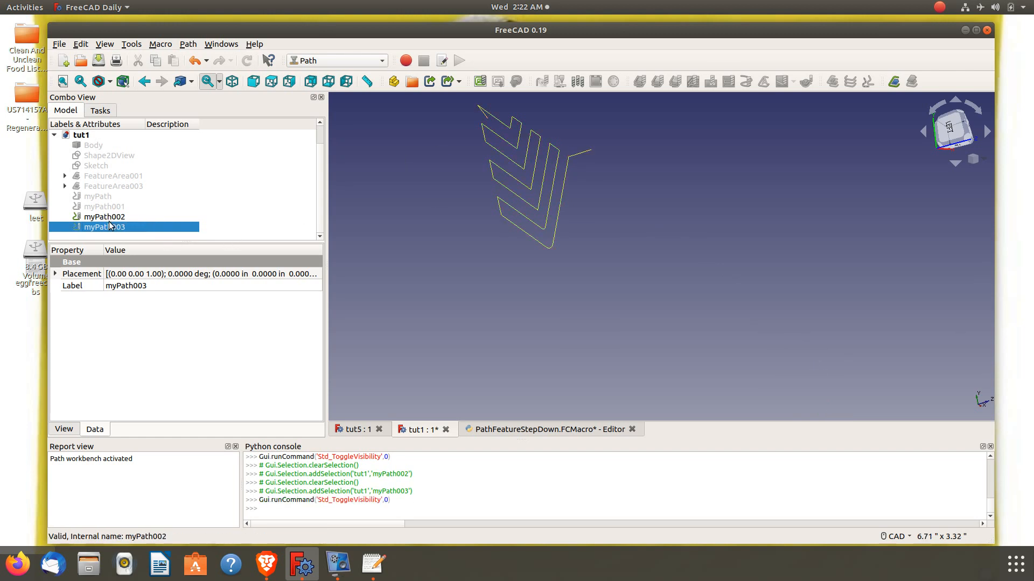
key(space)
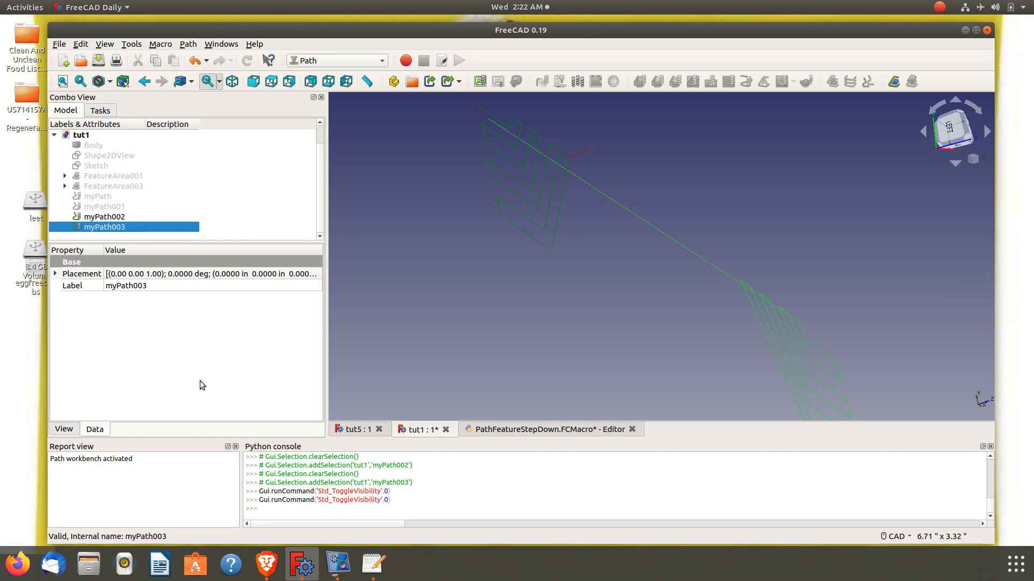
click(112, 218)
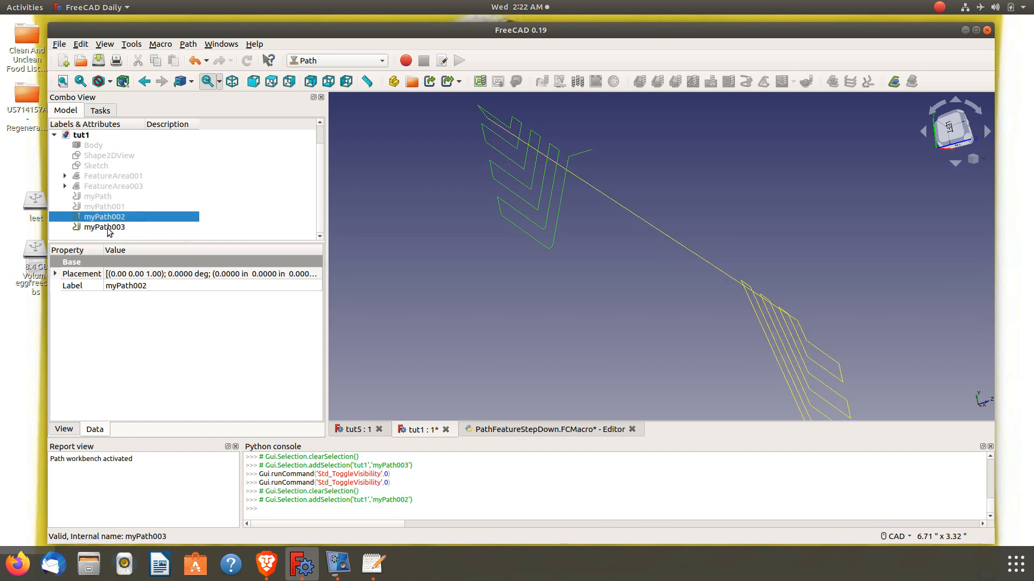
click(110, 228)
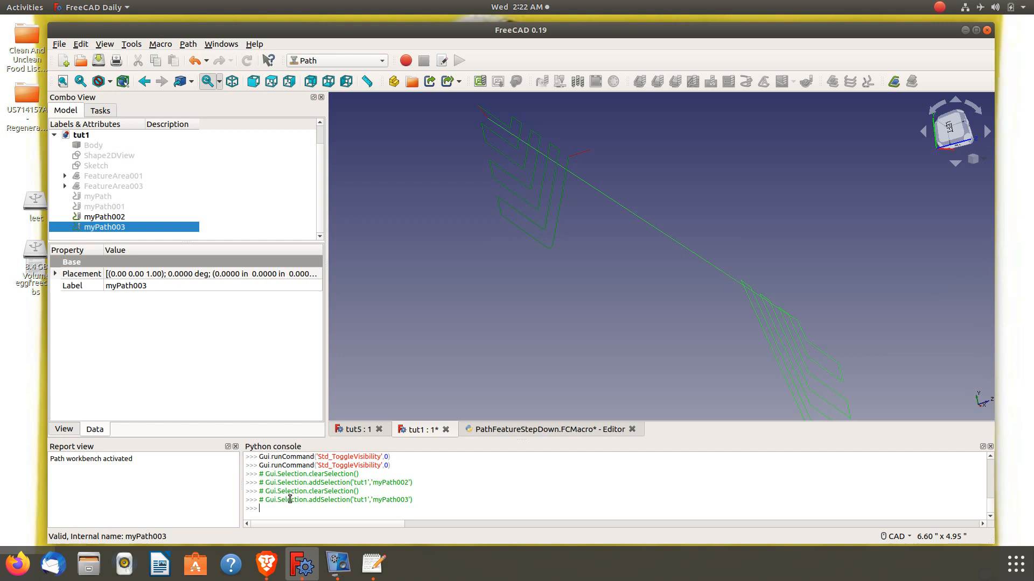
- In the Python console, assign myPath002's G-code to a variable with gcode = App.ActiveDocument.myPath002.Path.toGCode()
text(code = App)
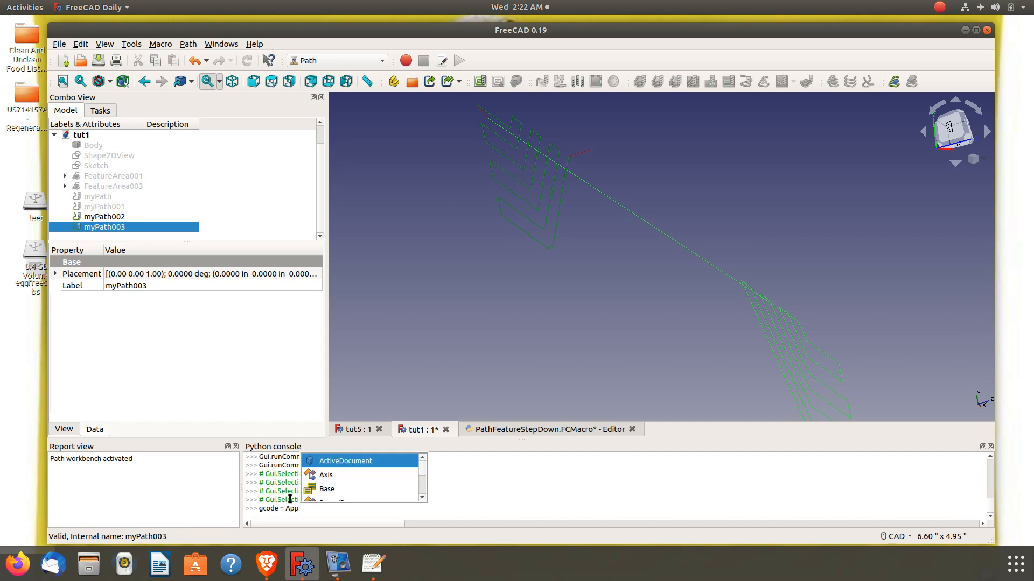
key(Return)
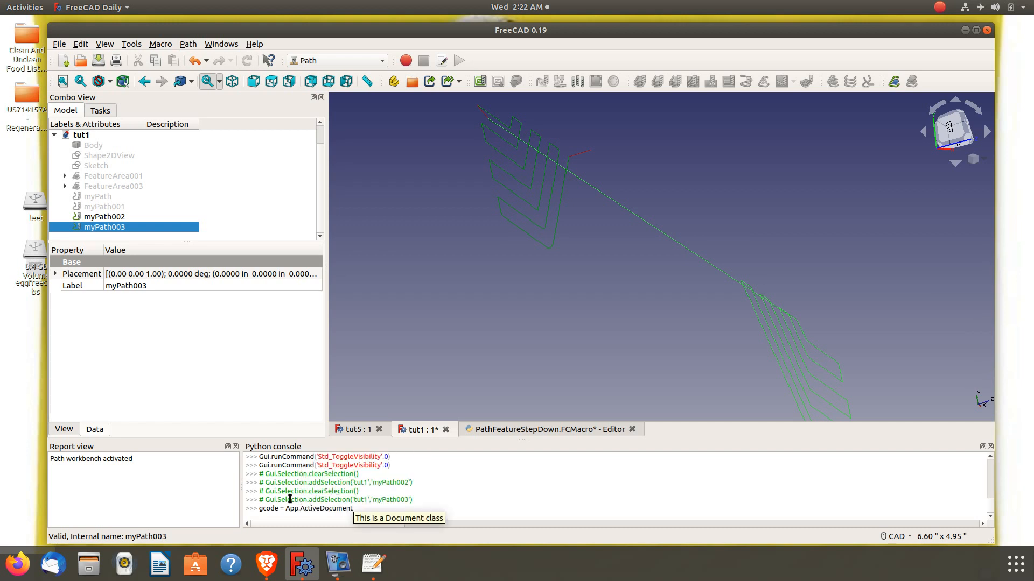
text(.)
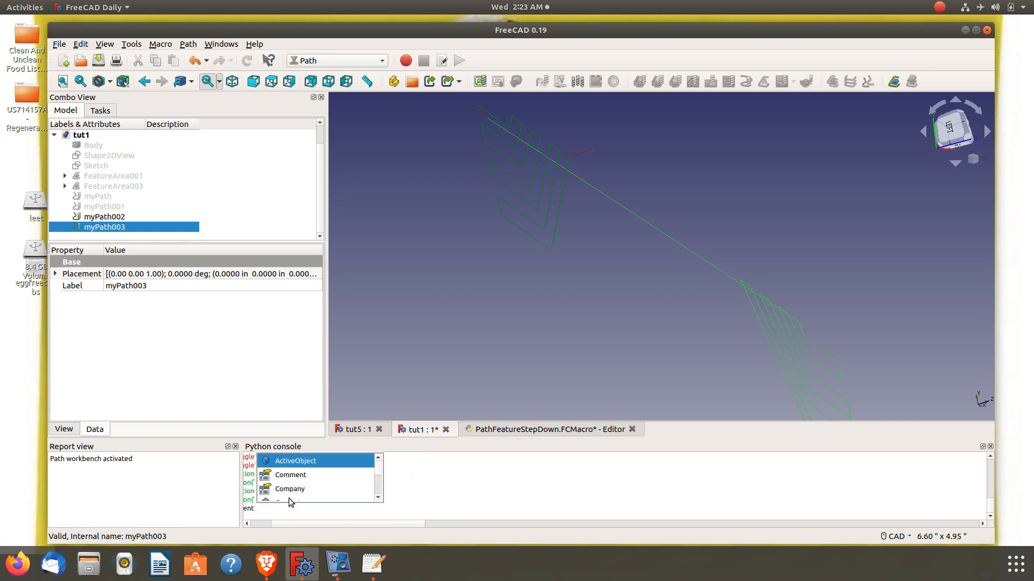
drag(325, 525, 310, 522)
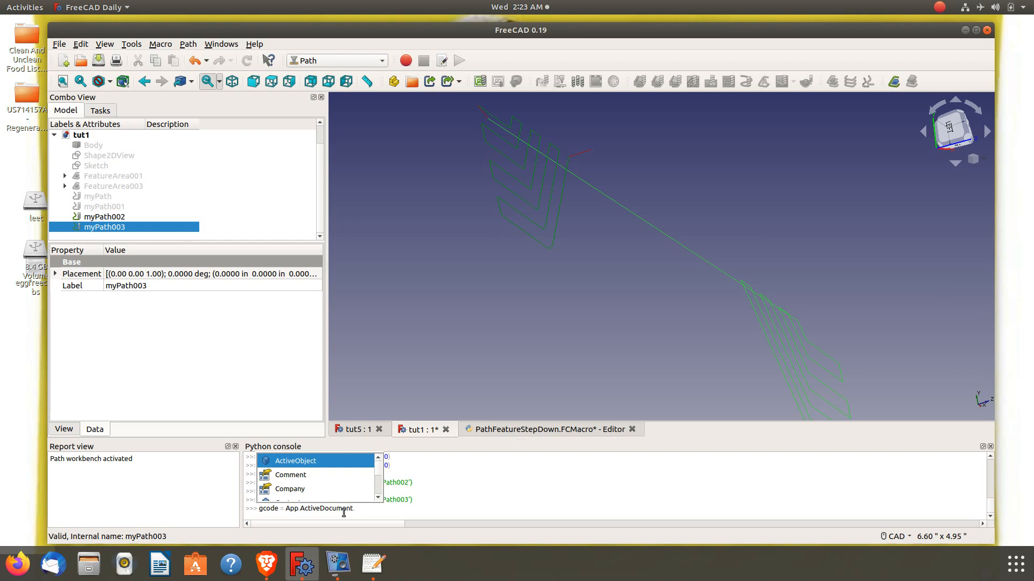
text(m)
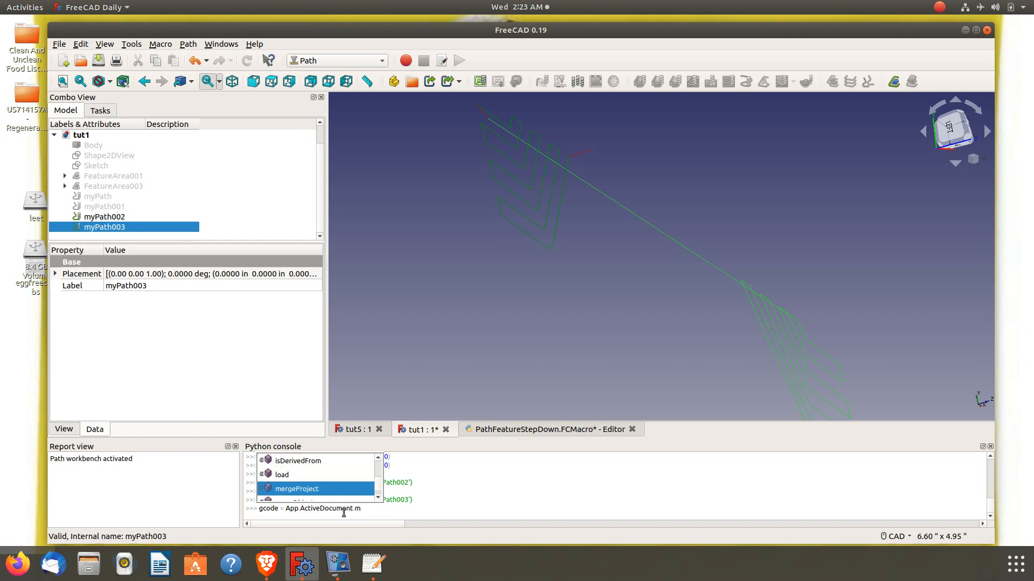
text(y)
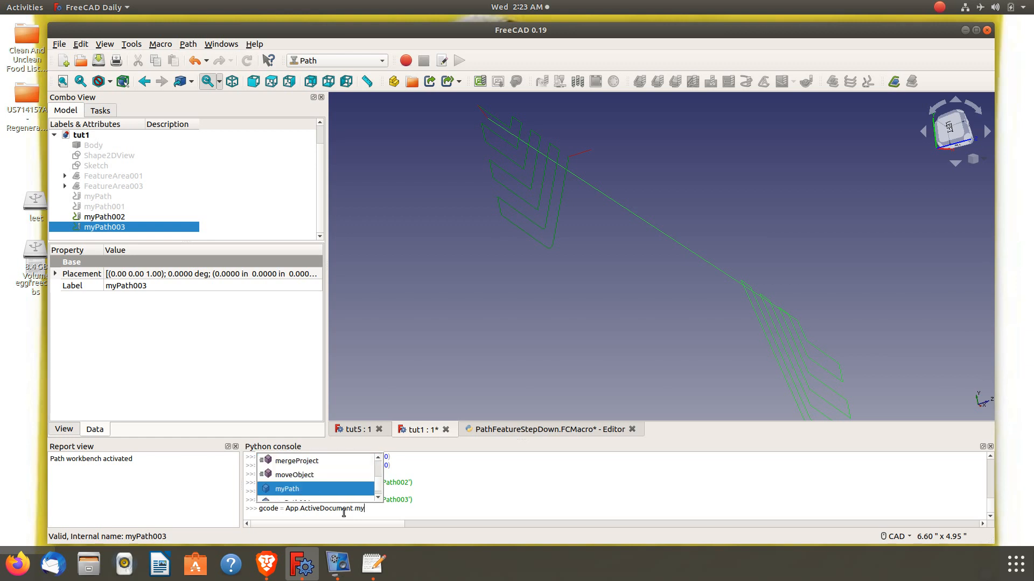
key(Down)
key(Down)
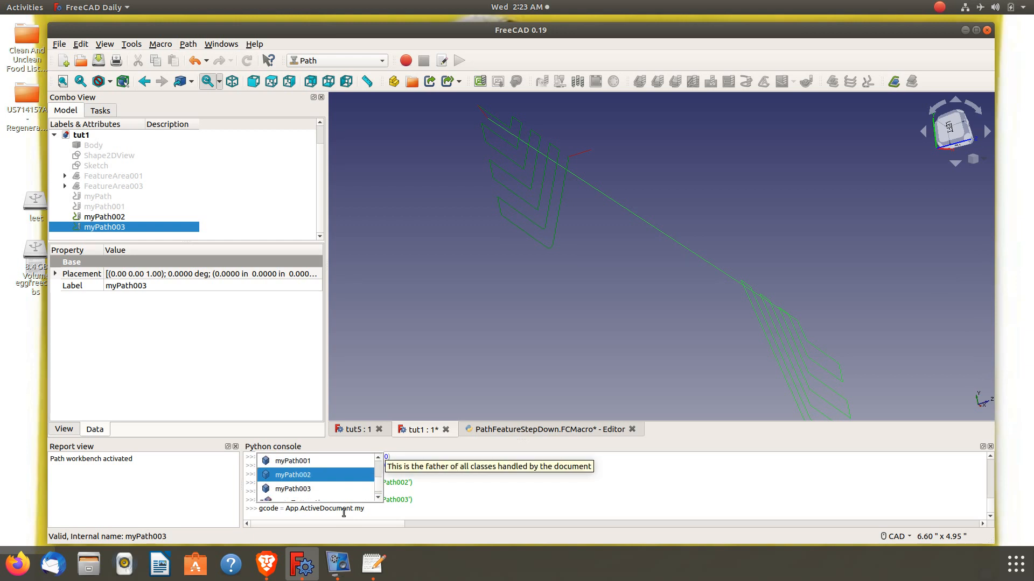
key(Return)
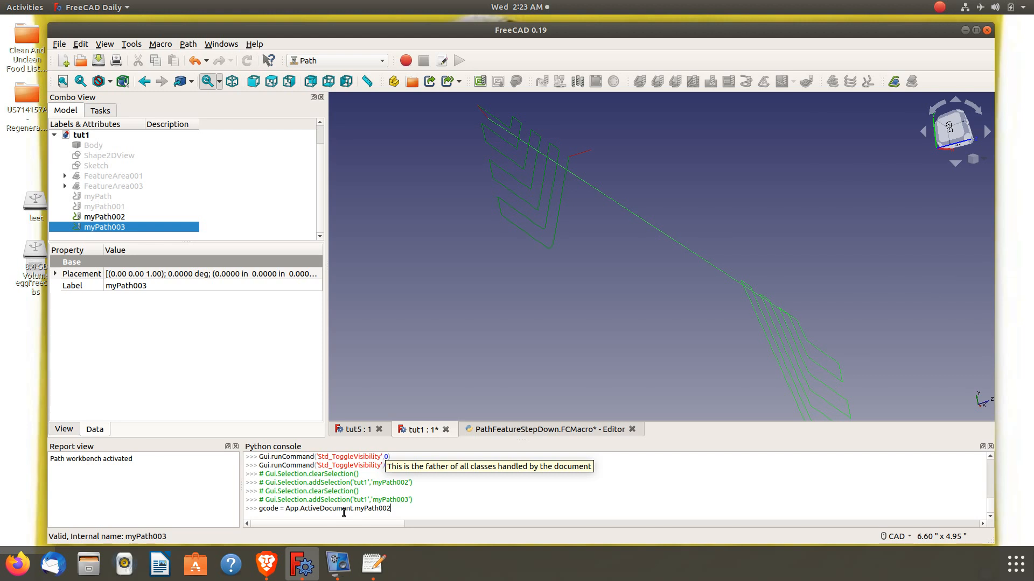
text(.P)
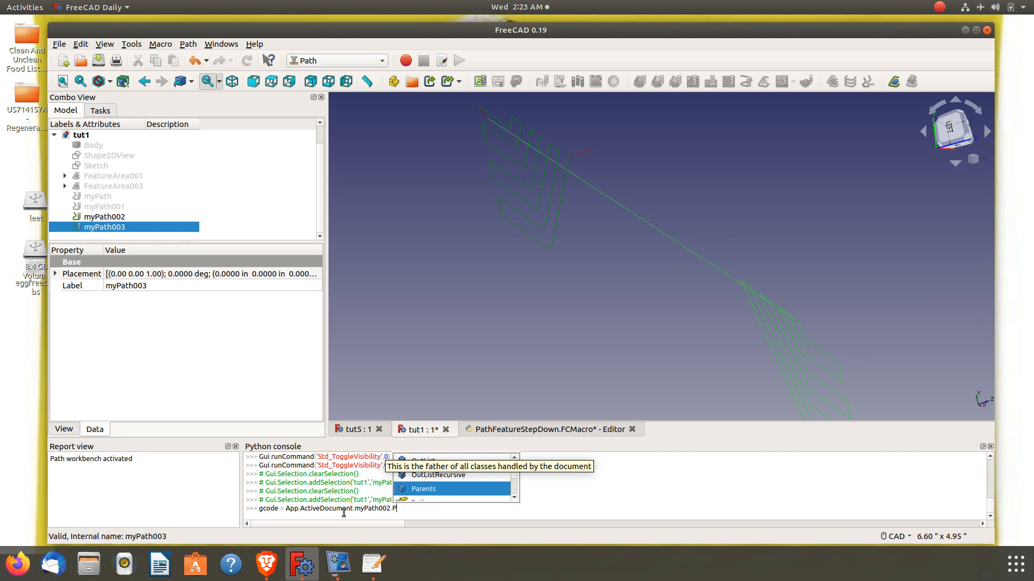
key(Down)
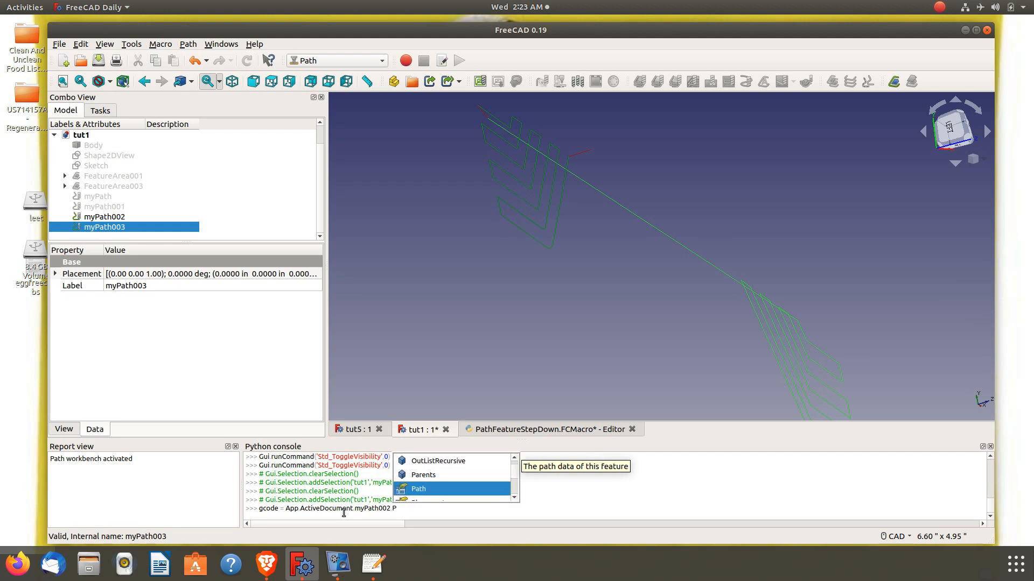
key(Return)
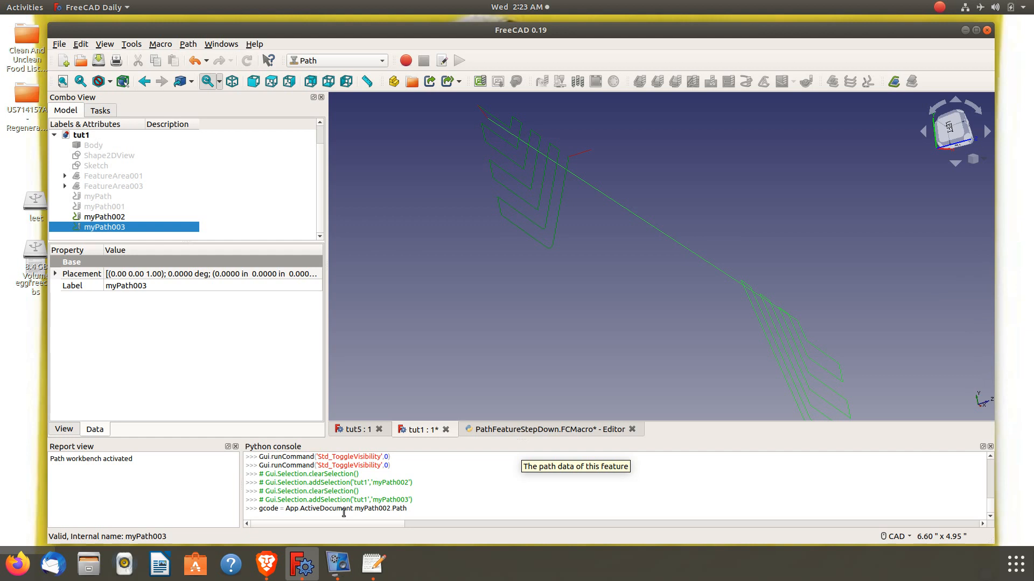
text(.t)
key(Return)
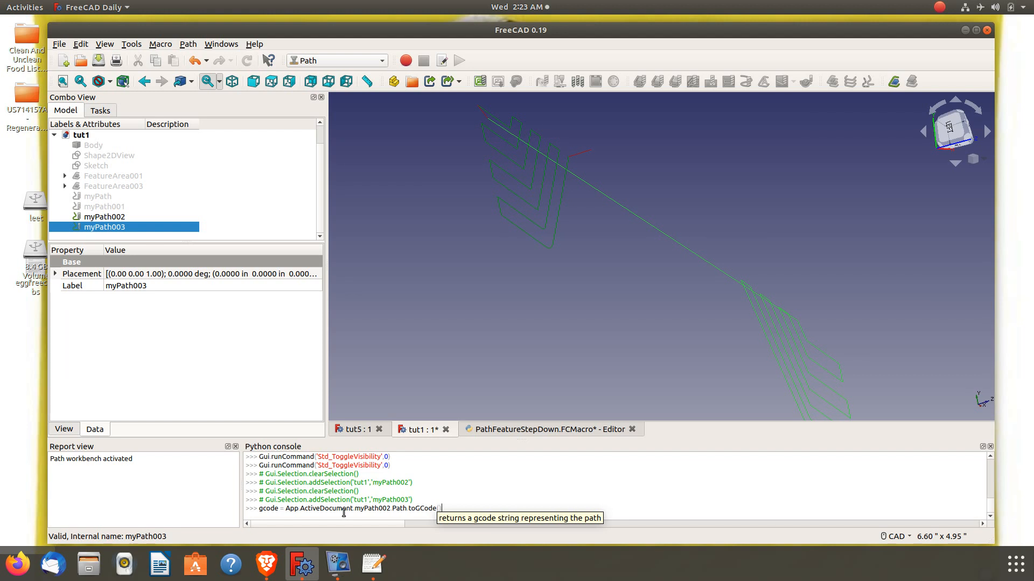
key(Return)
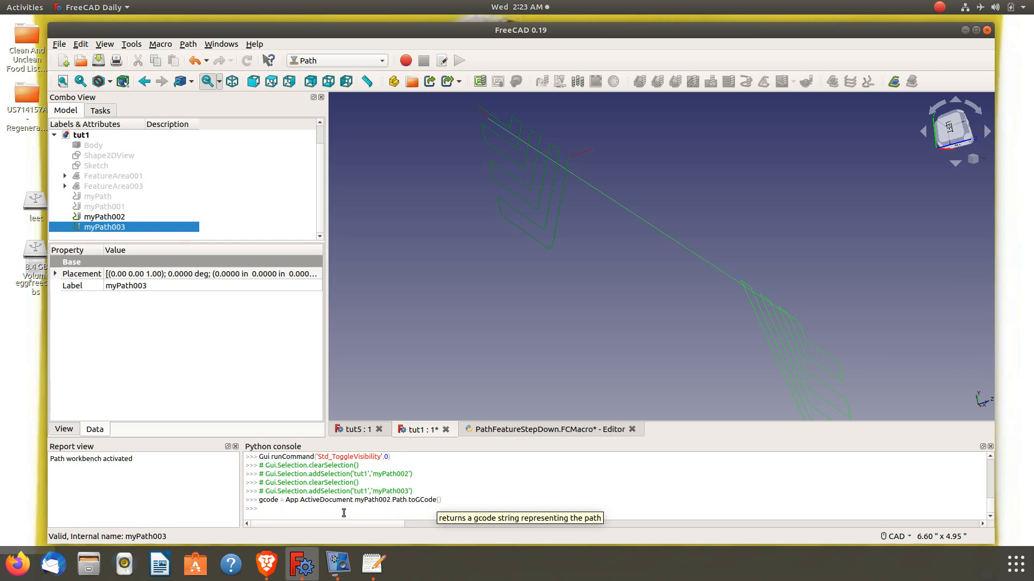
- Reuse the previous console command to assign myPath003's G-code with gcode1 = App.ActiveDocument.myPath003.Path.toGCode()
key(Up)
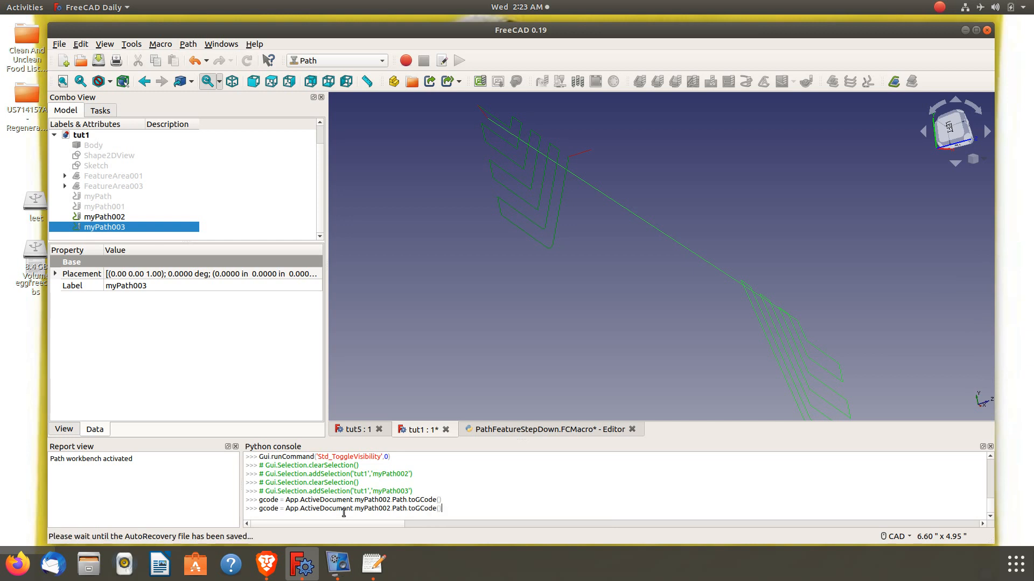
click(280, 510)
text(1)
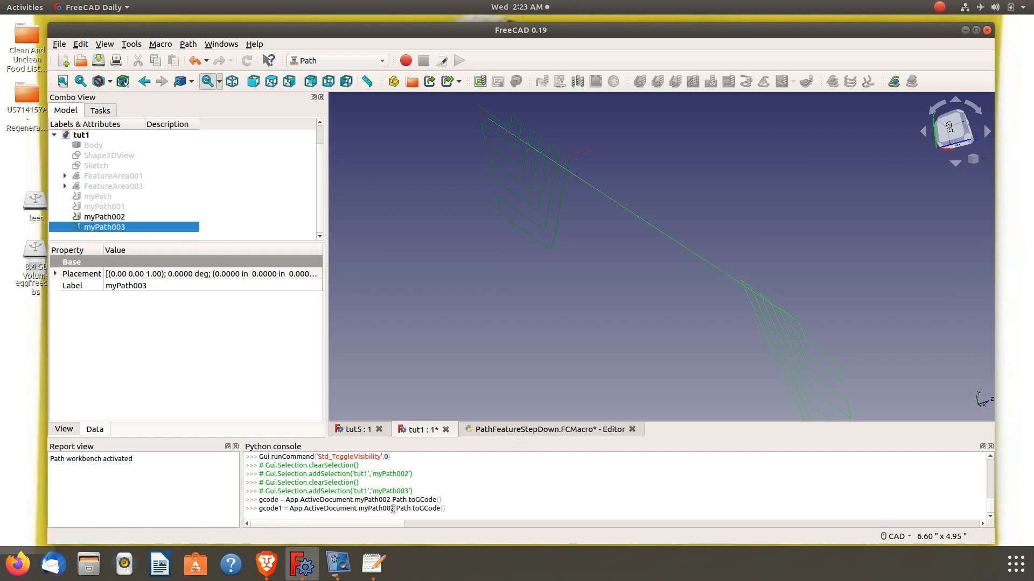
click(393, 510)
key(BackSpace)
text(3)
click(466, 509)
key(Return)
- Print the contents of the gcode and gcode1 variables in the Python console
text(gcode)
key(Return)
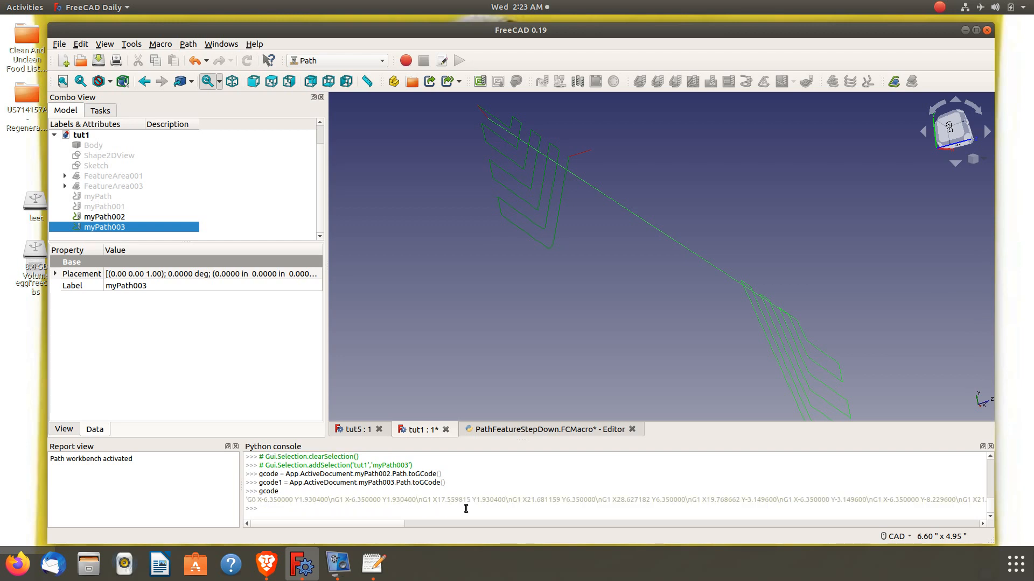
text(gcode1)
key(Return)
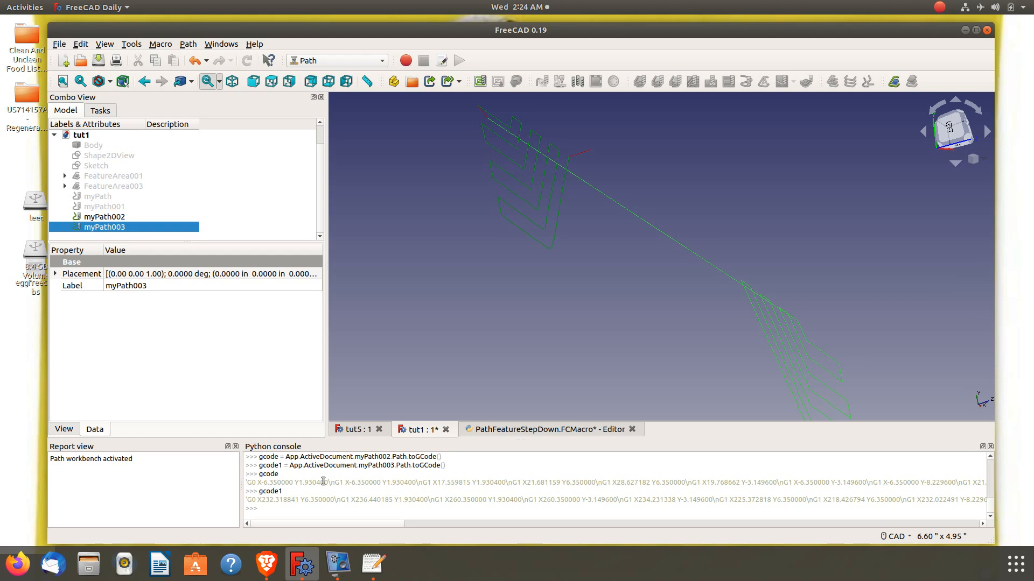
- Copy the start point X-6.350000 Y1.930400 from the gcode output and replace the coordinates on line 23 of the PathFeatureStepDown macro with it
drag(329, 486, 256, 485)
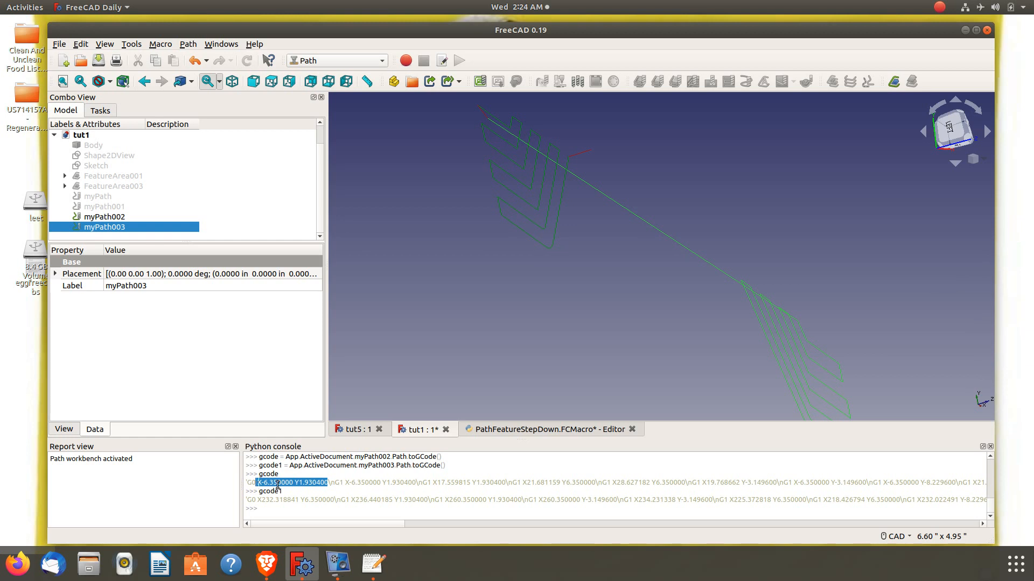
right_click(277, 485)
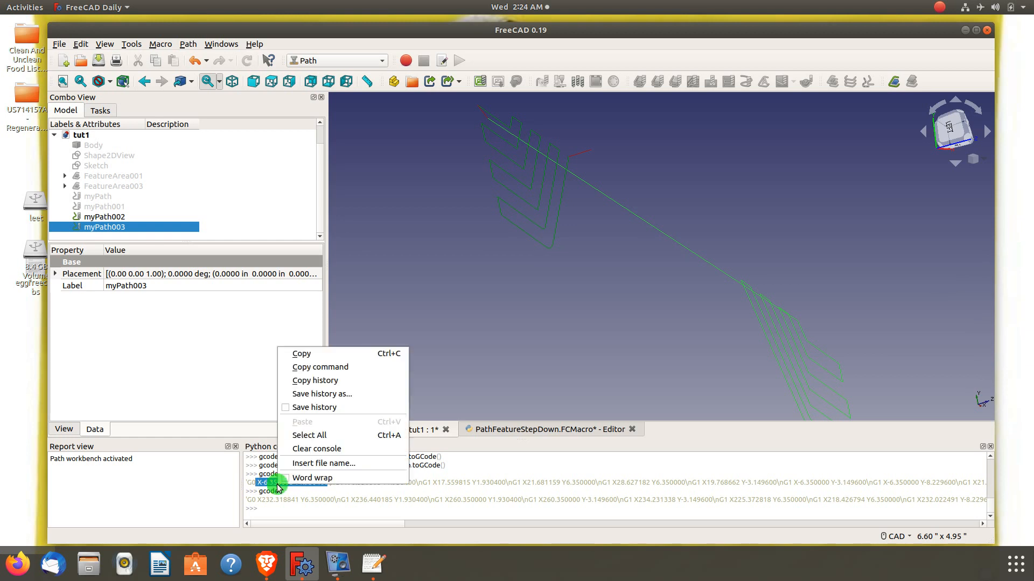
click(309, 355)
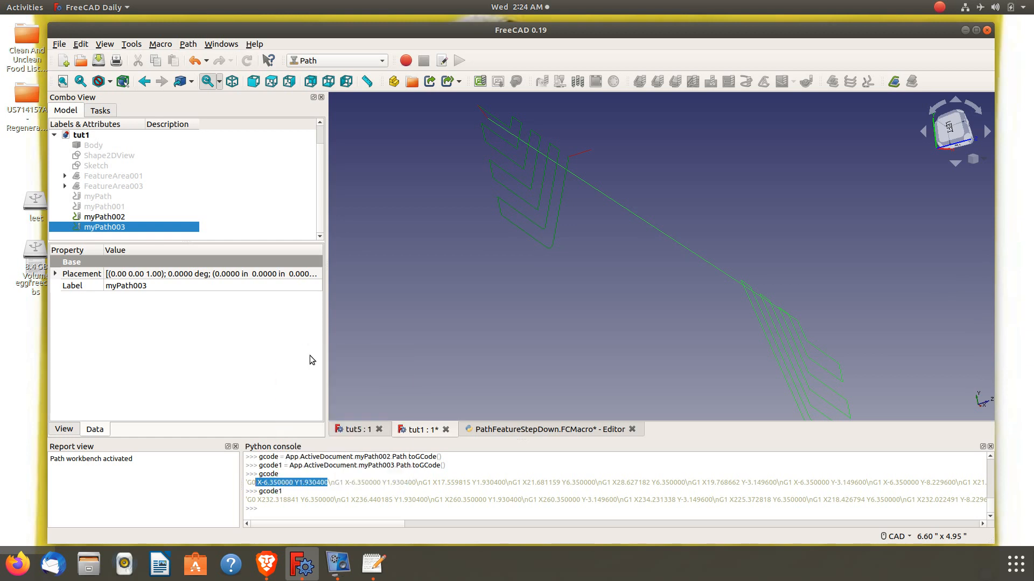
click(501, 430)
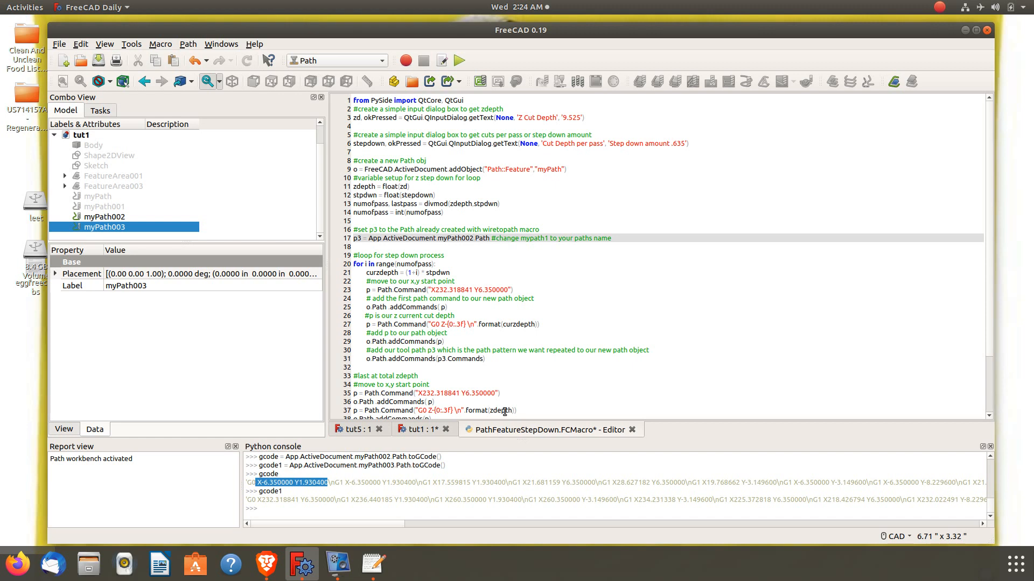
drag(508, 291, 432, 291)
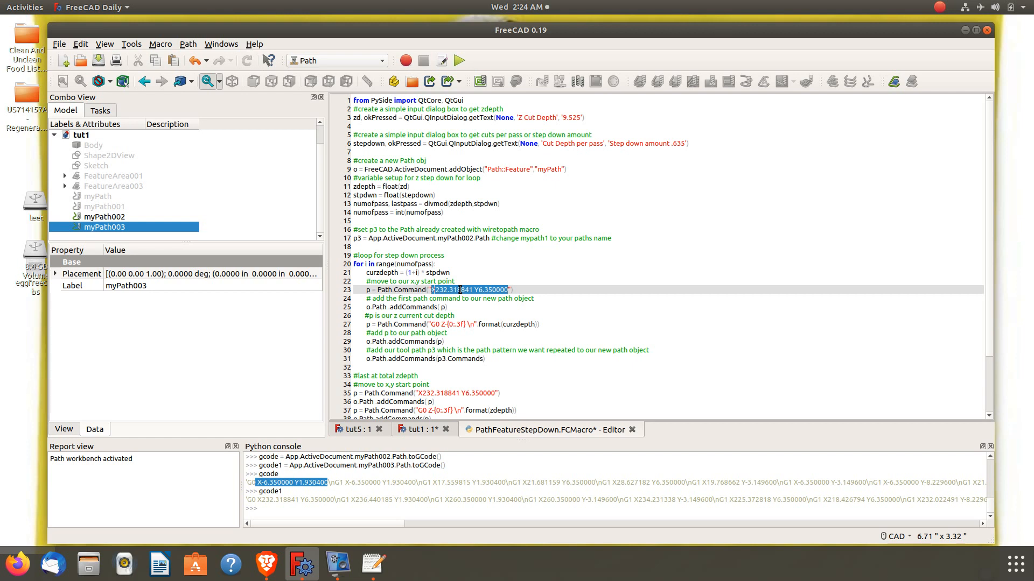
right_click(460, 290)
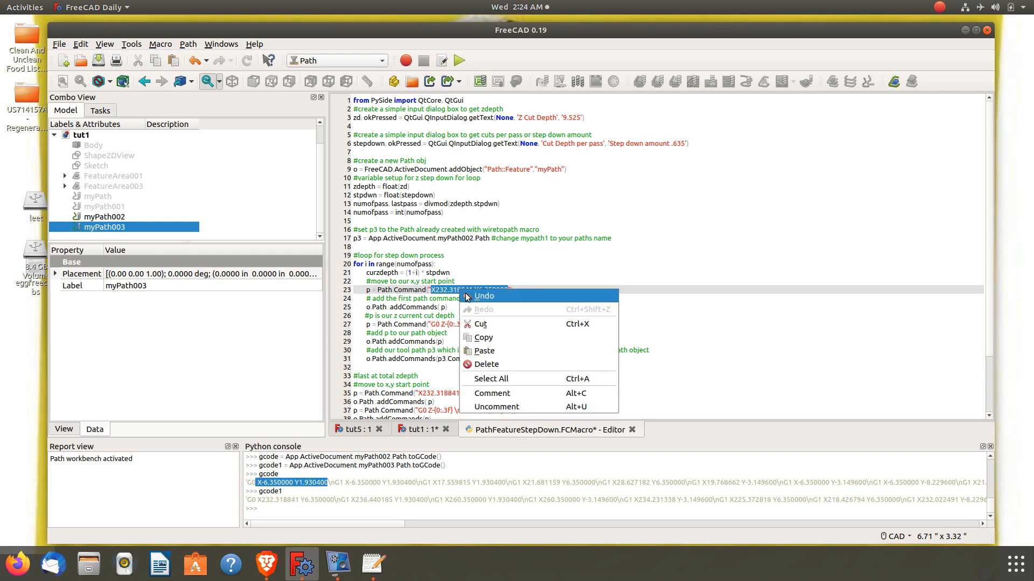
click(483, 351)
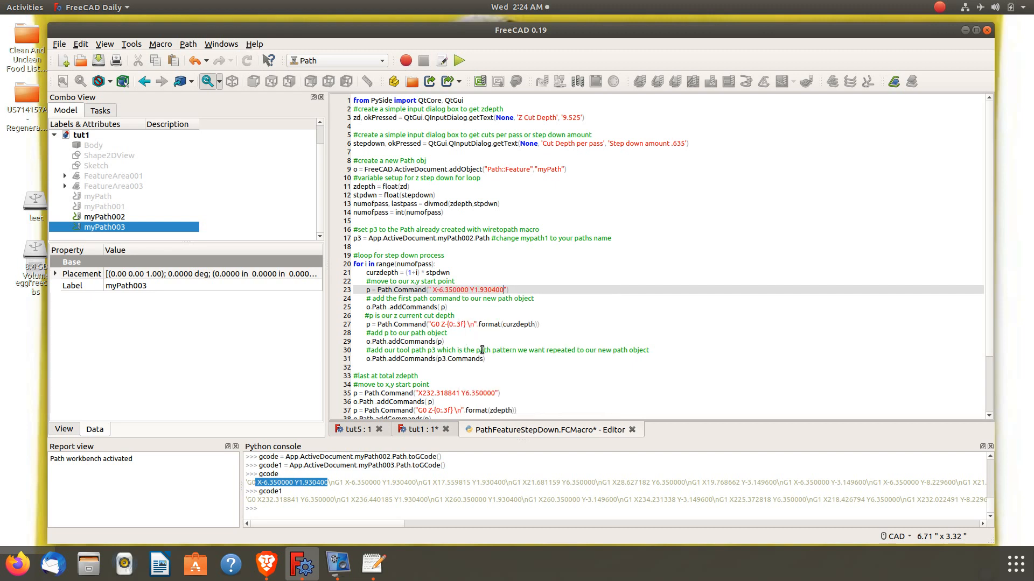
- Replace the final-pass start coordinates on line 35 of the macro with the copied X-6.350000 Y1.930400
drag(495, 393, 420, 393)
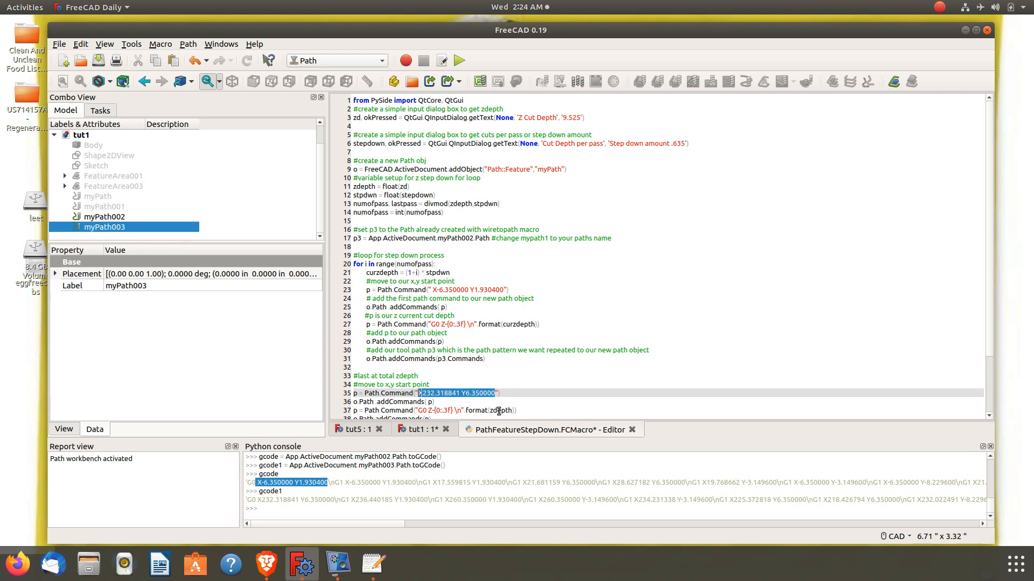
right_click(472, 384)
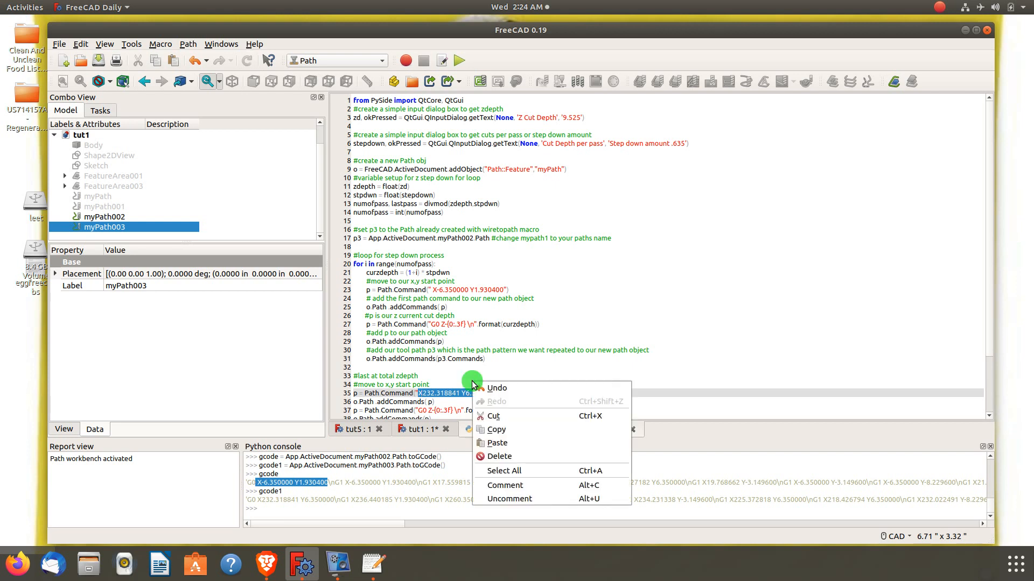
click(505, 449)
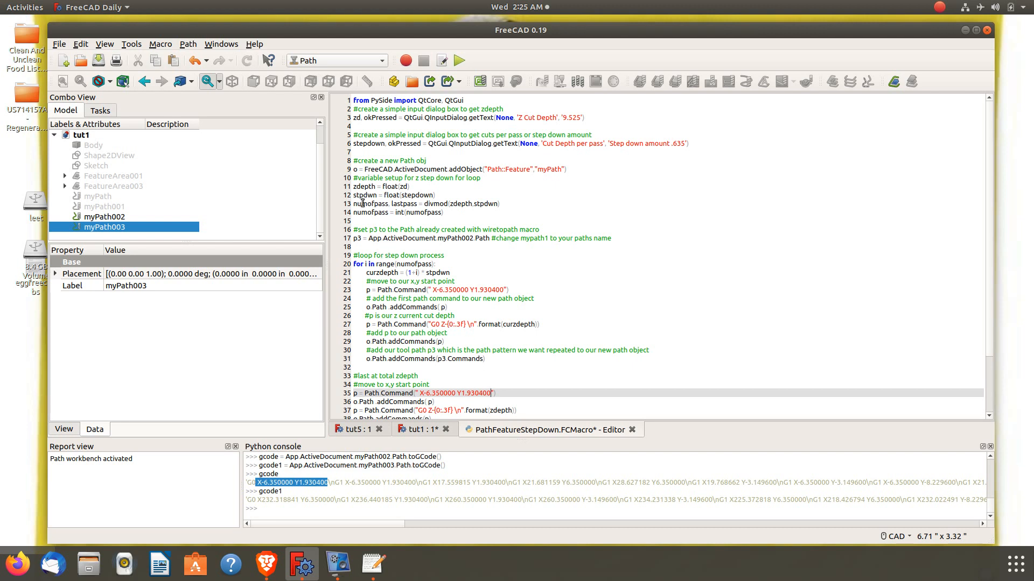
- Review the macro's divmod pass calculation, the start points on lines 23 and 35, and the commented add-to-job lines
drag(506, 201, 354, 206)
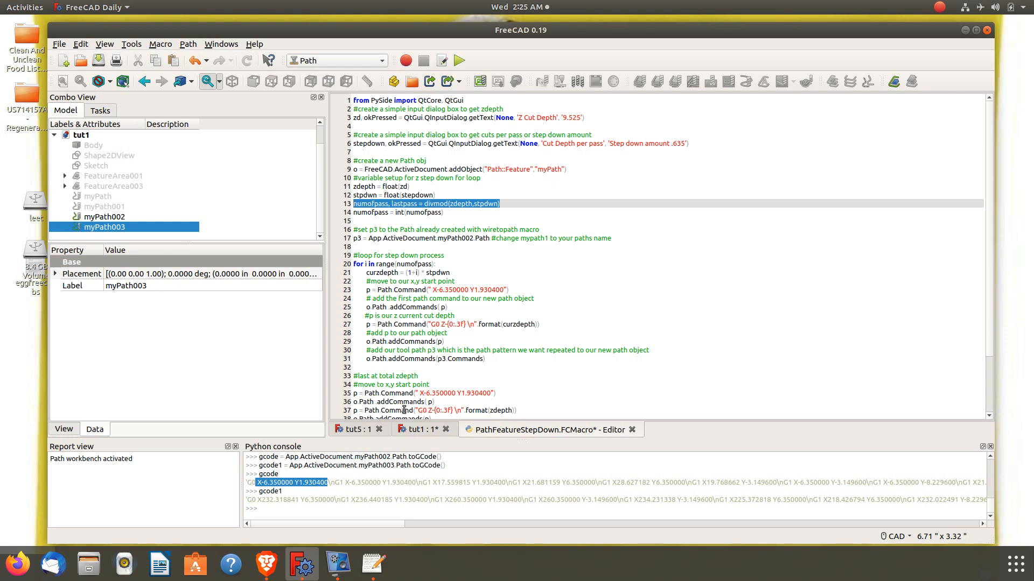
click(468, 290)
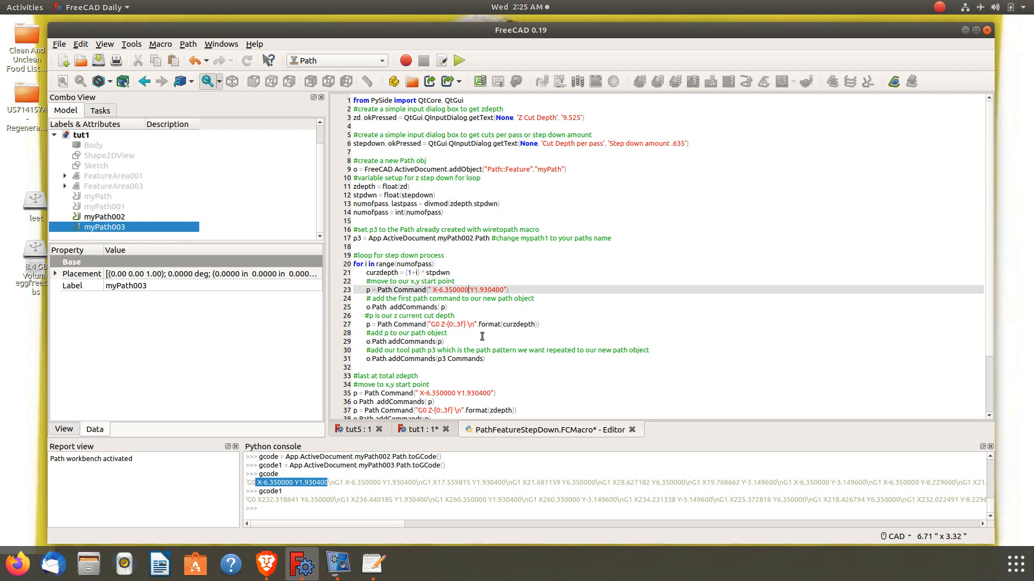
click(456, 393)
scroll(542, 389, down, 3)
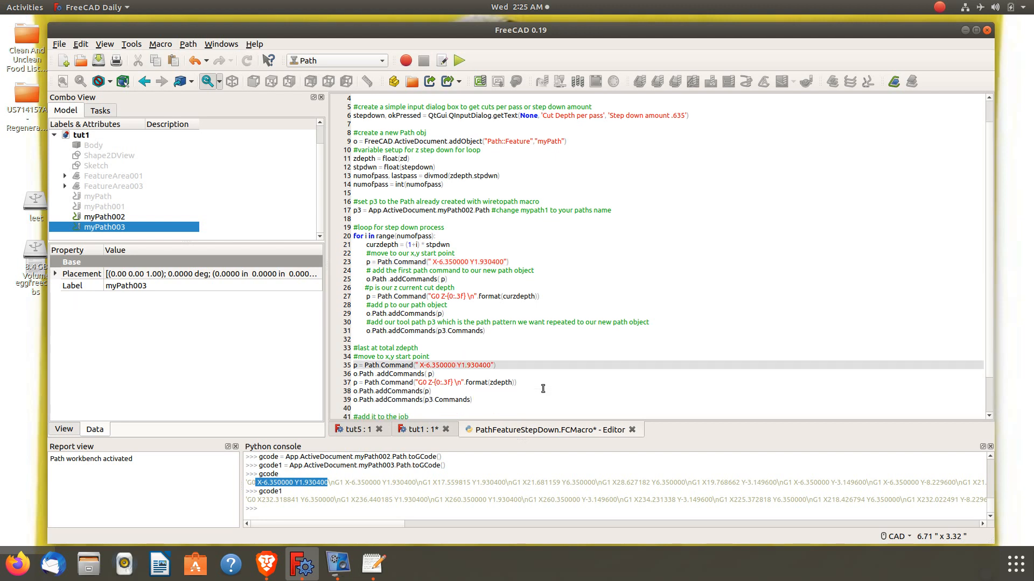
drag(466, 383, 432, 383)
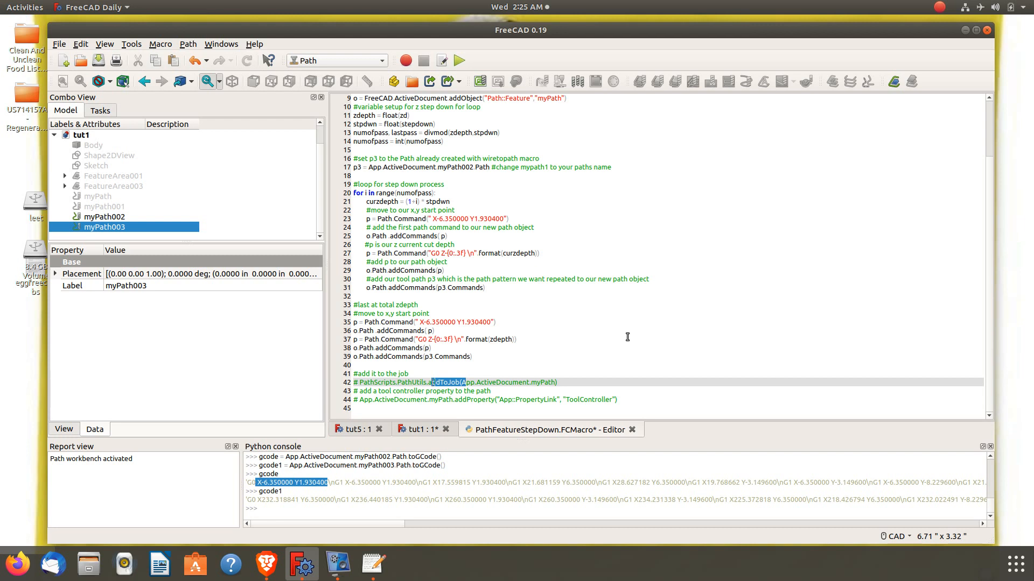
scroll(627, 338, up, 3)
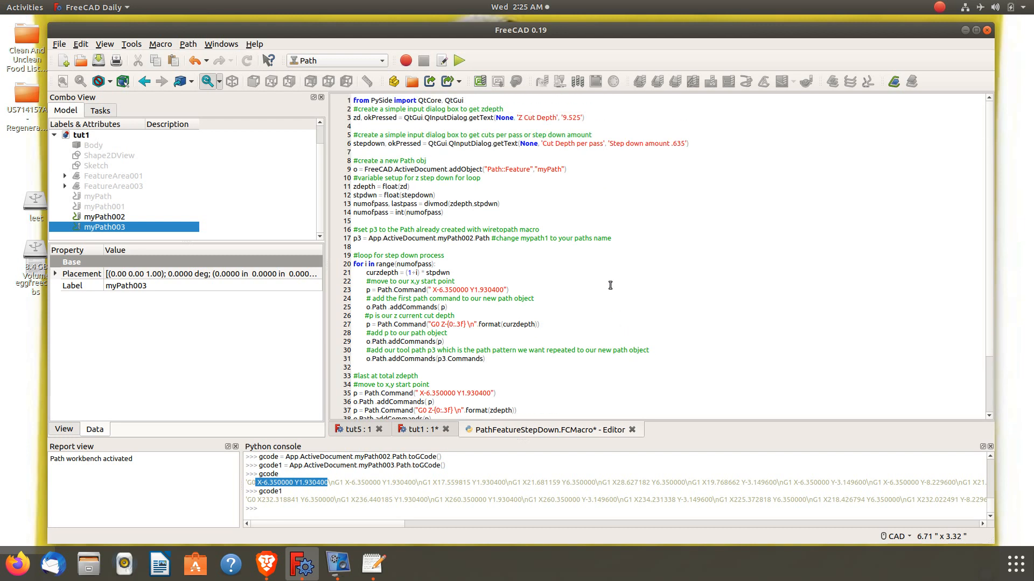
scroll(610, 285, down, 2)
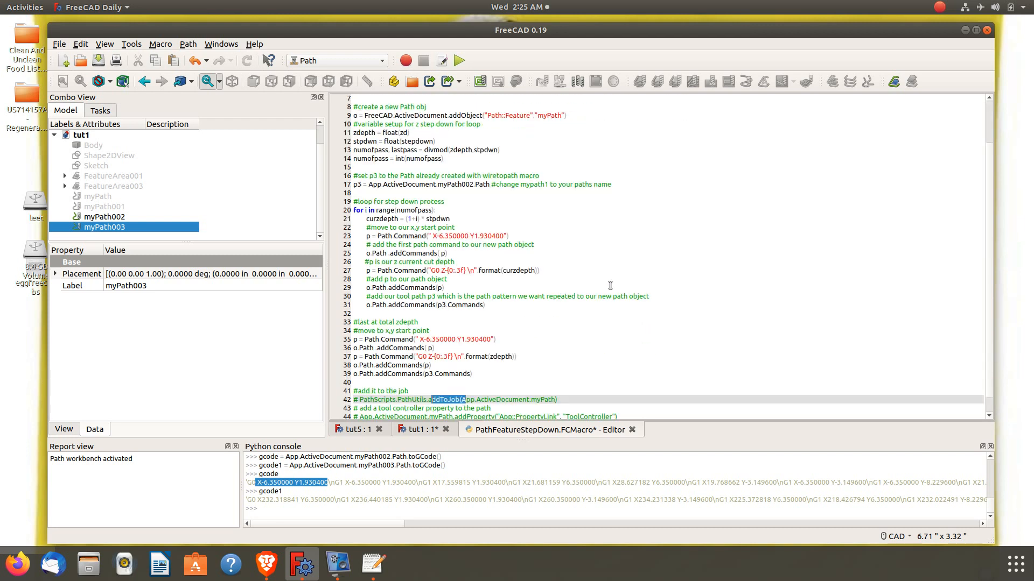
click(439, 340)
click(470, 236)
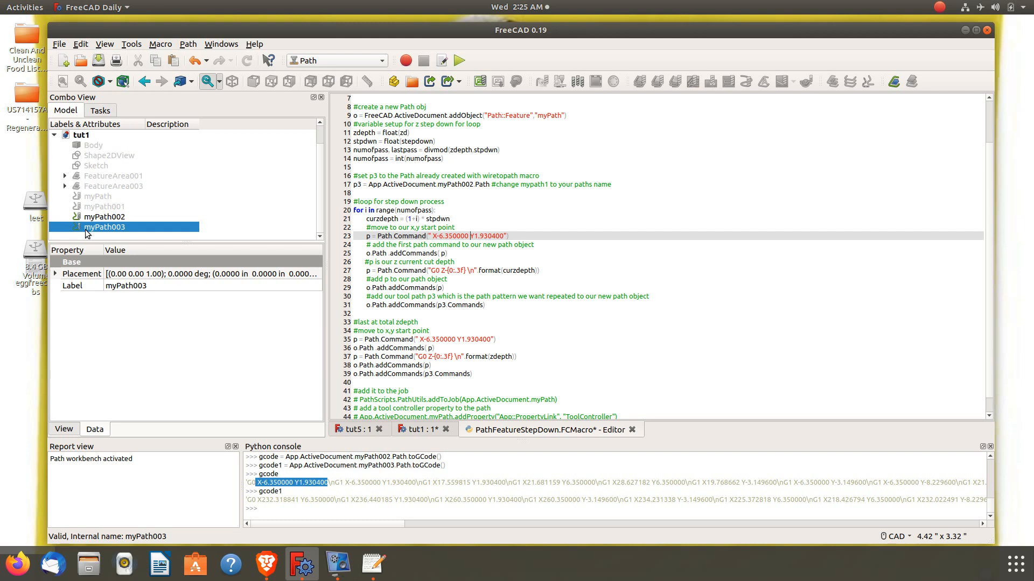
- Run the PathFeatureStepDown macro on myPath002, entering the Z cut depth and a step-down amount of .635 per pass
click(457, 64)
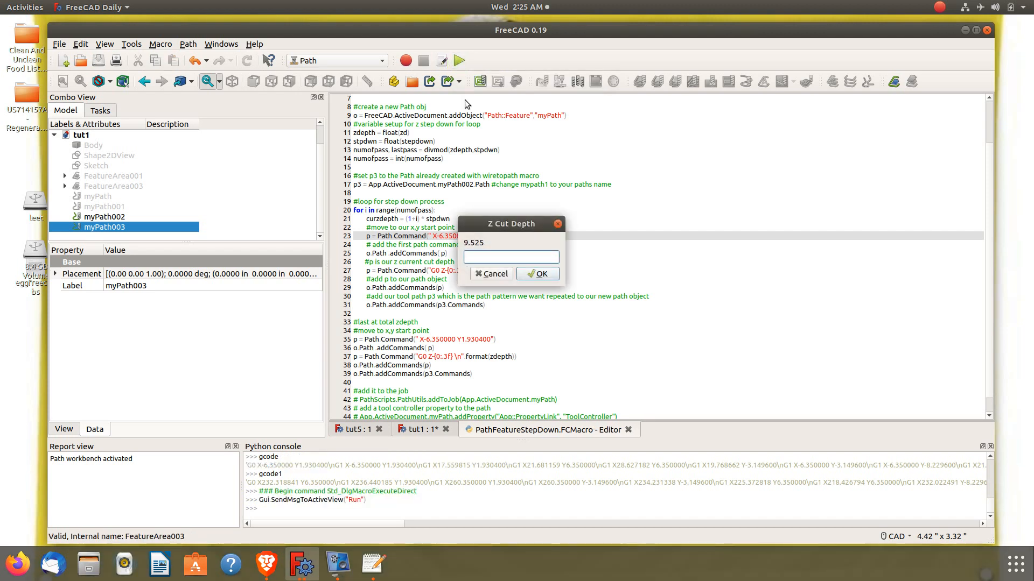
click(494, 258)
key(Return)
text(.635)
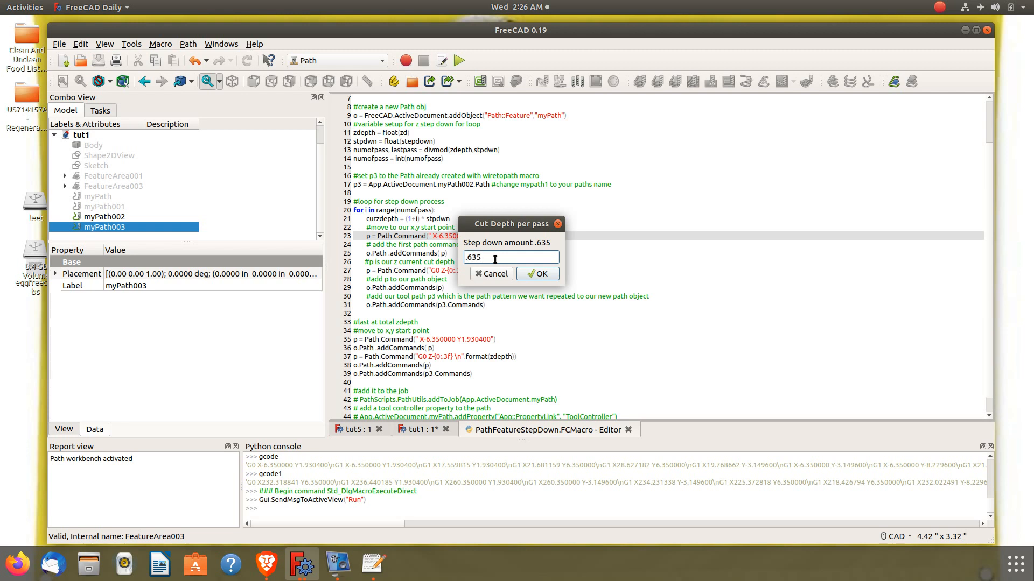
key(Return)
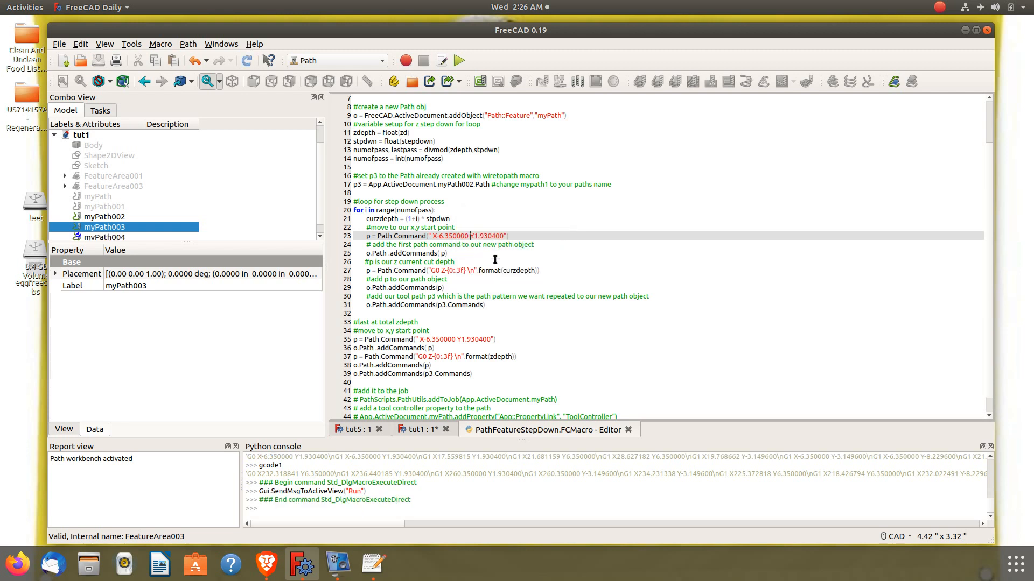
- Inspect the stepped passes of the new myPath004 toolpath from several angles and recompute the tut1 document
click(108, 238)
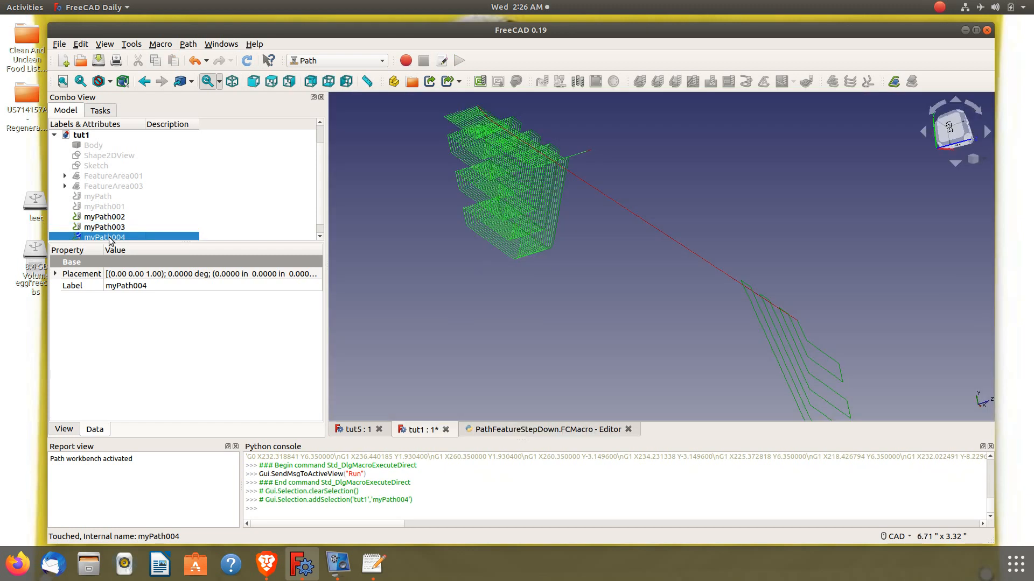
middle_drag(595, 202, 473, 223)
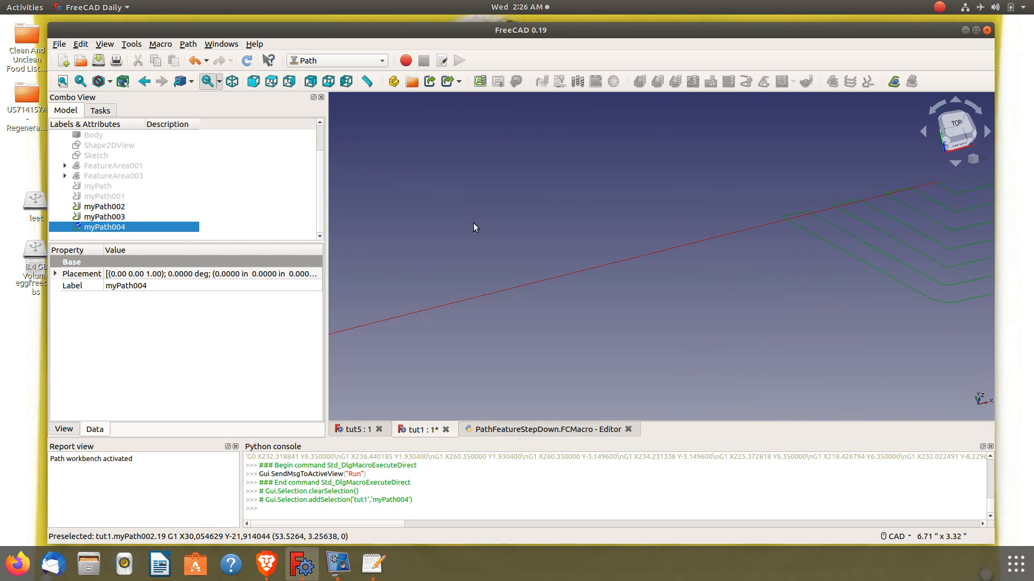
scroll(473, 223, down, 5)
scroll(481, 227, up, 5)
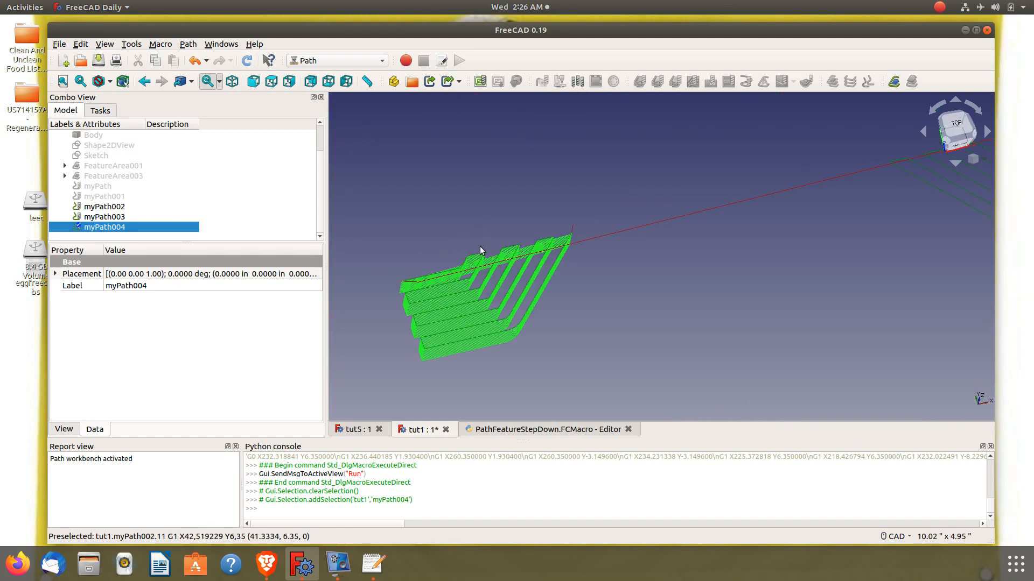
middle_drag(492, 261, 544, 249)
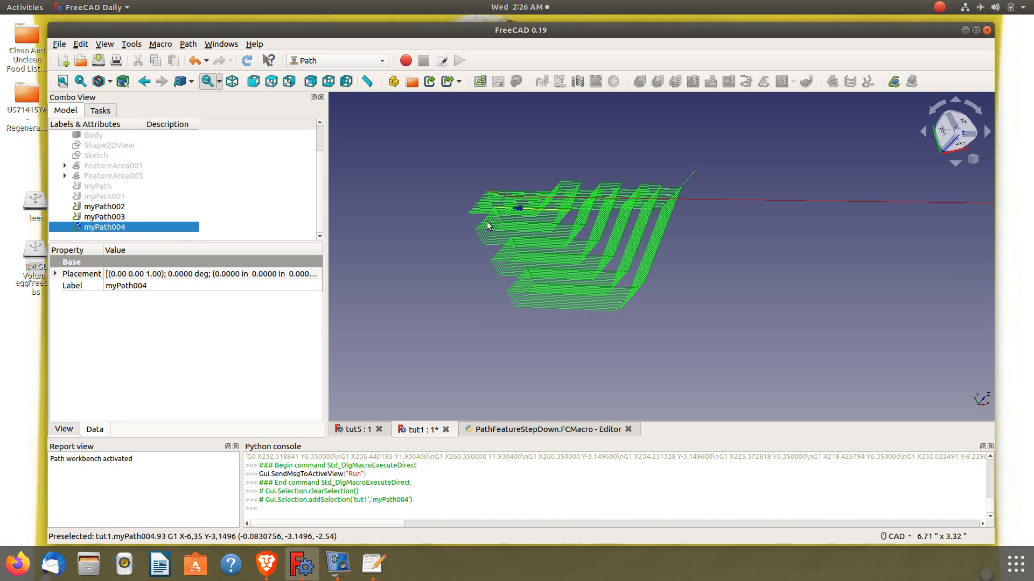
middle_drag(771, 253, 703, 263)
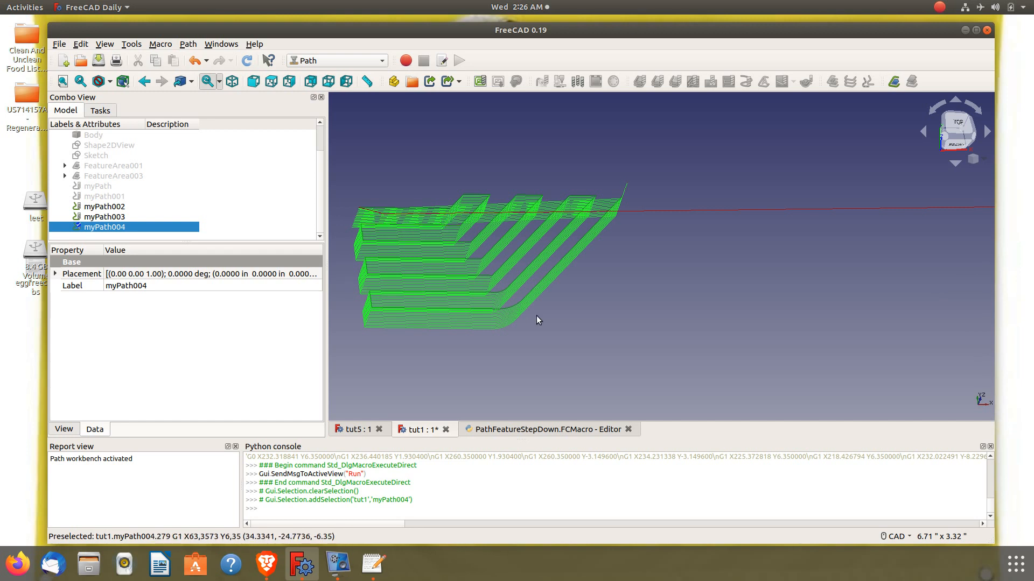
click(247, 61)
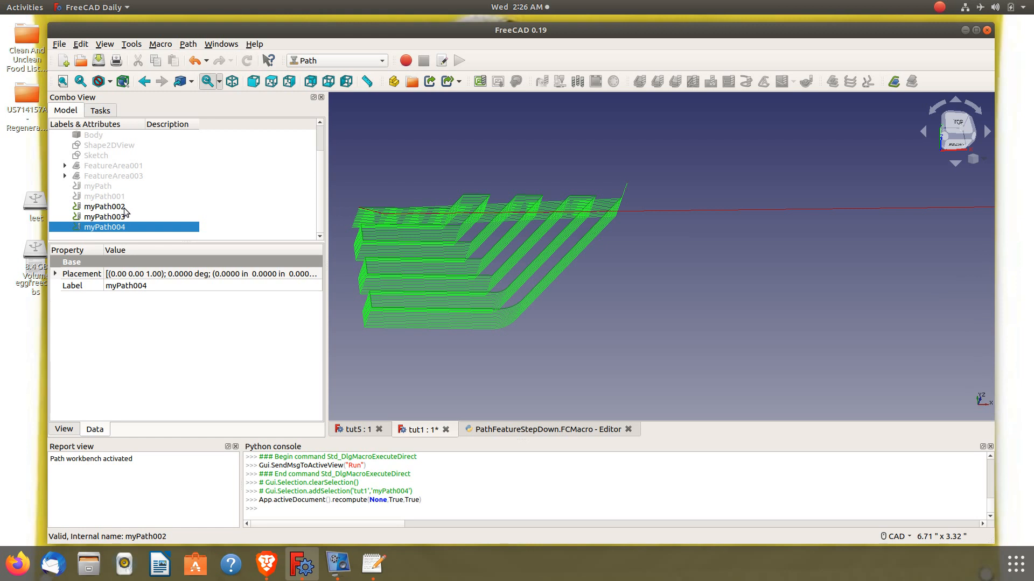
- Change the source path on line 17 of the PathFeatureStepDown macro to myPath003
click(520, 431)
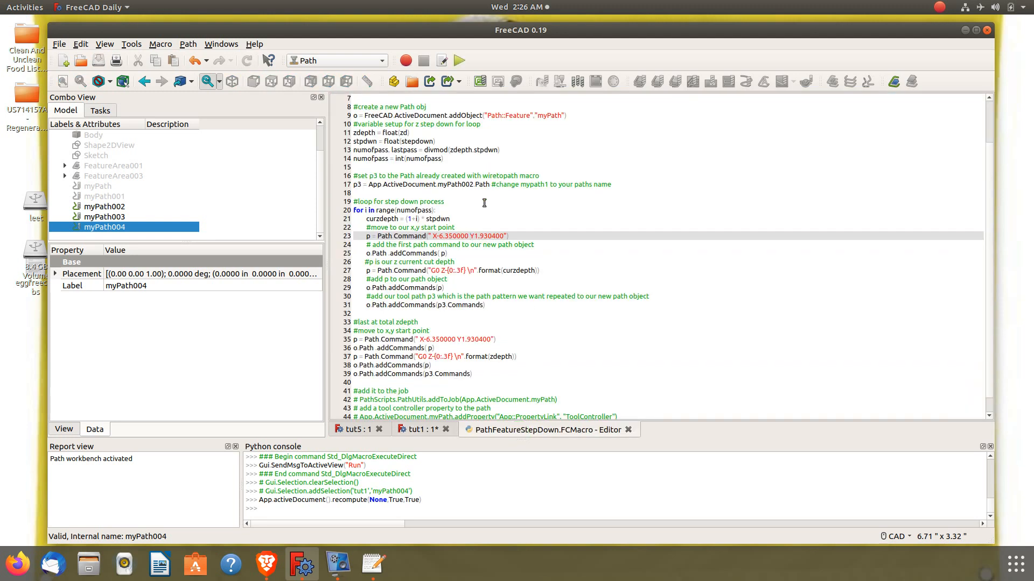
scroll(462, 184, up, 2)
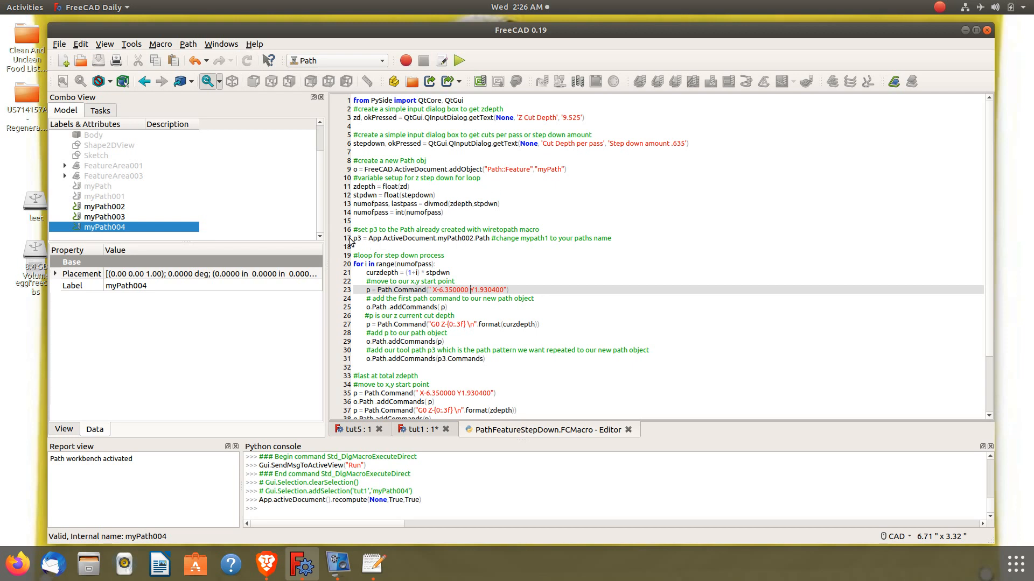
click(473, 238)
key(BackSpace)
text(3)
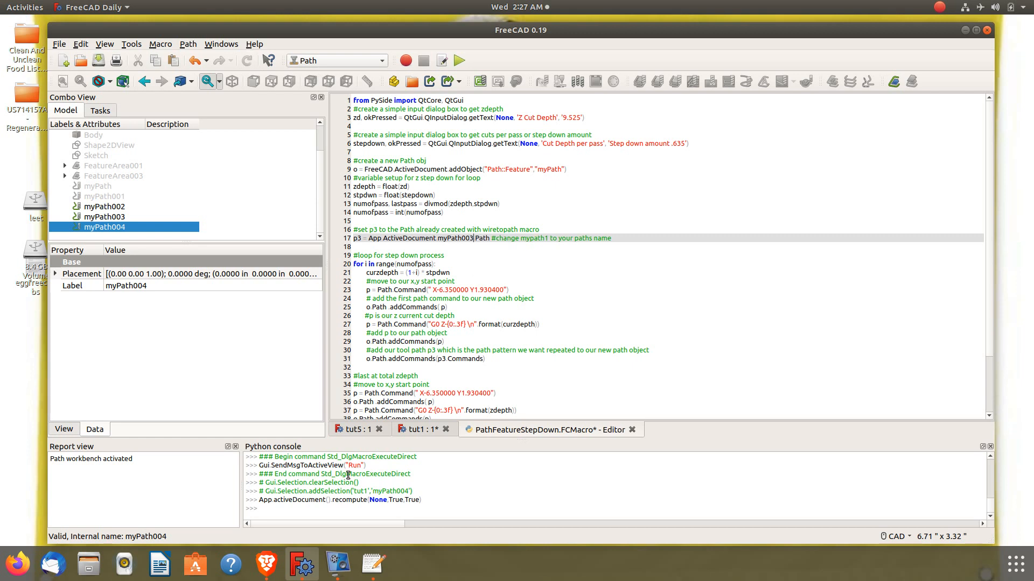
- Copy the start point X232.318841 Y6.350000 from the gcode1 output and replace the coordinates on lines 23 and 35 of the macro with it
scroll(348, 475, up, 1)
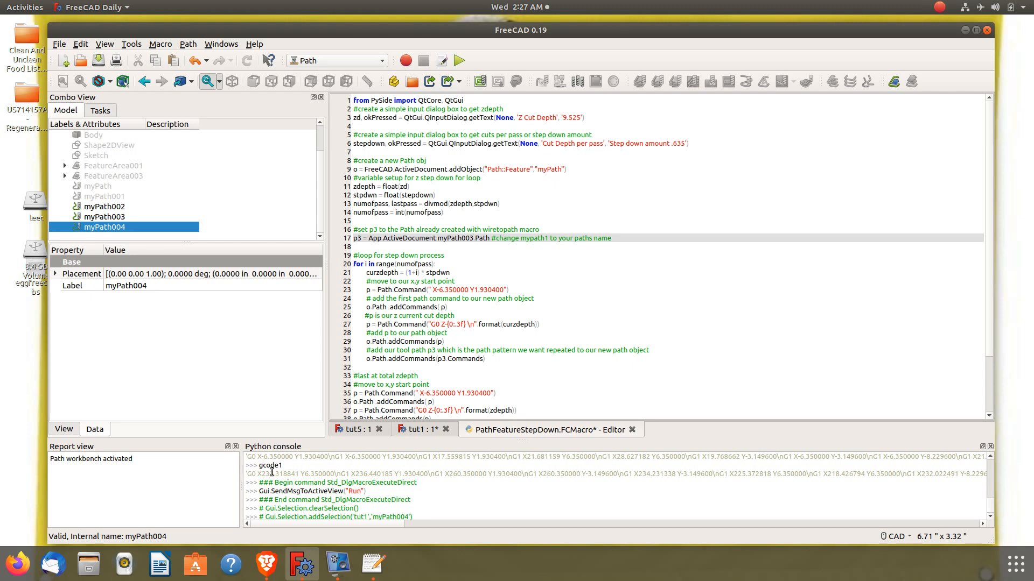
drag(257, 474, 332, 474)
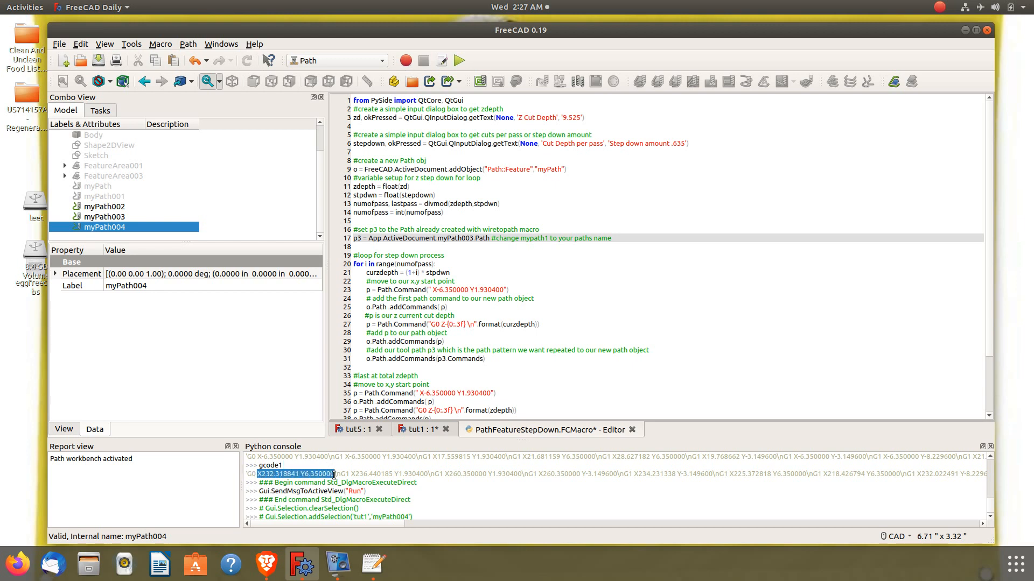
right_click(325, 473)
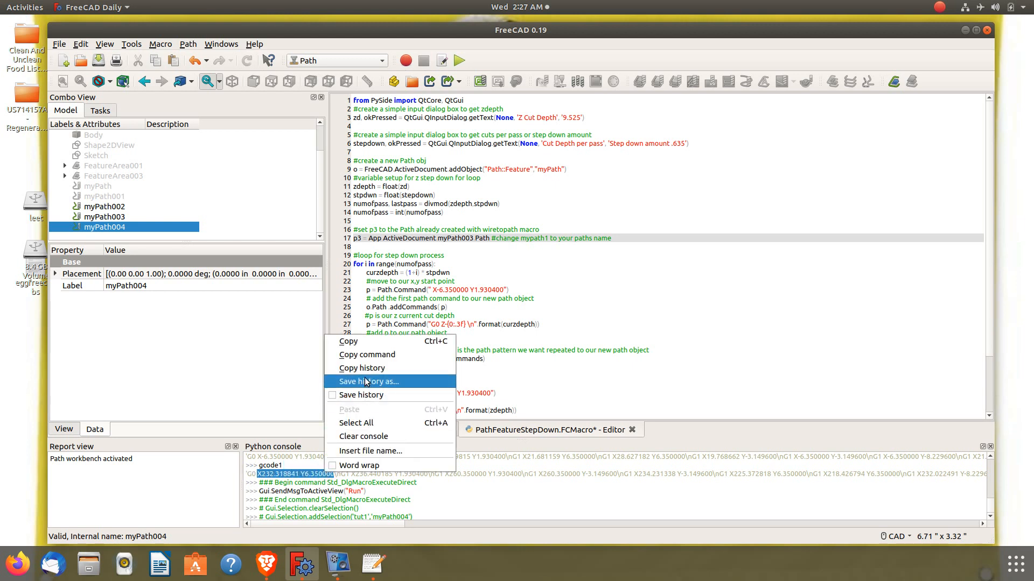
click(358, 342)
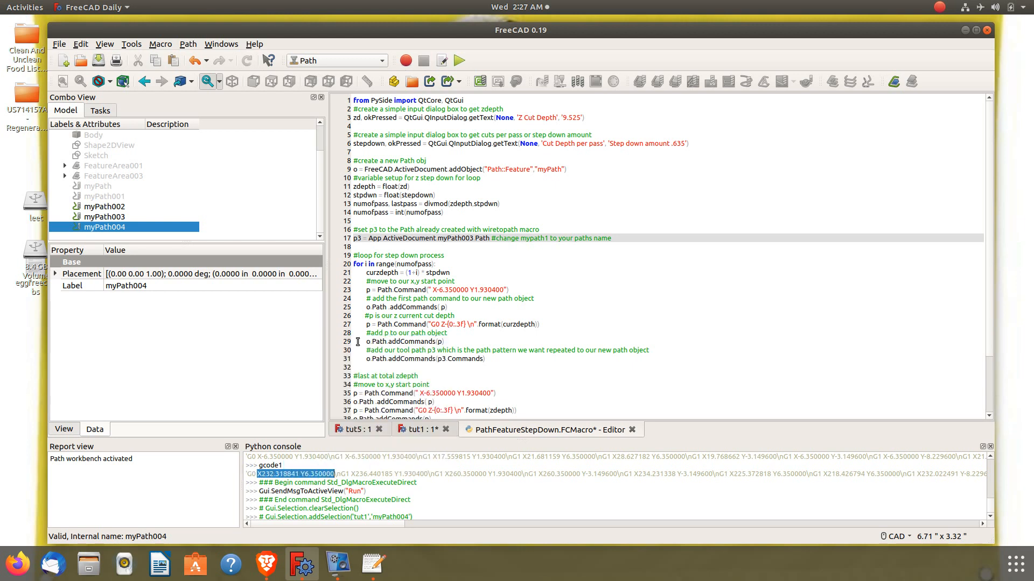
drag(505, 290, 437, 291)
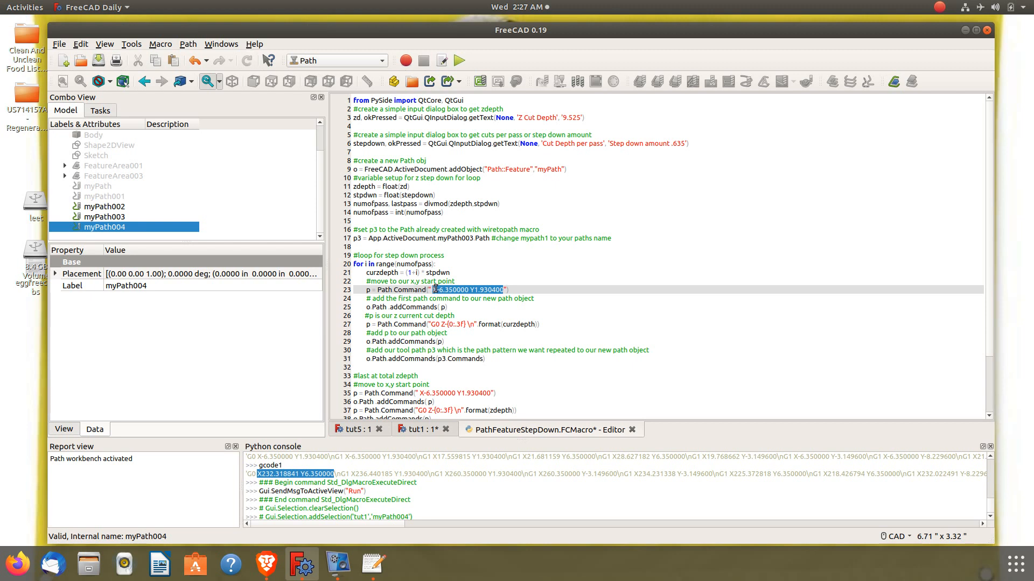
key(ctrl+v)
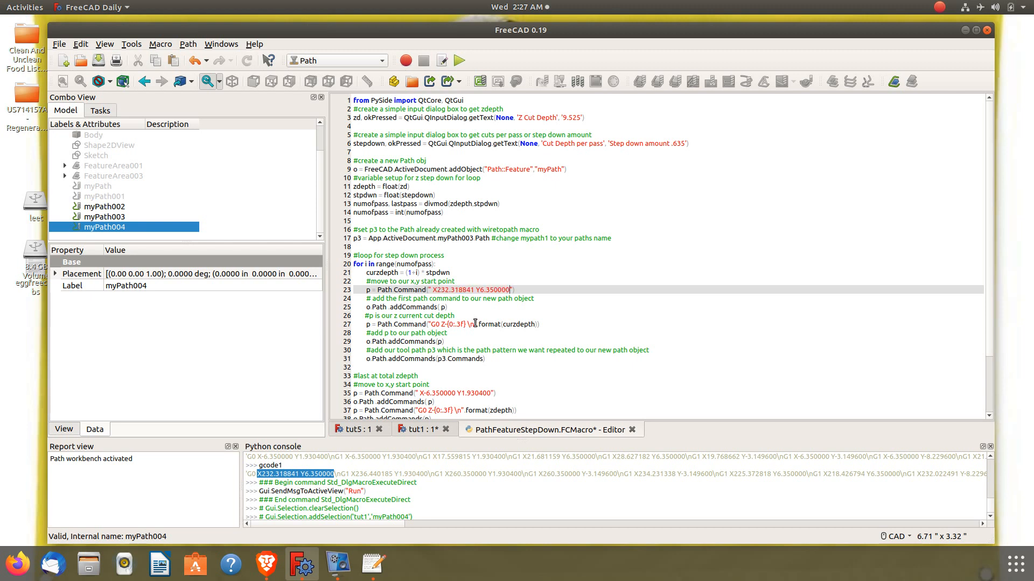
drag(421, 394, 492, 394)
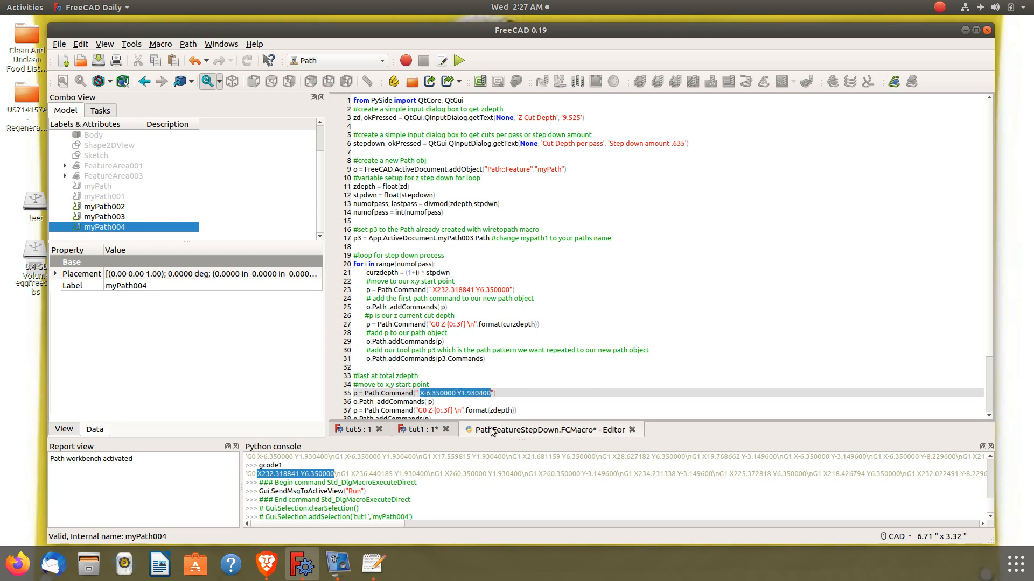
key(ctrl+v)
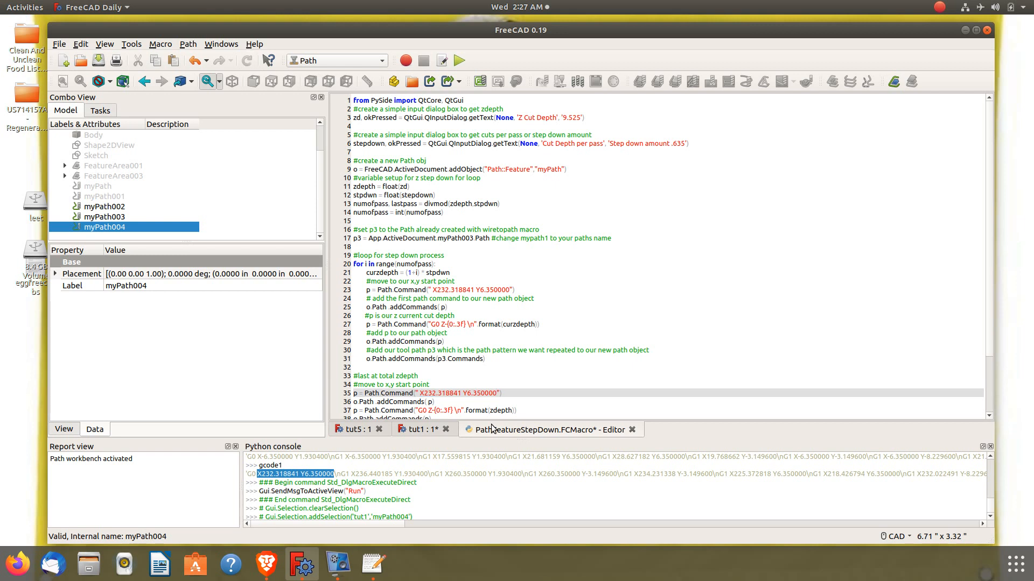
- Run the edited macro on myPath003, entering the Z cut depth and a step-down amount of .635 per pass
click(460, 61)
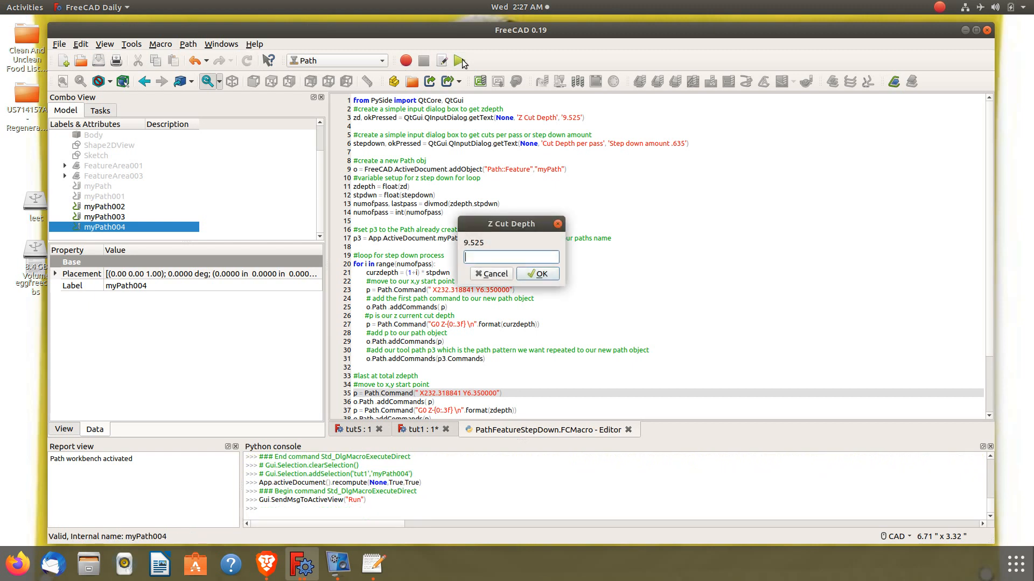
click(519, 275)
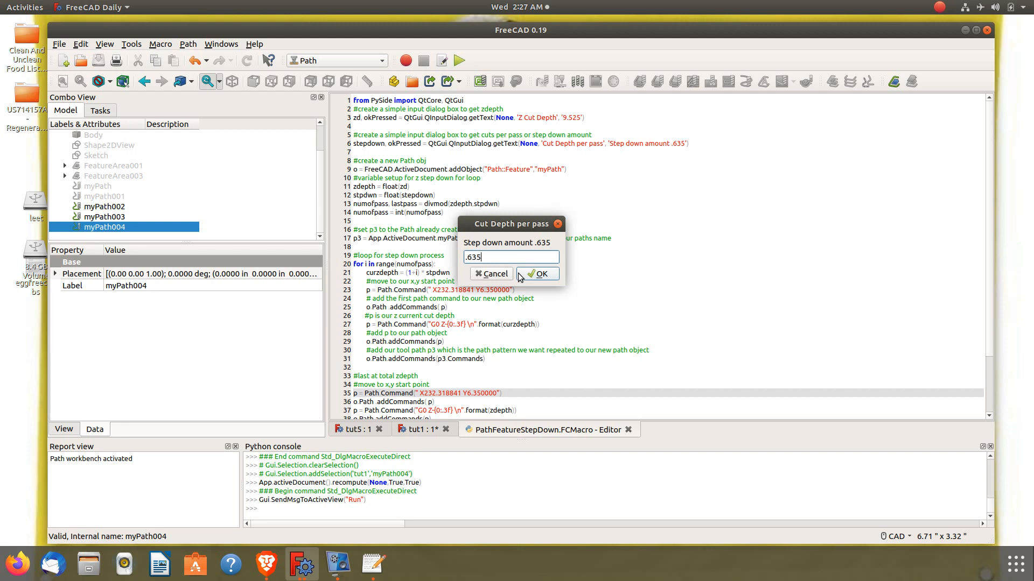
click(519, 274)
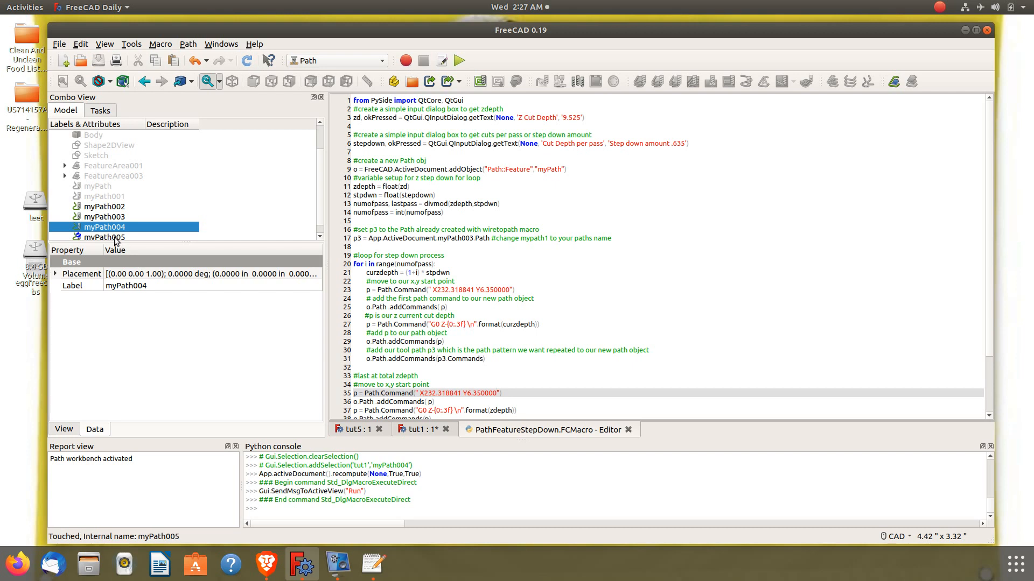
- Inspect the new myPath005 step-down toolpath in the 3D view and recompute the tut1 document
click(115, 238)
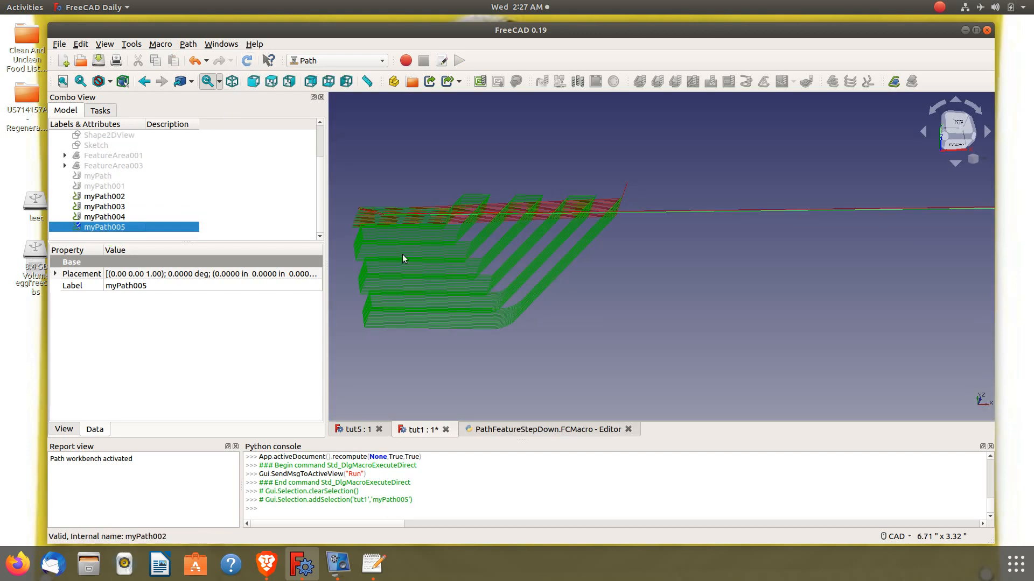
scroll(576, 223, down, 5)
scroll(796, 235, up, 5)
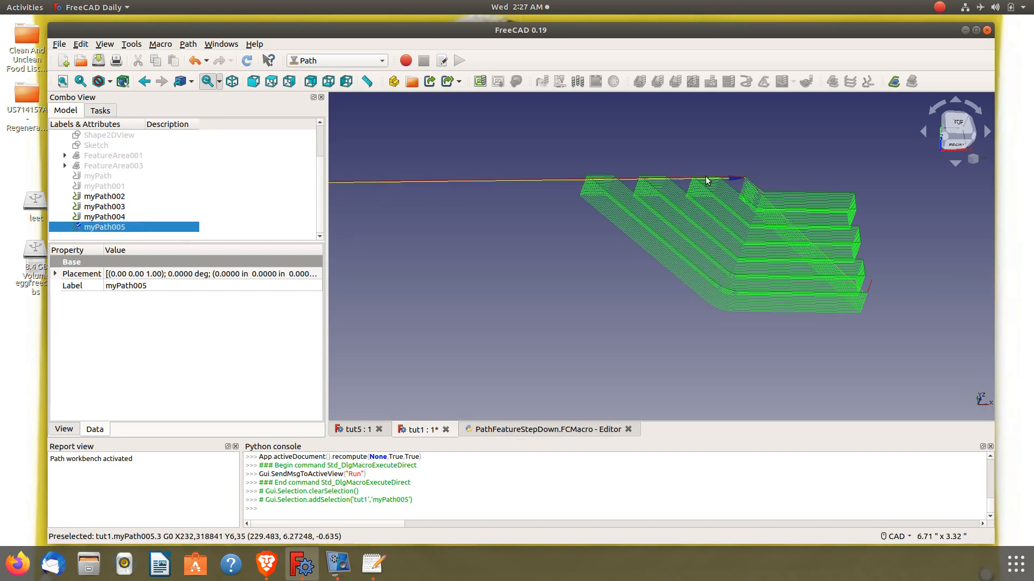
click(247, 60)
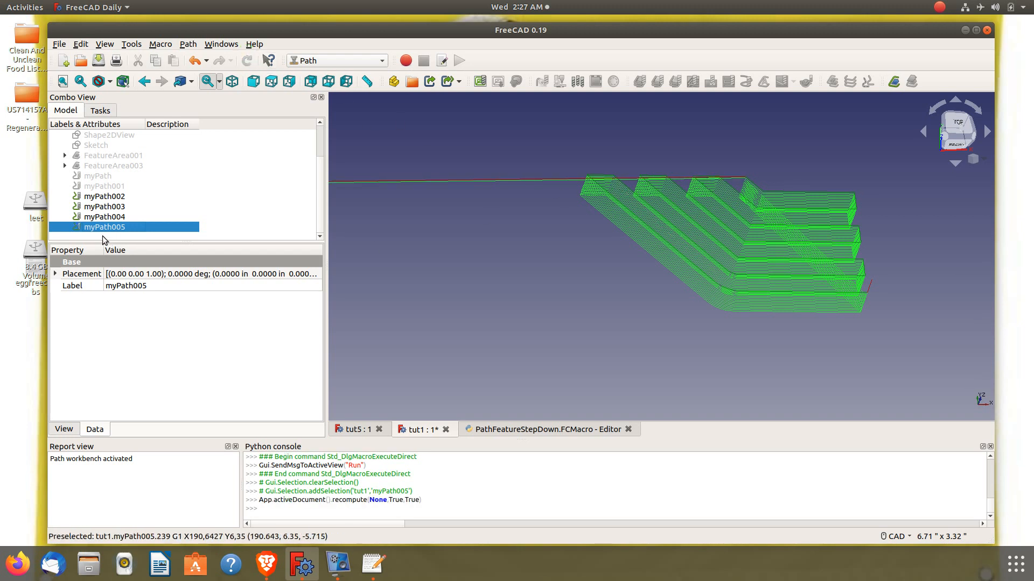
- Hide the toolpaths myPath005, myPath004, myPath002 and myPath003 in the tut1 document
key(space)
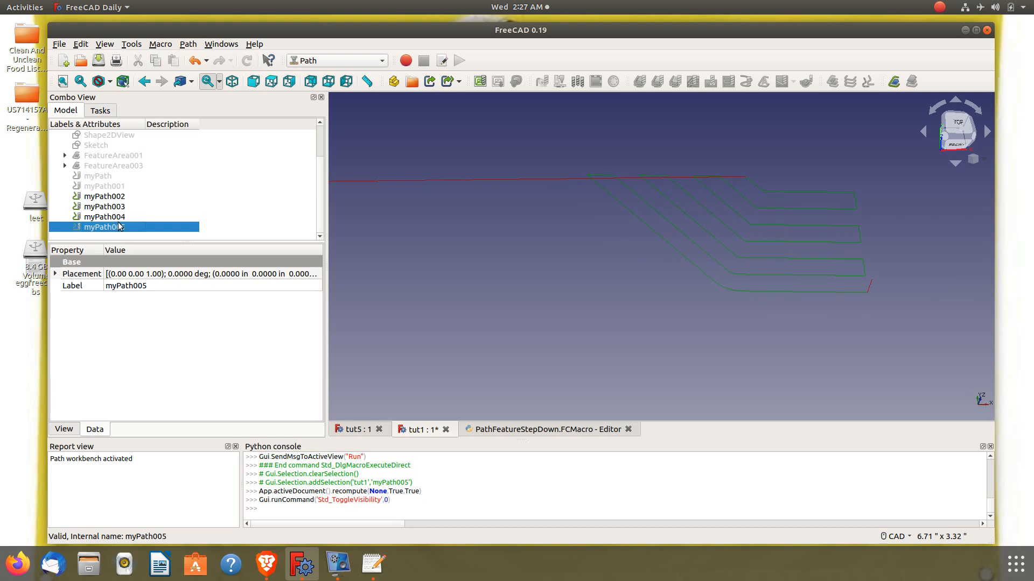
click(102, 217)
key(space)
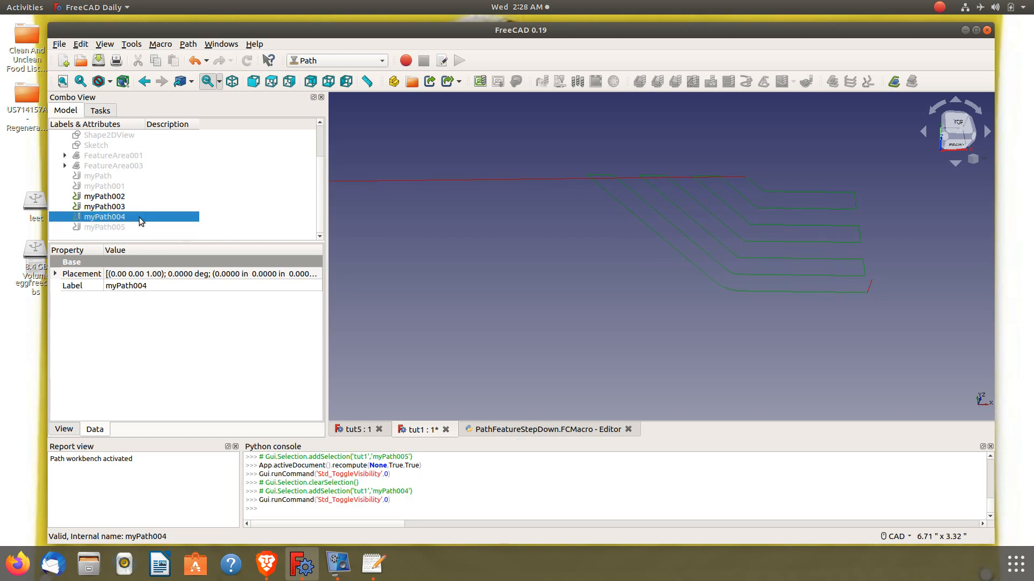
scroll(808, 243, down, 5)
scroll(781, 231, up, 5)
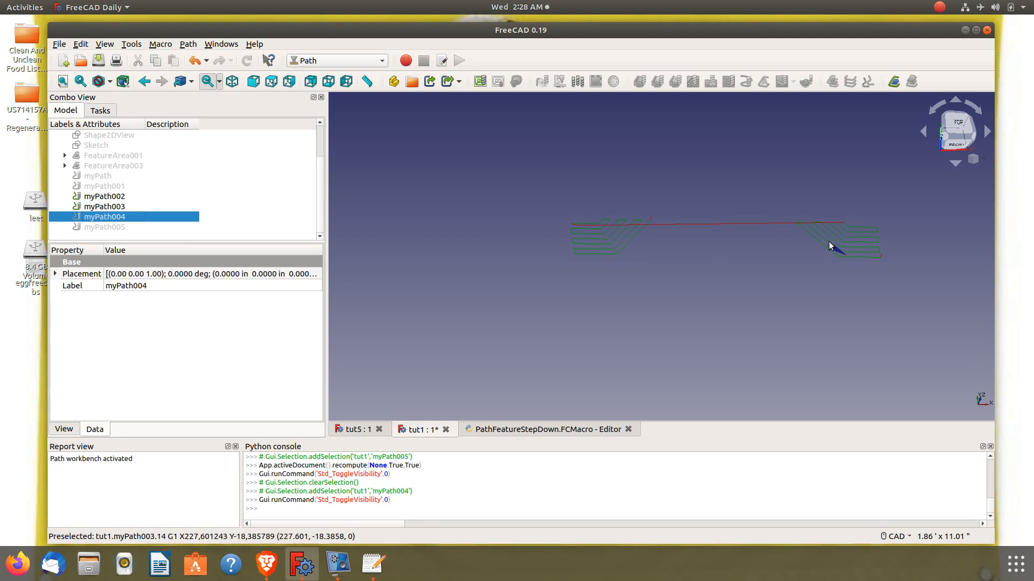
click(113, 197)
key(space)
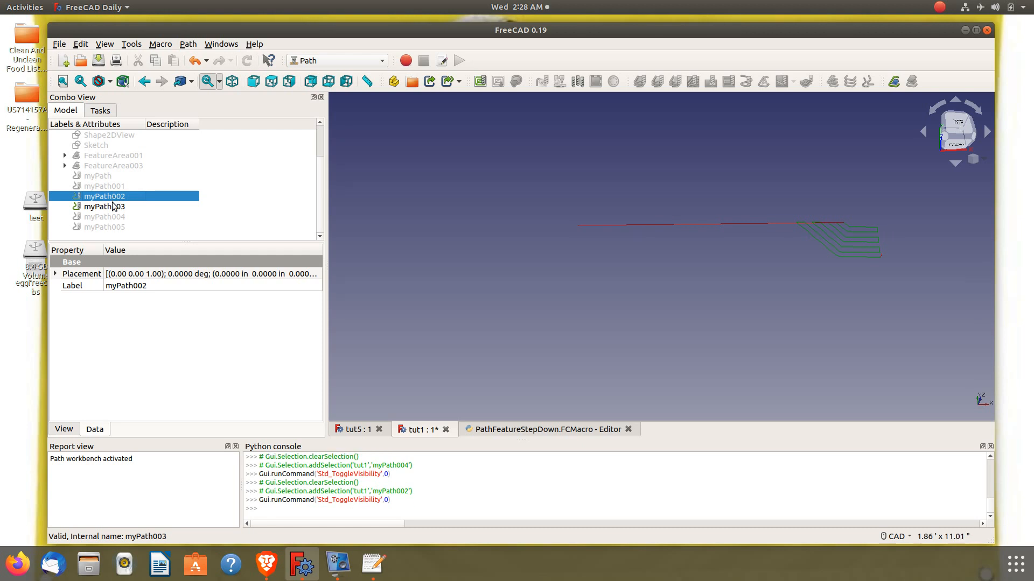
click(114, 207)
key(space)
- Delete the unused toolpaths myPath and myPath001 from the tut1 document
click(110, 176)
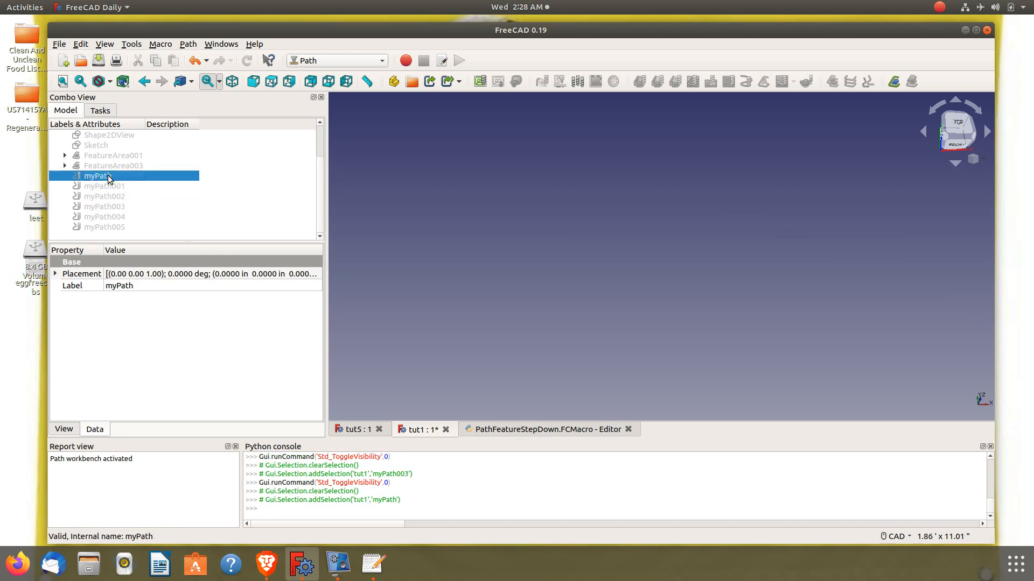
key(Delete)
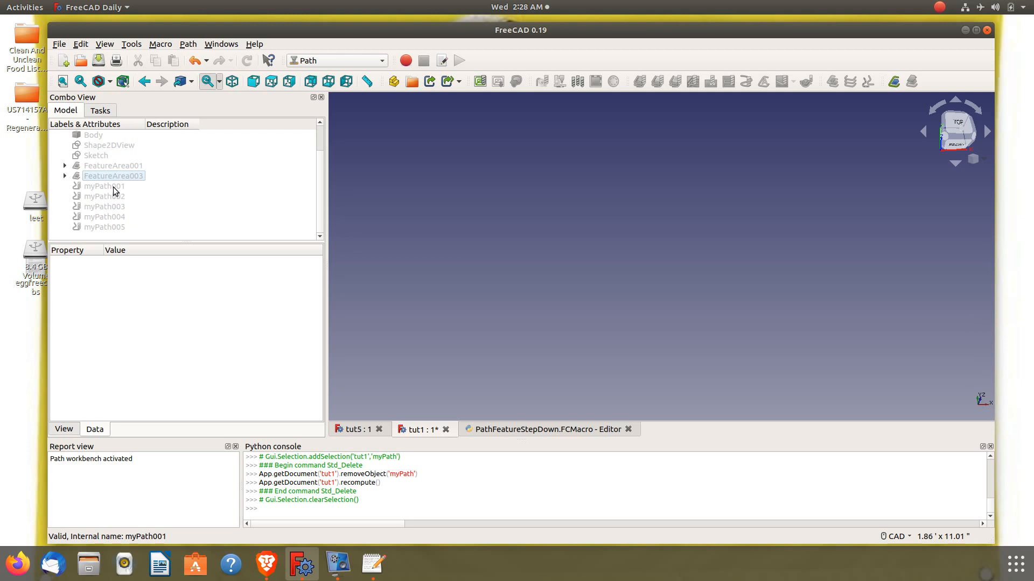
click(113, 187)
key(Delete)
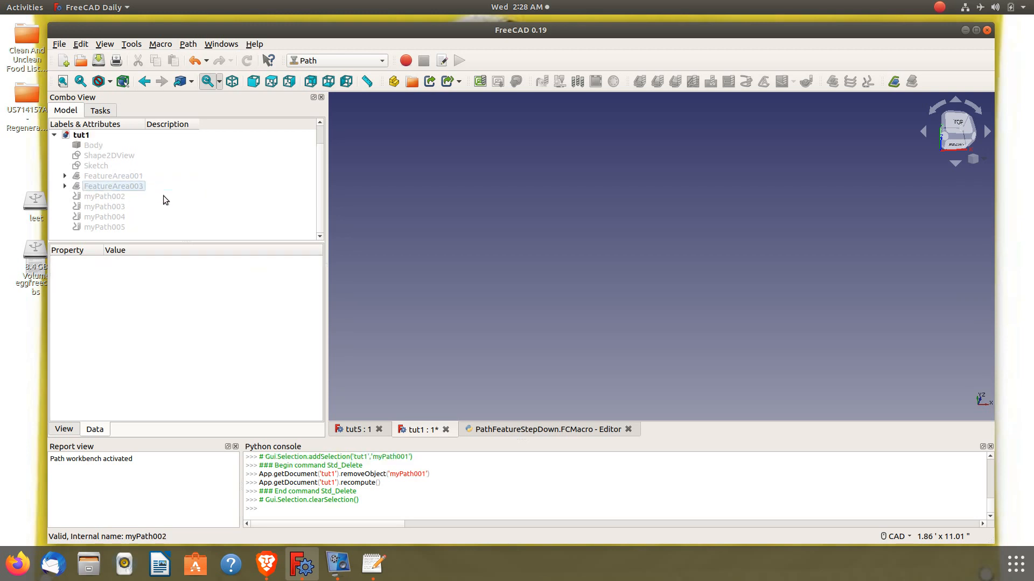
- Show the myPath002 toolpath in the 3D view
click(112, 198)
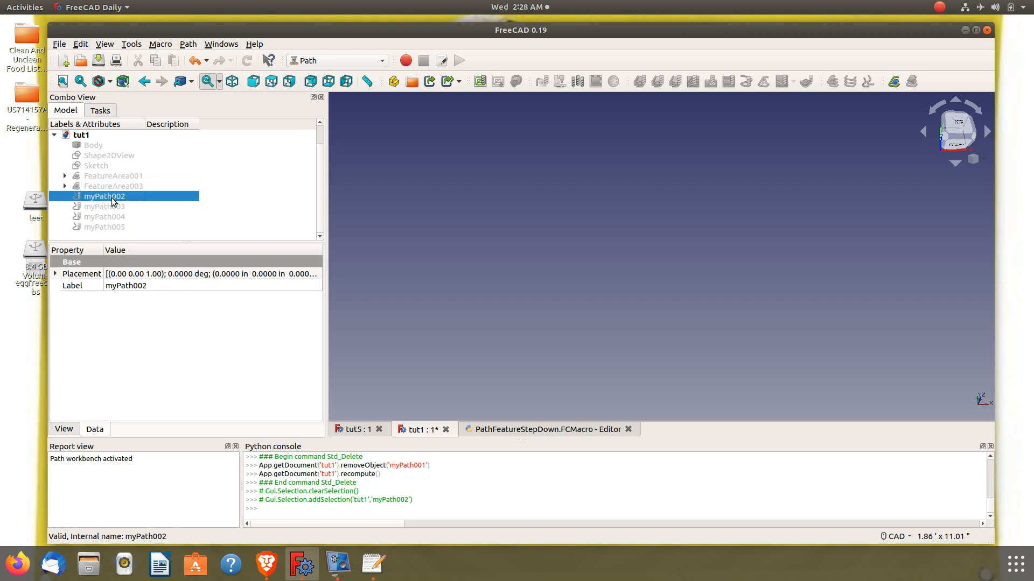
key(space)
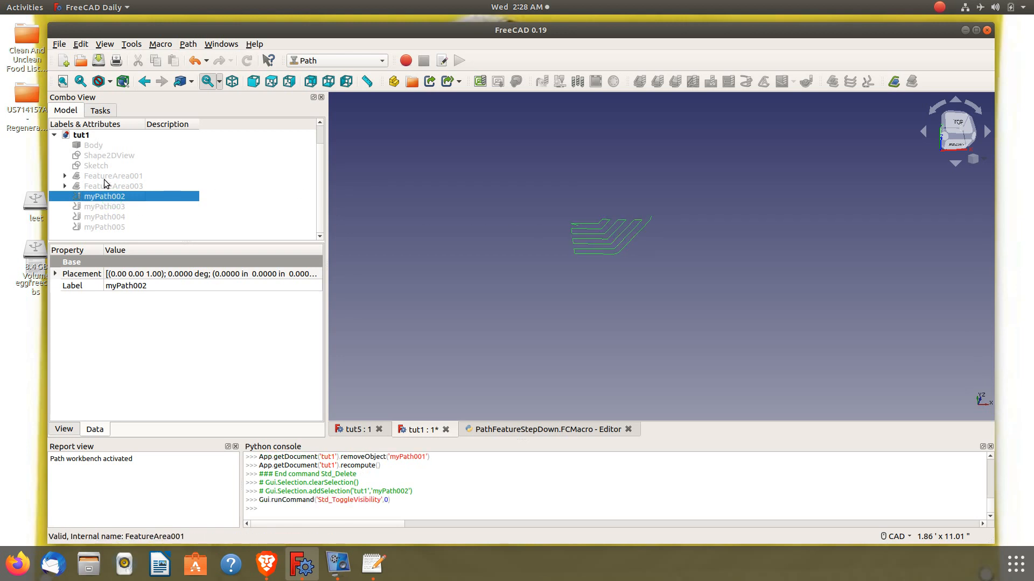
- Hide the myPath002 toolpath and toggle myPath004 on and back off in the 3D view
click(108, 217)
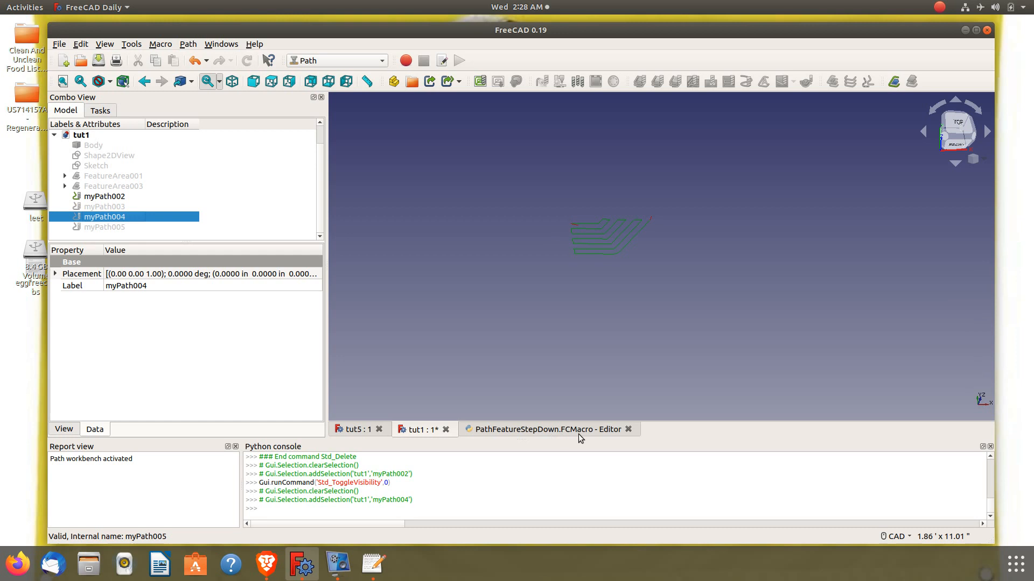
click(94, 198)
key(space)
click(110, 217)
key(space)
key(space)
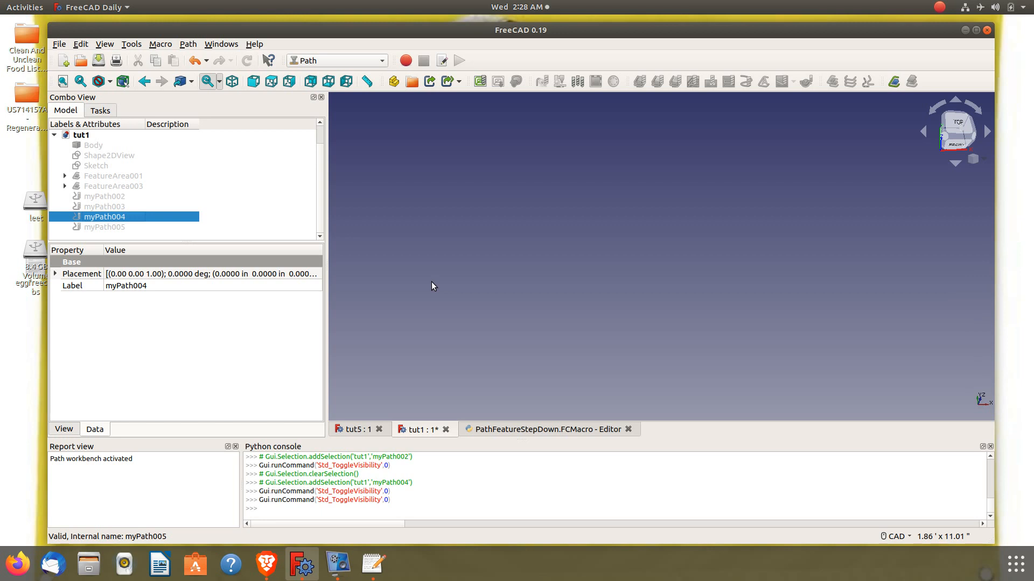
- Show the Sketch in the tut1 document and briefly display the Body to compare it with the sketch outline
click(516, 430)
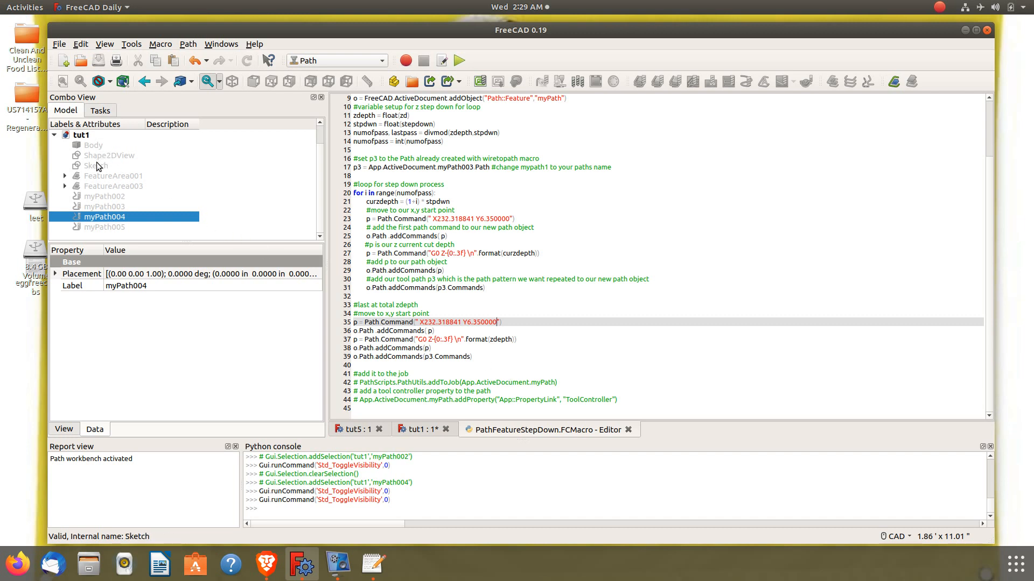
click(97, 165)
key(space)
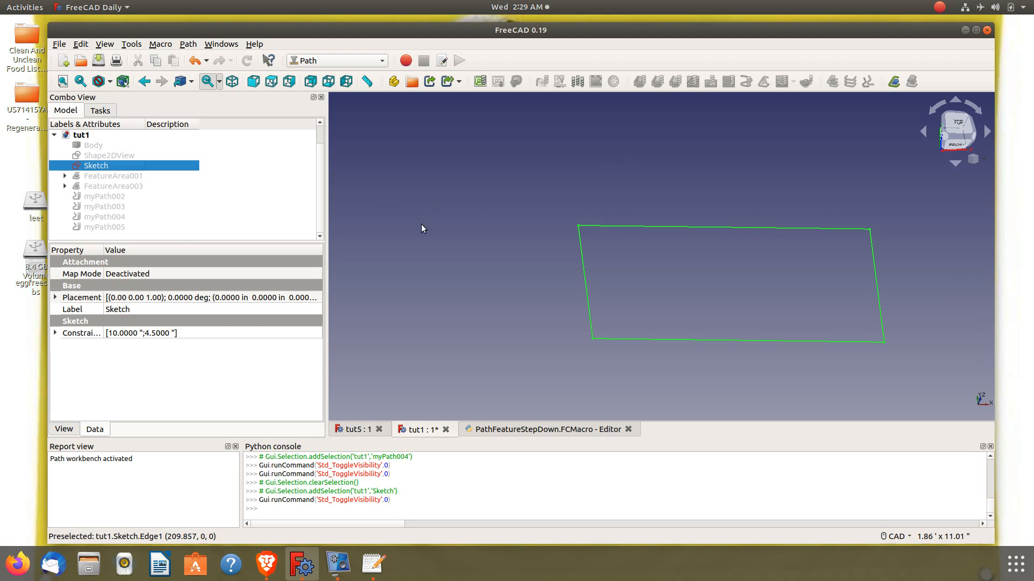
click(86, 147)
key(space)
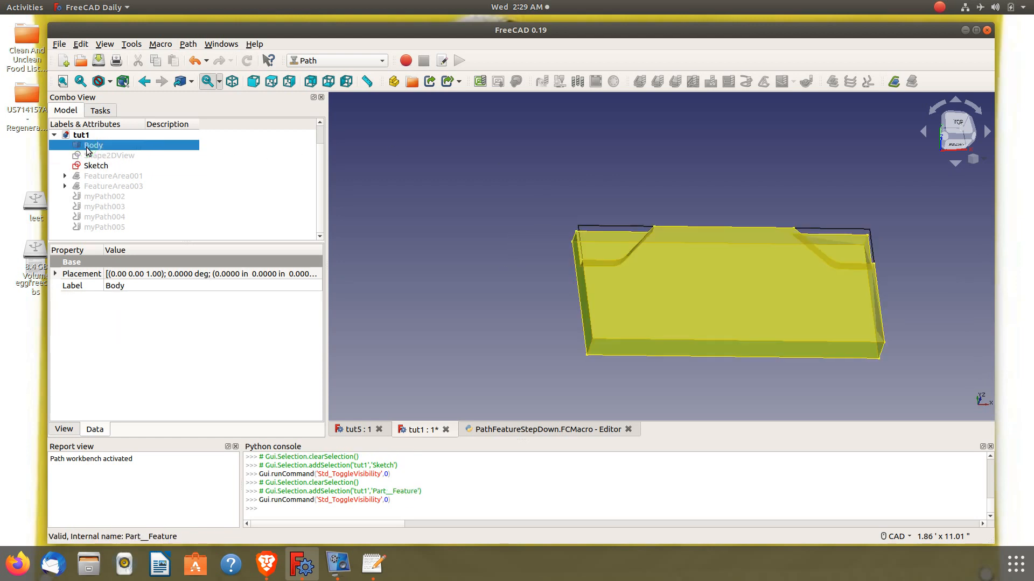
key(space)
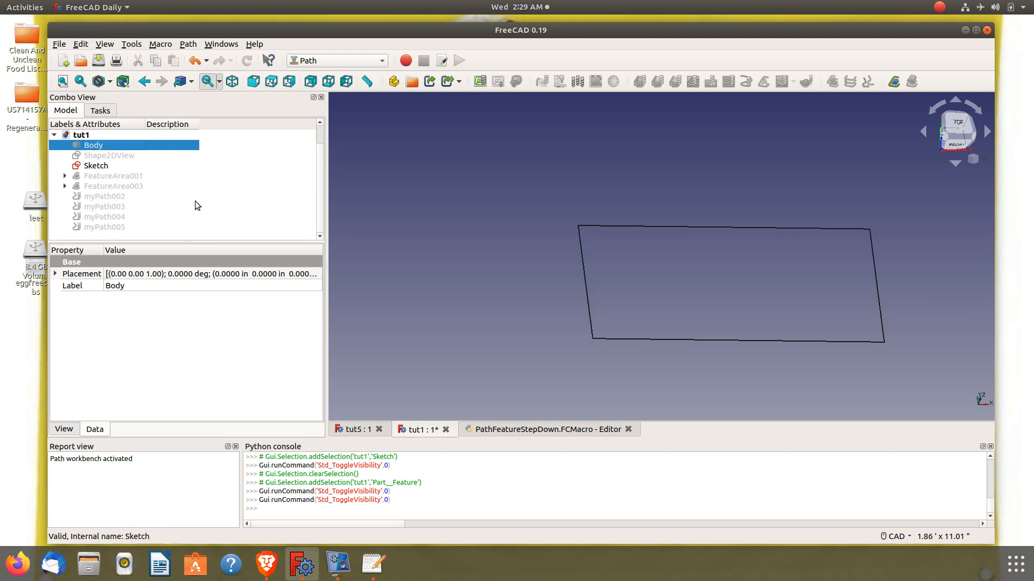
click(91, 166)
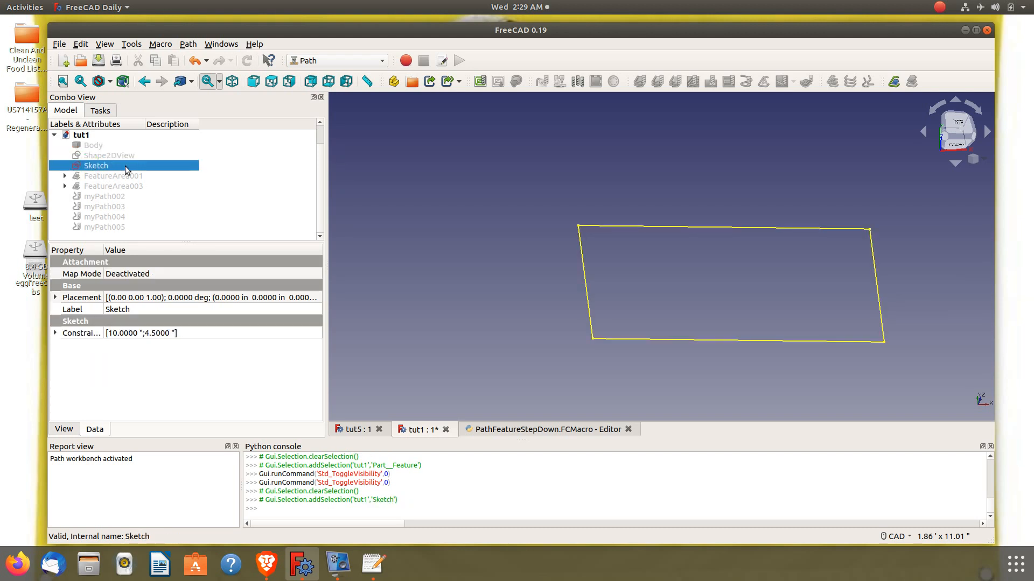
click(479, 81)
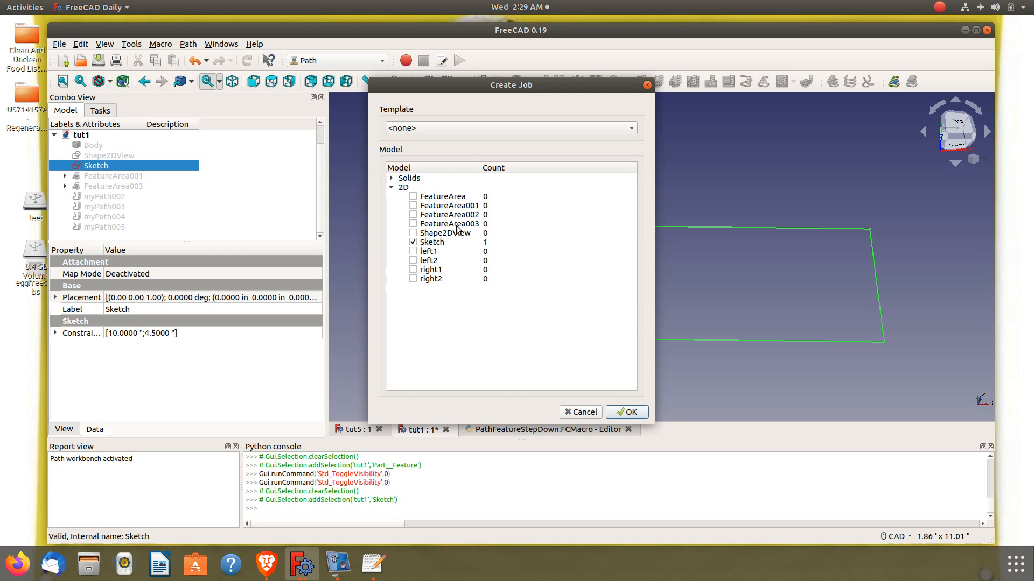
click(477, 125)
click(464, 131)
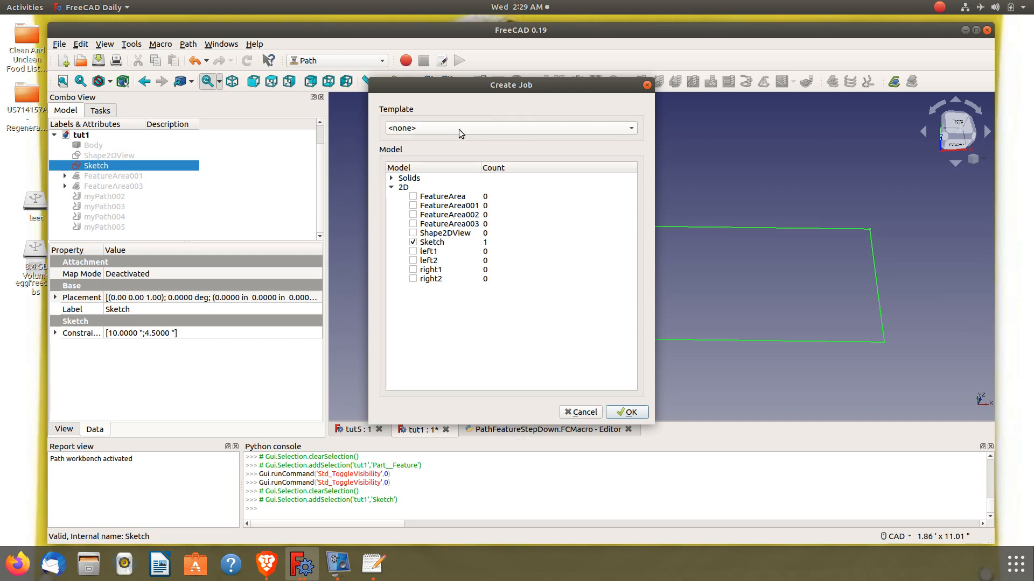
click(581, 412)
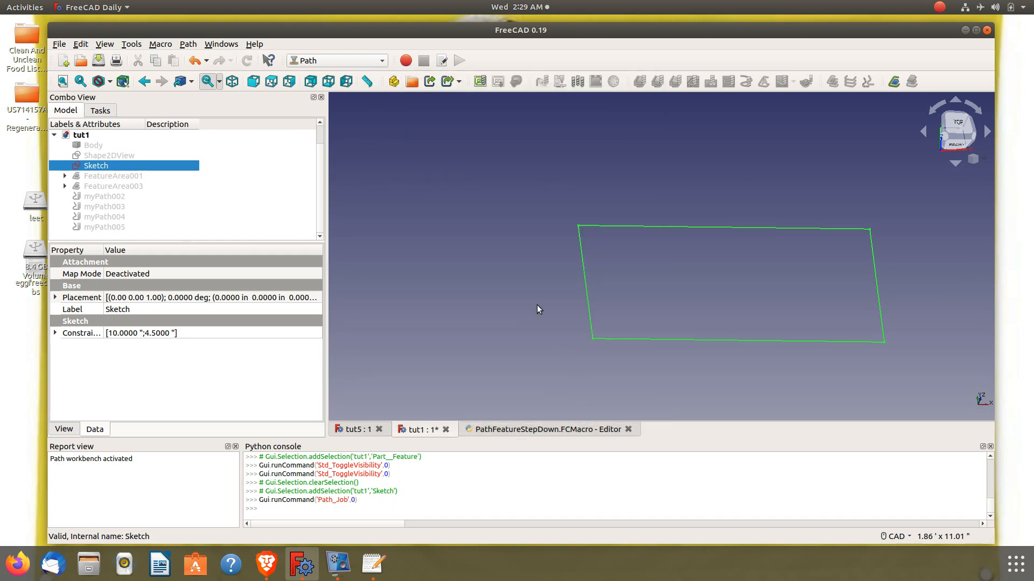
- Change the user macros location from the FeatureAreaTut folder to its parent .FreeCAD/Macro folder
click(443, 61)
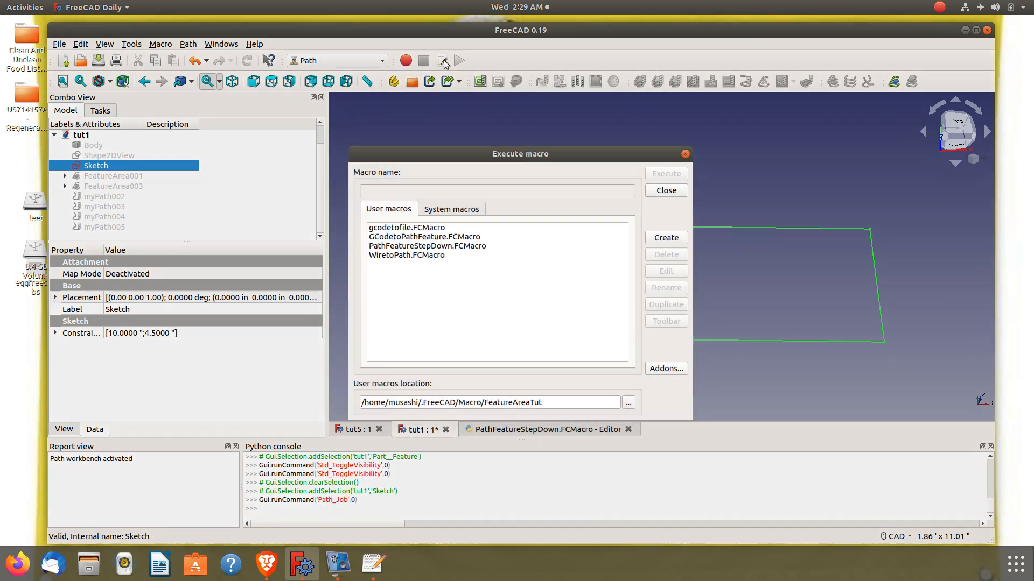
click(627, 404)
click(628, 191)
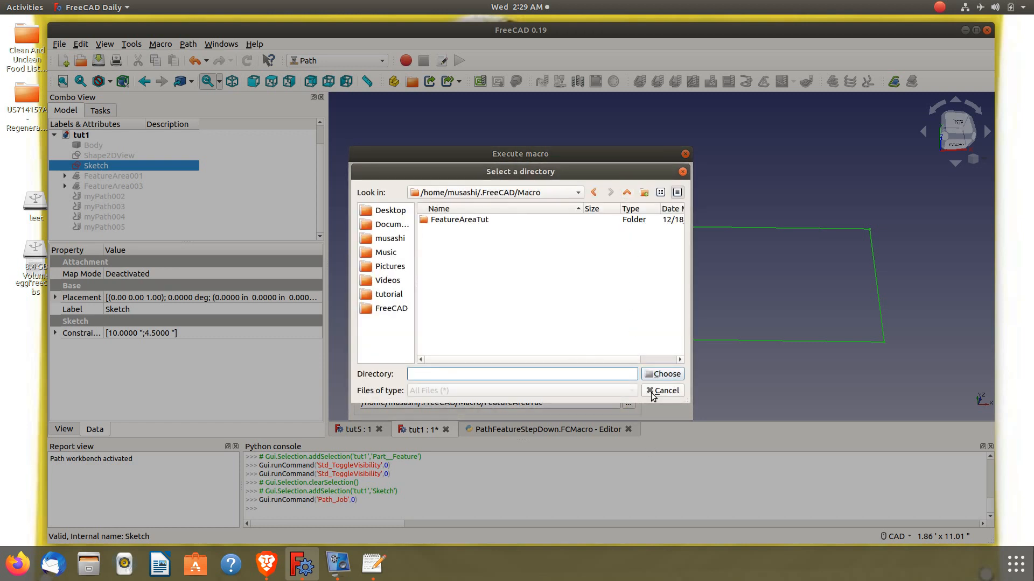
click(662, 373)
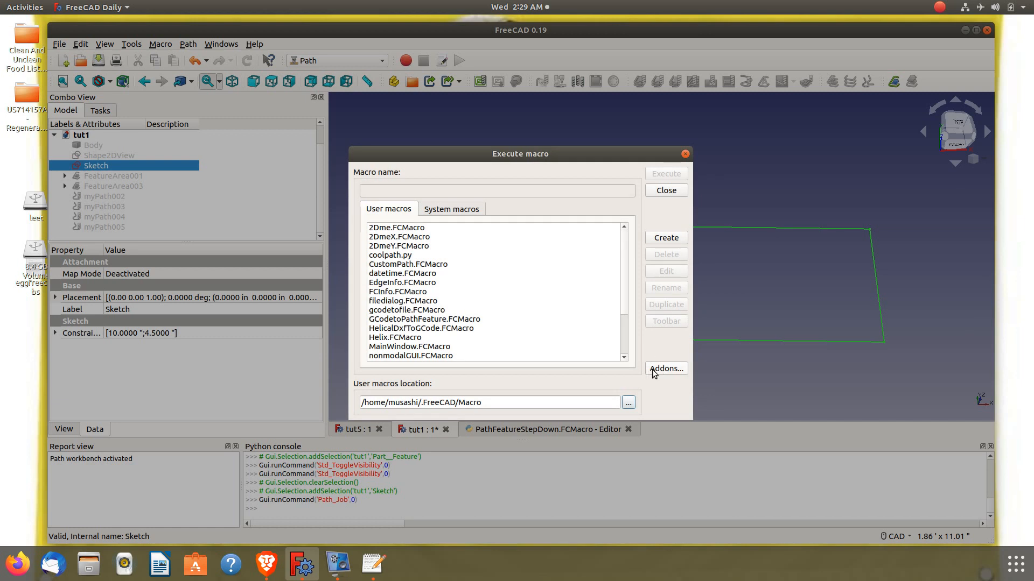
click(685, 154)
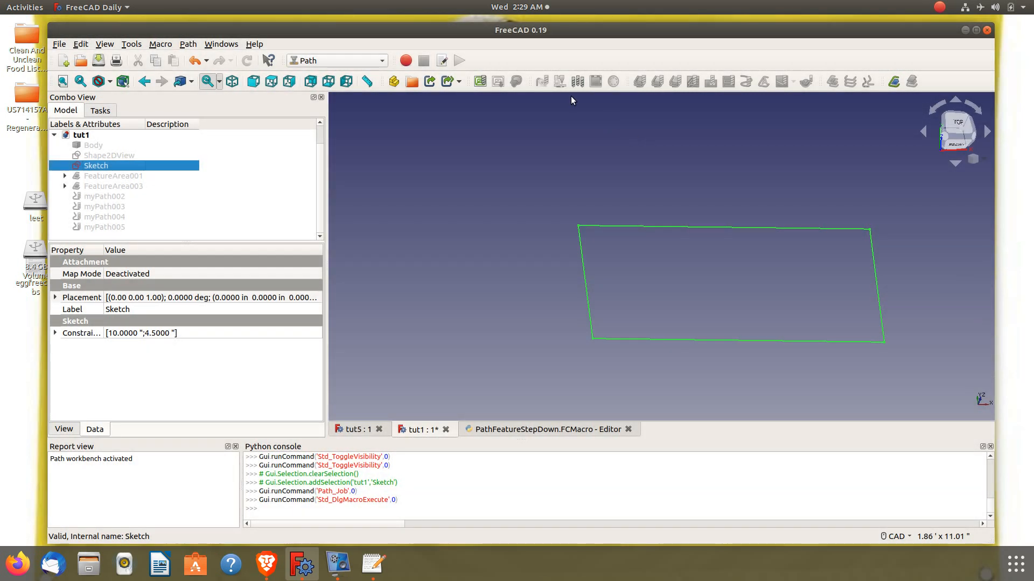
- Create a path job for the Sketch using the job_1 template
click(480, 81)
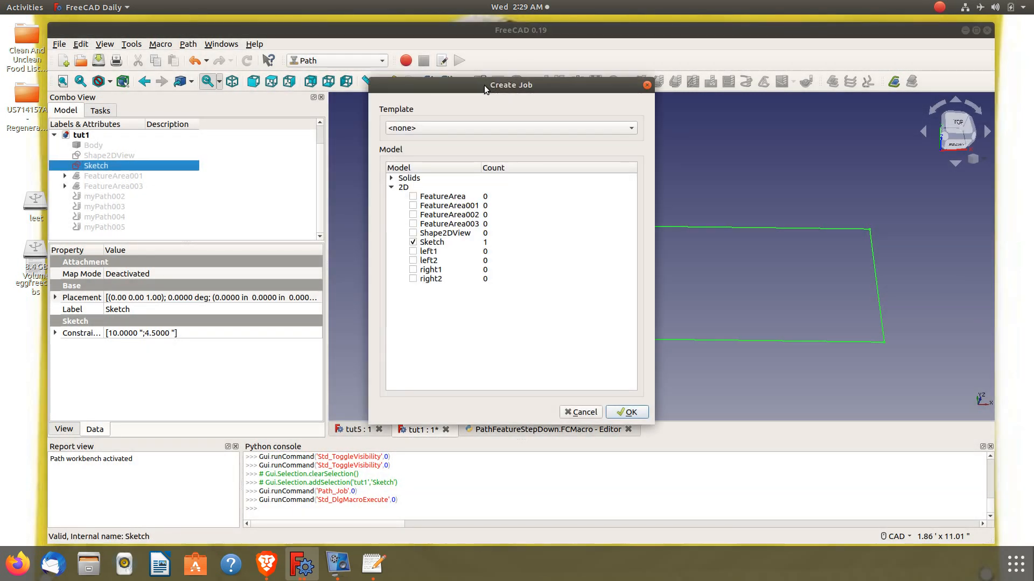
click(500, 128)
click(497, 141)
click(629, 414)
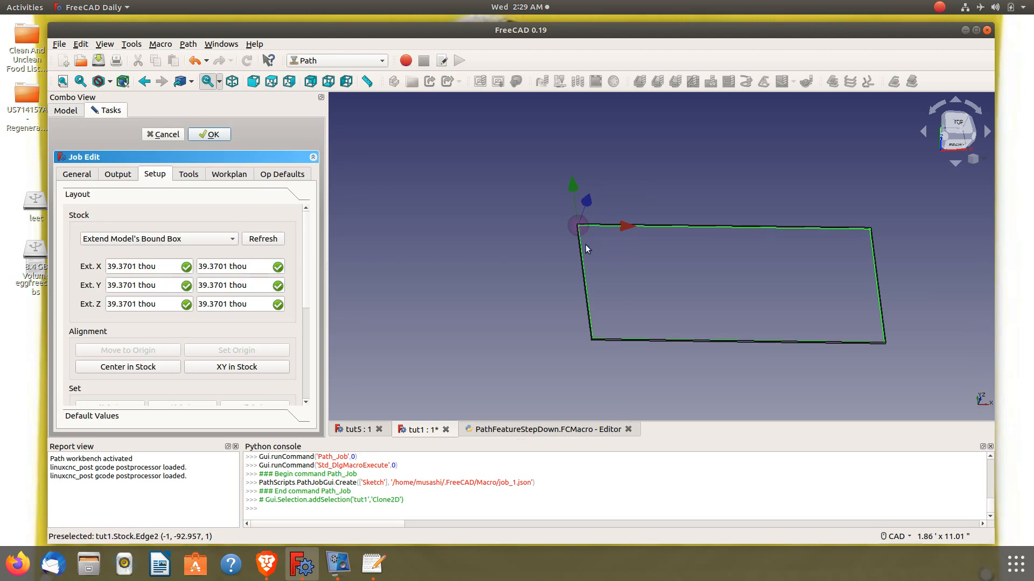
- Define the job's stock as a box and set its height to 2"
scroll(622, 207, up, 5)
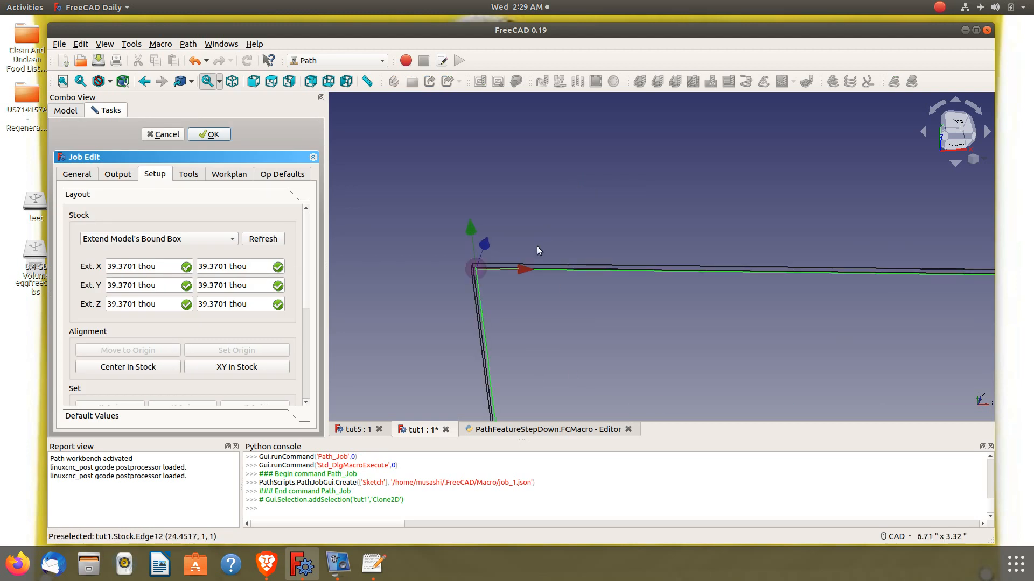
click(205, 244)
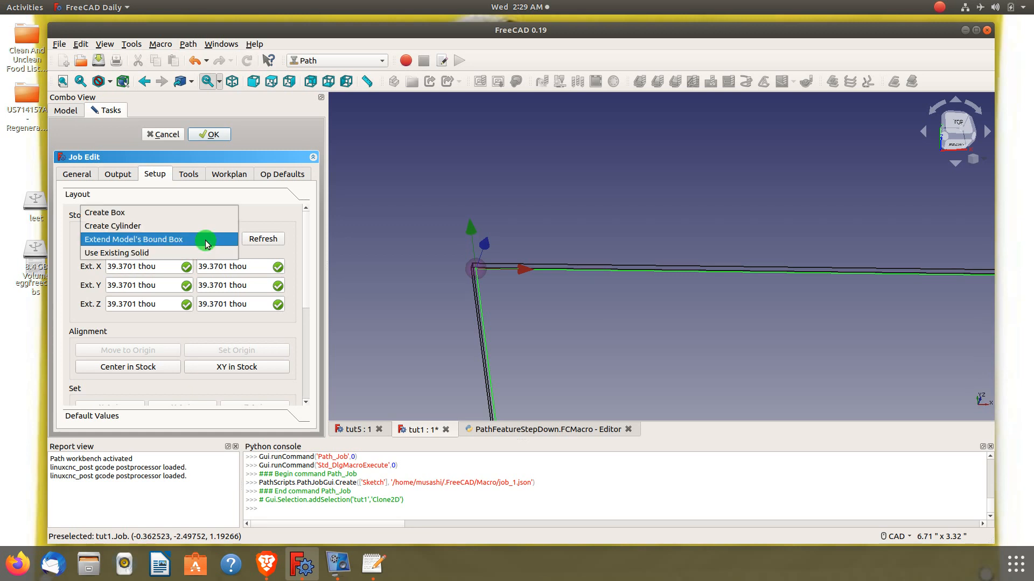
click(195, 212)
drag(167, 304, 106, 307)
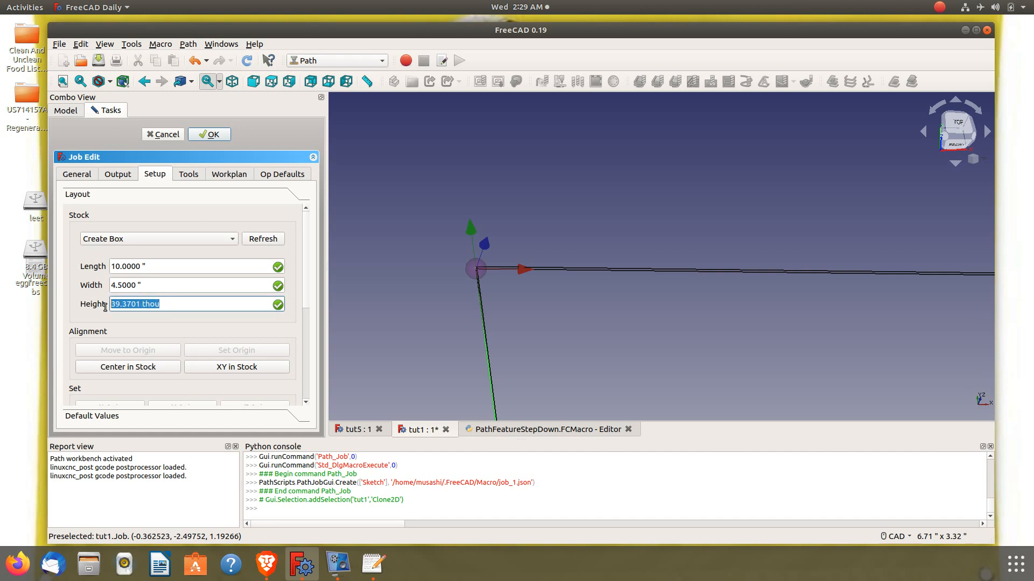
text(2")
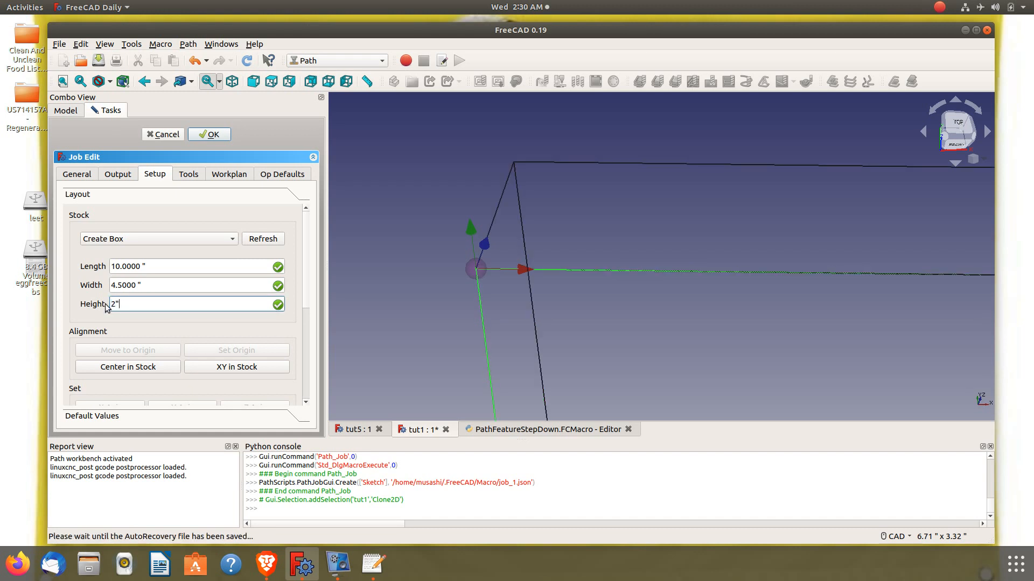
click(182, 285)
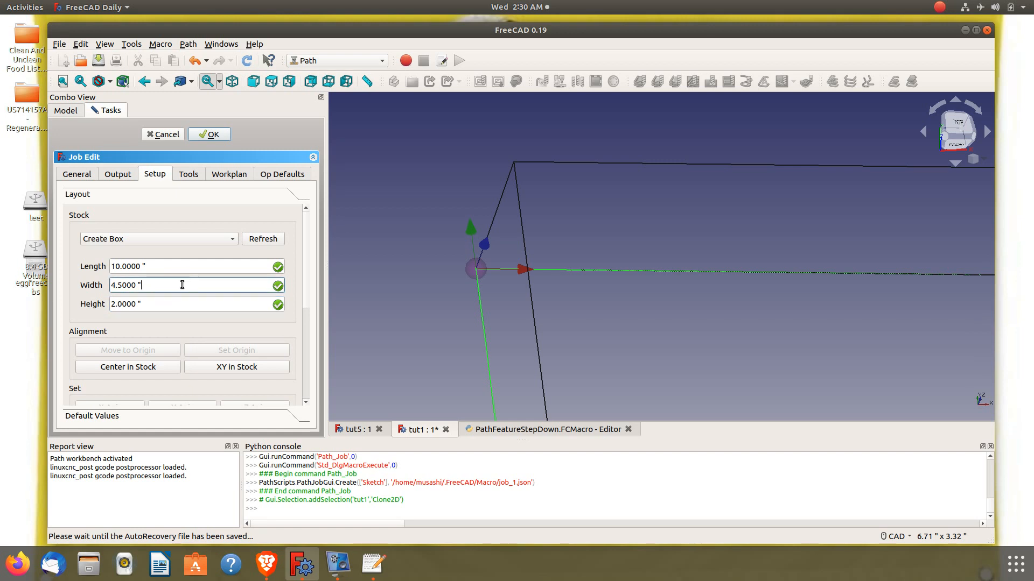
- Set the job origin at the stock box's upper corner above the current origin and accept the job
click(515, 163)
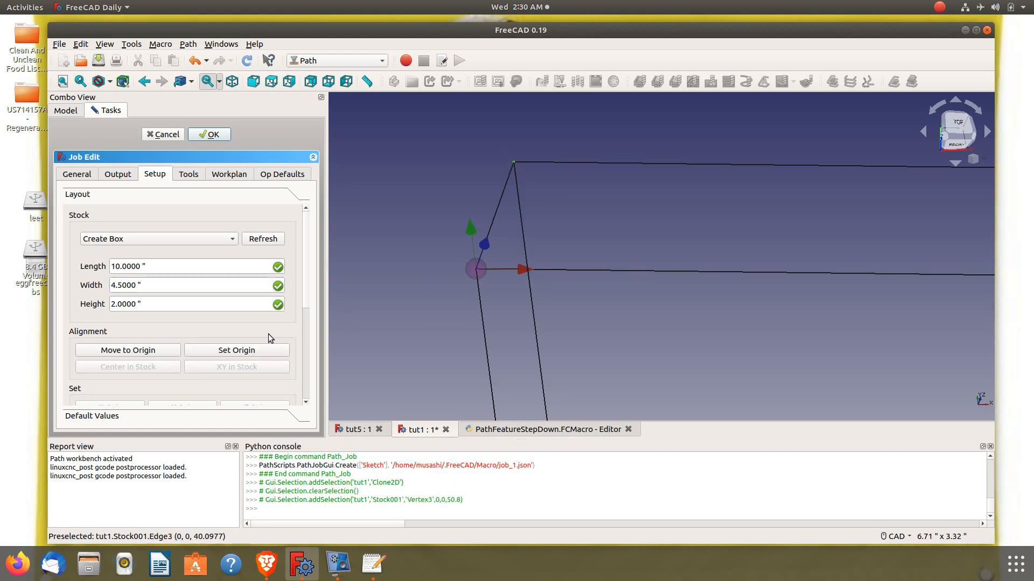
click(234, 350)
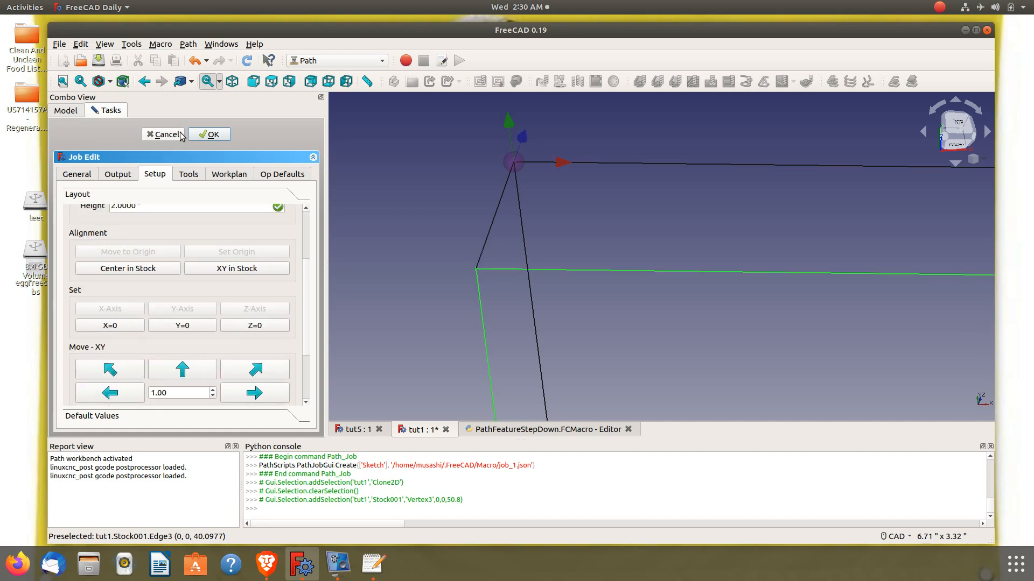
click(211, 134)
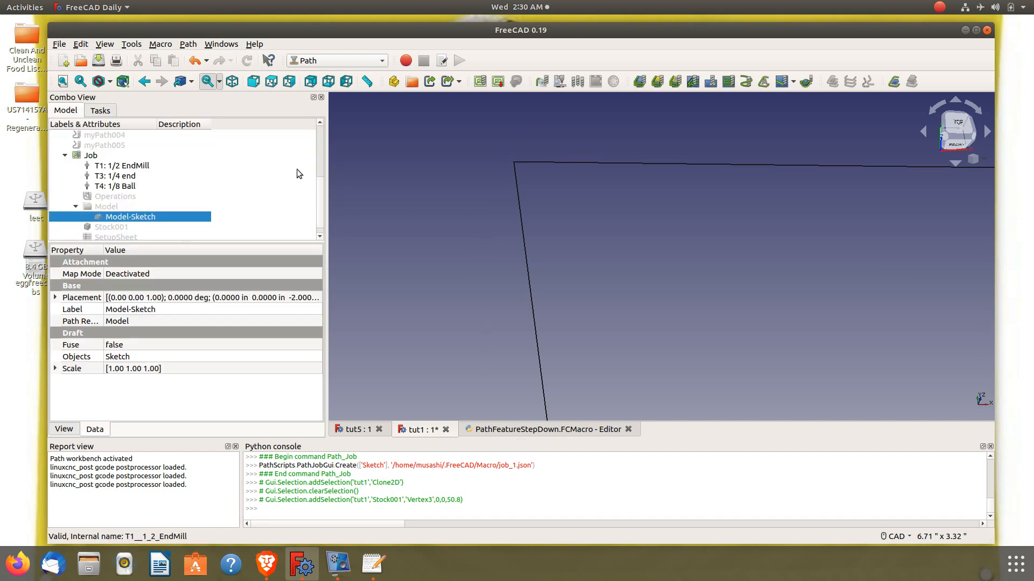
scroll(316, 197, down, 1)
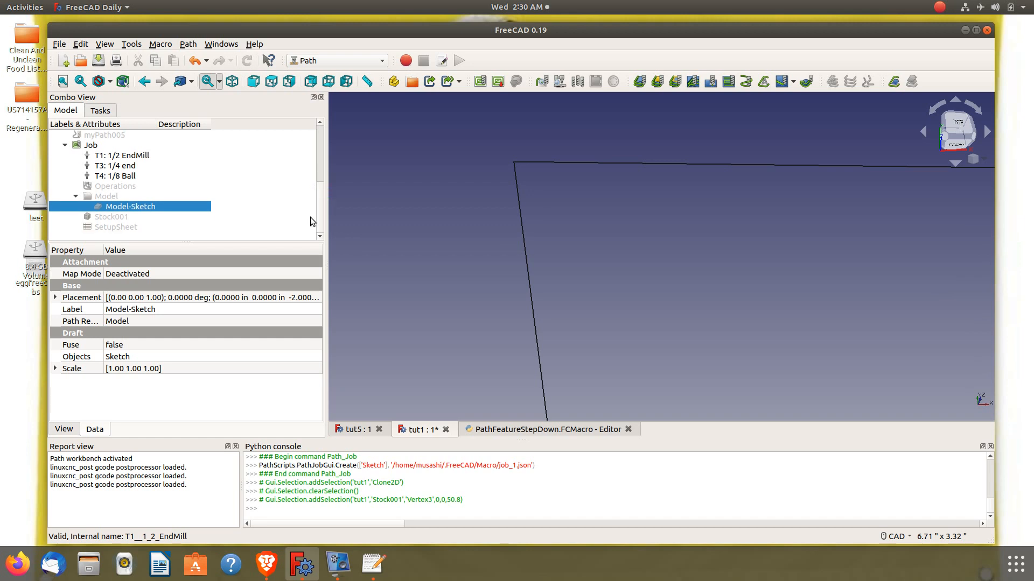
click(117, 137)
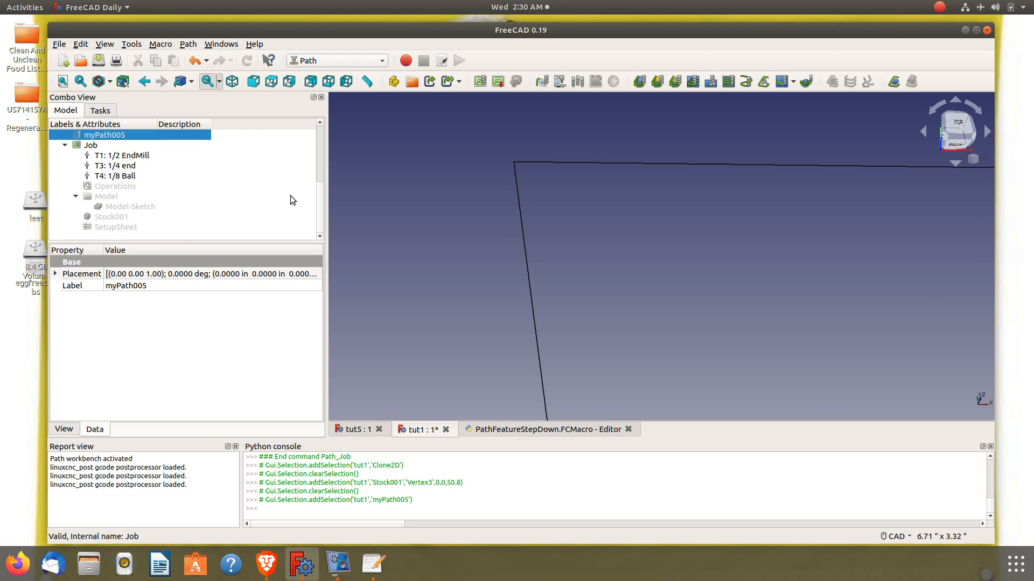
scroll(318, 209, up, 3)
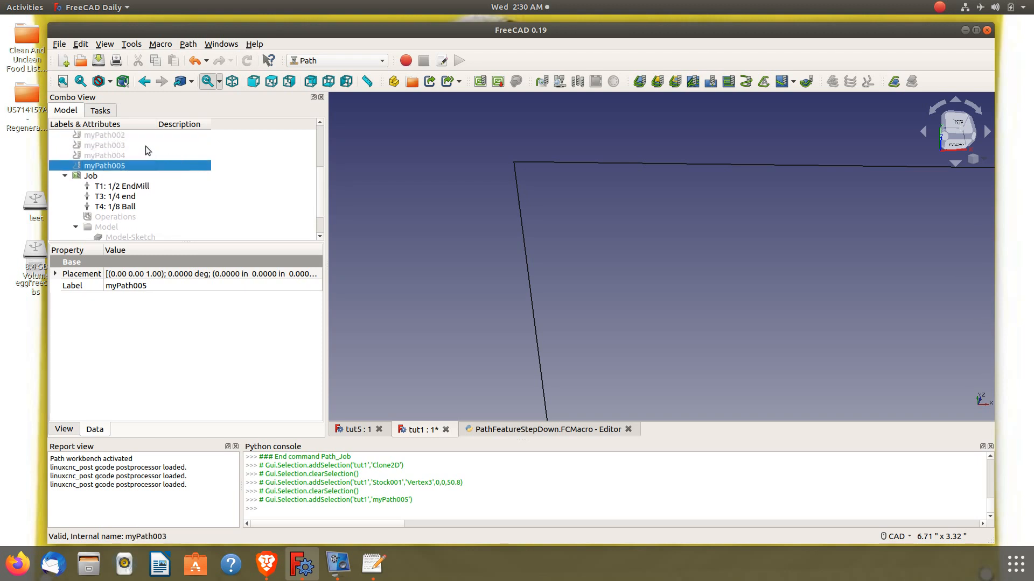
click(125, 156)
right_click(125, 156)
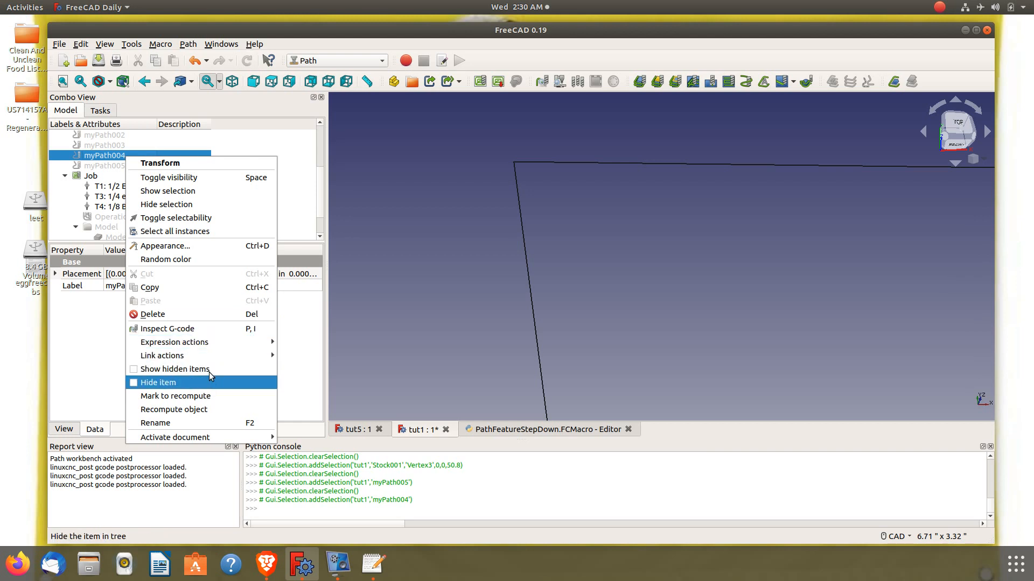
mouse_move(210, 356)
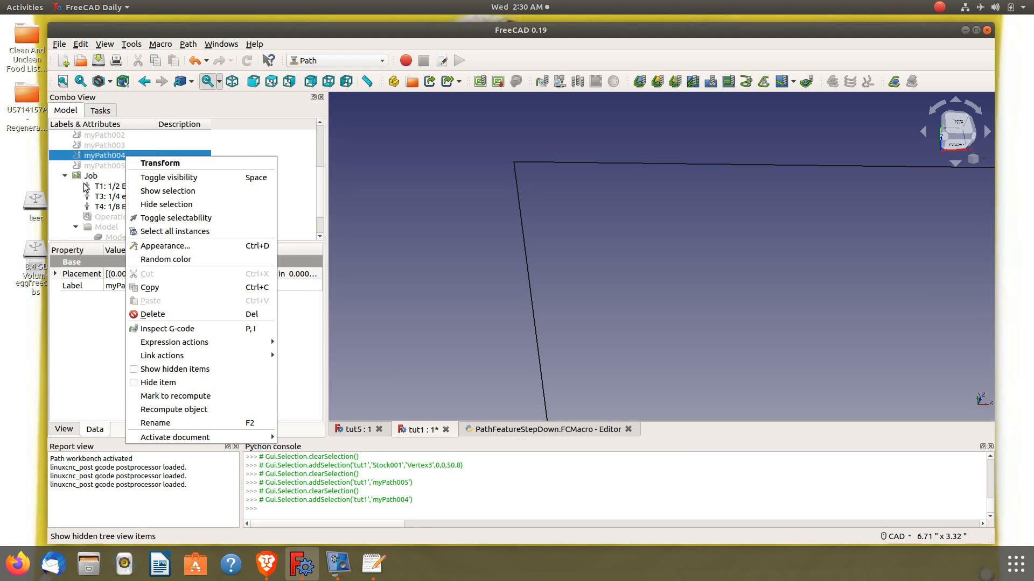
click(495, 432)
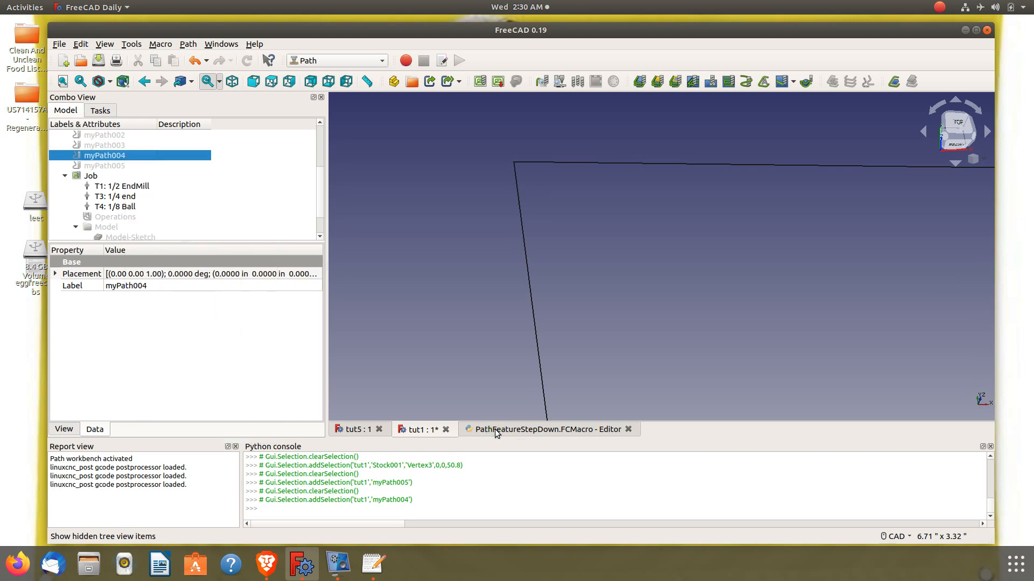
- Add myPath004 to the job by running the macro's PathScripts.PathUtils.addToJob(App.ActiveDocument.myPath004) line in the Python console
click(496, 428)
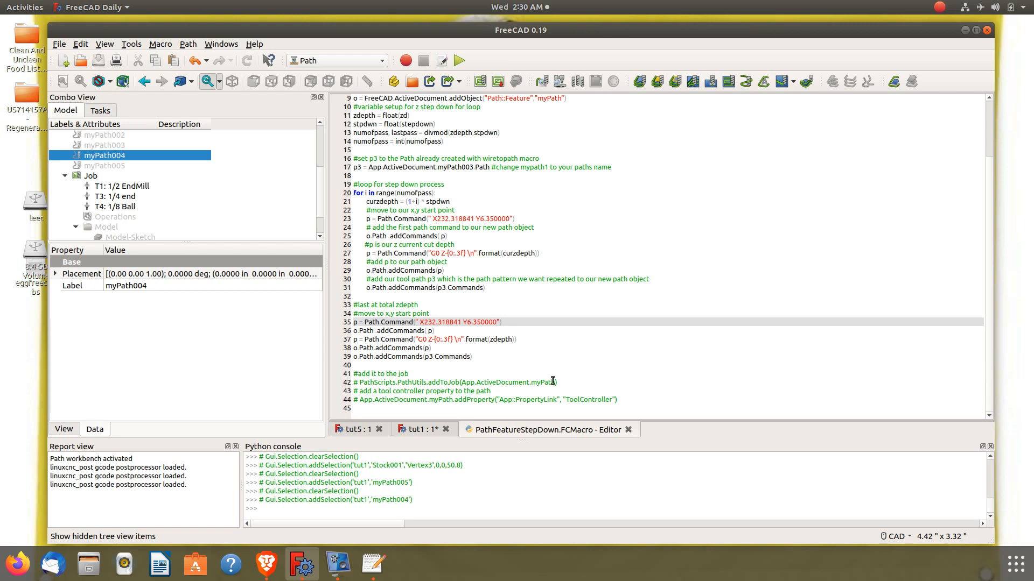
drag(560, 384, 360, 383)
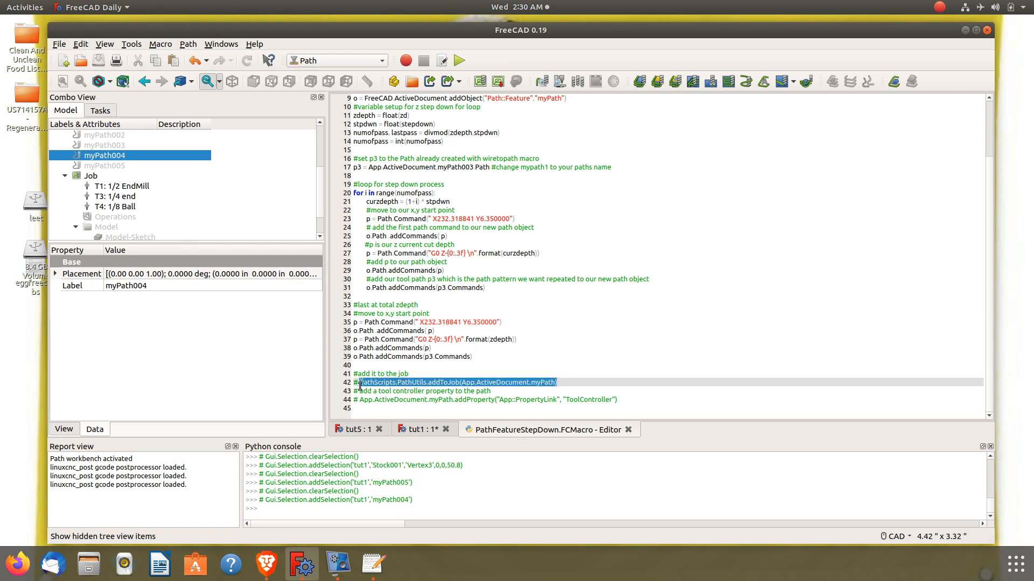
right_click(393, 381)
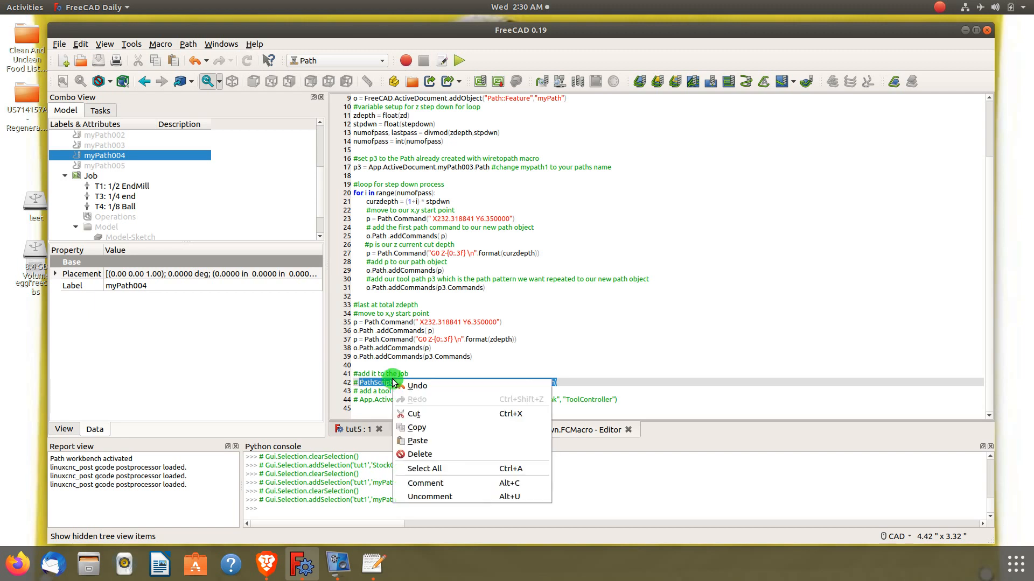
click(425, 427)
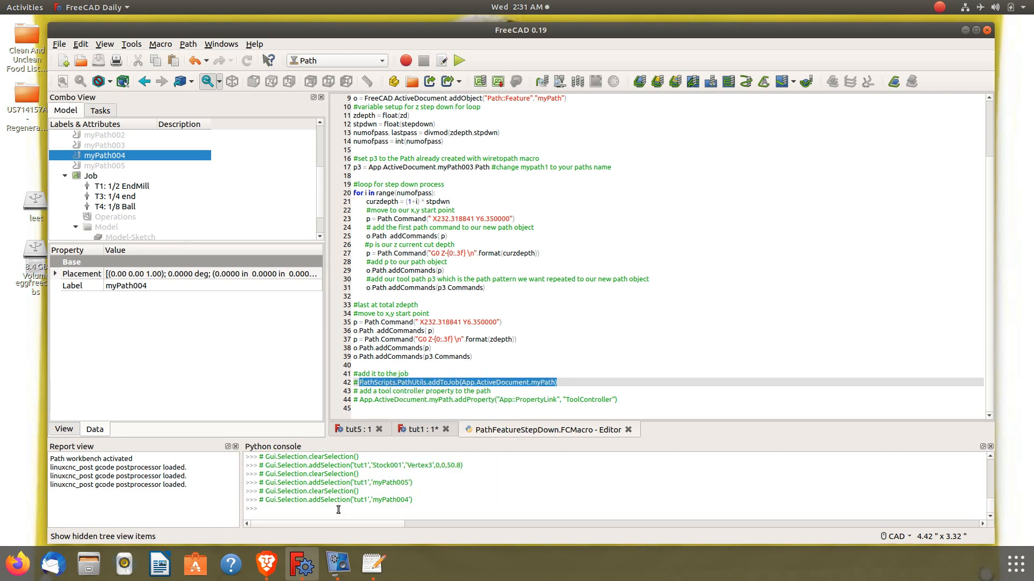
right_click(339, 506)
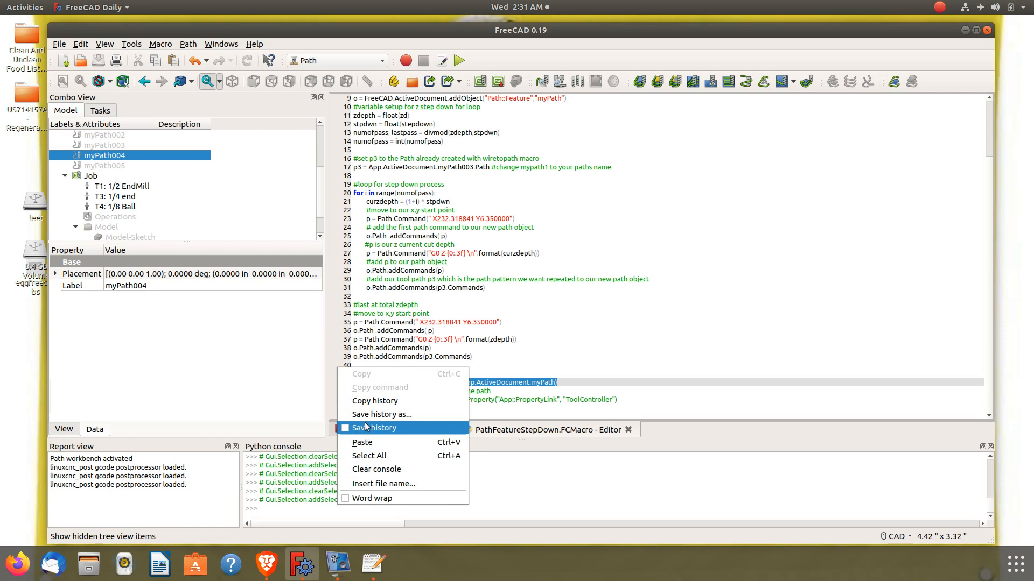
click(368, 443)
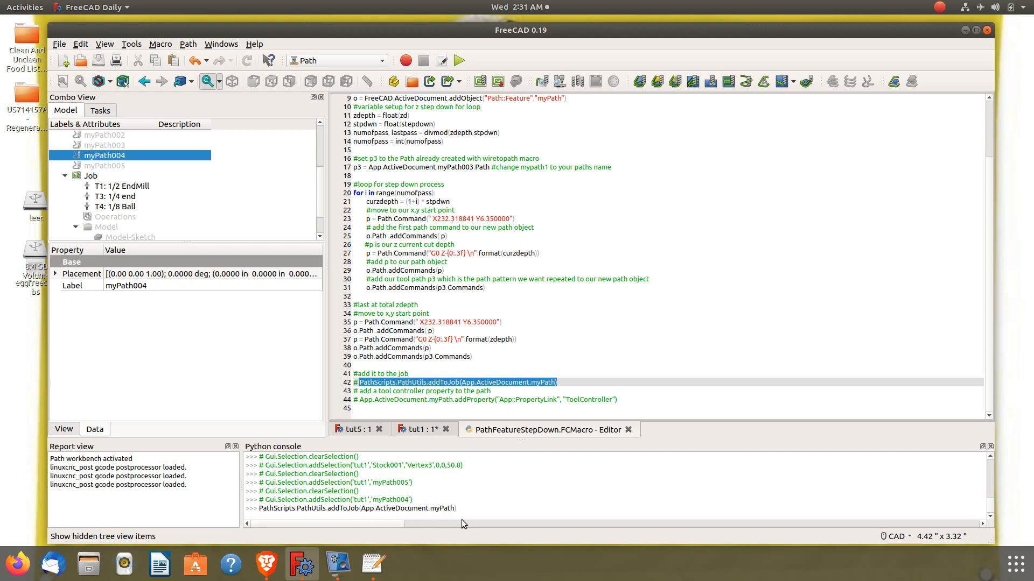
text(004))
key(Return)
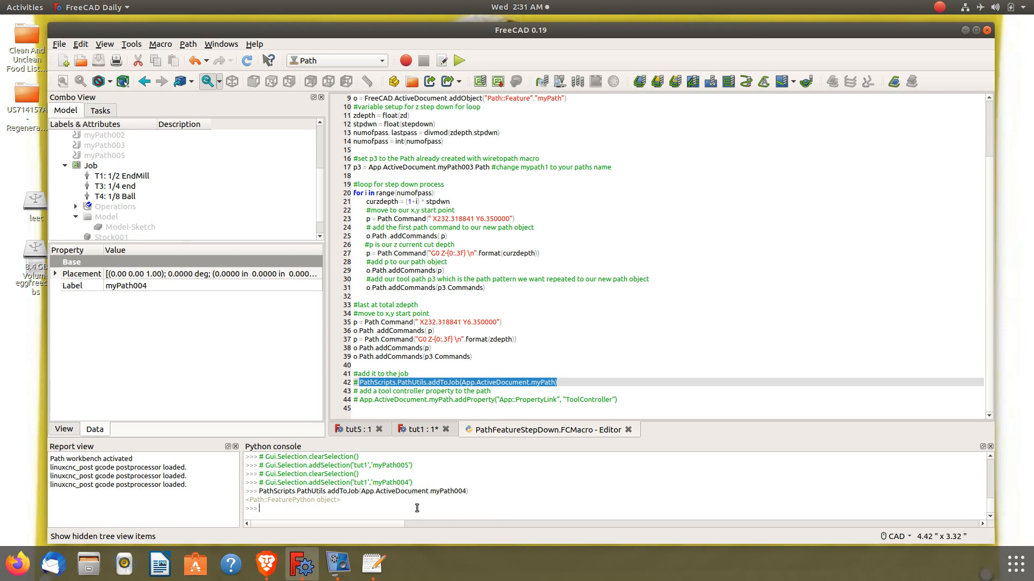
- Add myPath005 to the job with the same addToJob console command, then recompute and return to the tut1 model
key(Up)
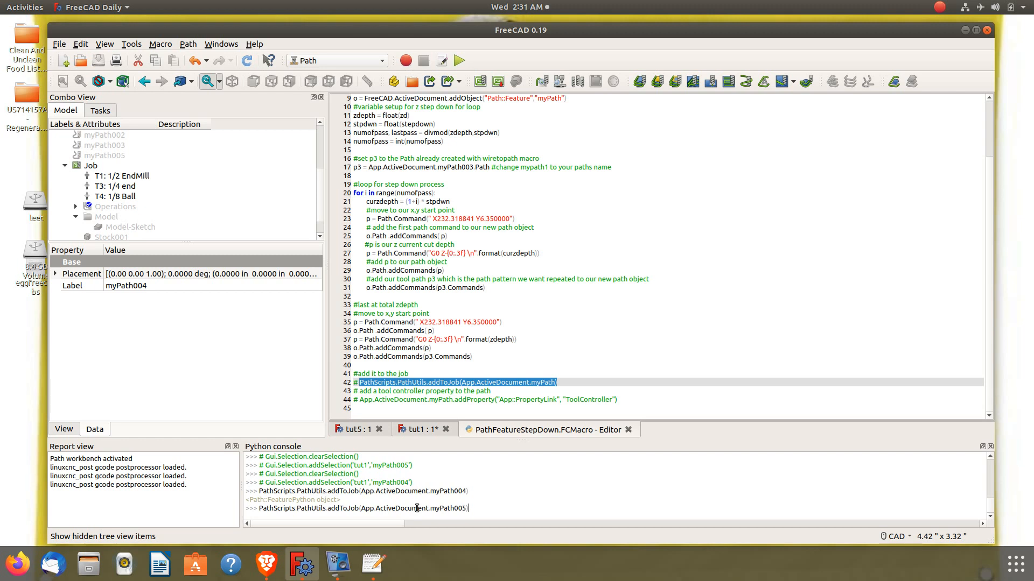
key(Return)
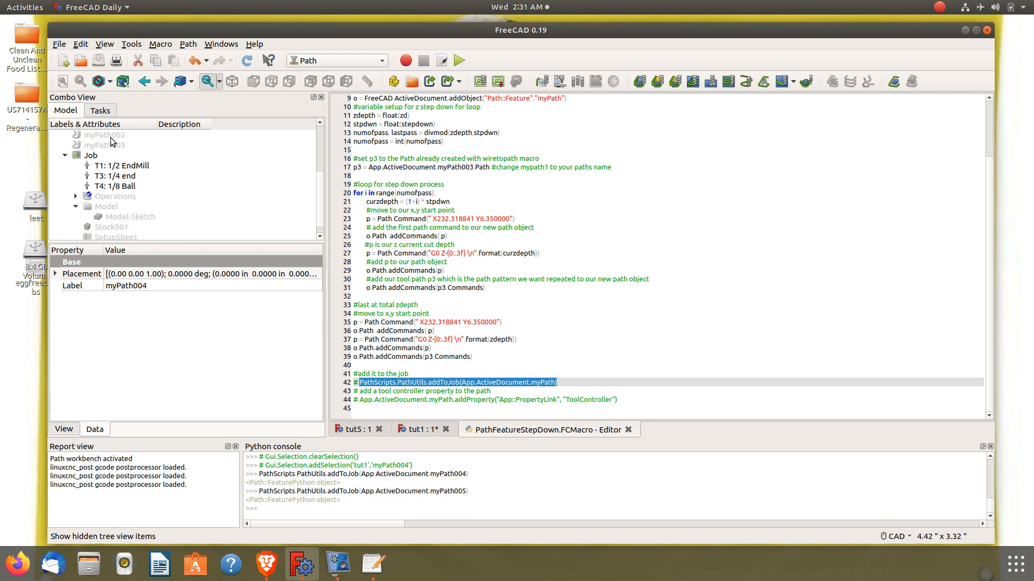
click(76, 197)
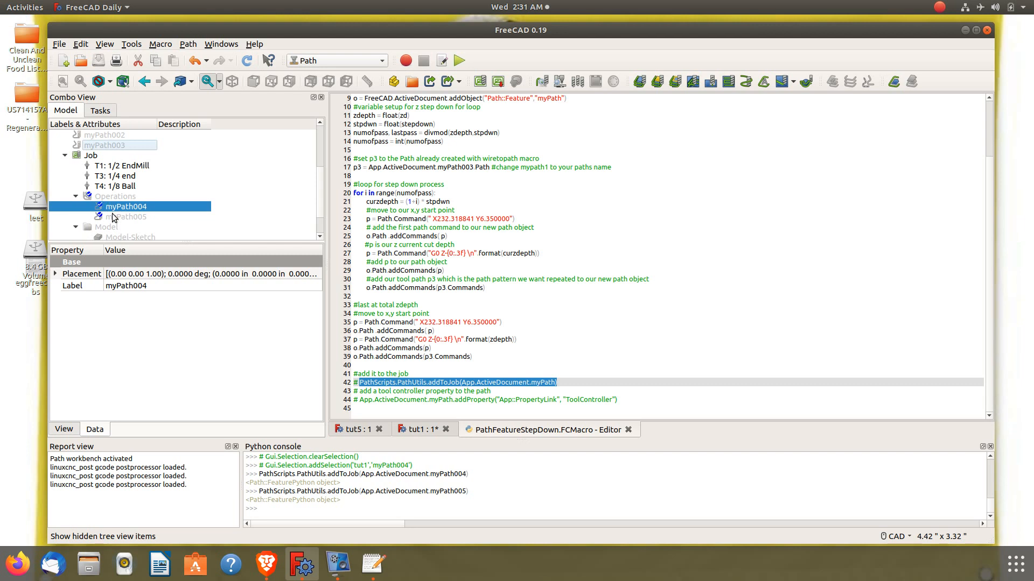
click(246, 62)
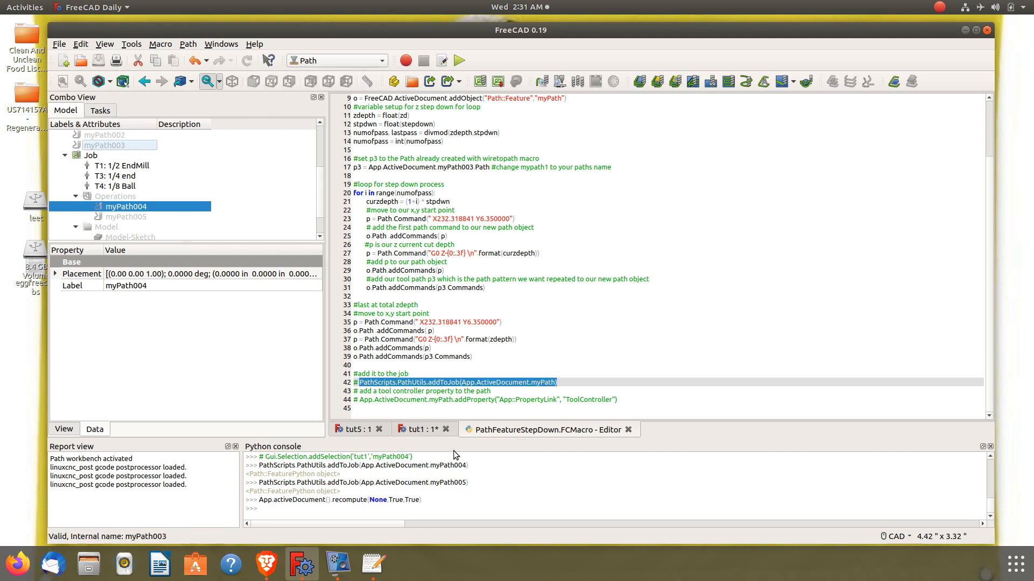
click(422, 429)
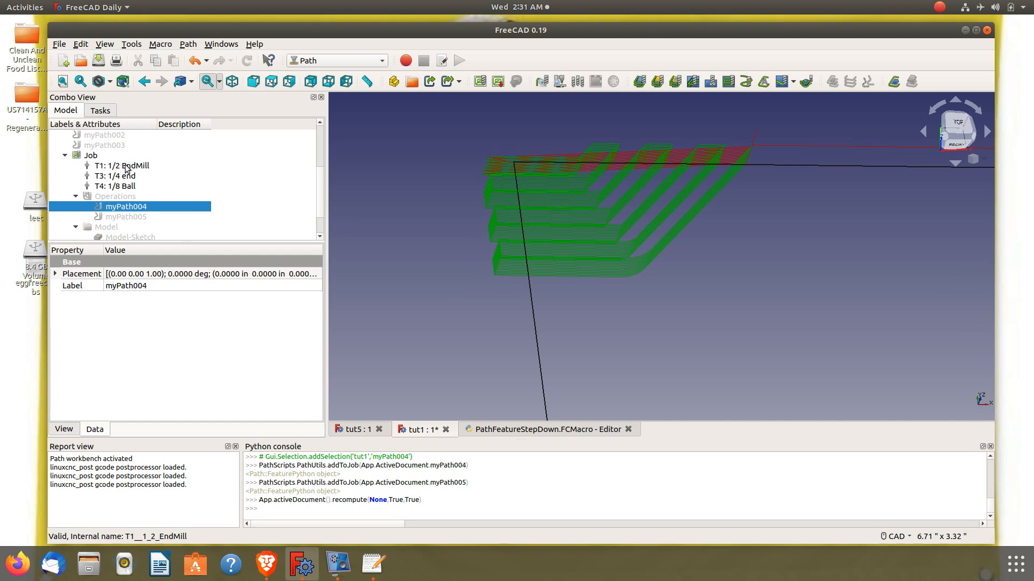
- Give myPath004 a ToolController link property by running the macro's commented addProperty("App::PropertyLink", "ToolController") line in the Python console
click(494, 428)
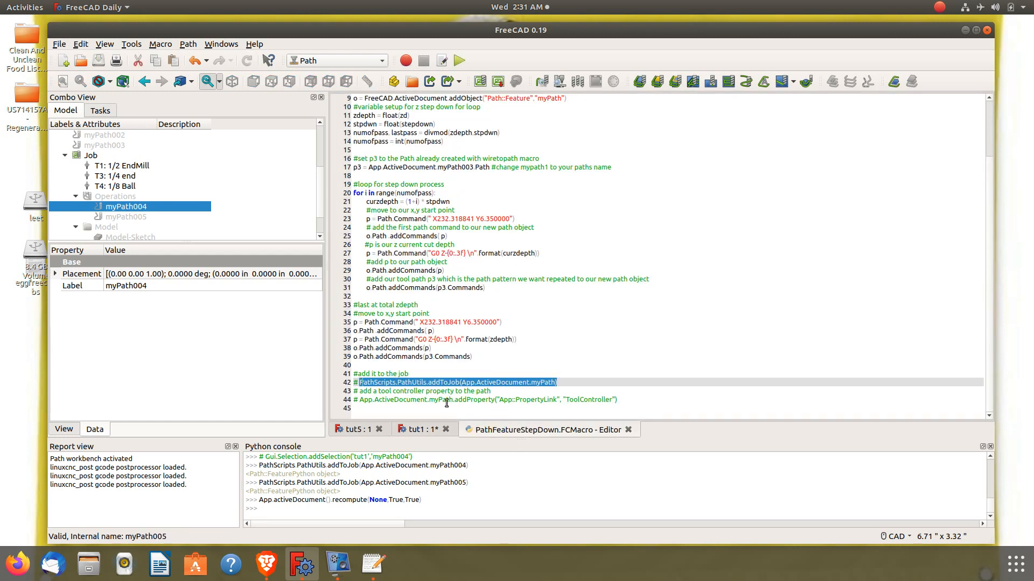
drag(362, 400, 623, 403)
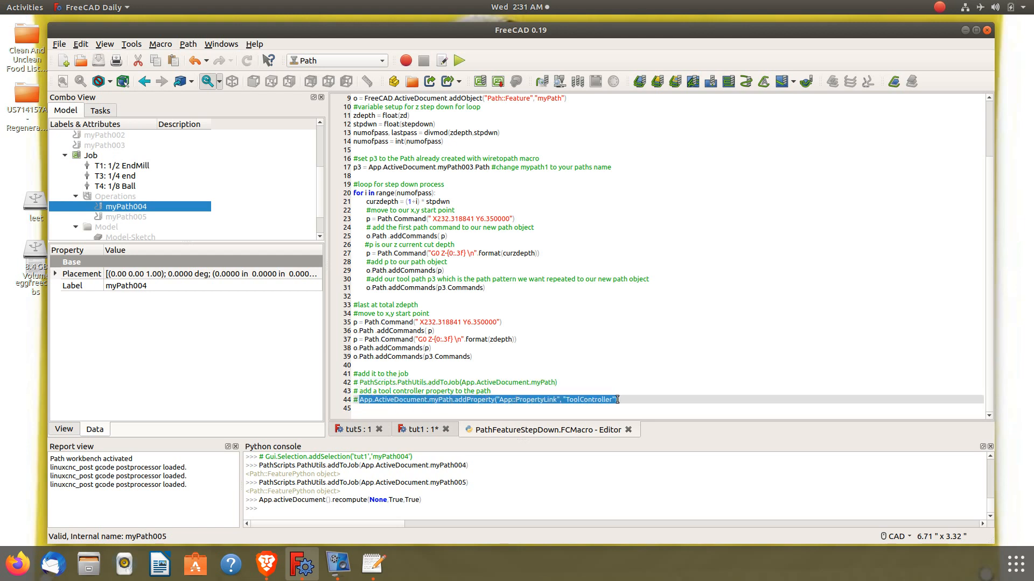
right_click(617, 400)
click(647, 450)
right_click(311, 512)
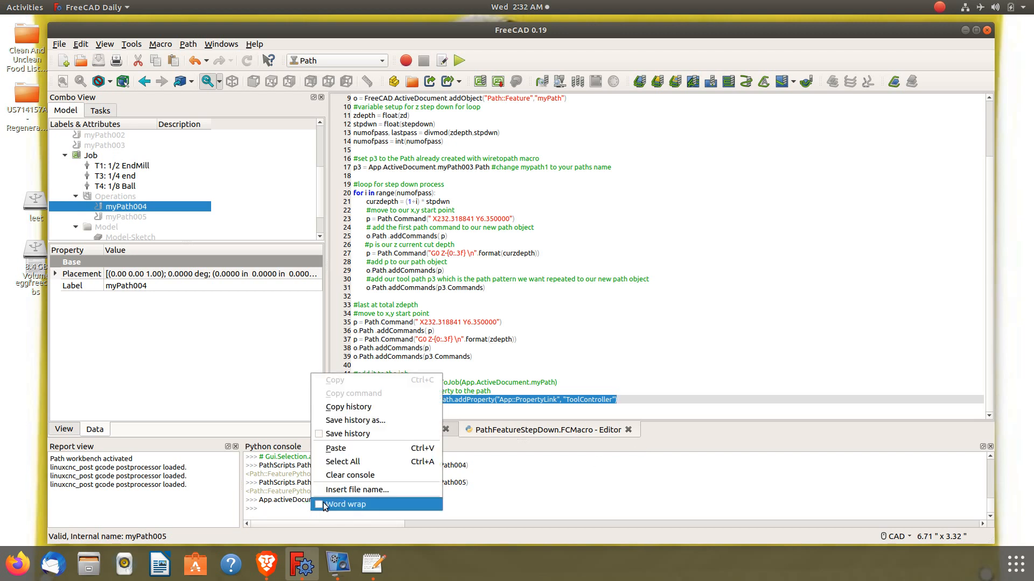
click(334, 448)
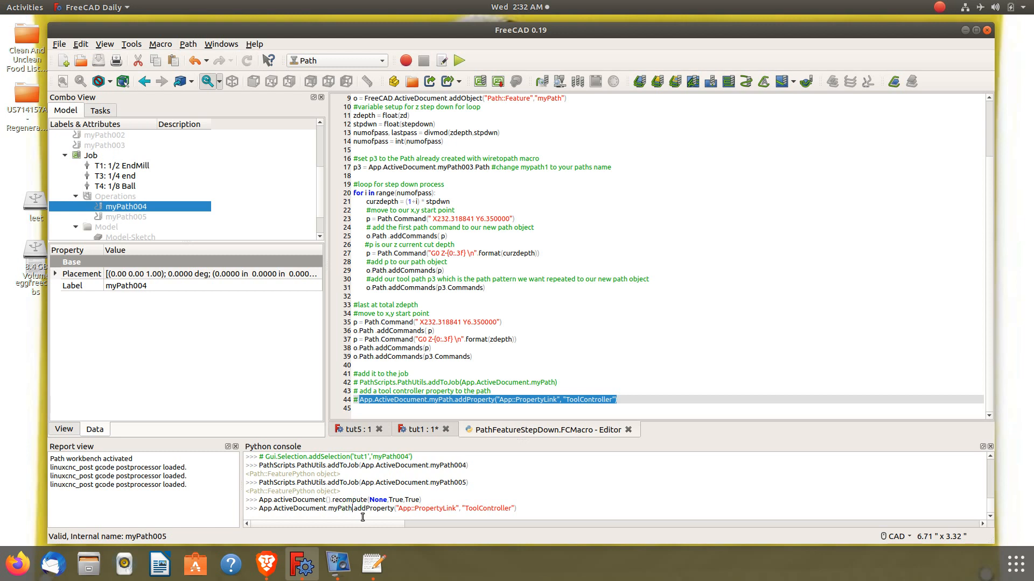
text(004)
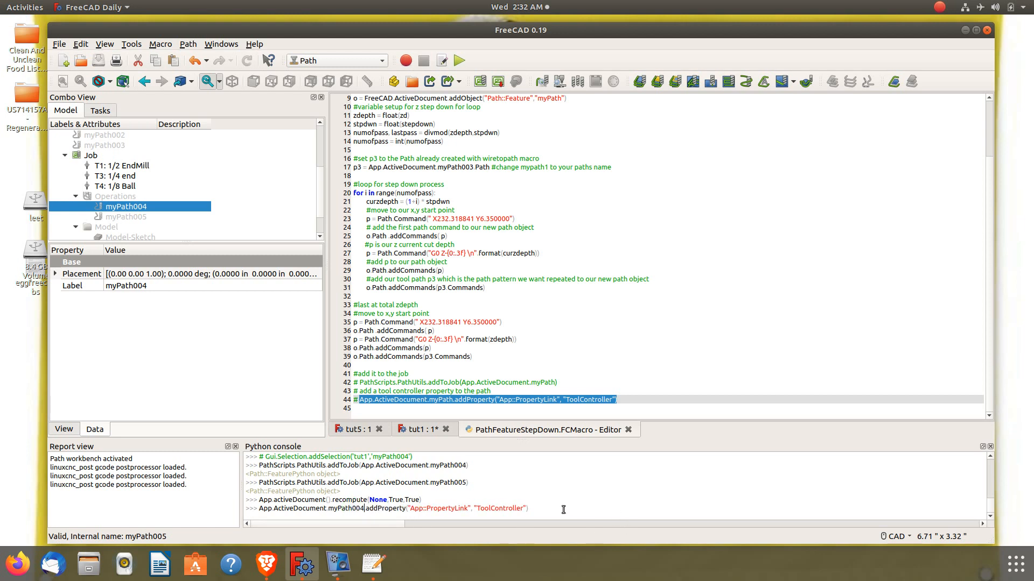
key(Return)
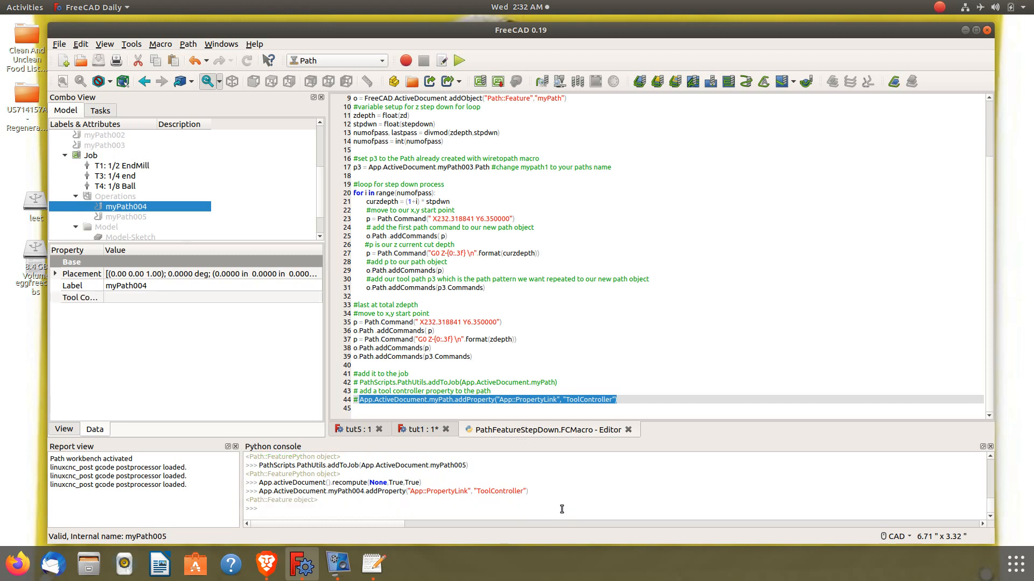
- Repeat the addProperty console command for myPath005 to give it a ToolController link property
key(Up)
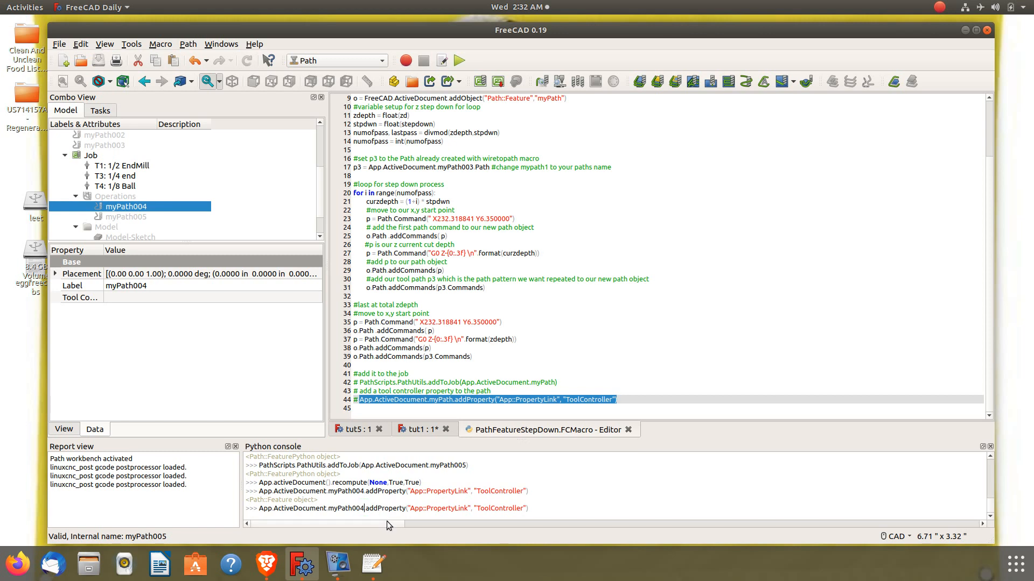
key(BackSpace)
text(5)
key(Return)
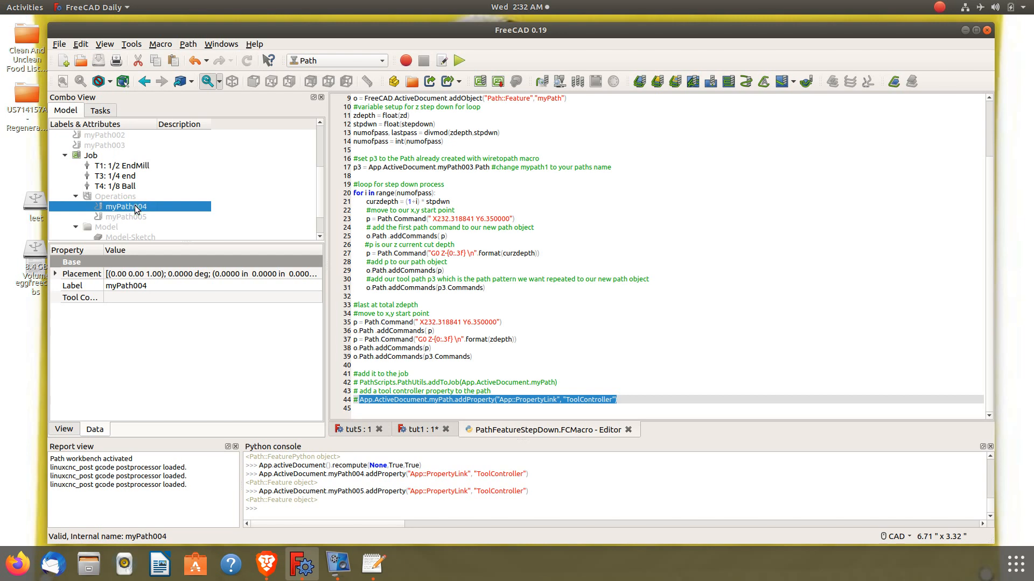
- Link myPath004's tool controller property to T1: 1/2 EndMill
click(124, 299)
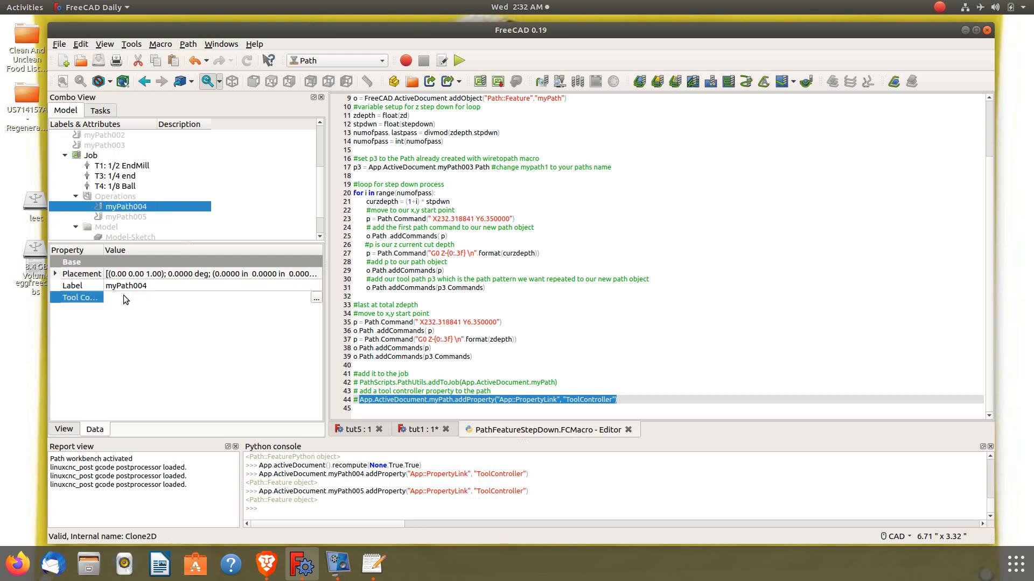
click(316, 299)
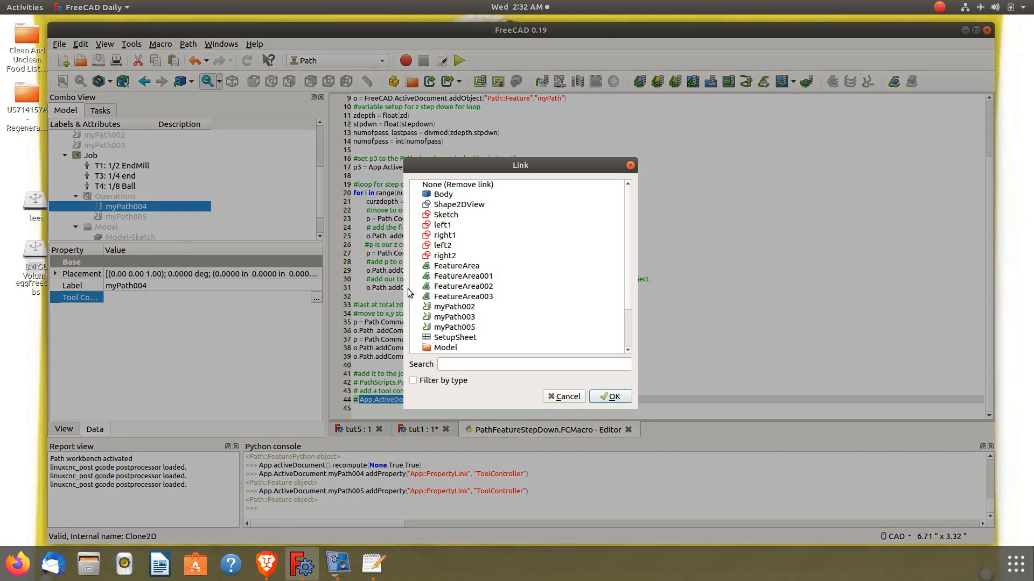
scroll(462, 315, down, 2)
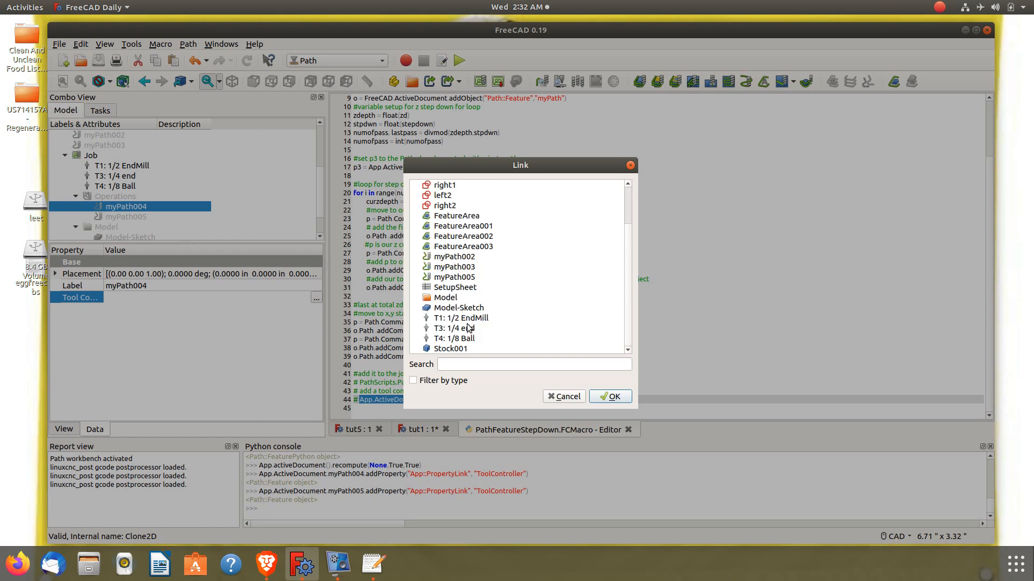
click(468, 320)
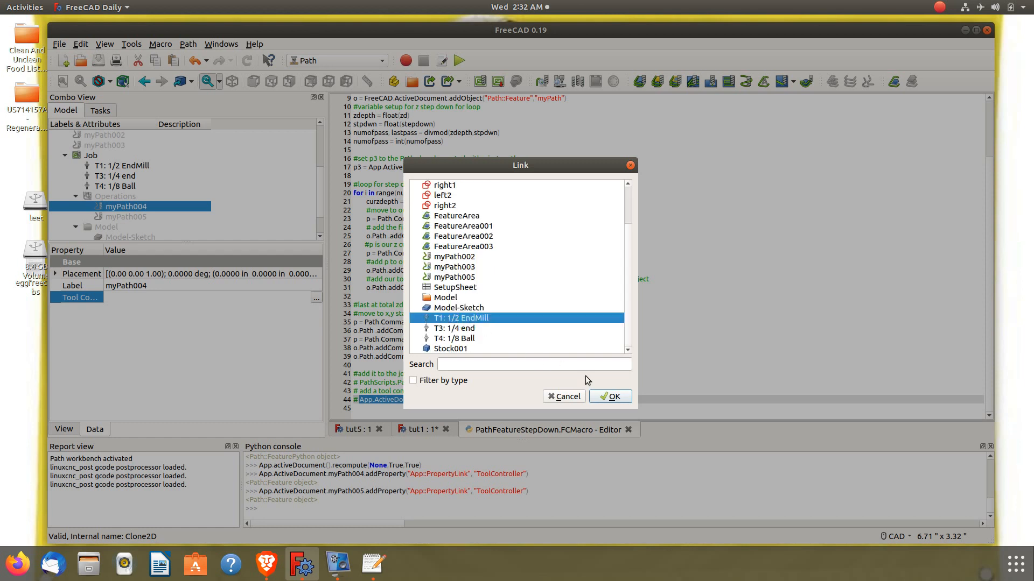
click(611, 397)
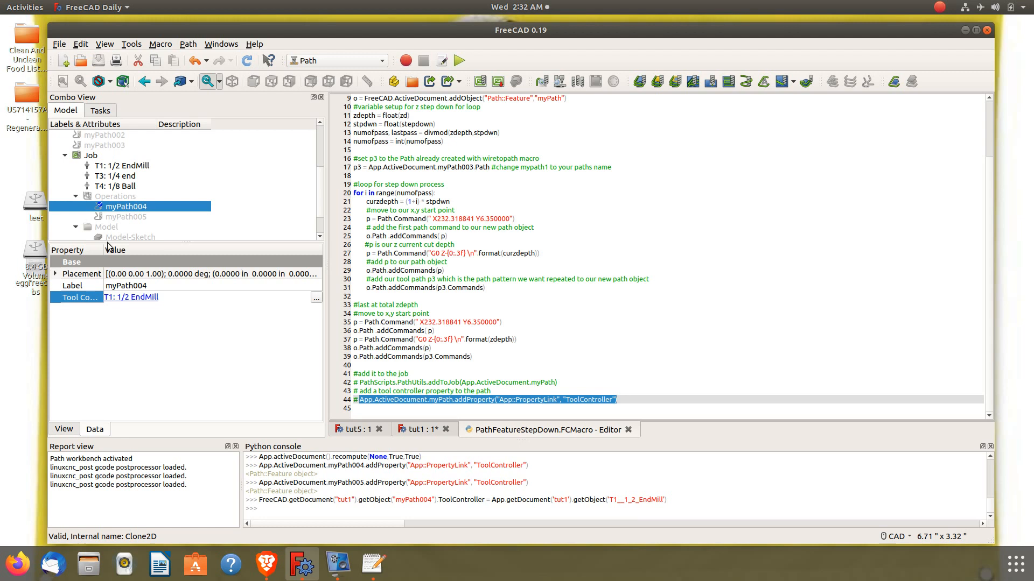
- Link myPath005's tool controller property to T1: 1/2 EndMill
click(111, 217)
click(152, 300)
click(316, 299)
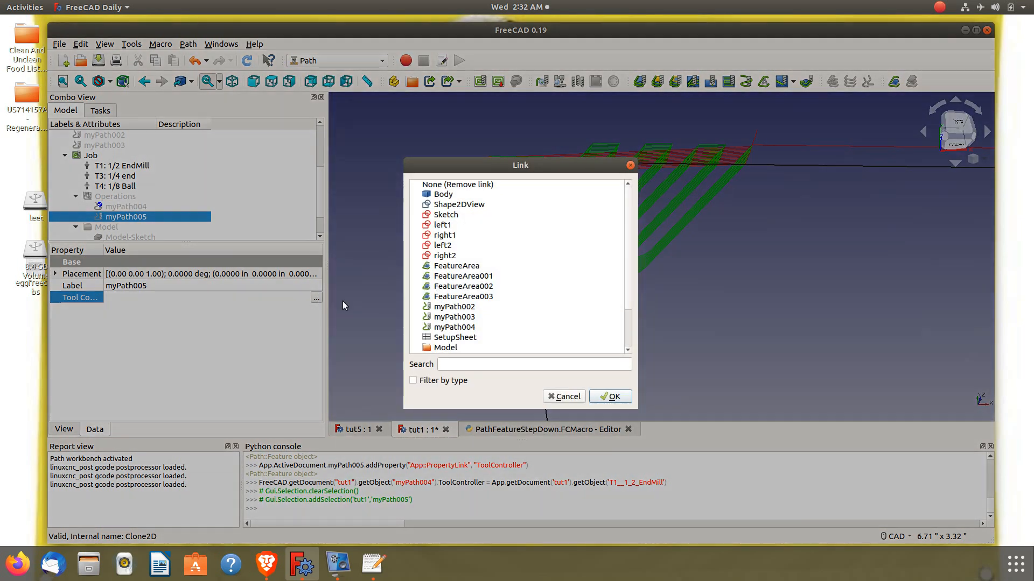
scroll(457, 329, down, 2)
click(460, 317)
click(611, 398)
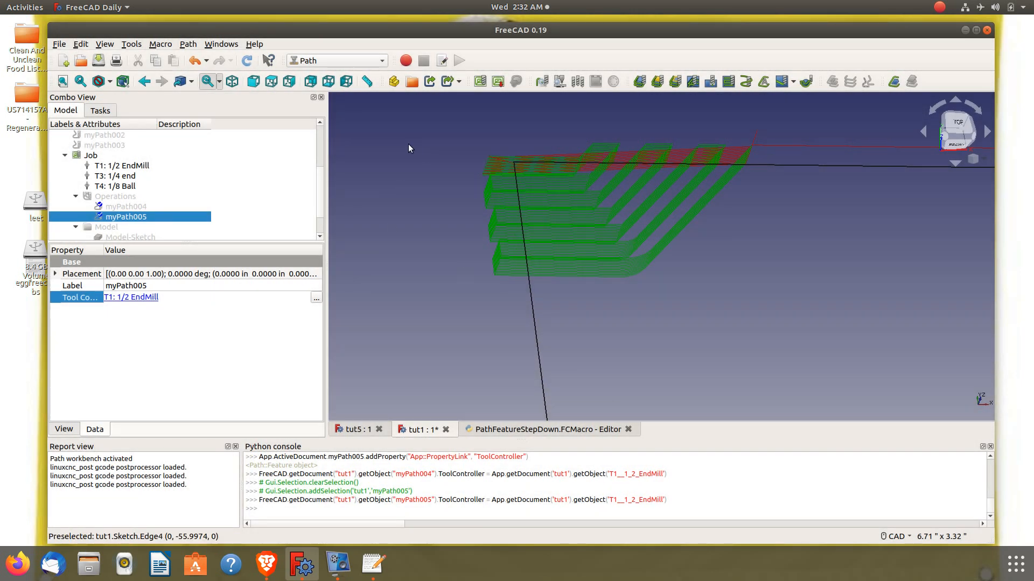
- Recompute the job and hide both the Job and the Sketch in the tut1 document
scroll(408, 153, down, 2)
scroll(408, 164, down, 3)
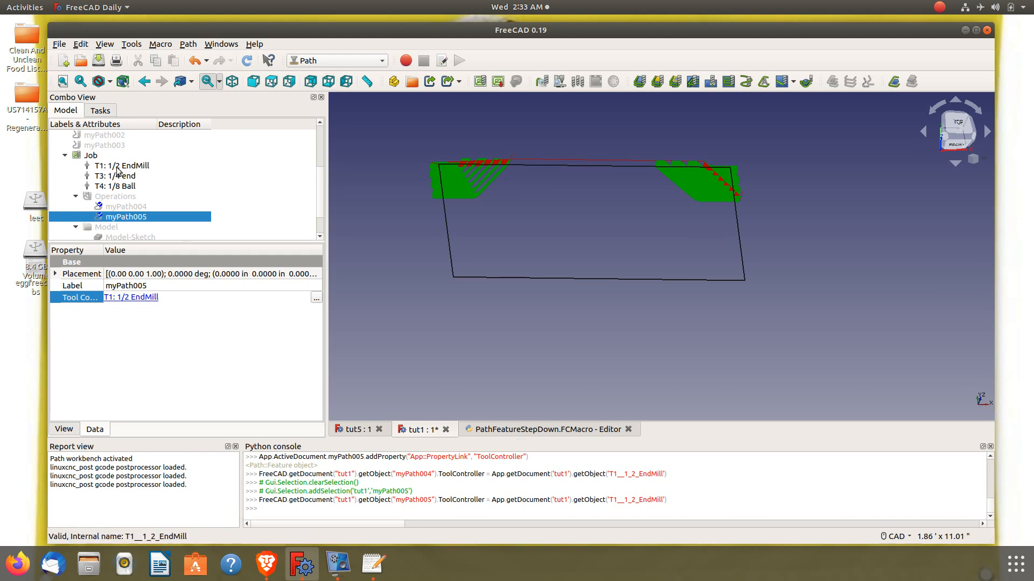
click(91, 156)
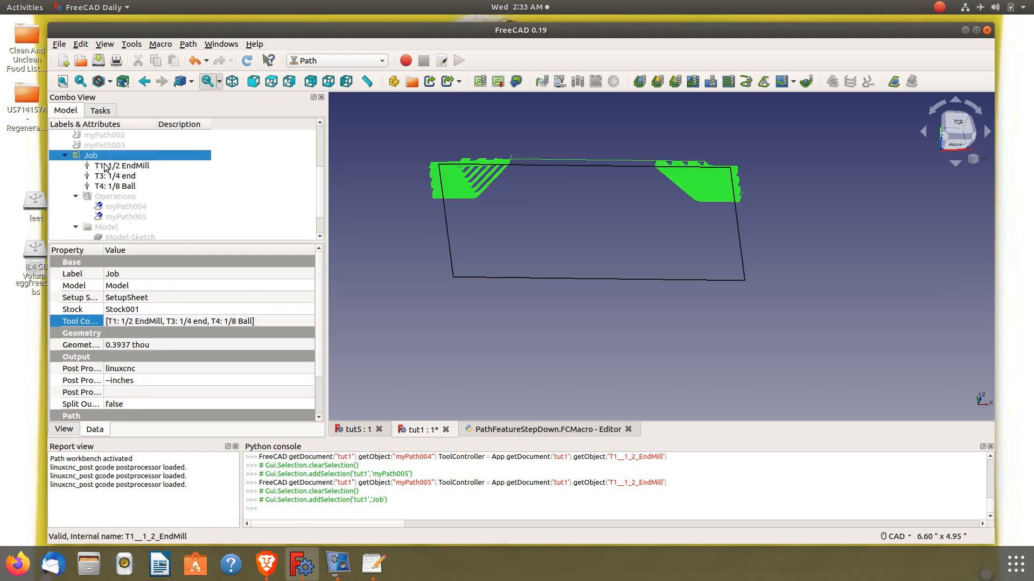
click(247, 62)
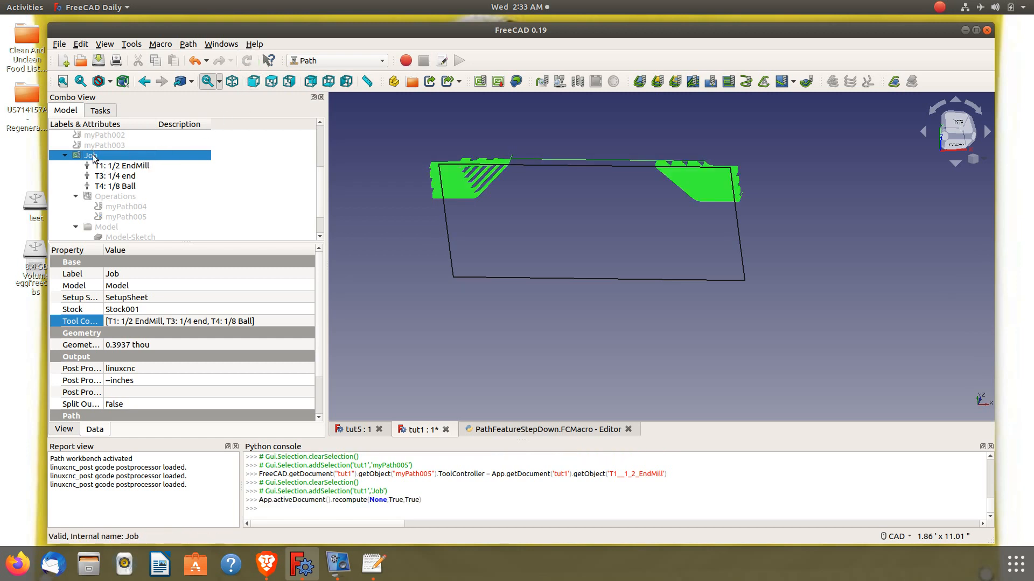
key(space)
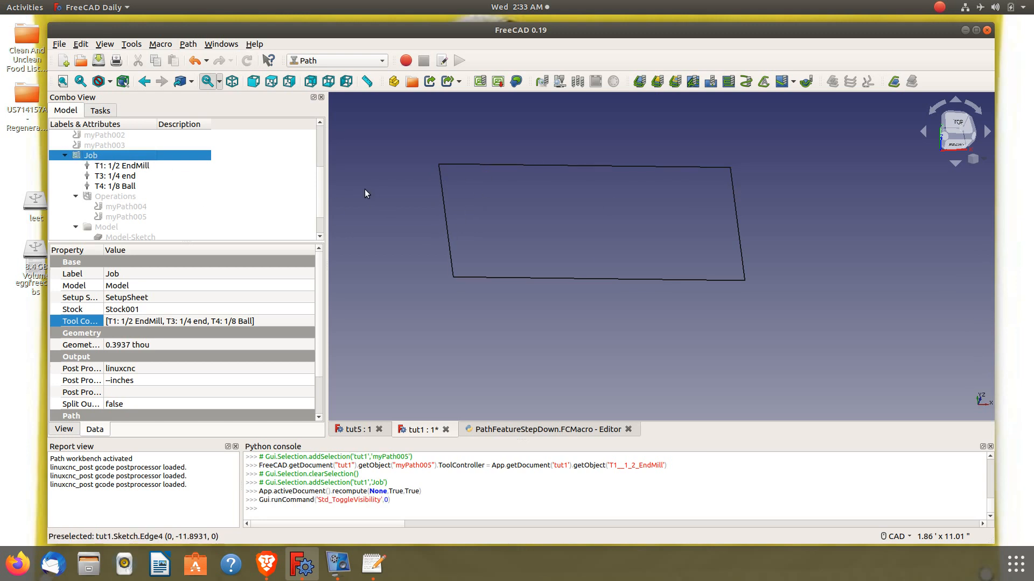
scroll(321, 209, up, 3)
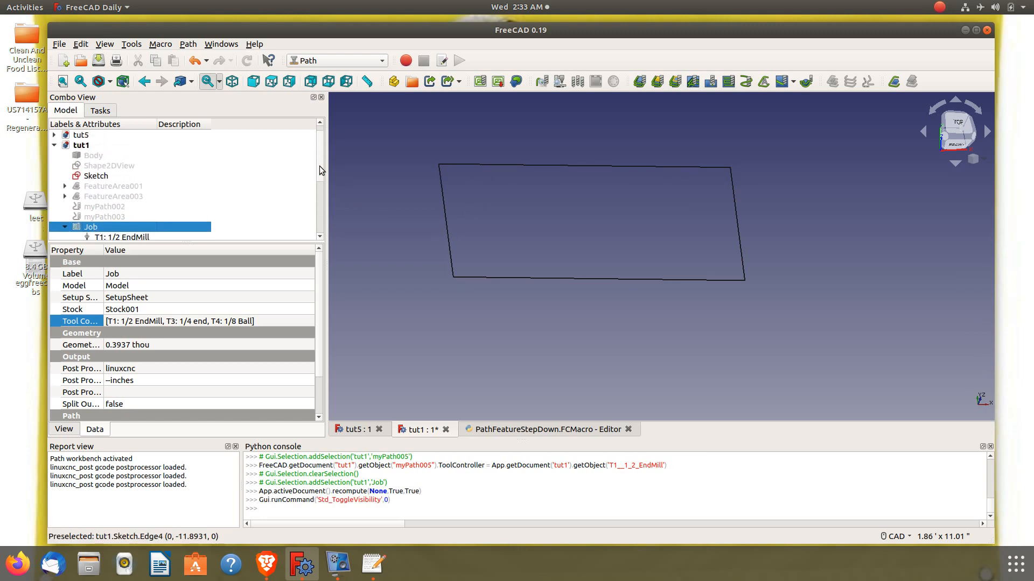
click(97, 186)
key(space)
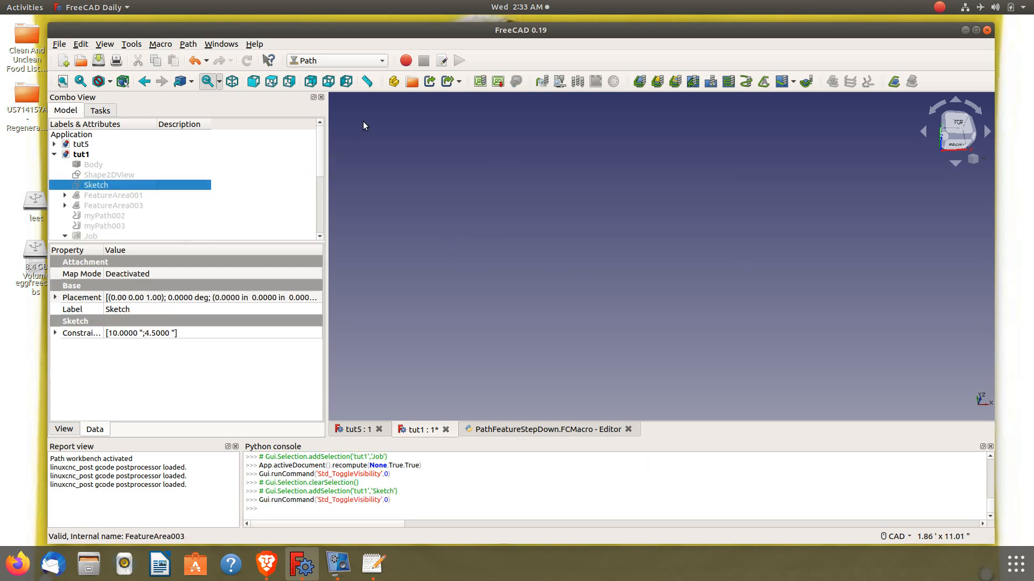
- Simulate the Job's myPath004 and myPath005 toolpaths, slowing the playback partway and finishing at a speed of 50 G/s
click(561, 82)
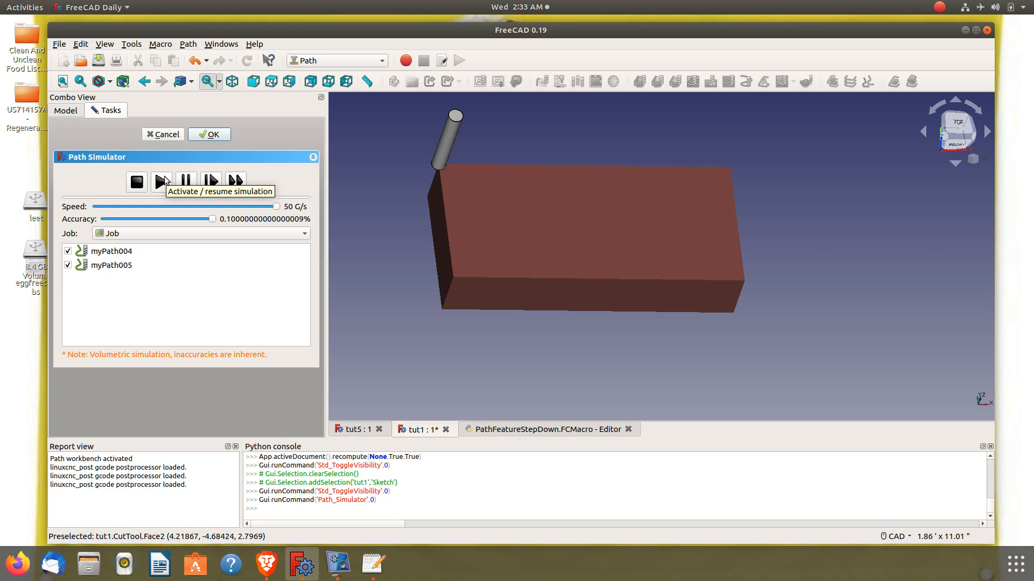
click(161, 181)
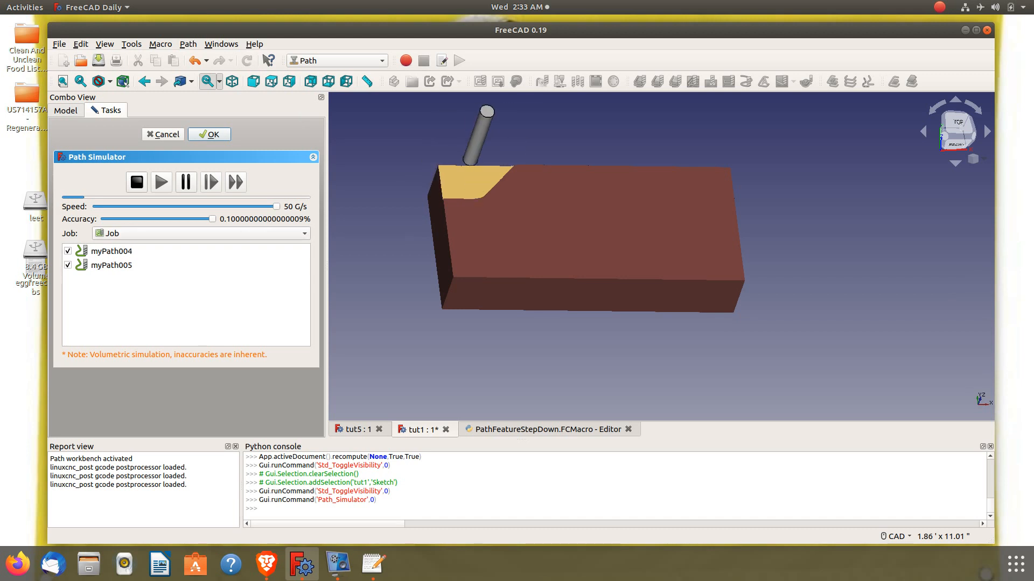
drag(276, 207, 191, 210)
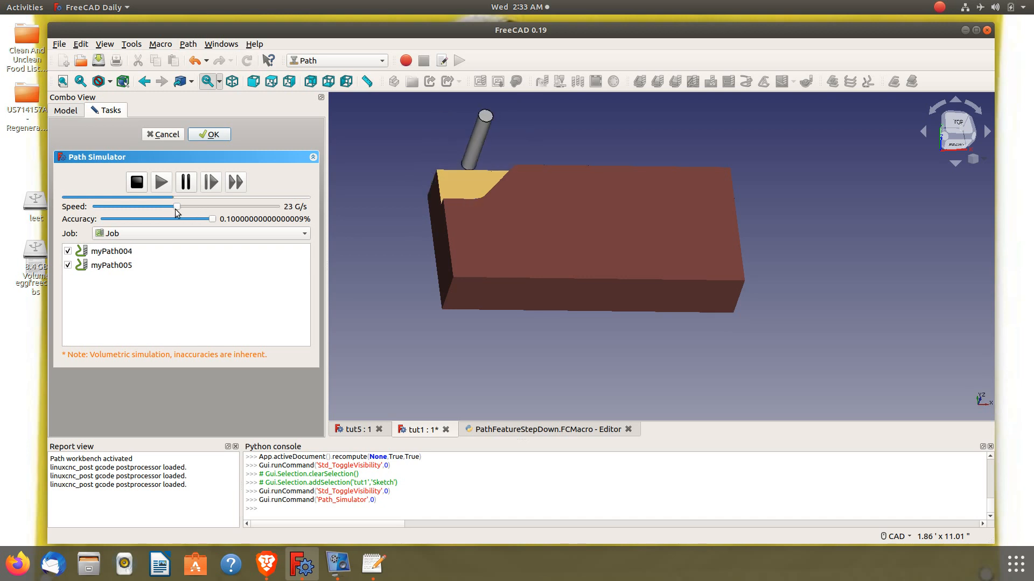
drag(177, 207, 272, 211)
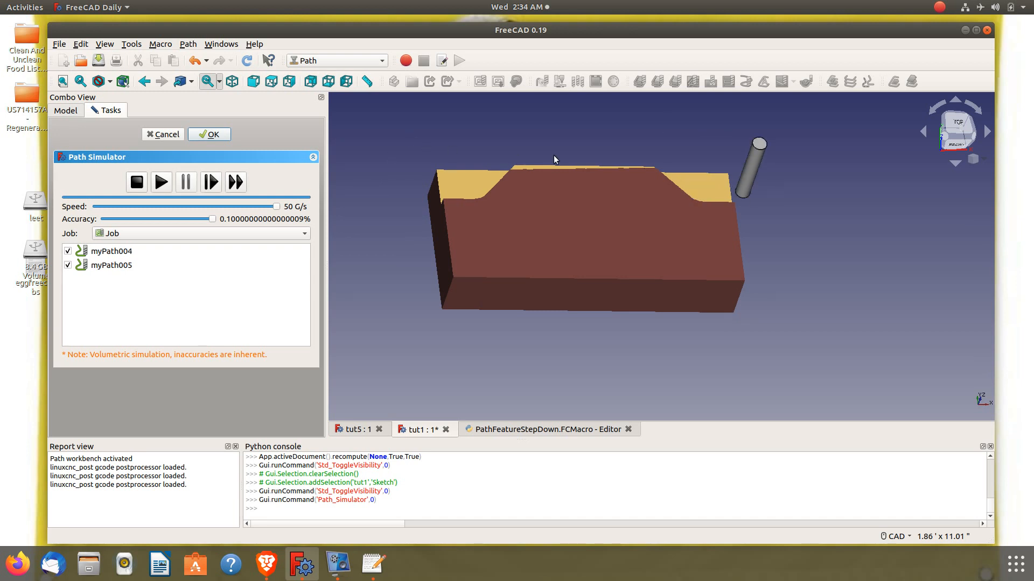
- Examine the simulated cut along the stock's profiled edge and accept the simulation to keep the cut material
middle_drag(517, 133, 562, 296)
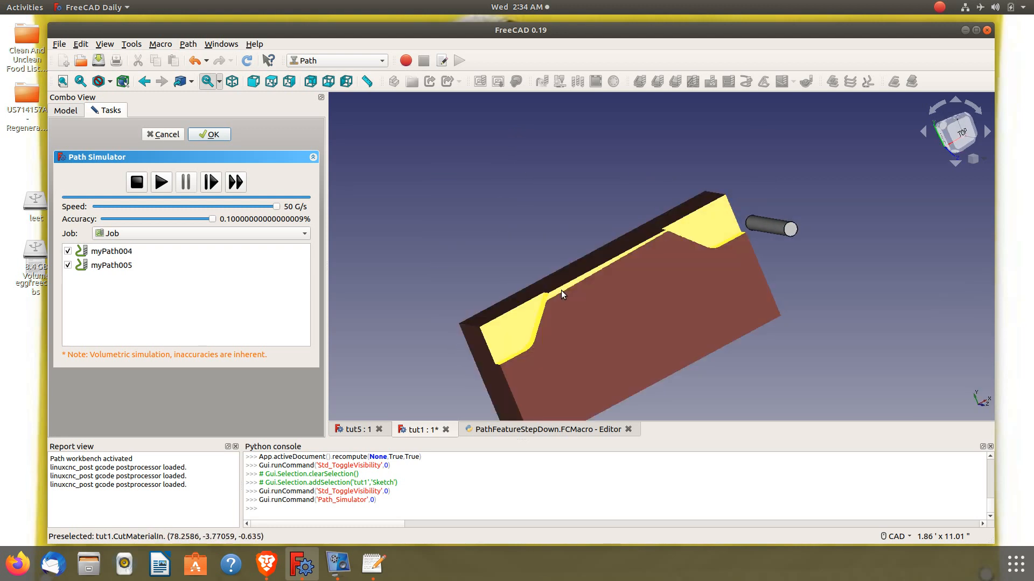
scroll(564, 288, up, 5)
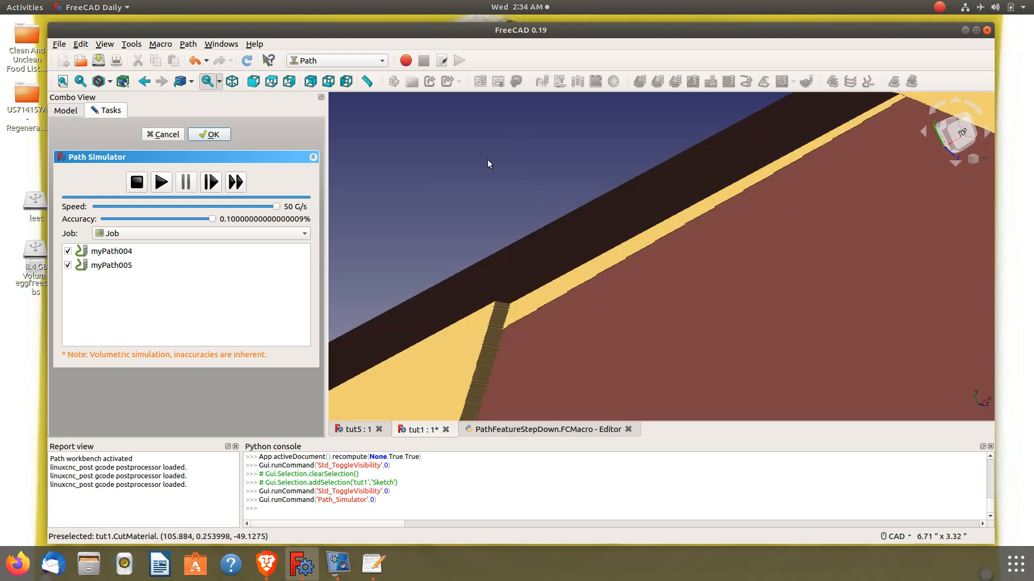
middle_drag(482, 157, 473, 132)
scroll(466, 116, down, 2)
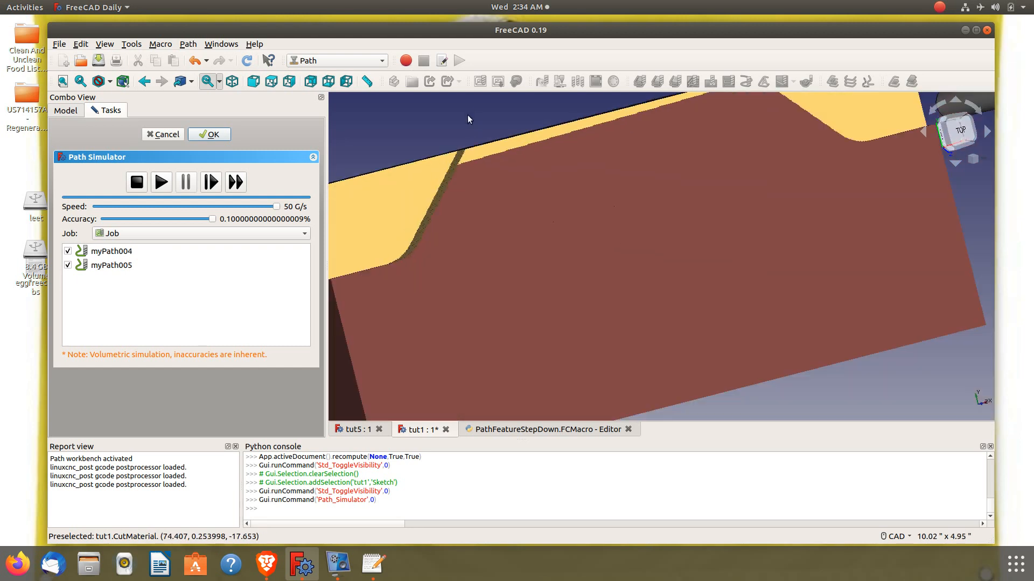
scroll(467, 114, down, 2)
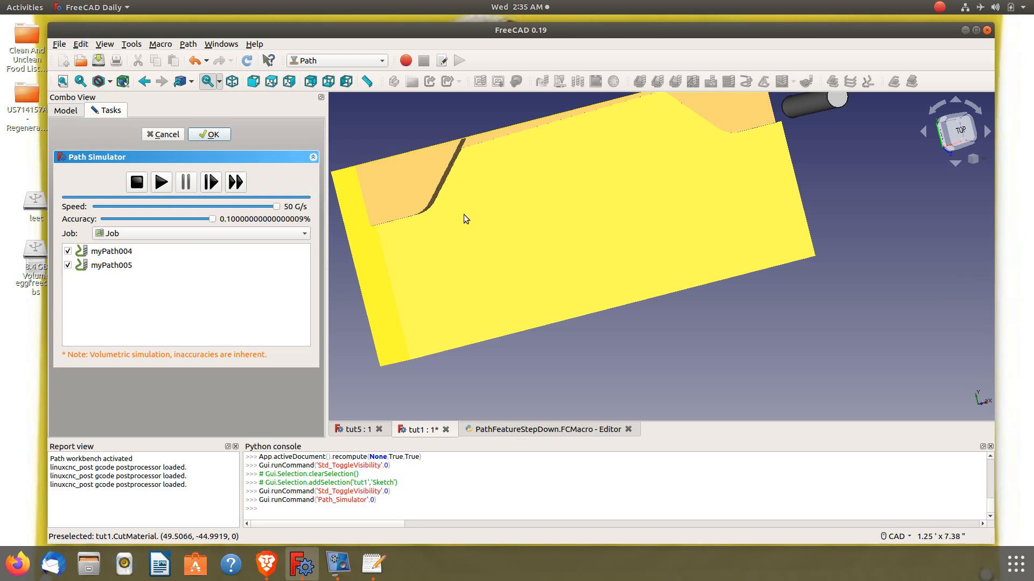
scroll(514, 197, down, 4)
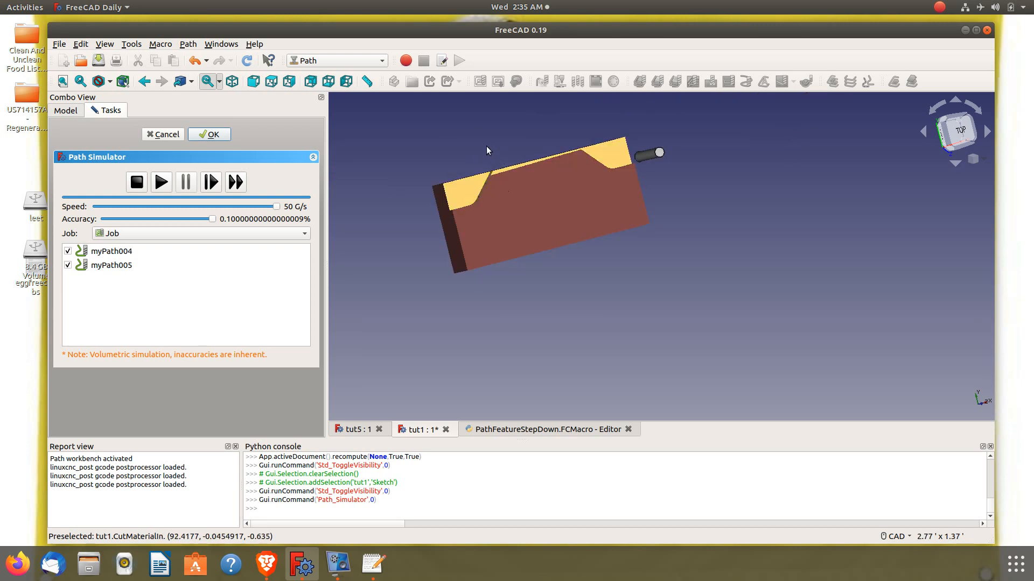
middle_drag(486, 146, 503, 128)
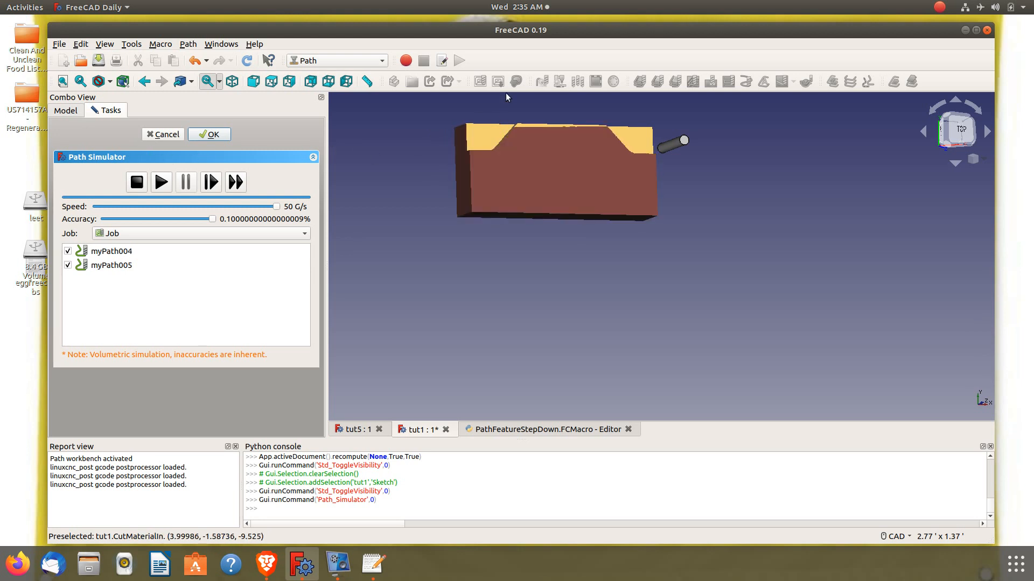
scroll(538, 105, up, 4)
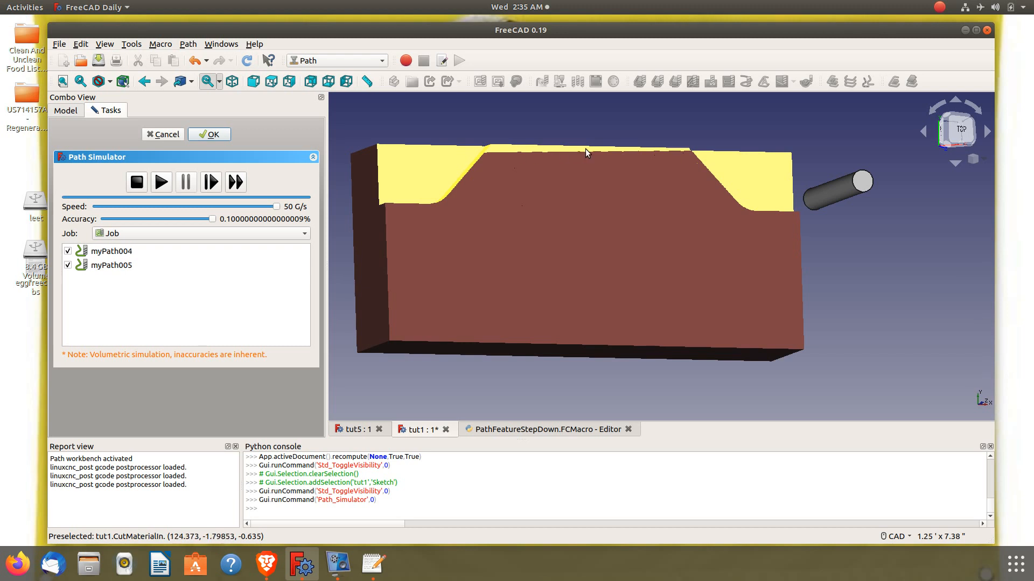
click(212, 134)
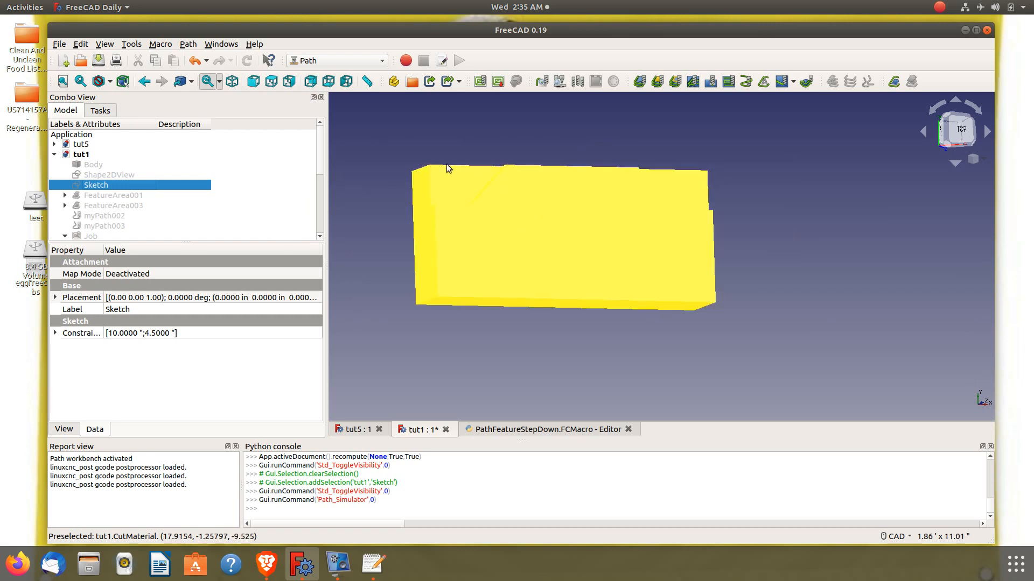
- Show the Body in tut1 and compare its profile edges with the simulated cut material
click(94, 164)
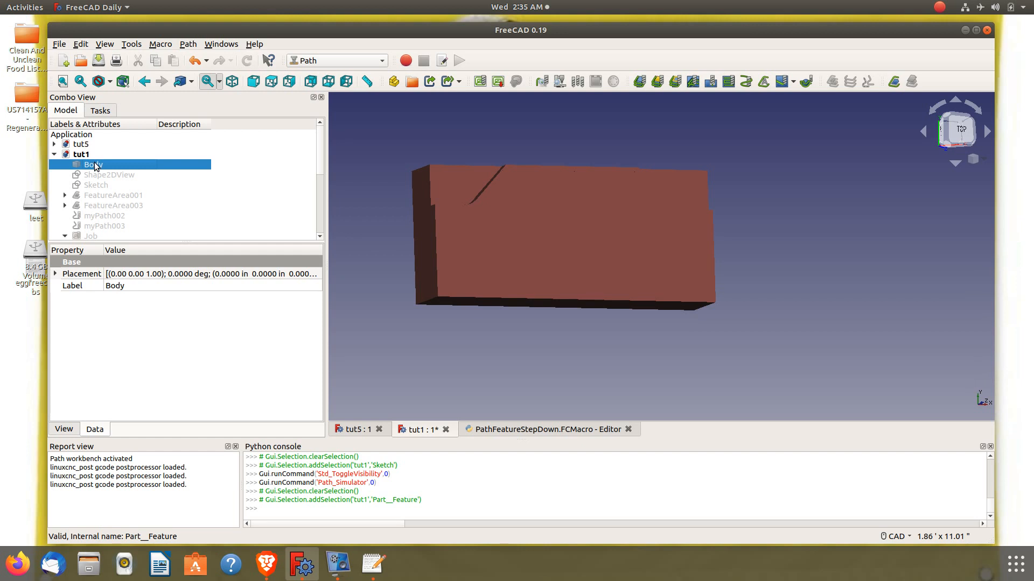
key(space)
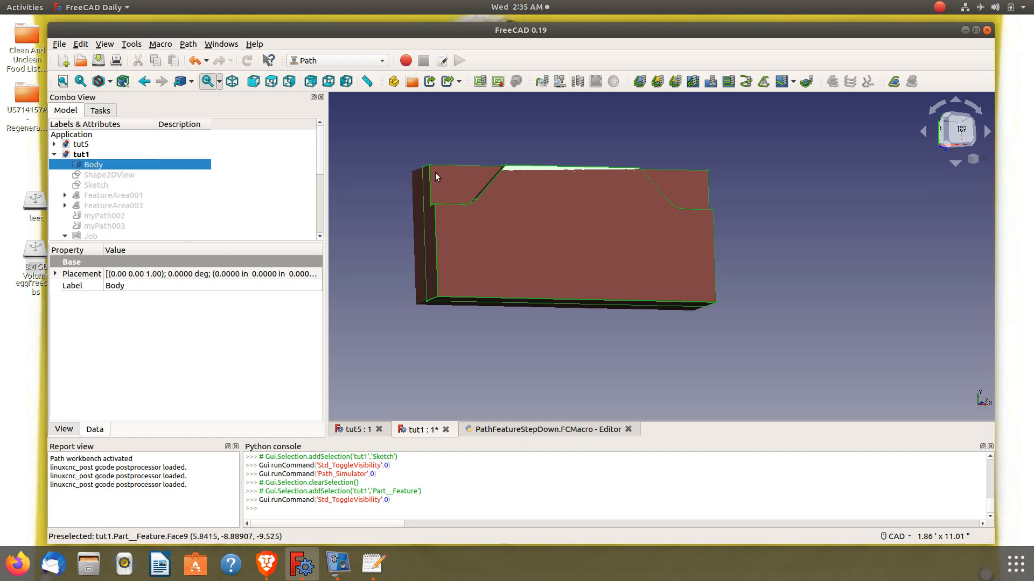
scroll(432, 160, up, 2)
scroll(432, 160, up, 2)
middle_drag(549, 152, 572, 185)
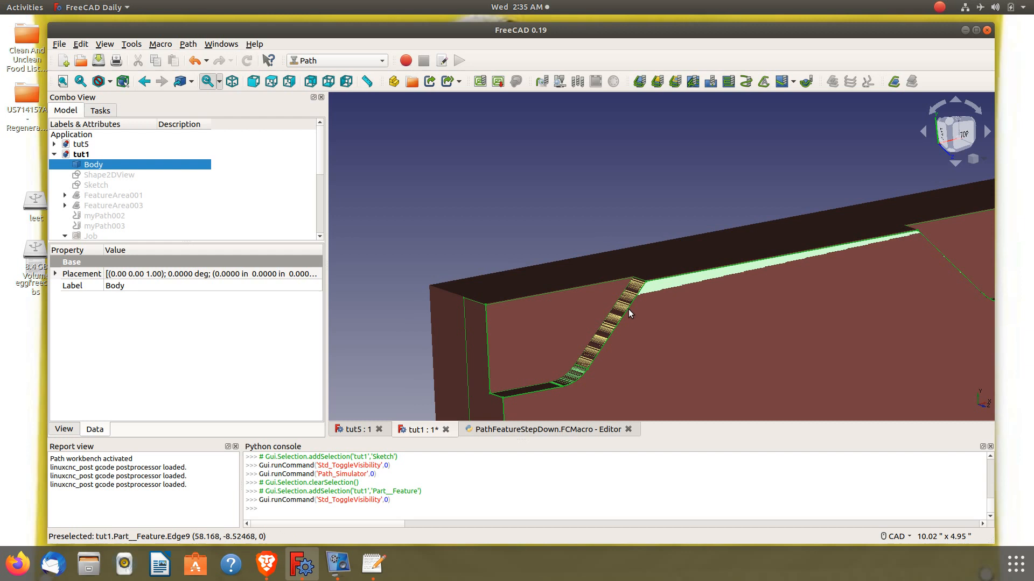
scroll(616, 340, down, 5)
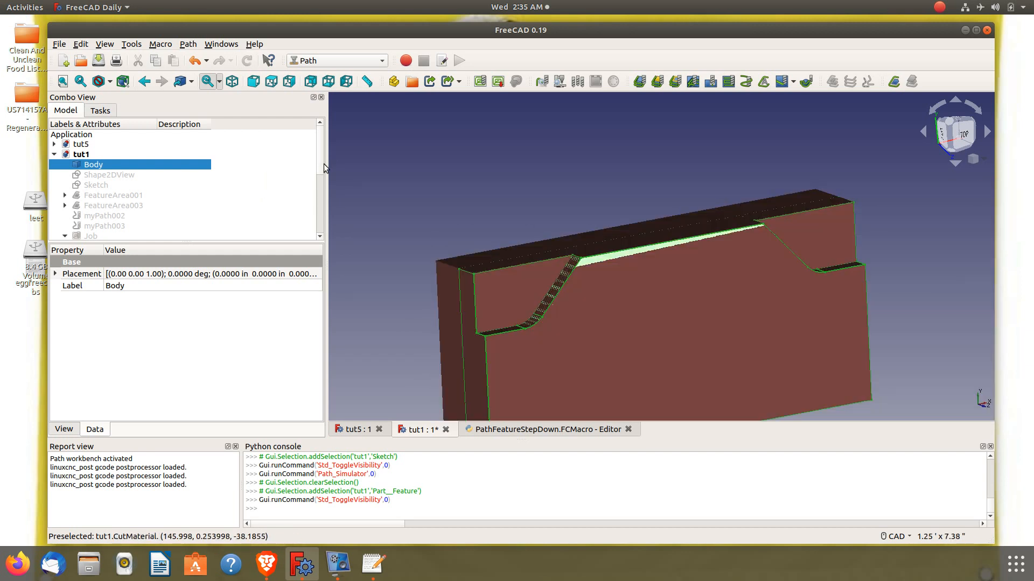
- Enlarge the model tree and temporarily hide CutMaterial to compare the Body with the simulated result, restoring its visibility
scroll(322, 168, down, 1)
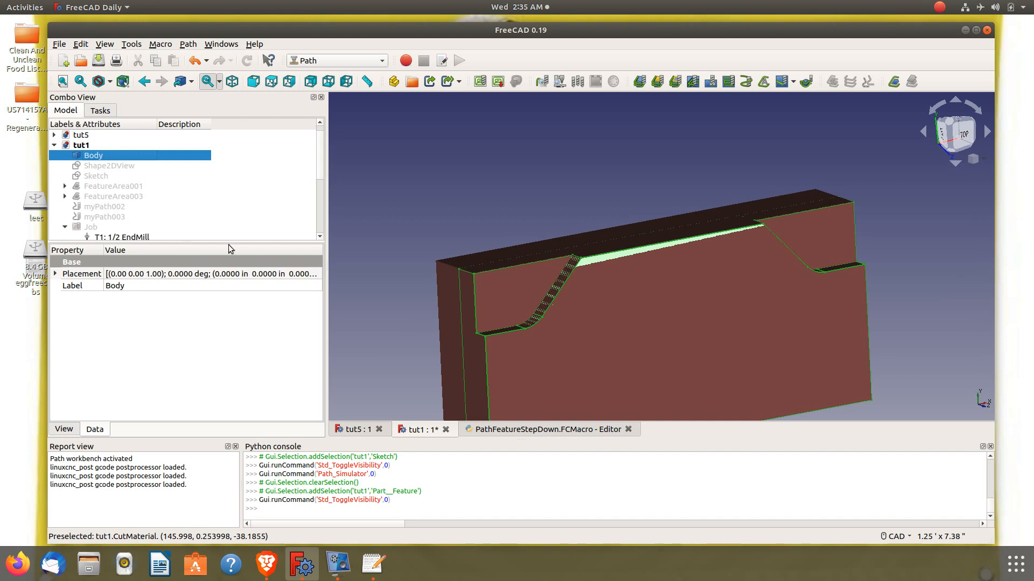
drag(228, 242, 235, 382)
click(119, 350)
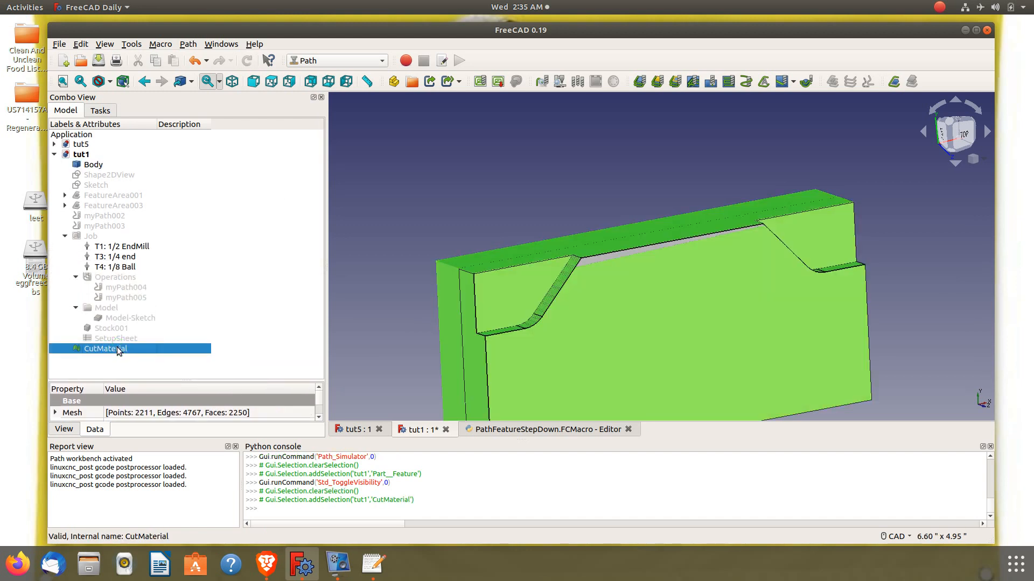
key(space)
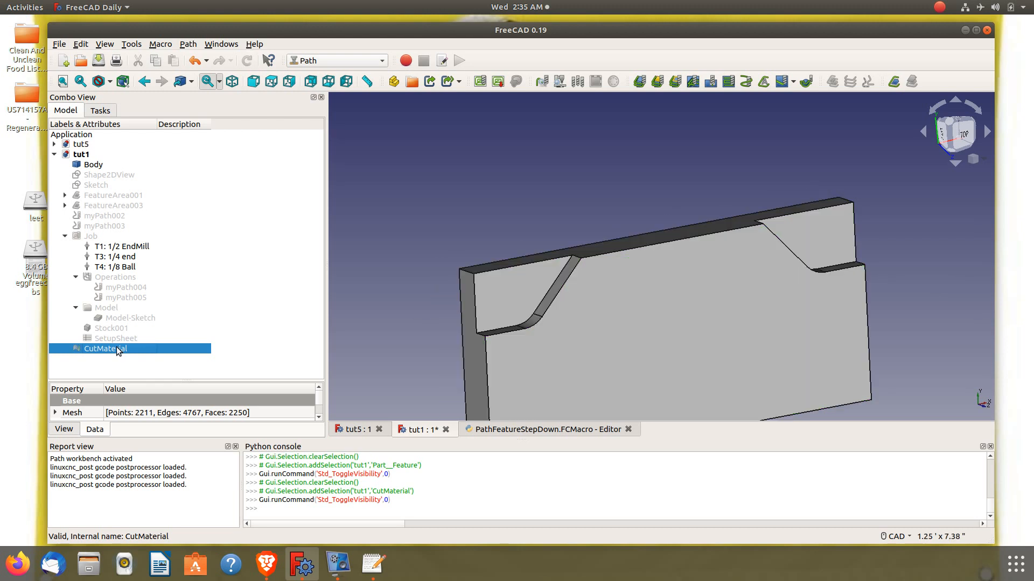
key(space)
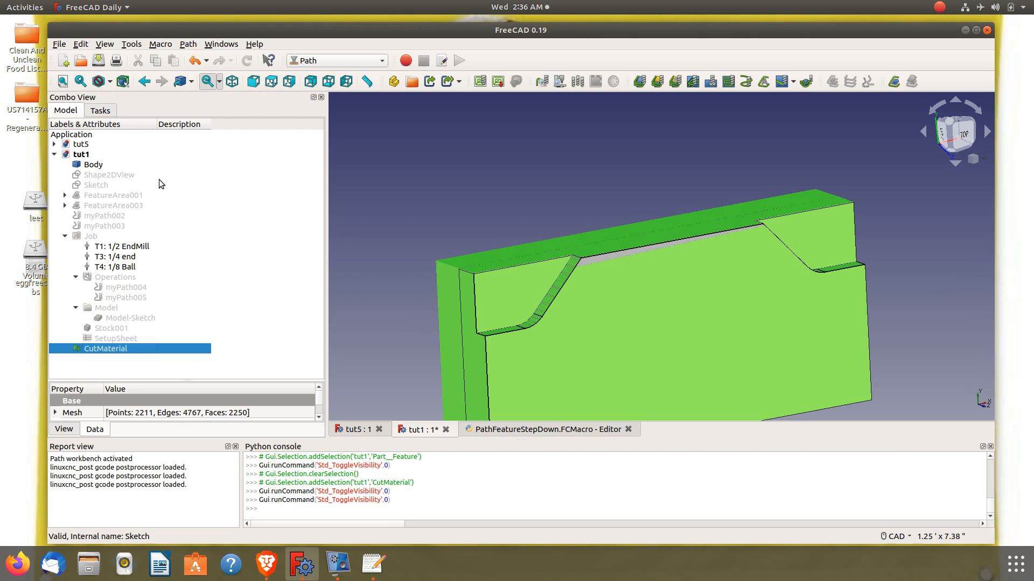
- Bring up the PathFeatureStepDown.FCMacro editor and close it
click(530, 431)
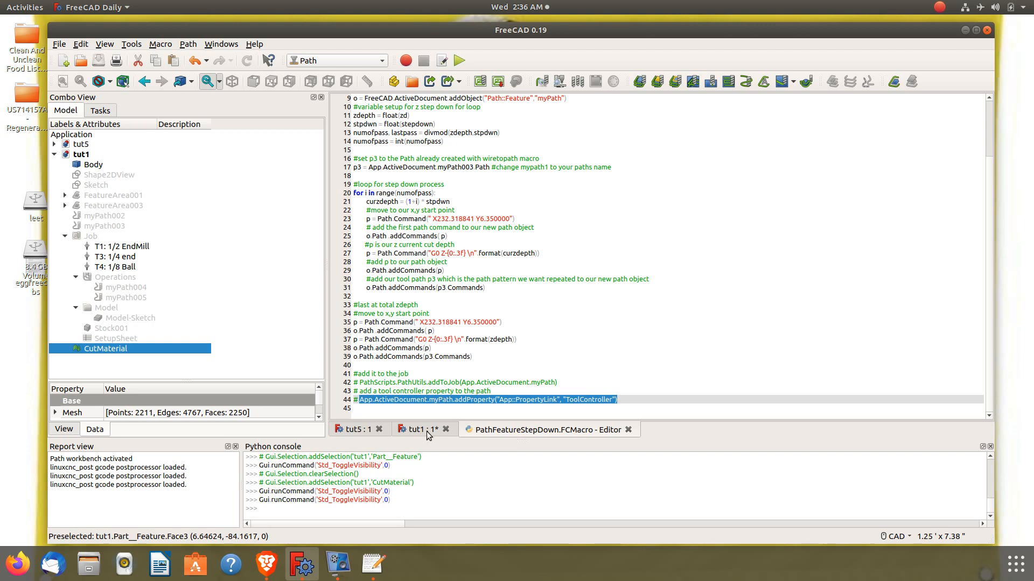
click(629, 430)
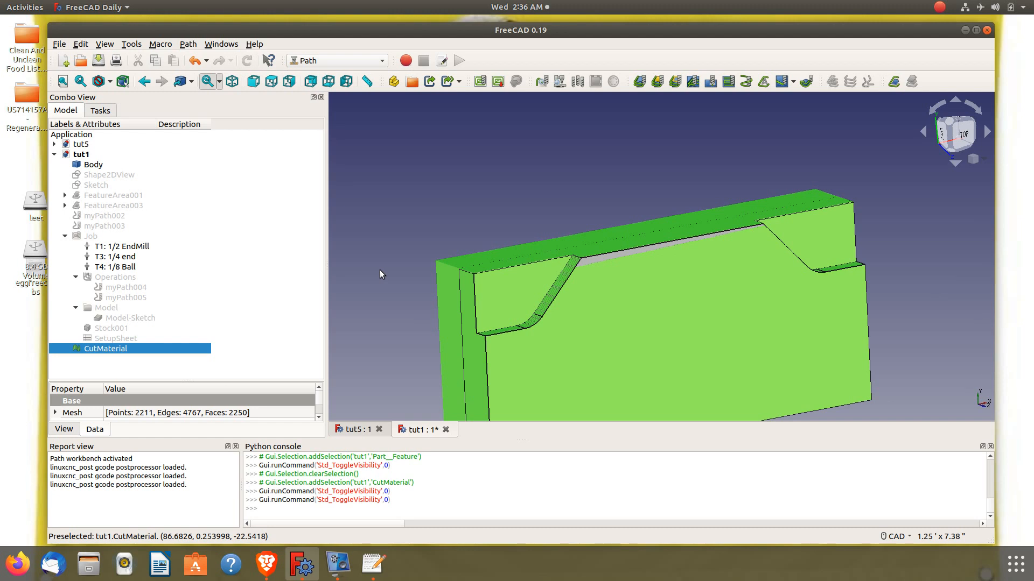
scroll(360, 218, down, 2)
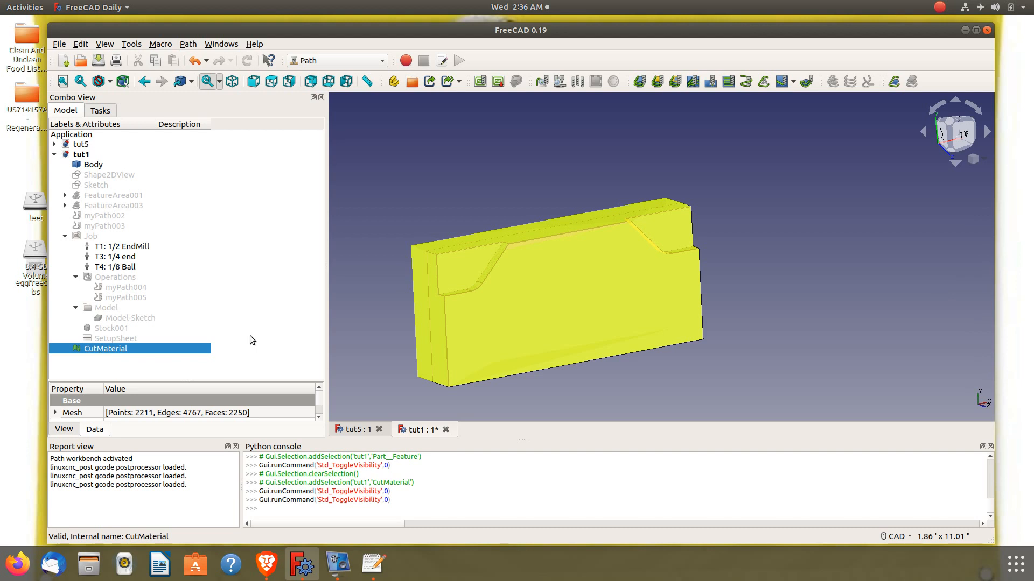
click(336, 564)
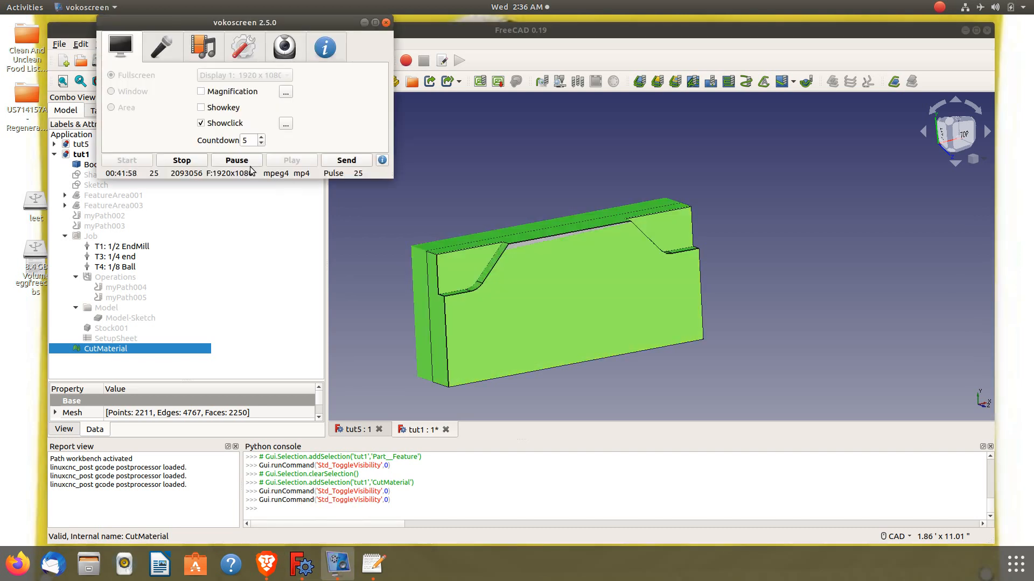